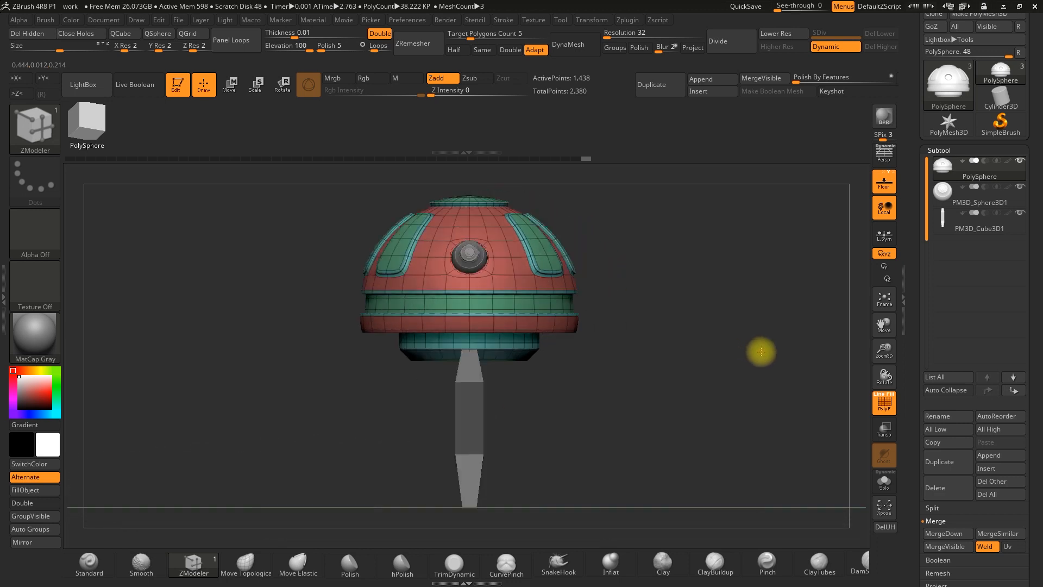
Select the leg subtool PM3D_Cube3D1 below the dome and view it from the side.
drag(887, 347, 881, 368)
alt+drag(729, 373, 745, 385)
click(945, 196)
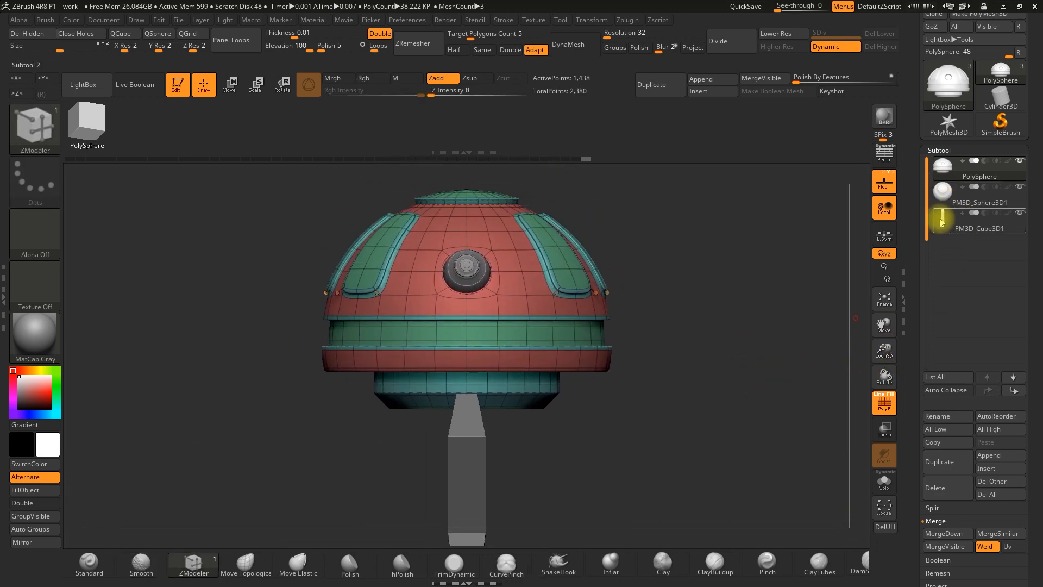
click(942, 216)
alt+drag(698, 377, 673, 312)
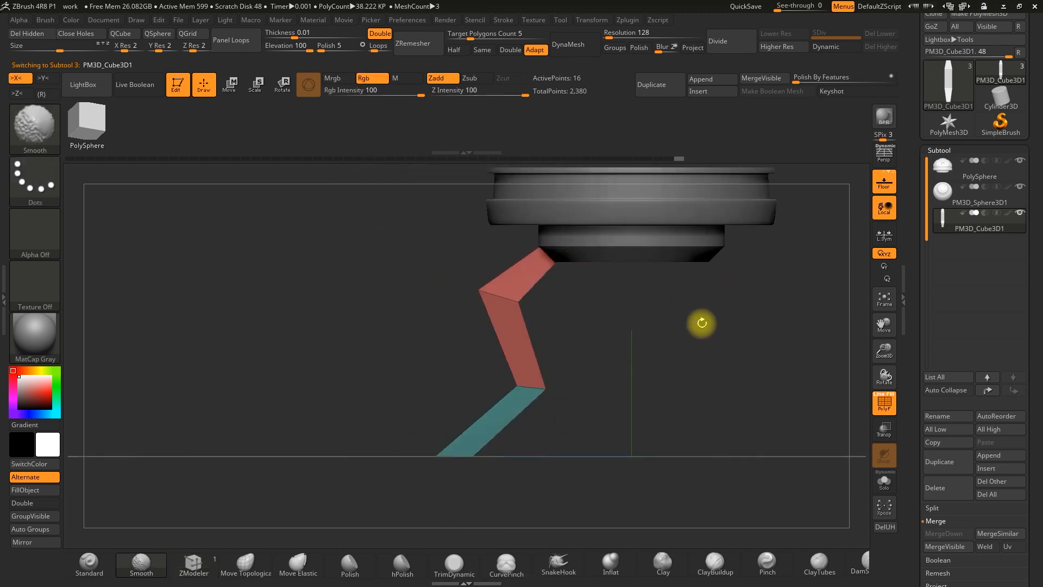
drag(883, 353, 876, 366)
alt+drag(659, 378, 644, 326)
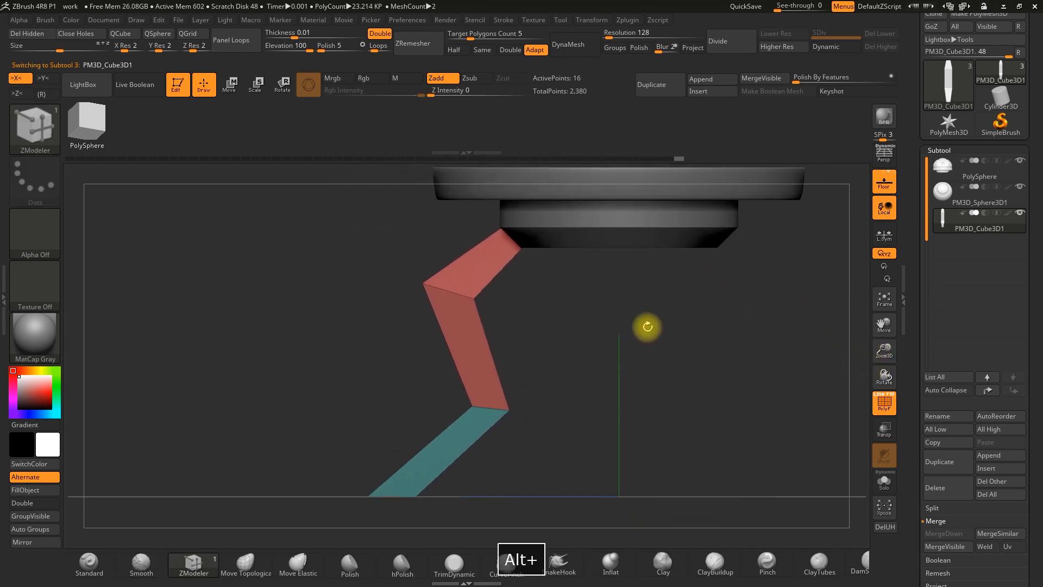
Preview the leg with Dynamic subdivision from several angles and switch the preview off again.
click(828, 48)
drag(684, 282, 733, 300)
drag(623, 306, 580, 305)
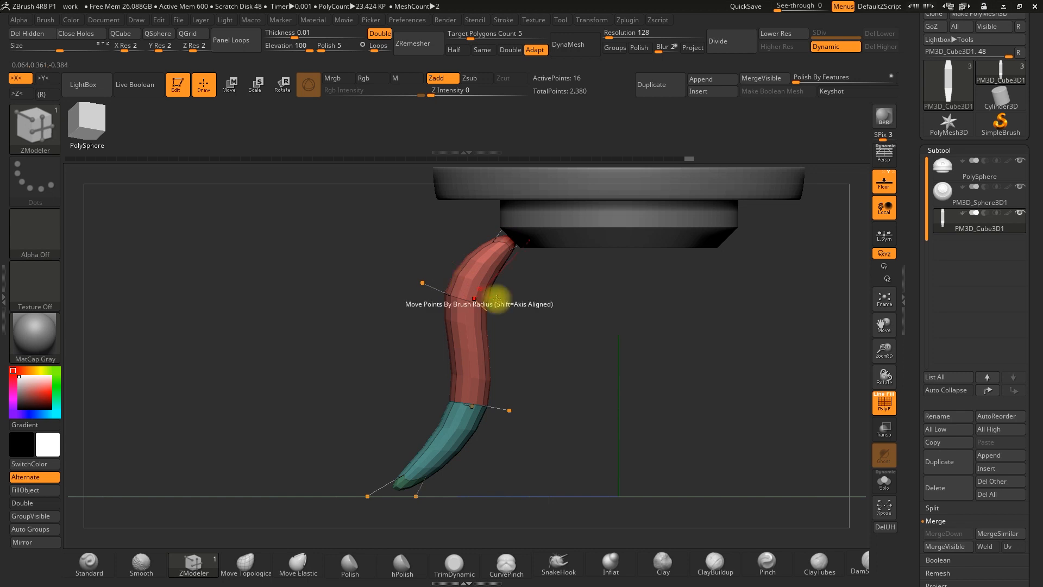
drag(496, 295, 545, 326)
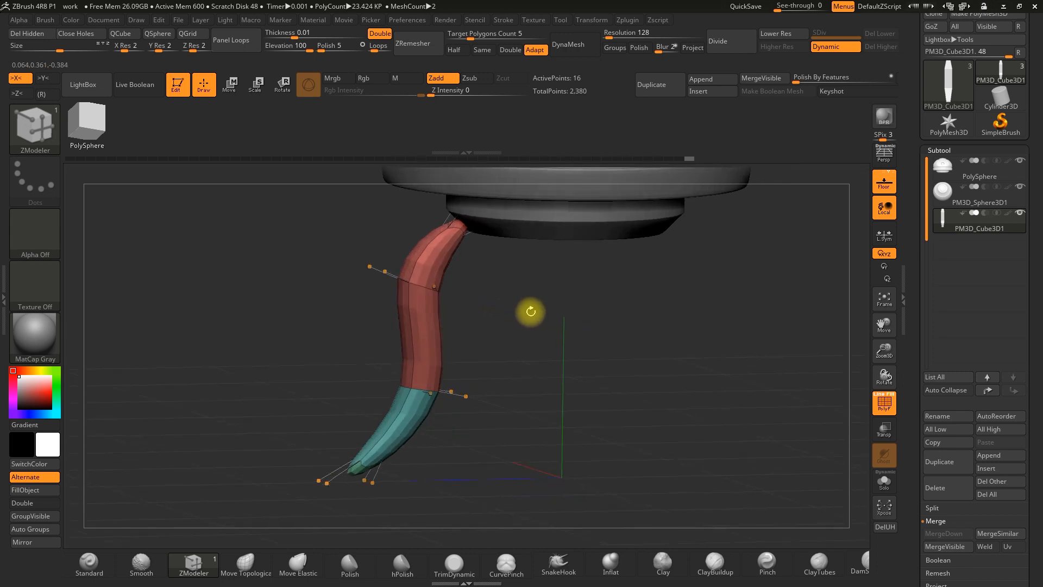
key(space)
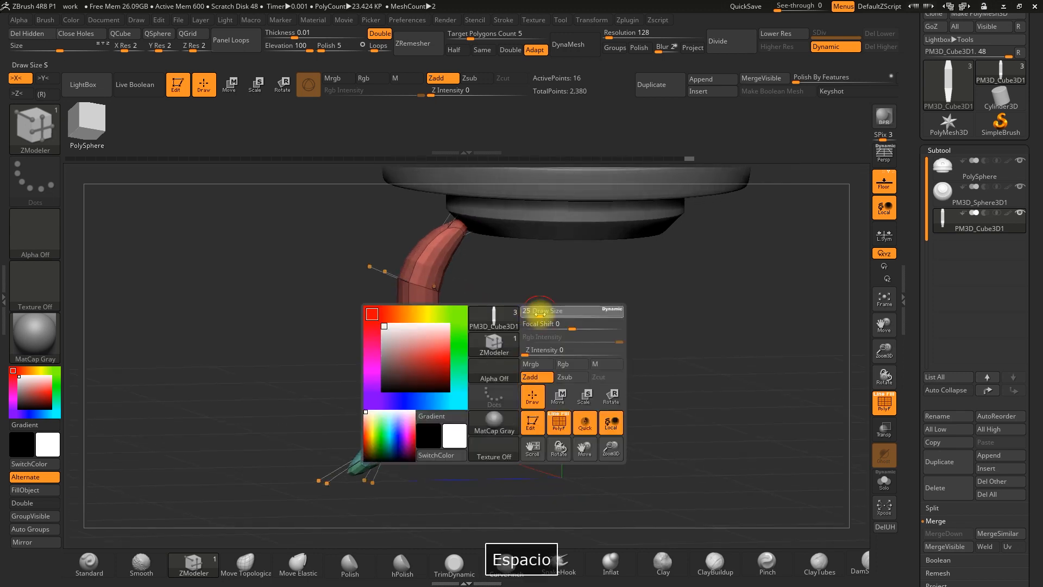
drag(541, 296, 454, 263)
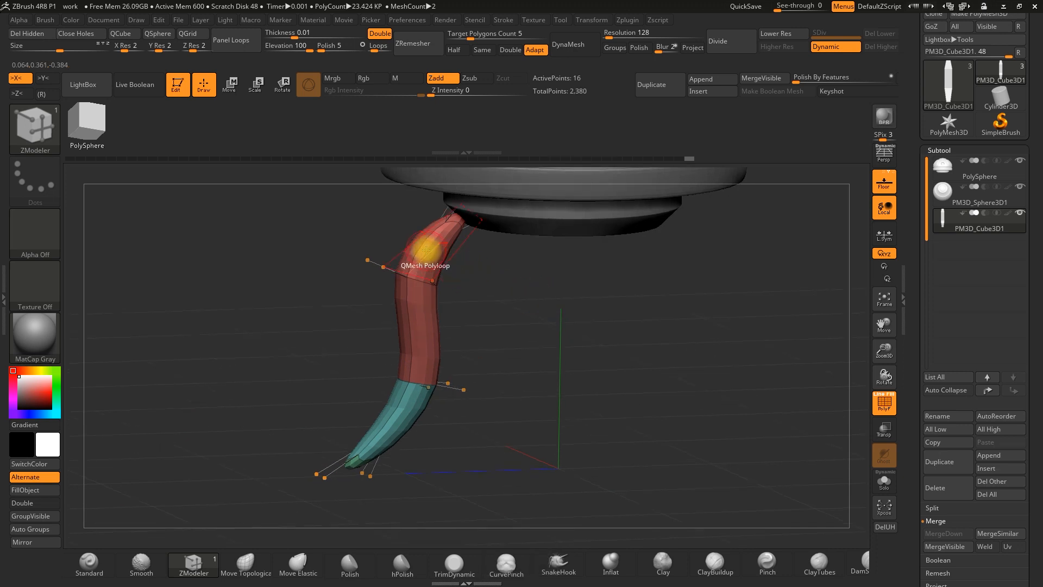
click(830, 48)
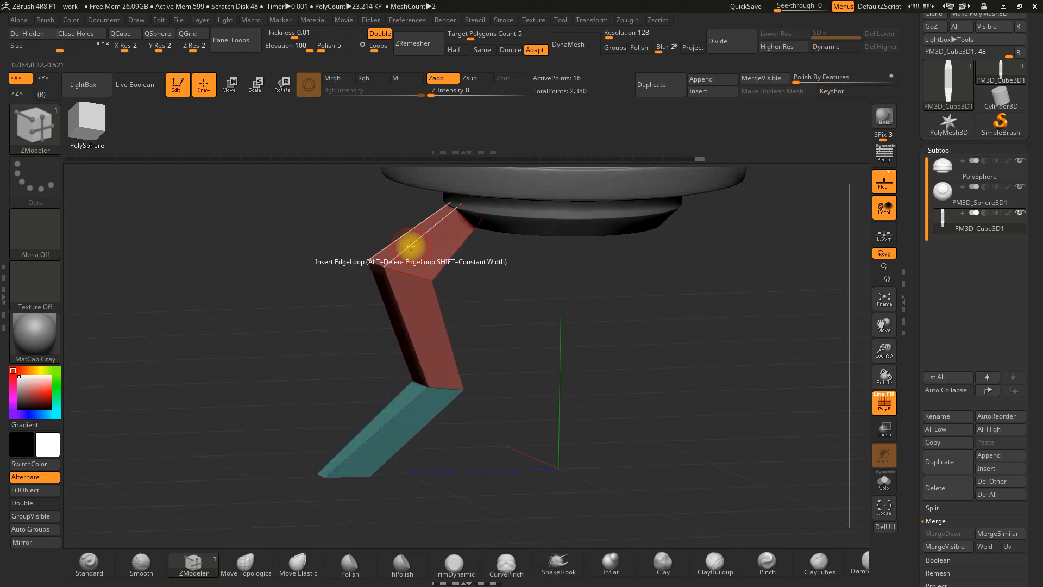
Insert single edge loops close to both sides of the leg's upper and lower bends and near its top and foot ends.
key(space)
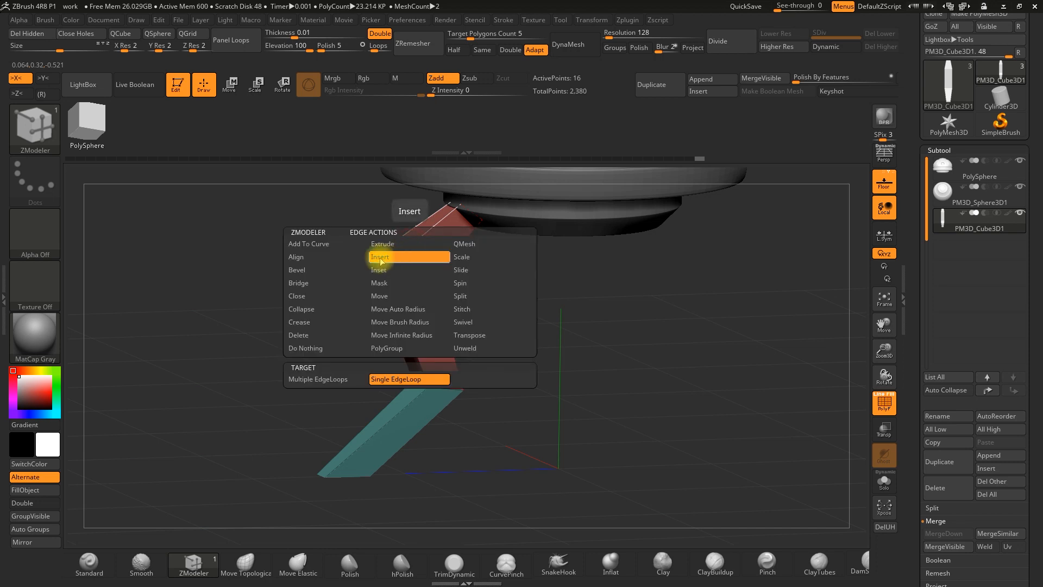
click(385, 258)
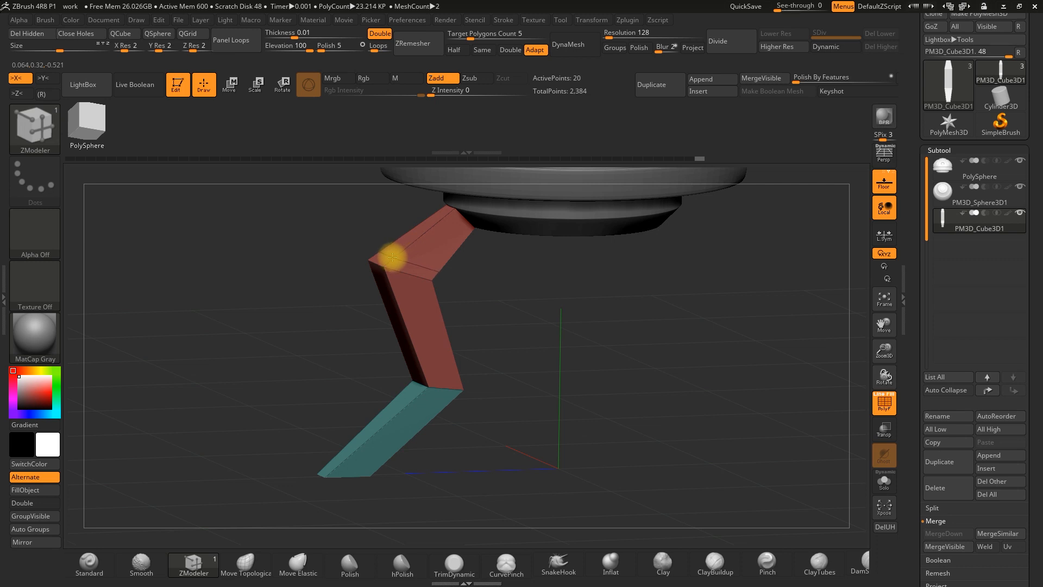
shift+drag(513, 305, 478, 303)
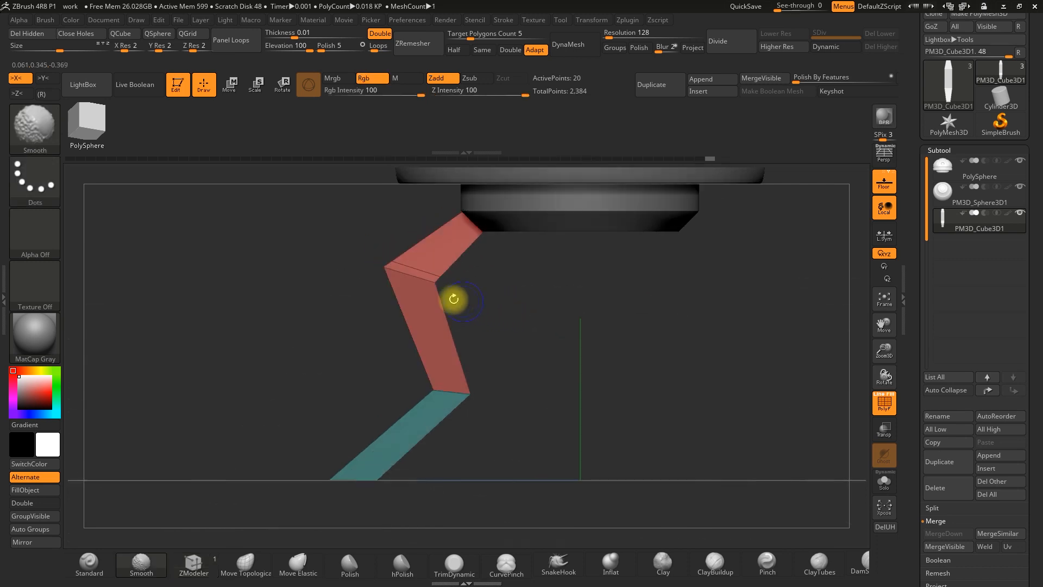
click(436, 292)
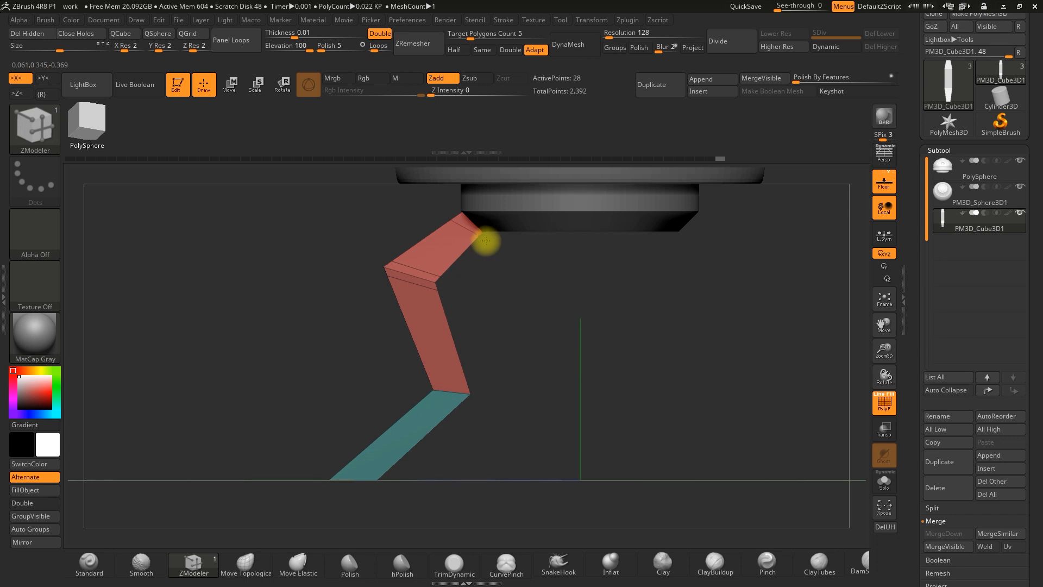
click(463, 365)
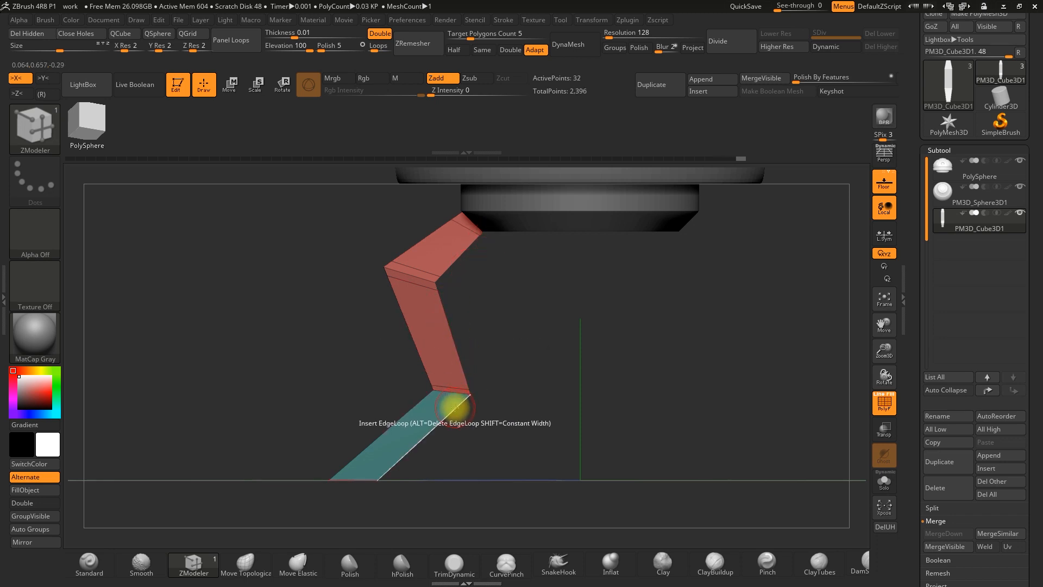
drag(492, 435, 527, 398)
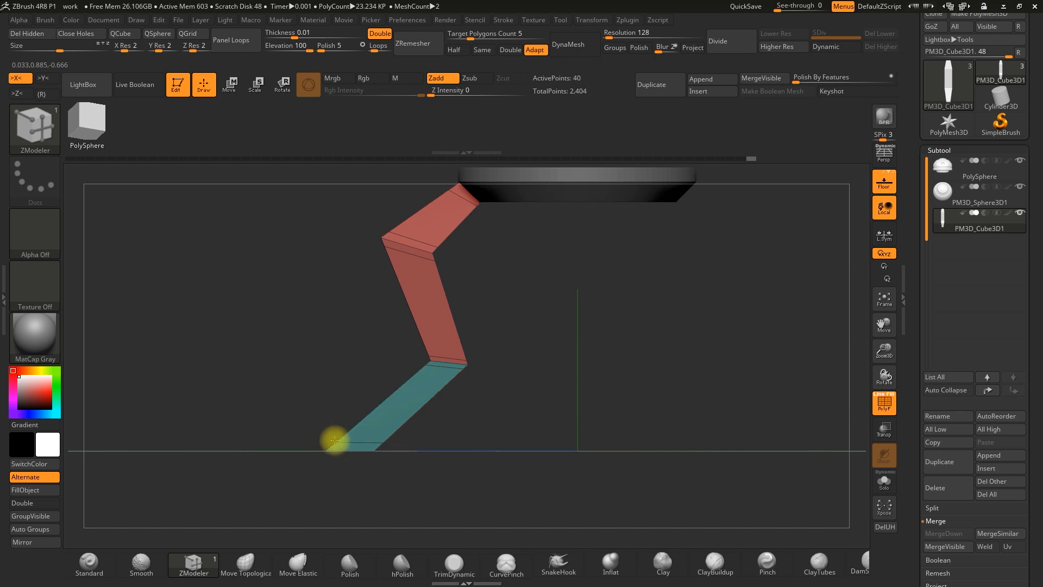
Insert two lengthwise edge loops on the leg's front face, one close to each side edge.
drag(392, 446, 532, 459)
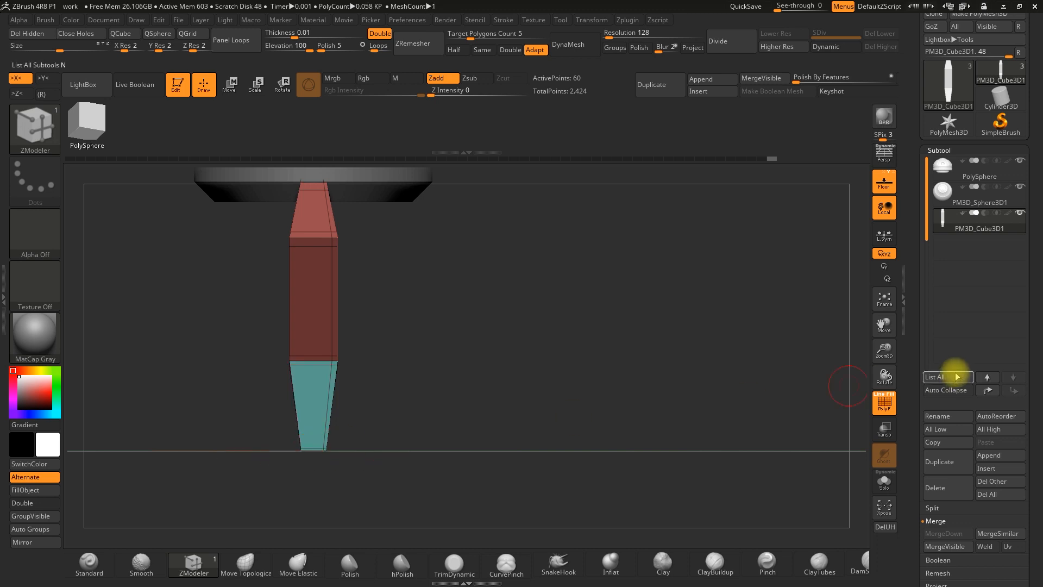
key(ctrl+z)
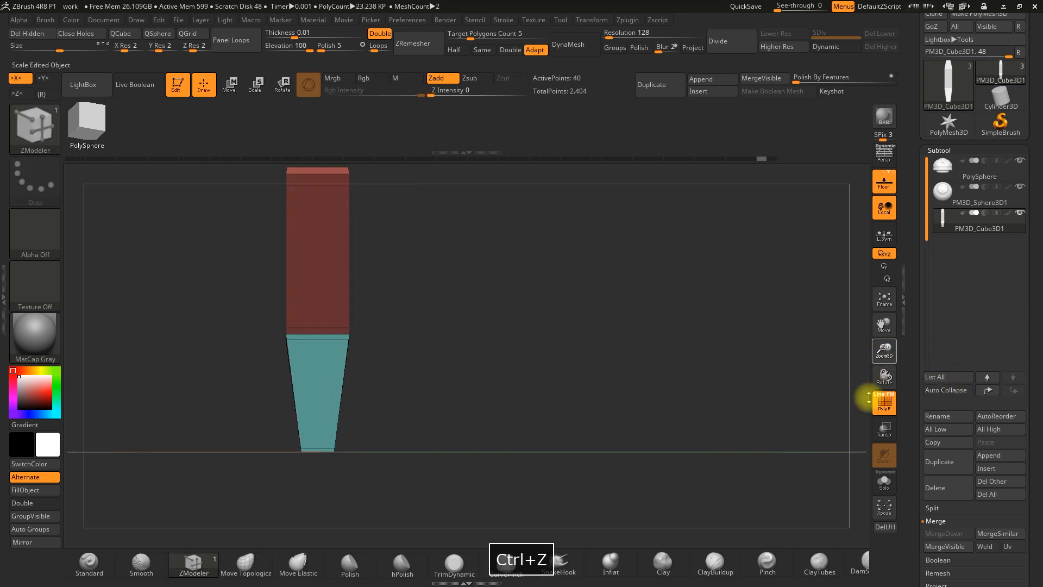
drag(869, 398, 869, 421)
alt+drag(517, 372, 548, 373)
drag(371, 444, 388, 442)
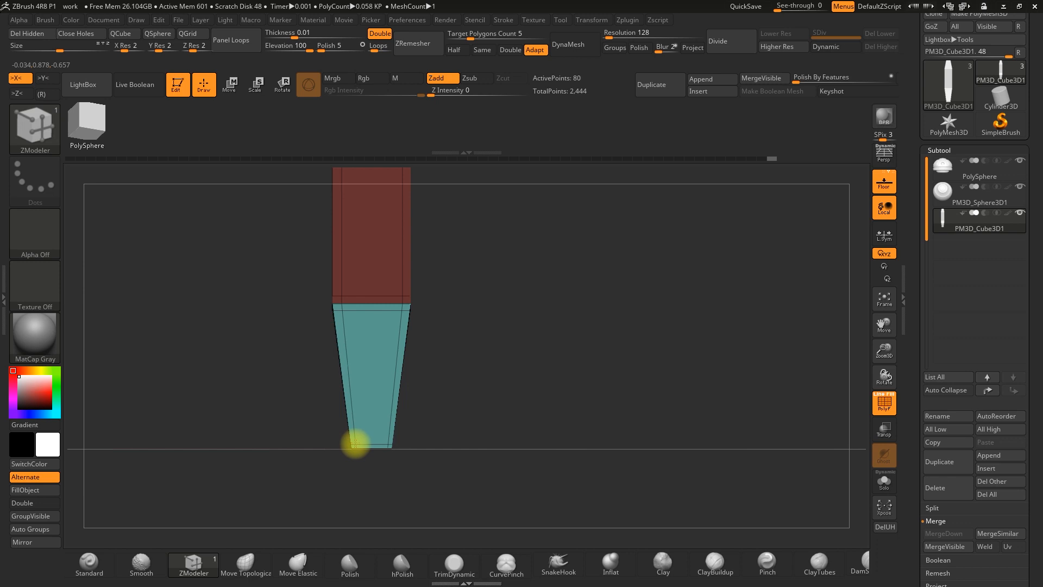
click(356, 443)
Check the leg's rounded corners up close under Dynamic subdivision, ending with the preview off.
drag(608, 395, 564, 393)
drag(884, 350, 858, 316)
alt+drag(613, 324, 648, 335)
click(831, 46)
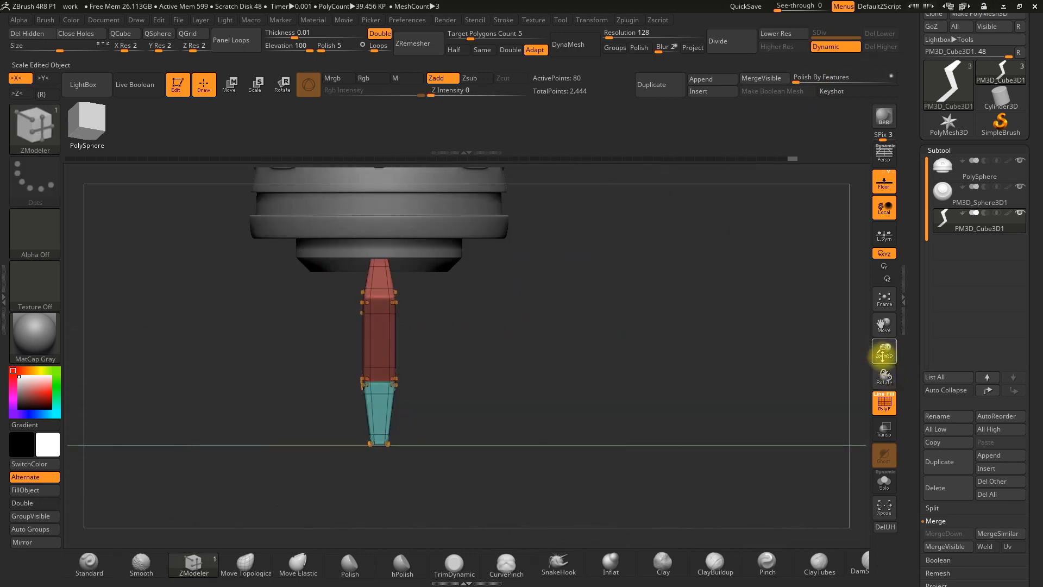
drag(883, 353, 876, 417)
alt+drag(546, 354, 553, 414)
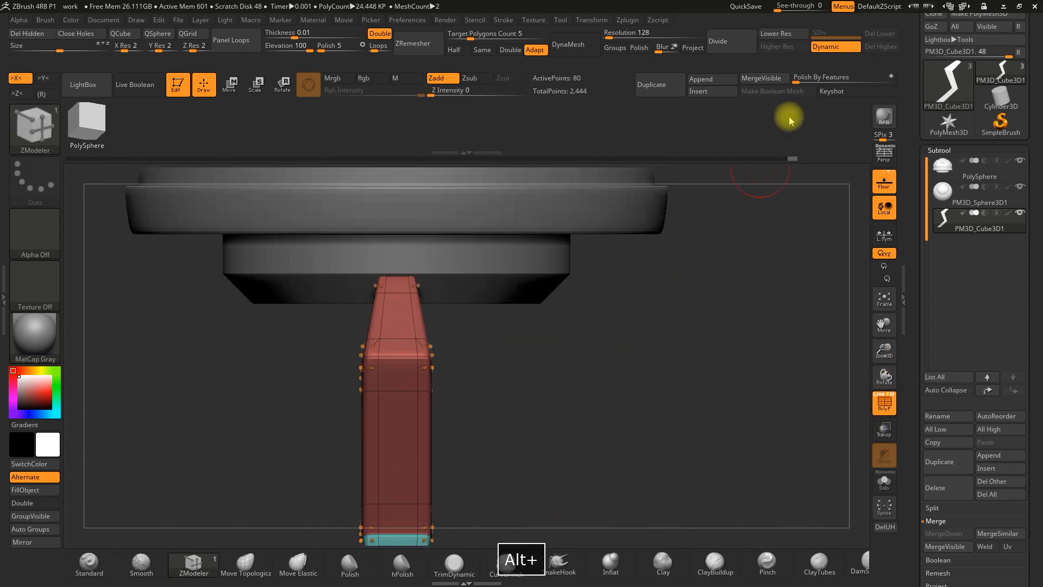
click(834, 46)
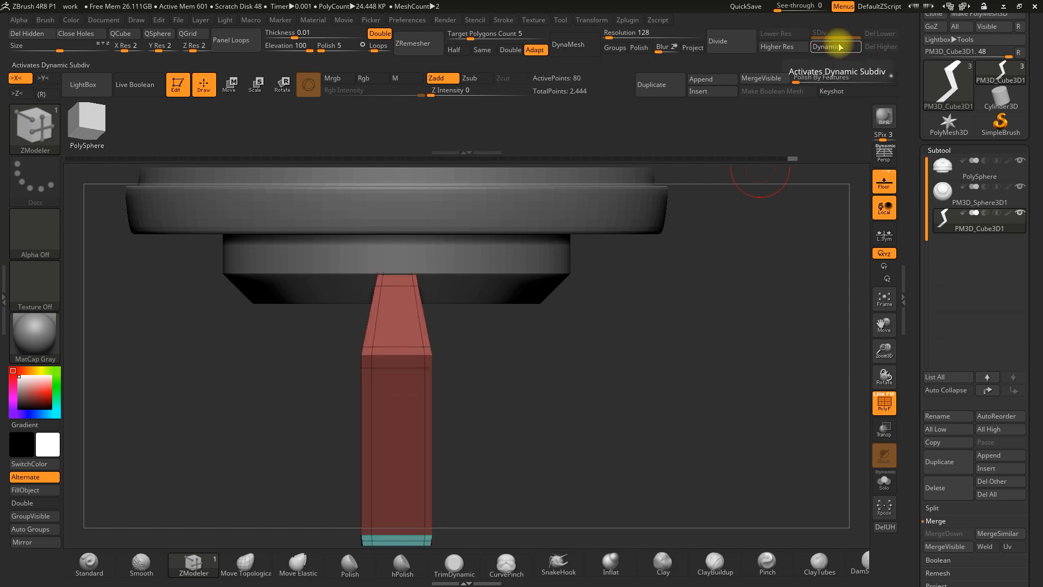
Insert a lengthwise edge loop down the centre of the leg's front and check it with Dynamic subdivision switched on briefly.
click(397, 355)
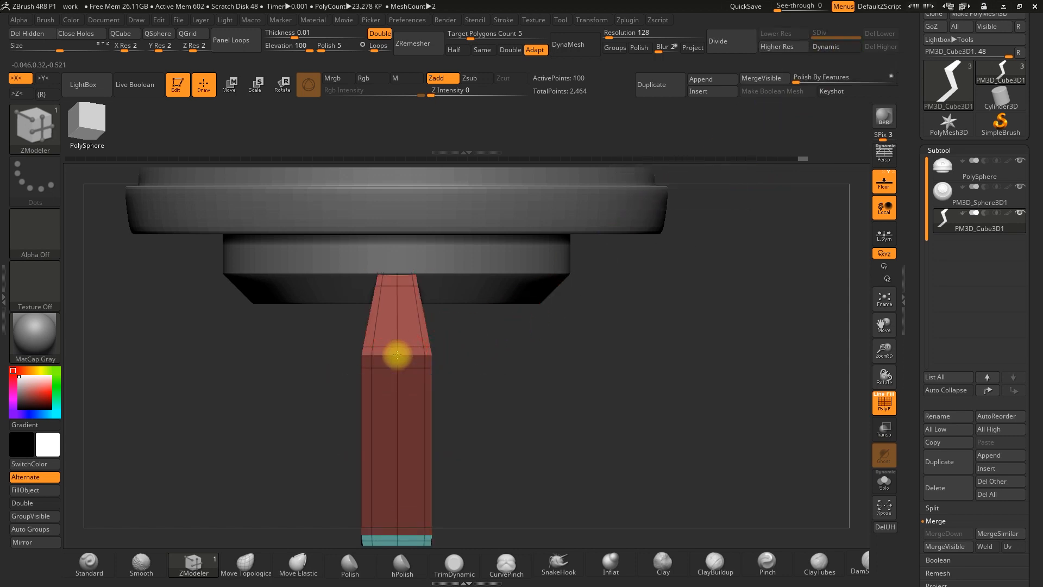
click(834, 47)
drag(717, 331, 819, 294)
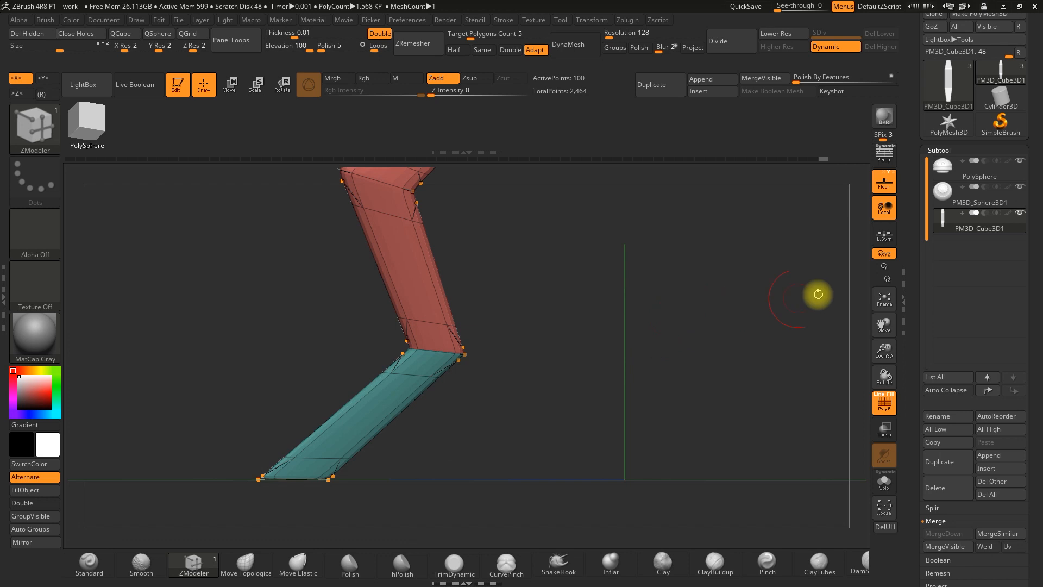
click(834, 46)
Insert further edge loops below the upper bend and above the lower bend in the middle segment, and above the foot.
alt+drag(645, 282, 577, 331)
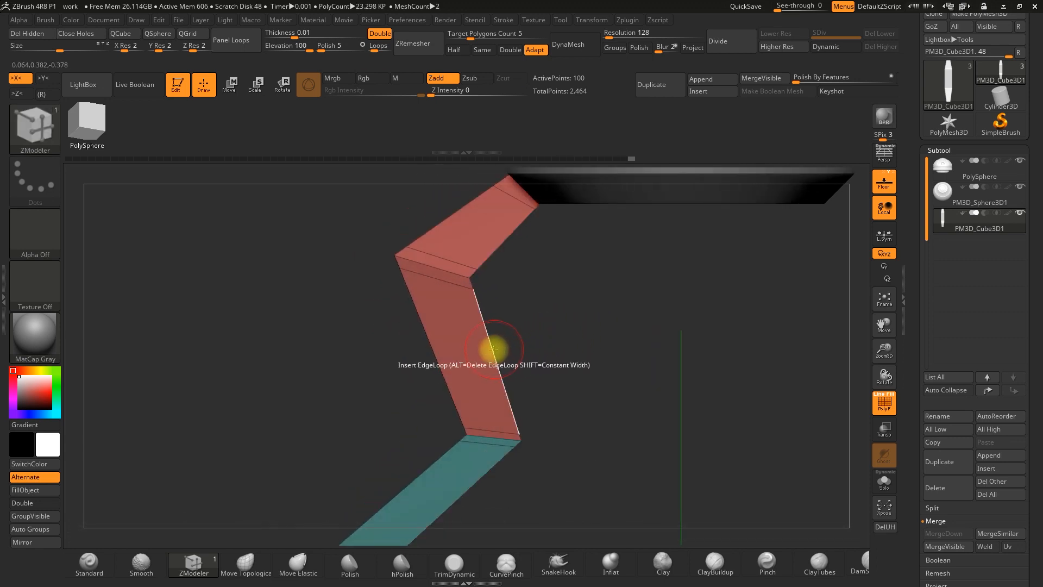
click(479, 319)
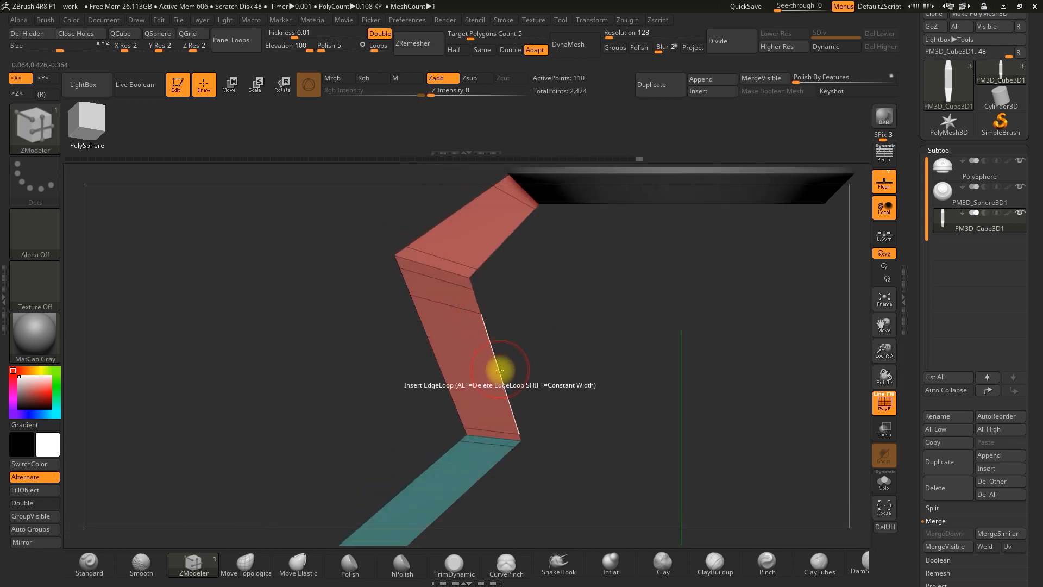
drag(576, 402, 545, 382)
click(500, 407)
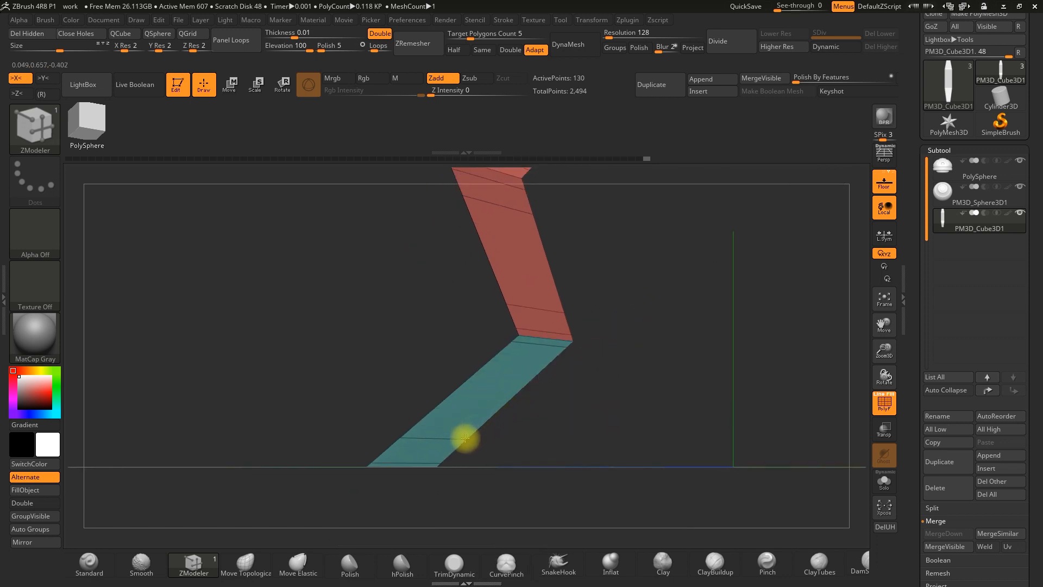
Compare the leg with and without Dynamic subdivision from the front and side, ending with the preview off.
click(848, 55)
drag(715, 245, 733, 296)
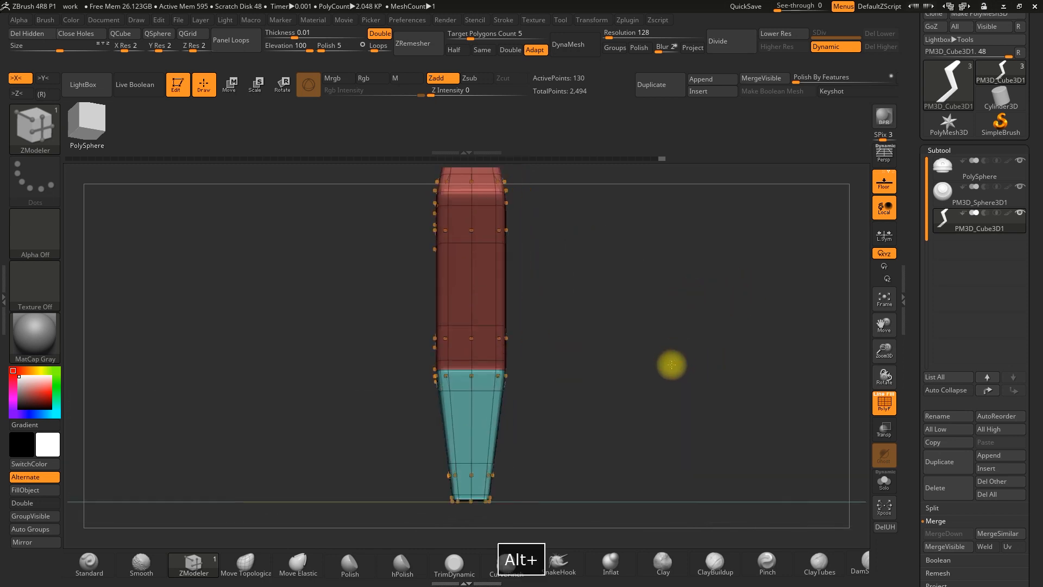
drag(888, 349, 629, 400)
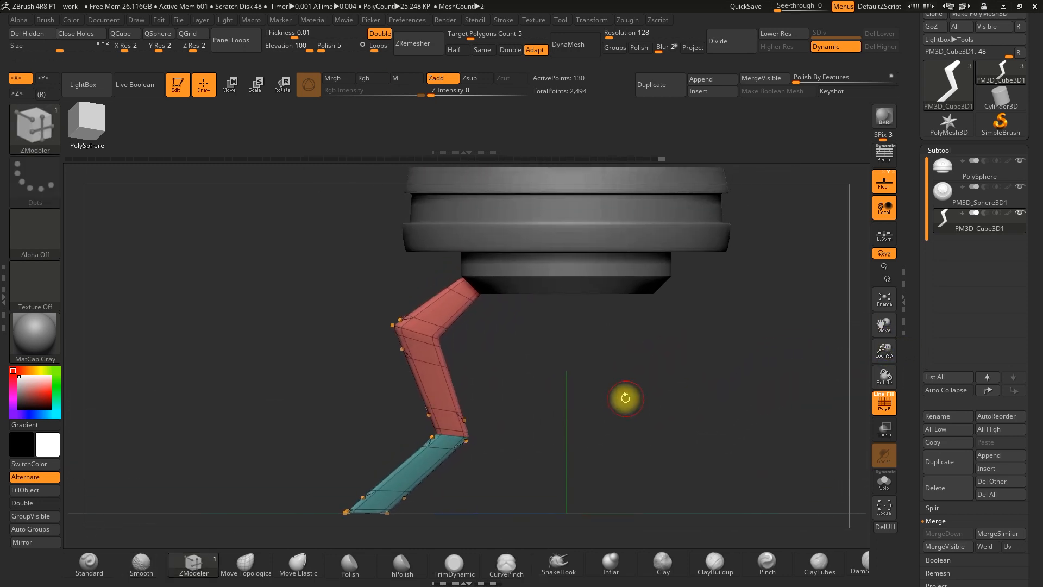
click(823, 46)
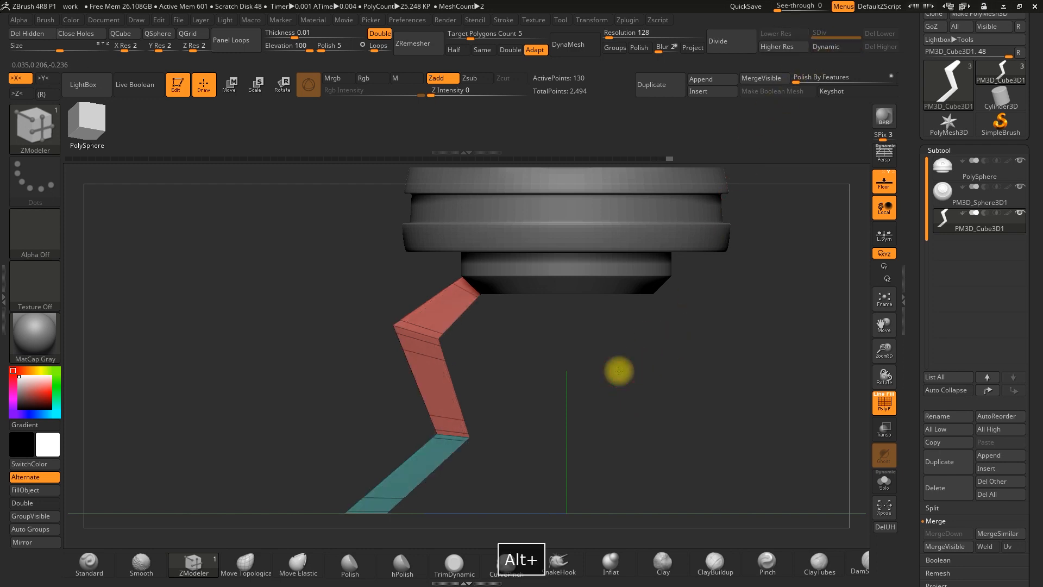
drag(620, 375, 591, 359)
click(835, 46)
alt+drag(651, 335, 658, 372)
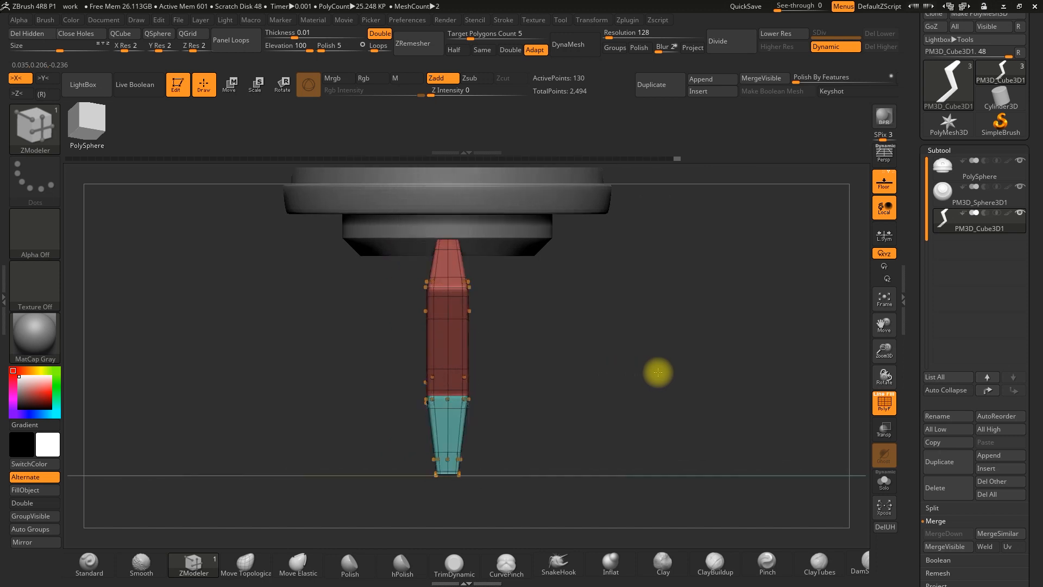
click(836, 47)
Inset the strip of faces running along the leg's front with a ZModeler polygon action, leaving a narrow border on each side.
drag(879, 349, 875, 386)
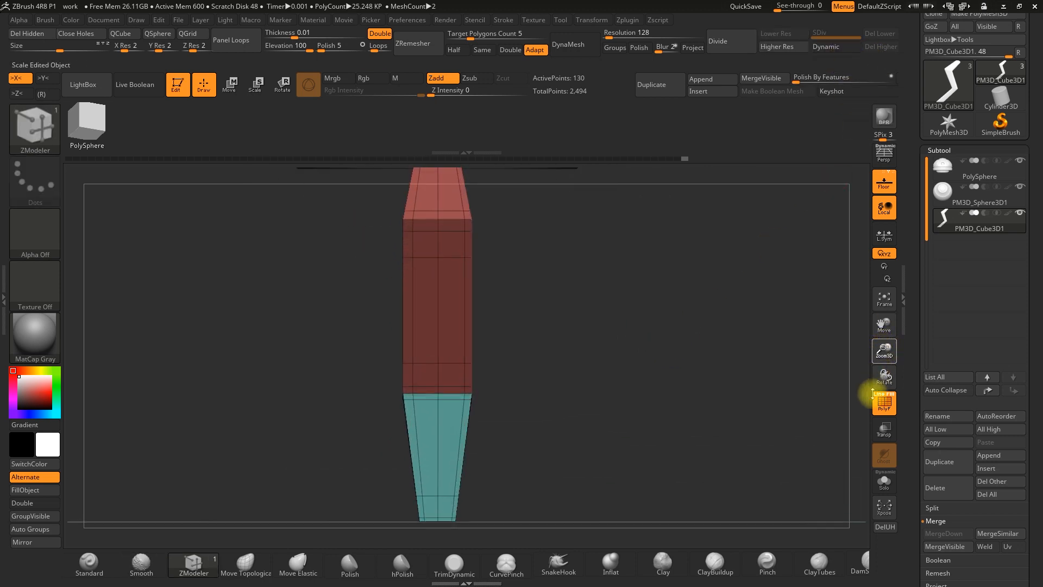
alt+drag(633, 375, 652, 386)
key(ctrl+z)
drag(625, 321, 570, 322)
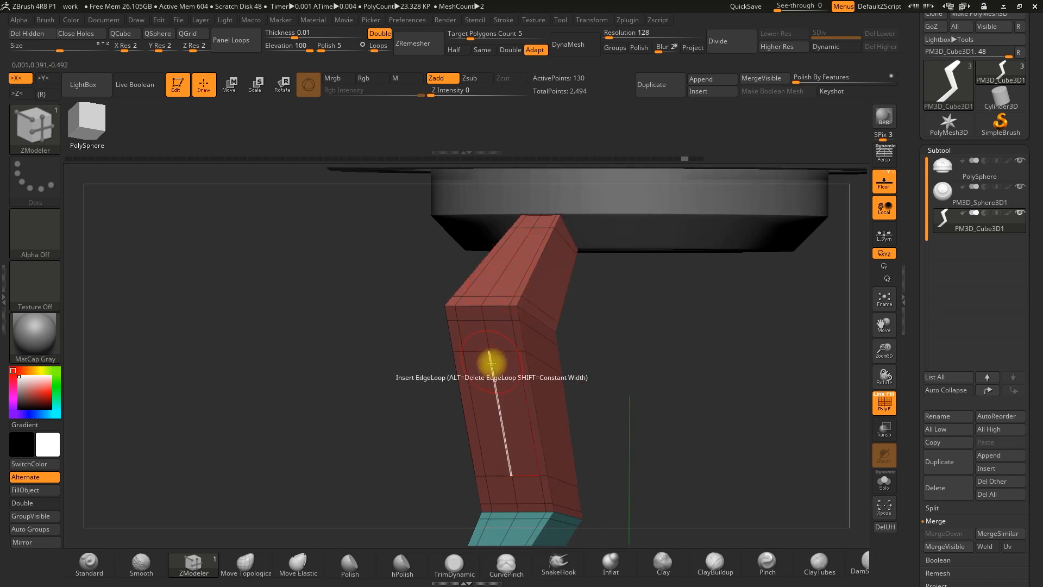
key(space)
click(569, 342)
drag(668, 333, 645, 330)
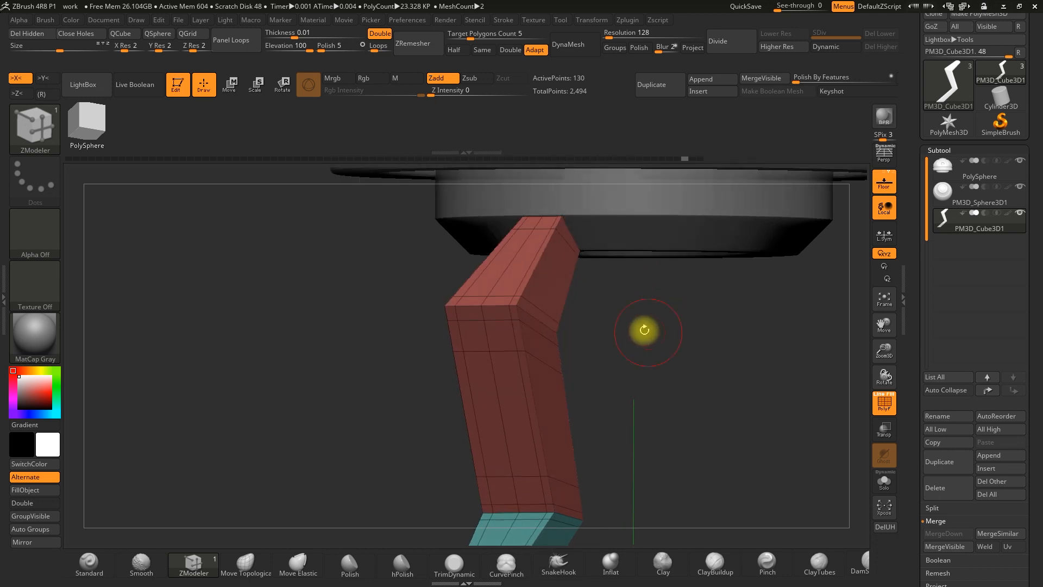
click(513, 276)
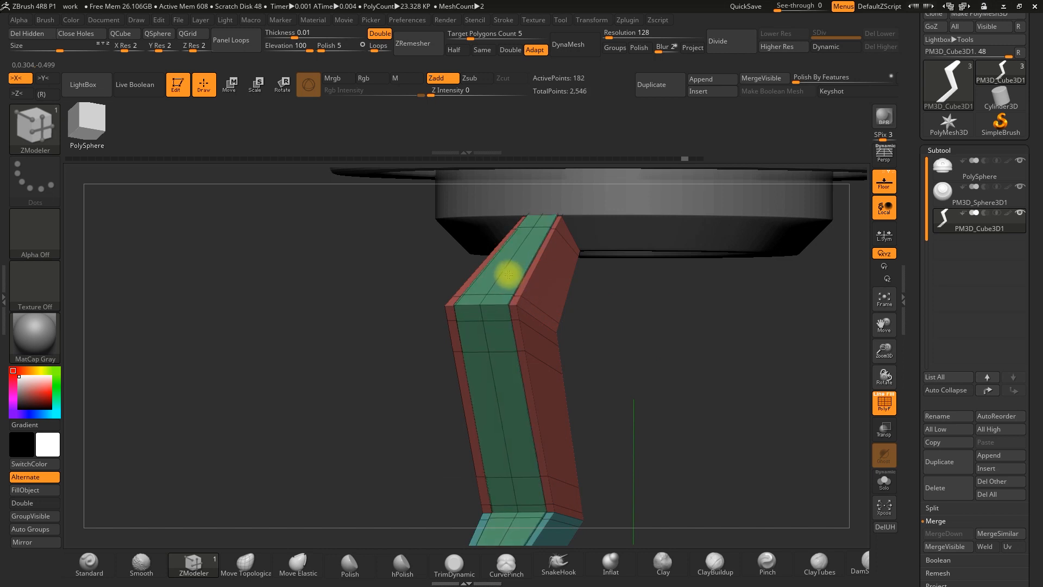
alt+drag(657, 426, 480, 285)
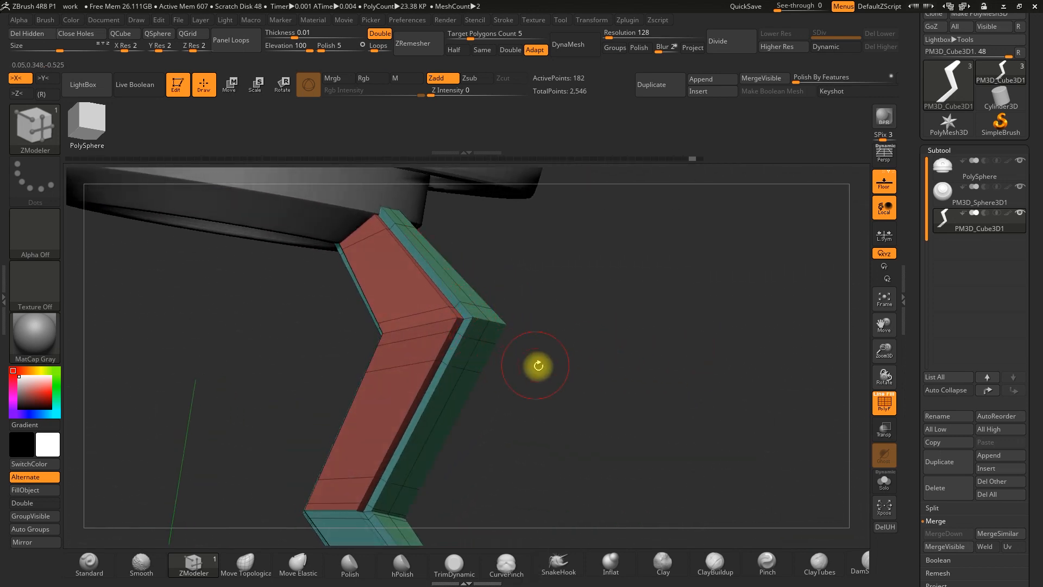
alt+drag(538, 365, 595, 318)
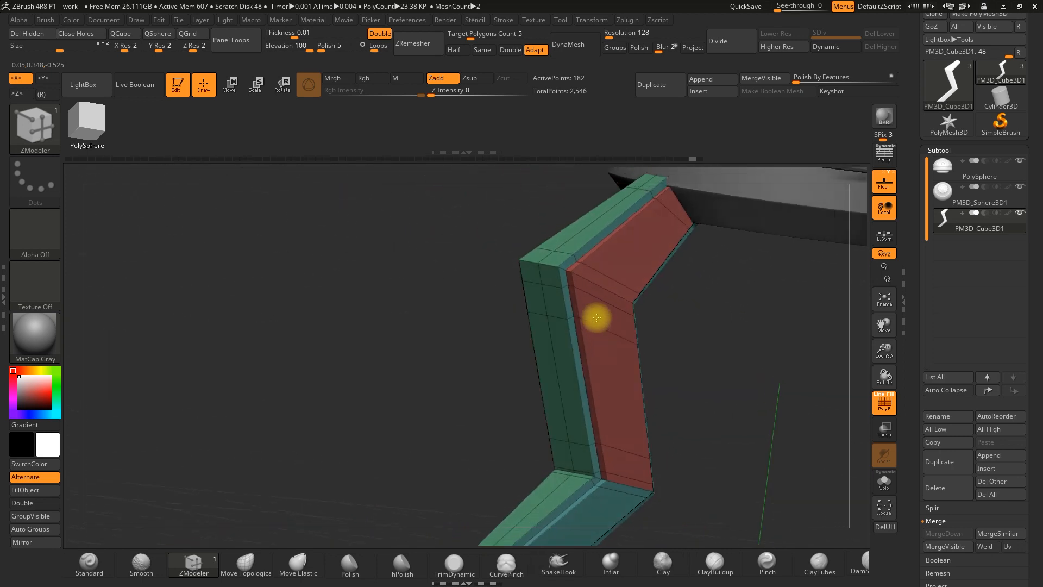
Undo the leg's last inset and redo it with a narrow border strip around the side faces.
drag(884, 351, 885, 379)
drag(754, 383, 768, 380)
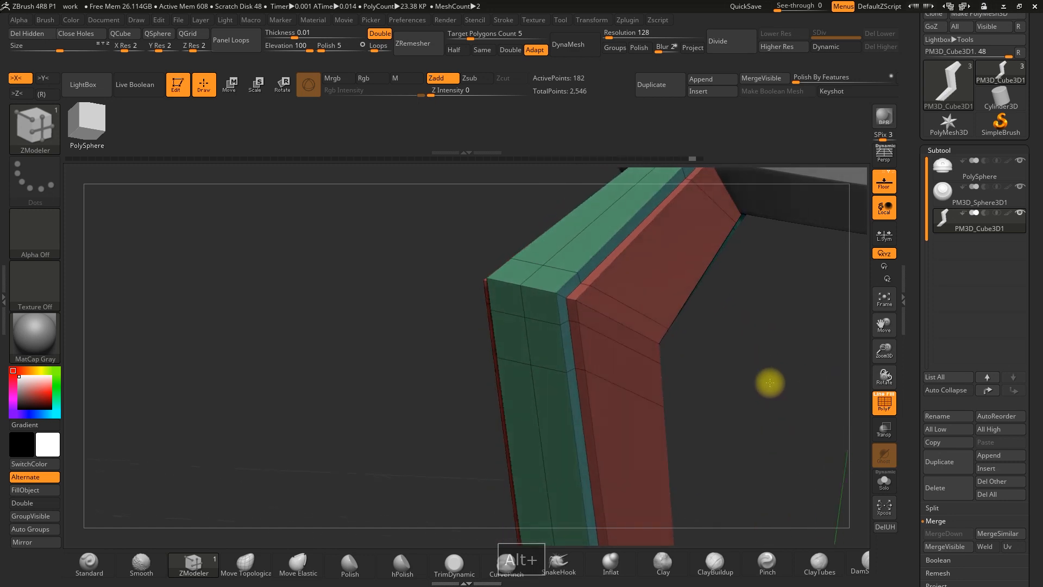
click(575, 276)
key(ctrl+z)
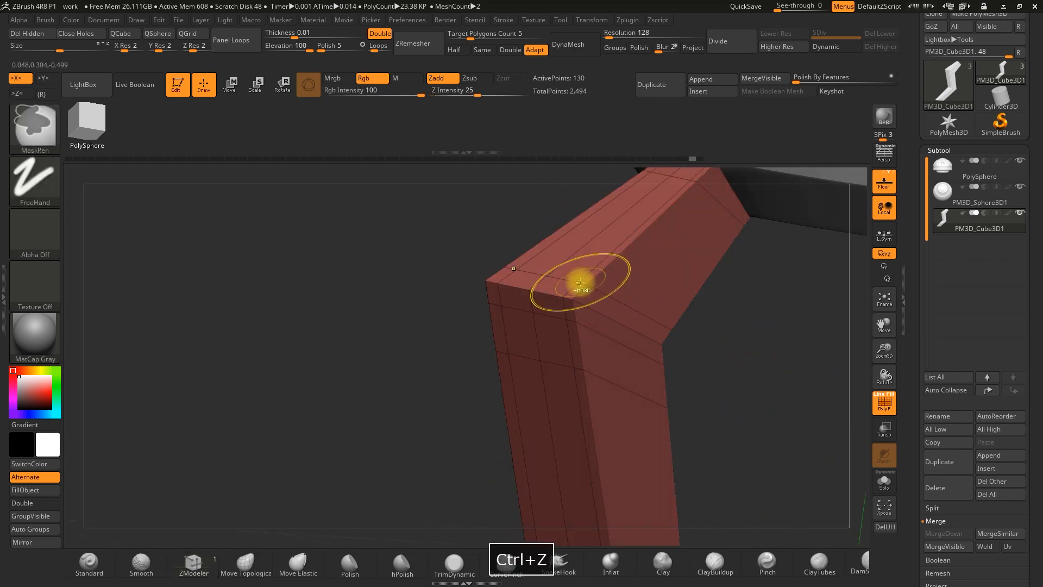
drag(577, 266, 566, 257)
drag(739, 371, 709, 339)
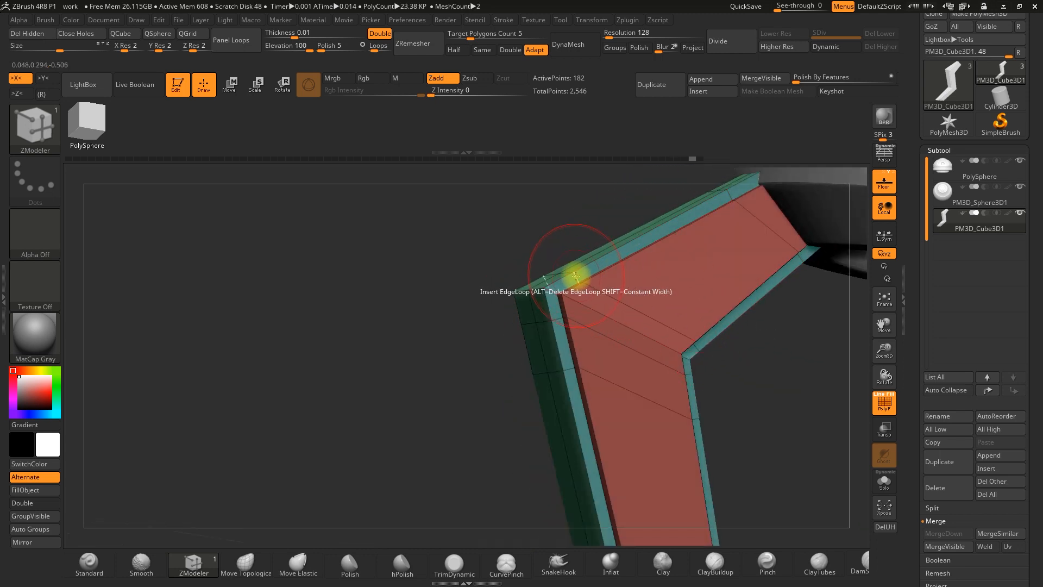
Insert supporting edge loops along the border strips and narrow rims running down both sides of the leg.
drag(473, 294, 543, 294)
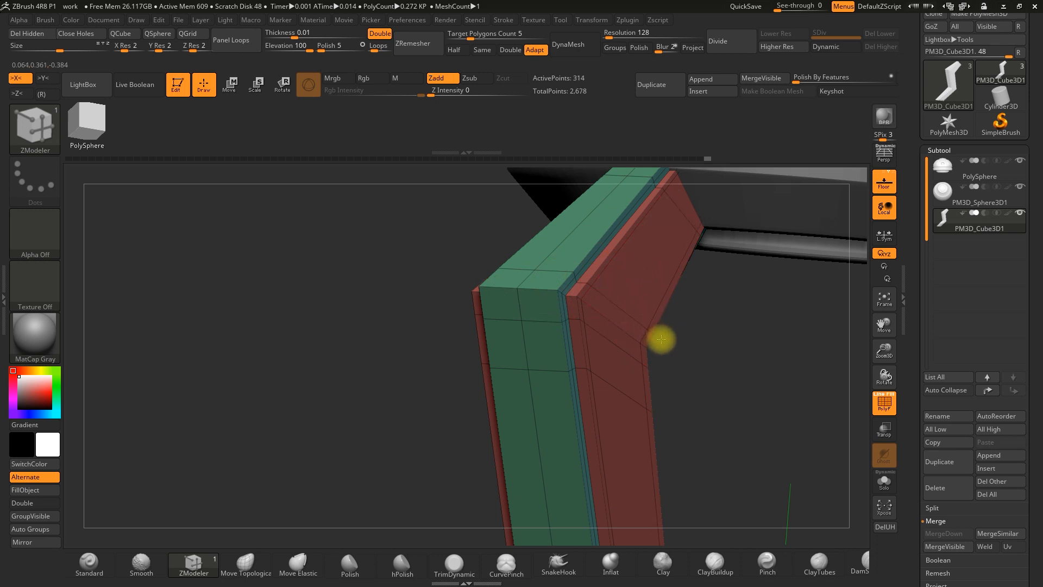
mouse_move(670, 342)
mouse_down()
mouse_move(716, 368)
mouse_move(669, 333)
mouse_up()
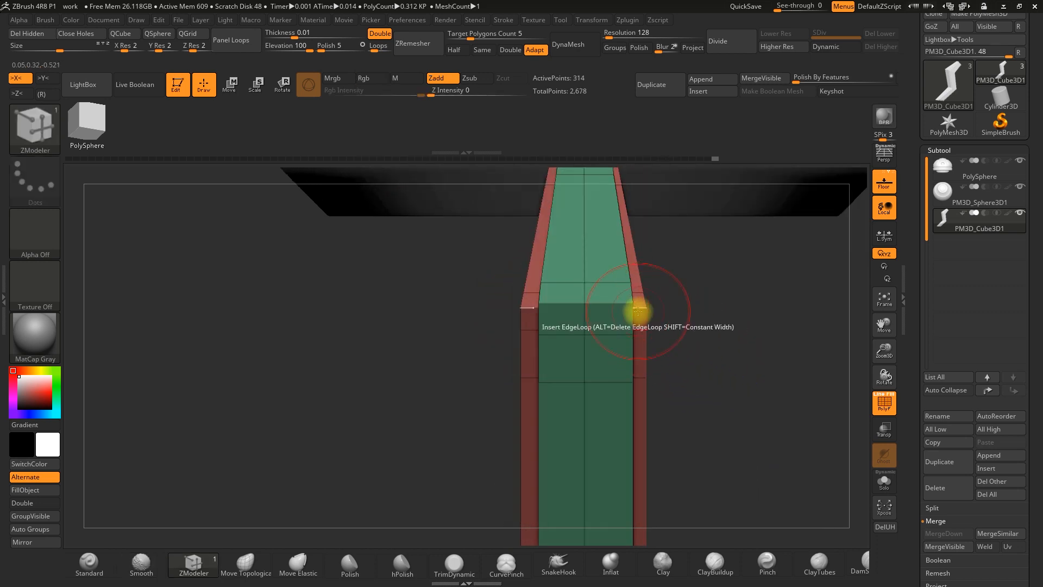
drag(662, 319, 744, 340)
drag(887, 348, 865, 274)
alt+drag(809, 310, 742, 279)
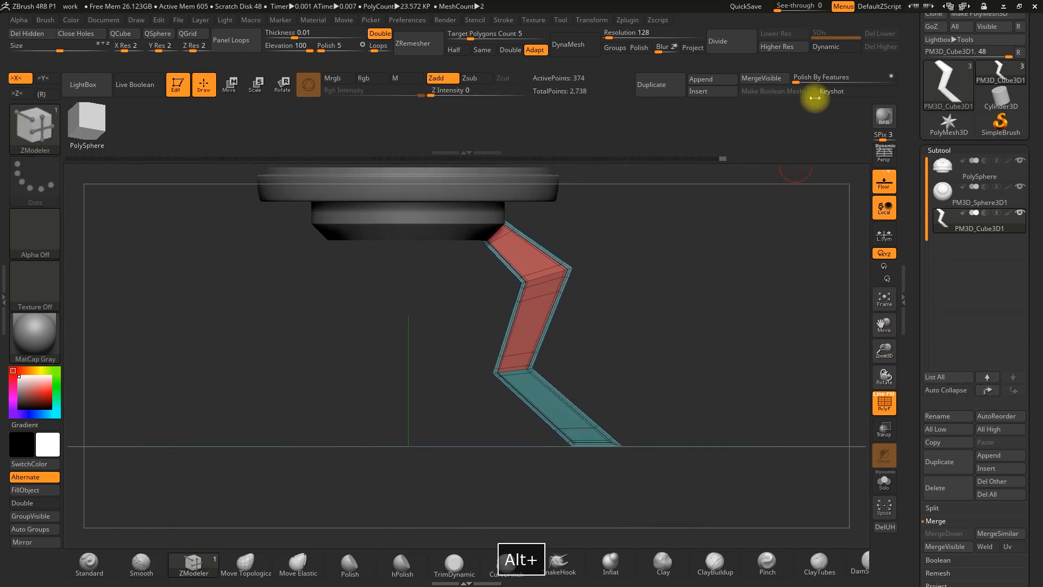
Compare the leg with and without Dynamic subdivision from several angles, leaving the preview switched on.
click(829, 47)
drag(776, 219, 639, 349)
click(833, 47)
alt+drag(711, 347, 681, 370)
click(834, 47)
drag(613, 345, 652, 351)
alt+drag(814, 321, 741, 396)
drag(885, 356, 880, 328)
mouse_move(689, 342)
alt+mouse_down()
mouse_move(702, 359)
mouse_move(694, 347)
alt+mouse_up()
mouse_move(881, 326)
mouse_down()
mouse_move(888, 347)
mouse_move(873, 328)
mouse_up()
alt+drag(746, 333, 746, 352)
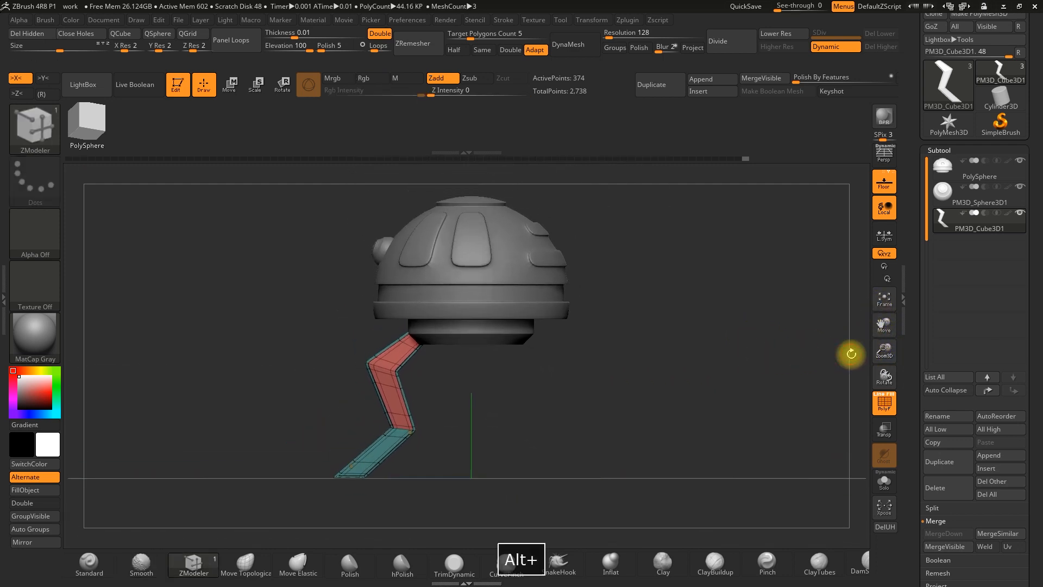
Insert a Cube3D subtool below the leg and convert it to a low-resolution PolyCube.
click(986, 470)
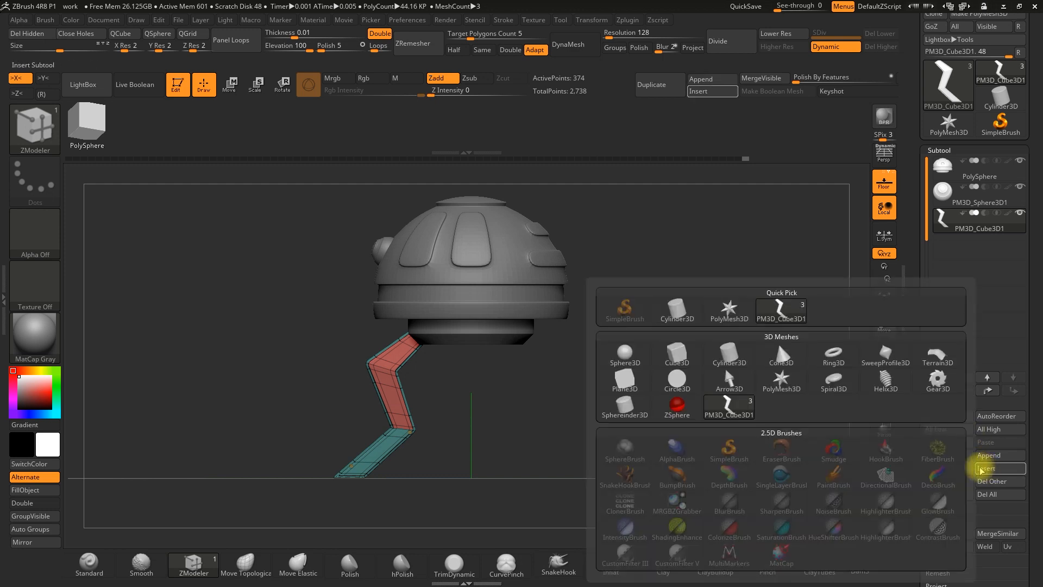
click(674, 357)
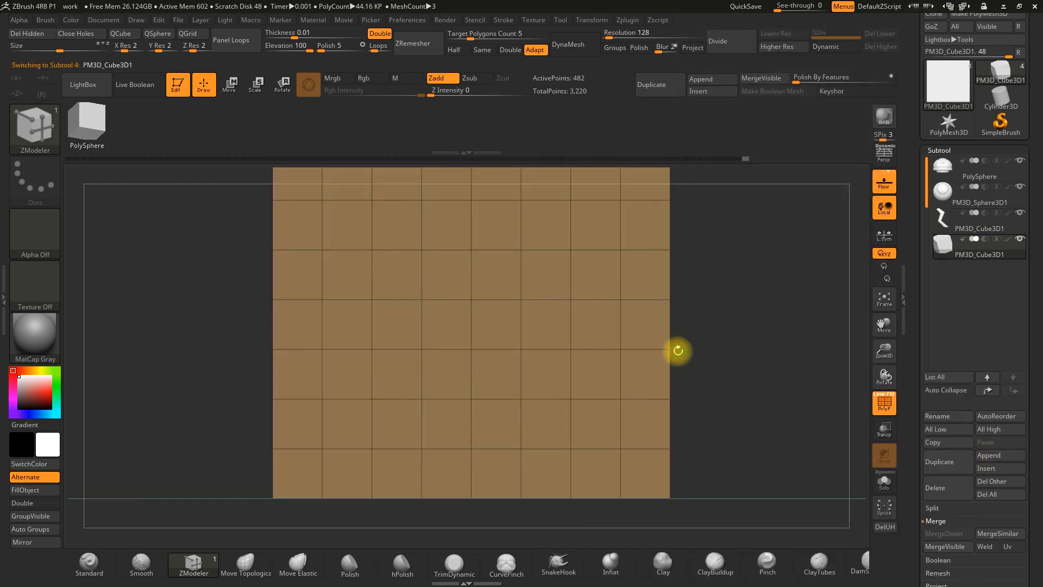
click(230, 84)
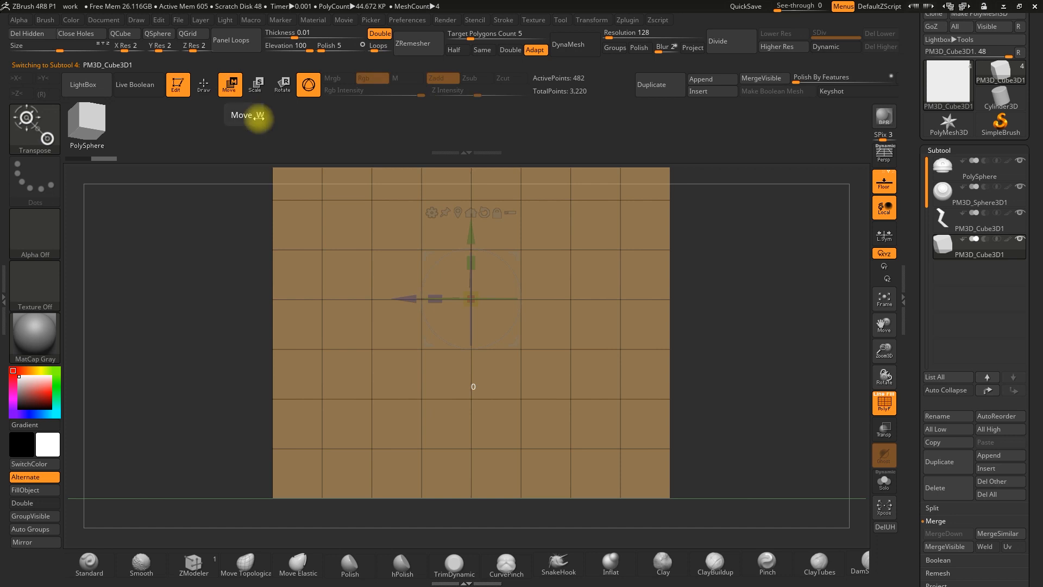
click(431, 212)
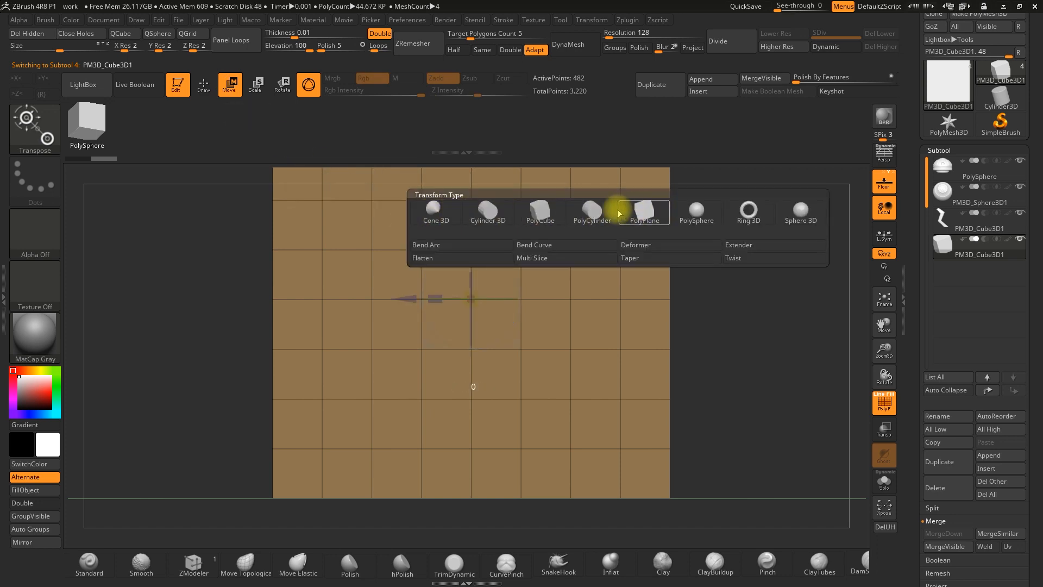
click(541, 215)
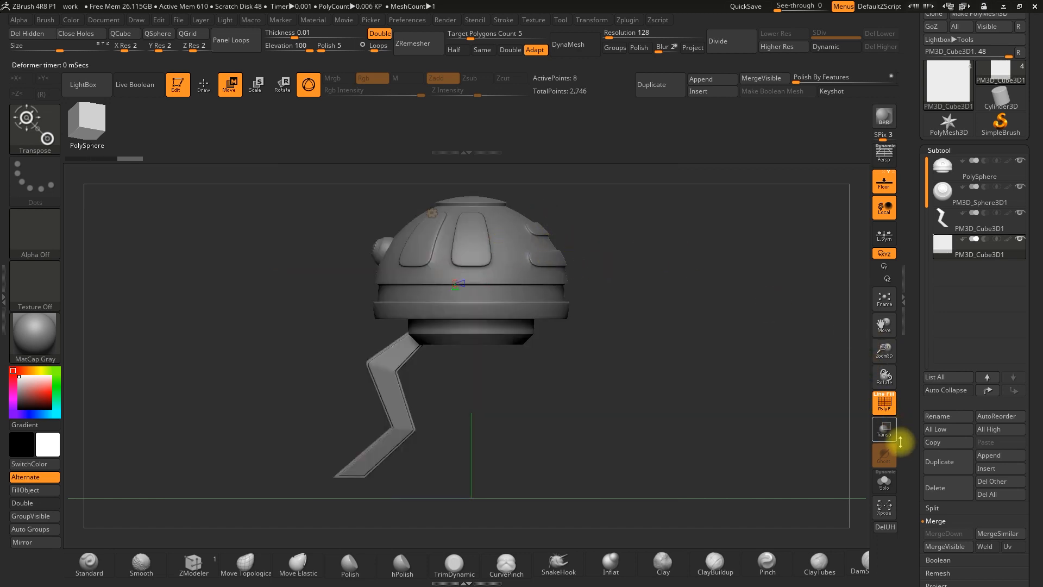
Isolate the new cube with Solo and scale it along one axis into a slim upright block.
click(884, 479)
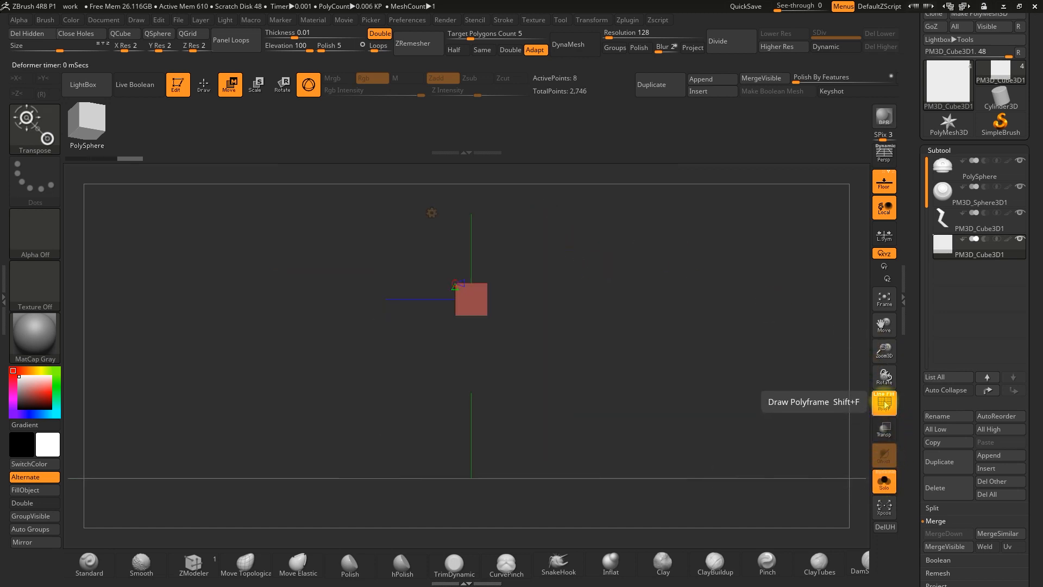
drag(887, 359, 848, 500)
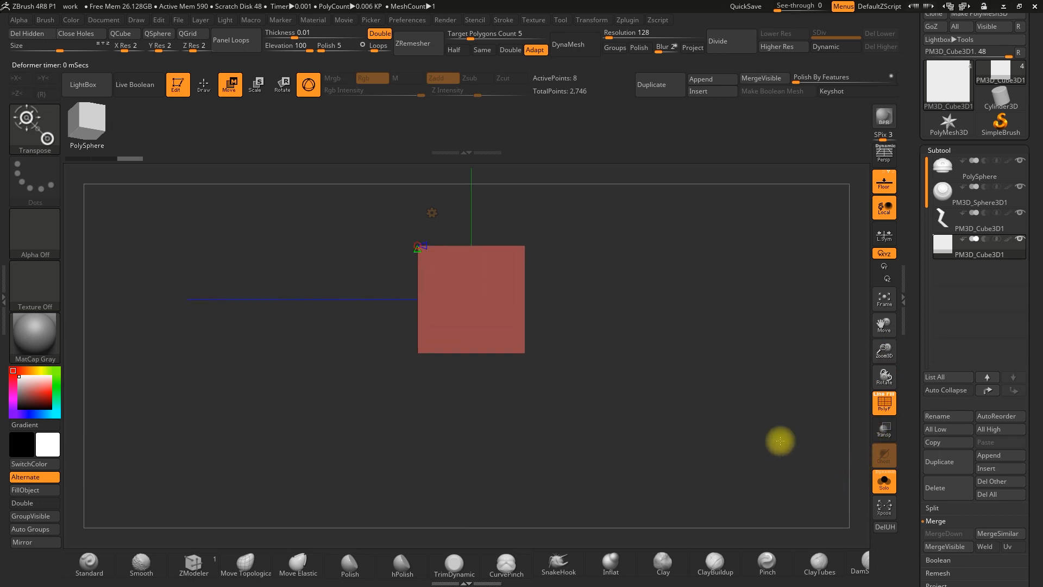
alt+drag(720, 304, 730, 366)
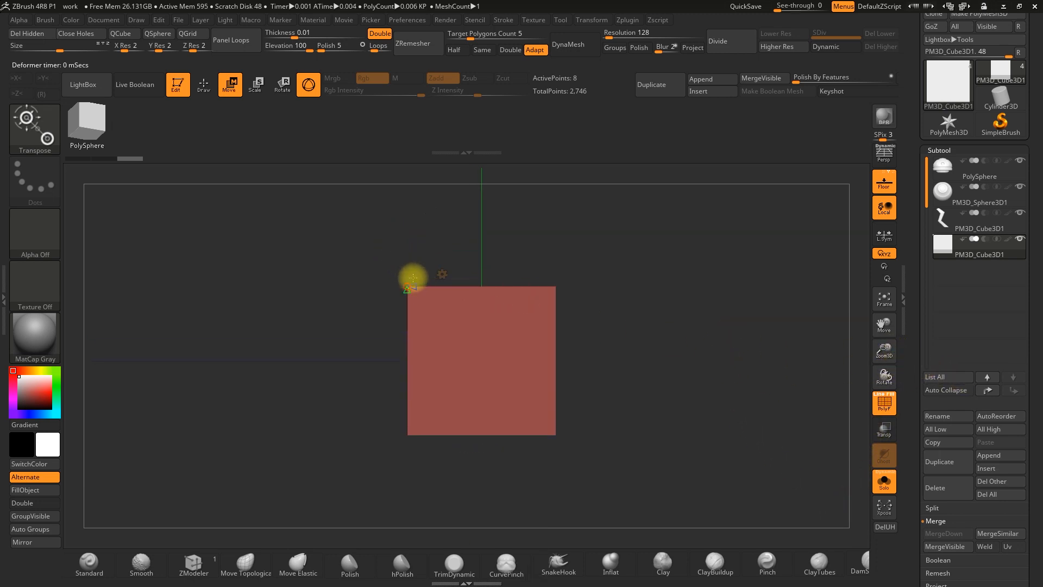
drag(446, 271, 364, 299)
shift+drag(685, 324, 612, 303)
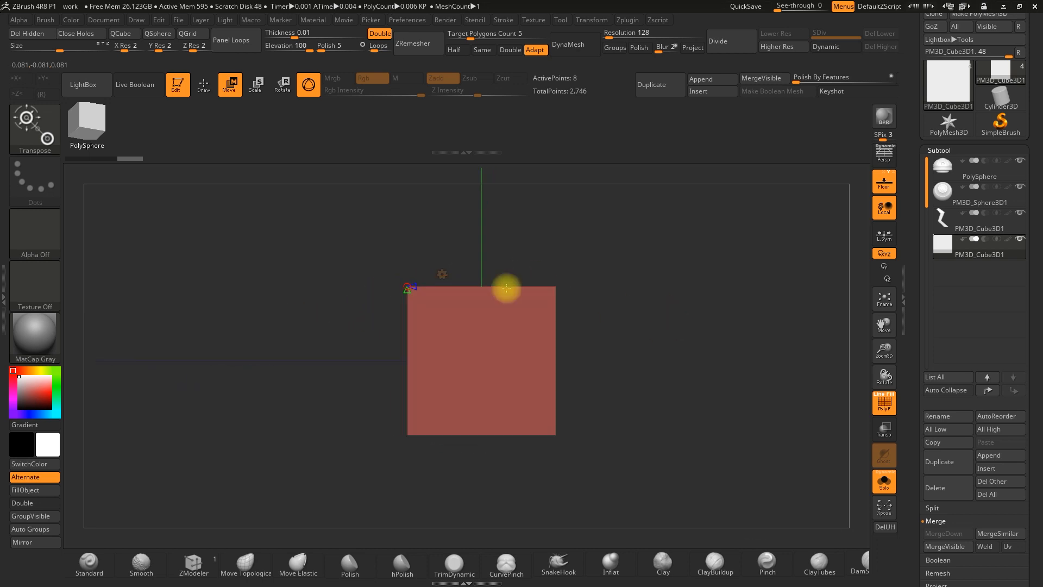
click(442, 275)
click(429, 276)
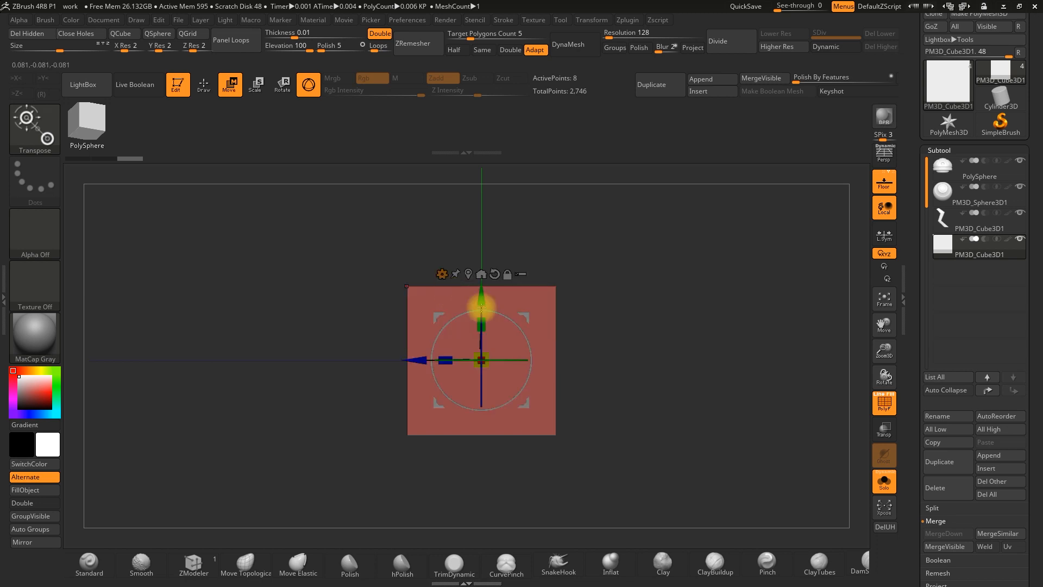
drag(438, 357, 554, 364)
key(ctrl+z)
drag(446, 360, 507, 361)
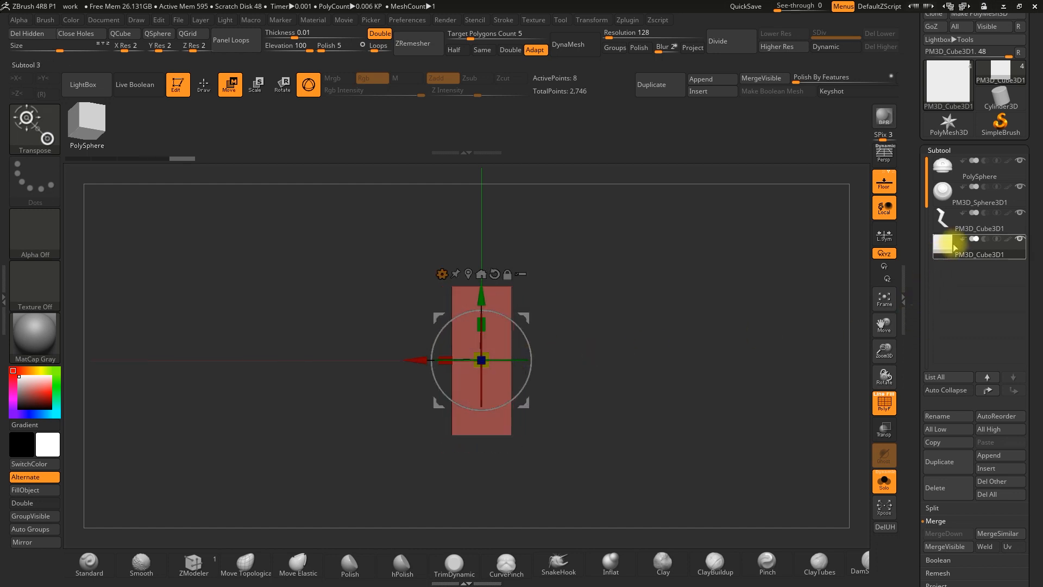
Show all subtools again and move the block onto the front of the leg's middle segment.
drag(887, 358, 873, 326)
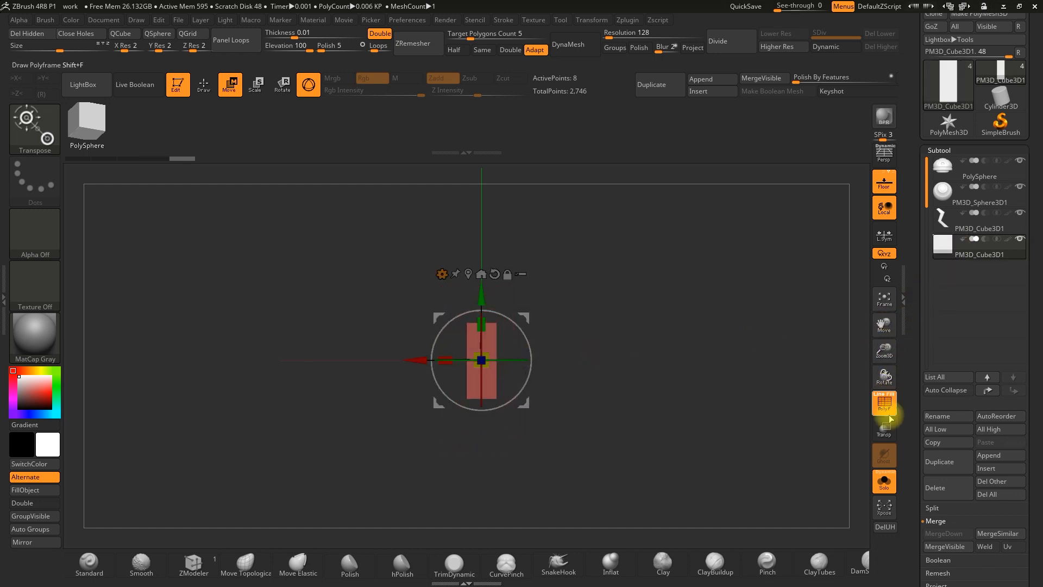
drag(418, 360, 232, 367)
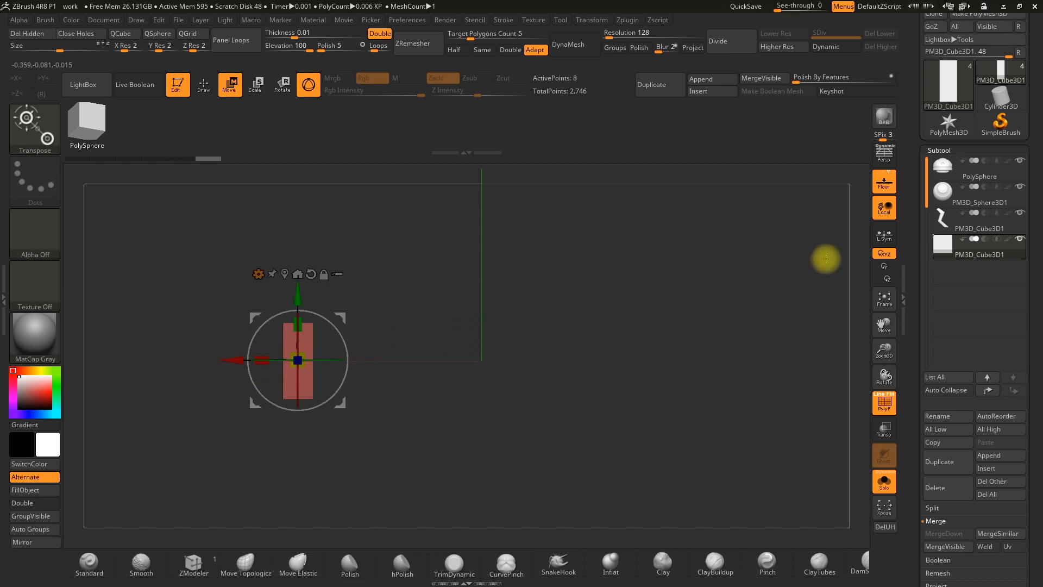
click(894, 483)
alt+drag(866, 472, 724, 298)
drag(304, 187, 303, 327)
alt+drag(618, 427, 589, 294)
drag(615, 331, 594, 331)
drag(273, 186, 261, 305)
drag(211, 372, 380, 385)
drag(578, 421, 263, 396)
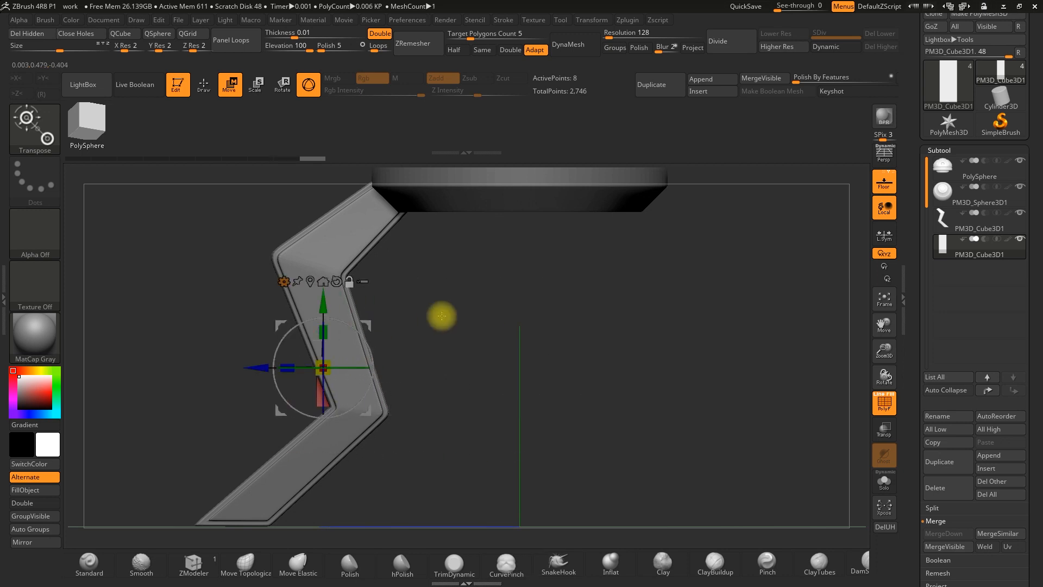
Rotate the block to follow the slope of the leg's middle segment.
alt+drag(442, 315, 522, 335)
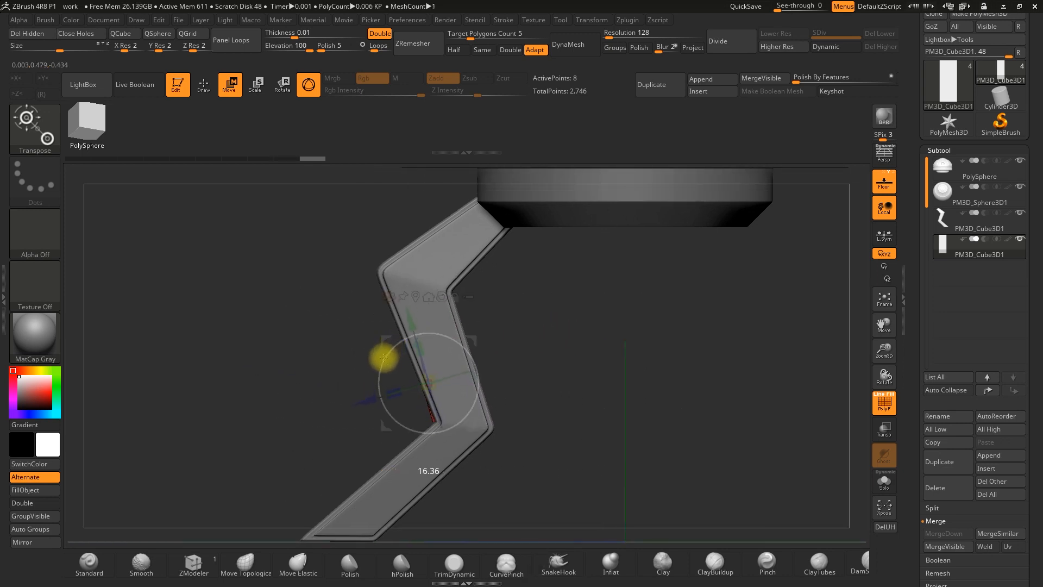
drag(383, 363, 387, 359)
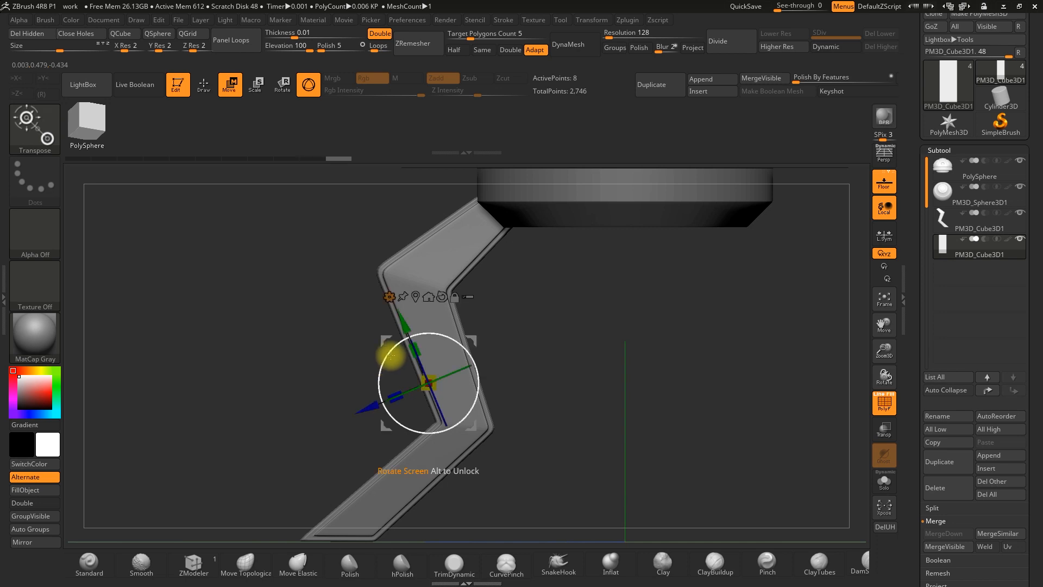
drag(582, 354, 643, 358)
Scale the block into a thin, narrow slat lengthened along the middle segment's front face.
drag(884, 353, 859, 415)
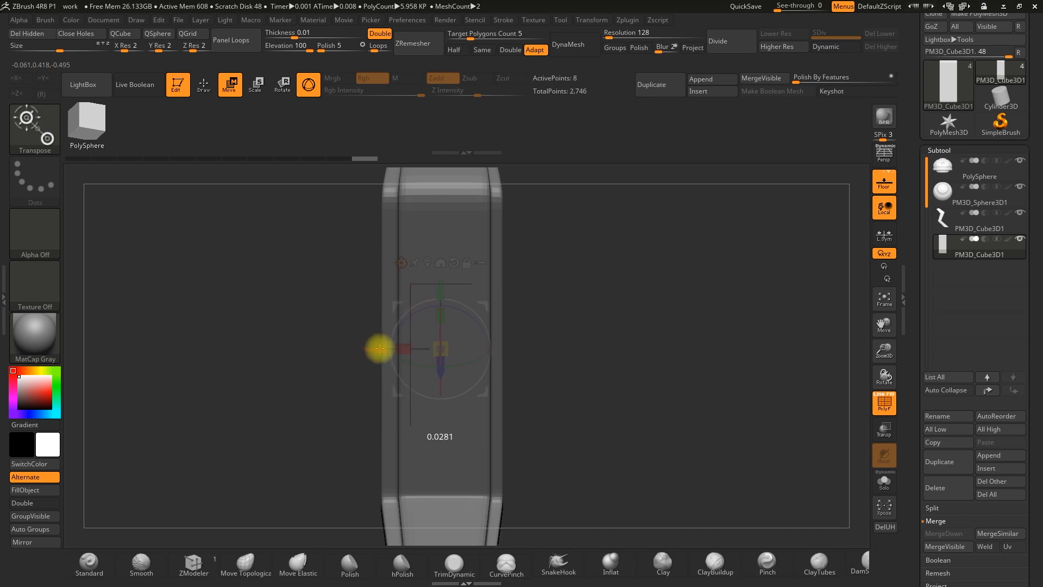
drag(543, 361, 514, 368)
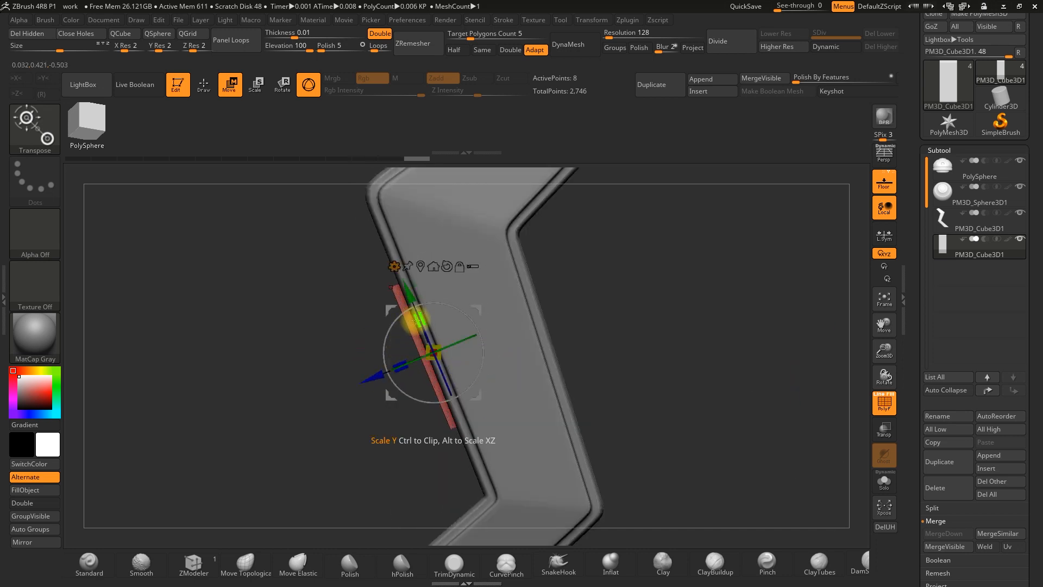
drag(398, 282, 493, 349)
drag(560, 341, 509, 346)
drag(370, 367, 326, 392)
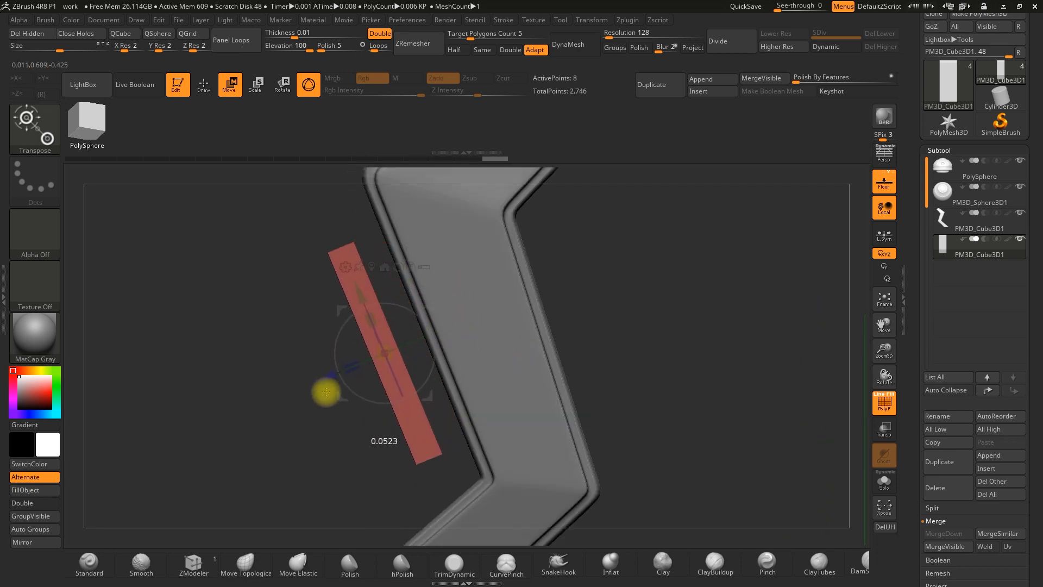
key(ctrl+z)
key(ctrl+z)
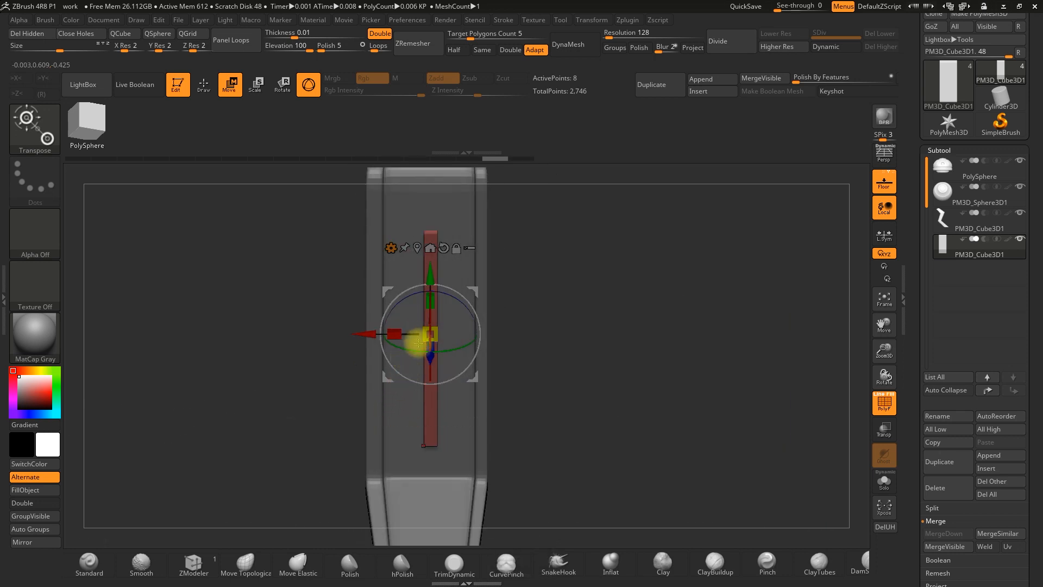
Shift the slat off-centre and duplicate it twice across the leg's front with even 0.02 spacing, then clear the mask.
drag(366, 334, 348, 334)
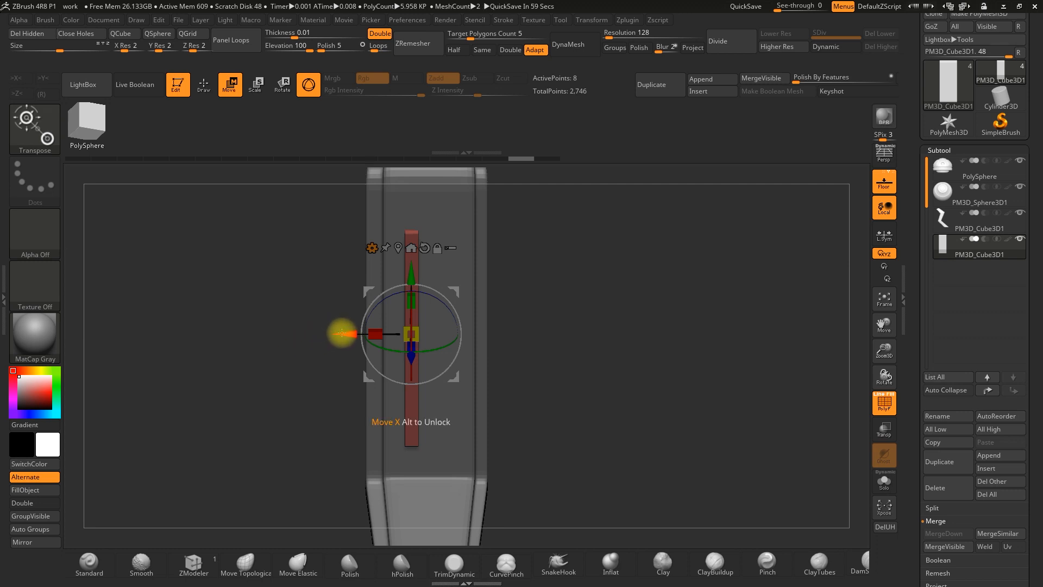
ctrl+drag(345, 333, 359, 335)
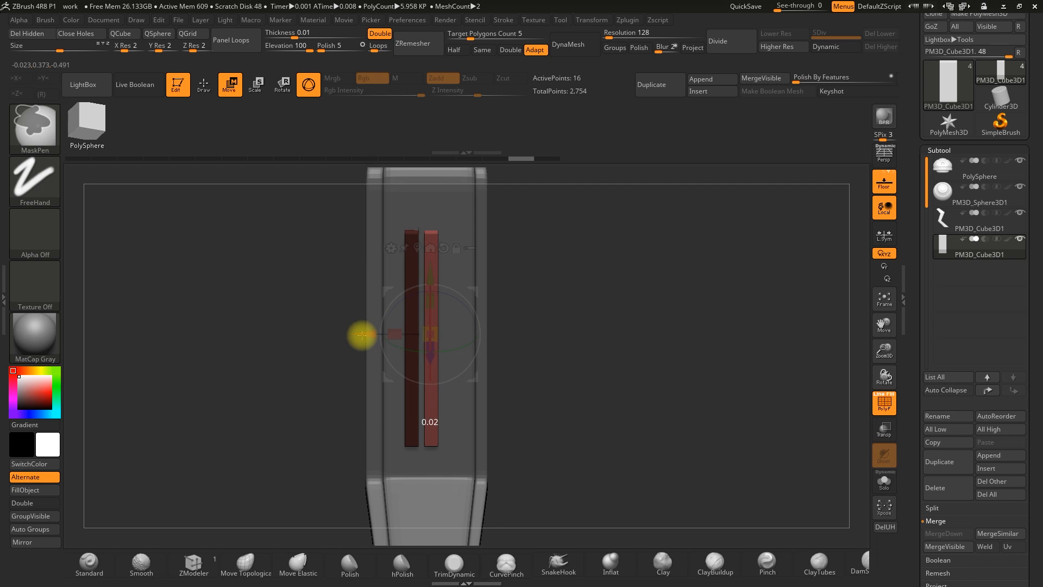
ctrl+drag(361, 335, 379, 354)
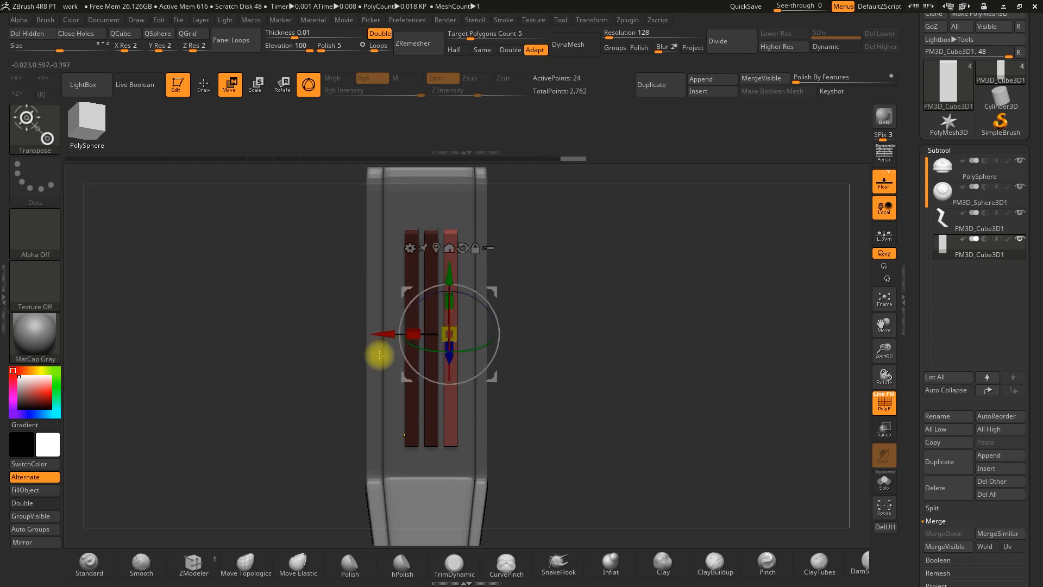
drag(581, 270, 592, 280)
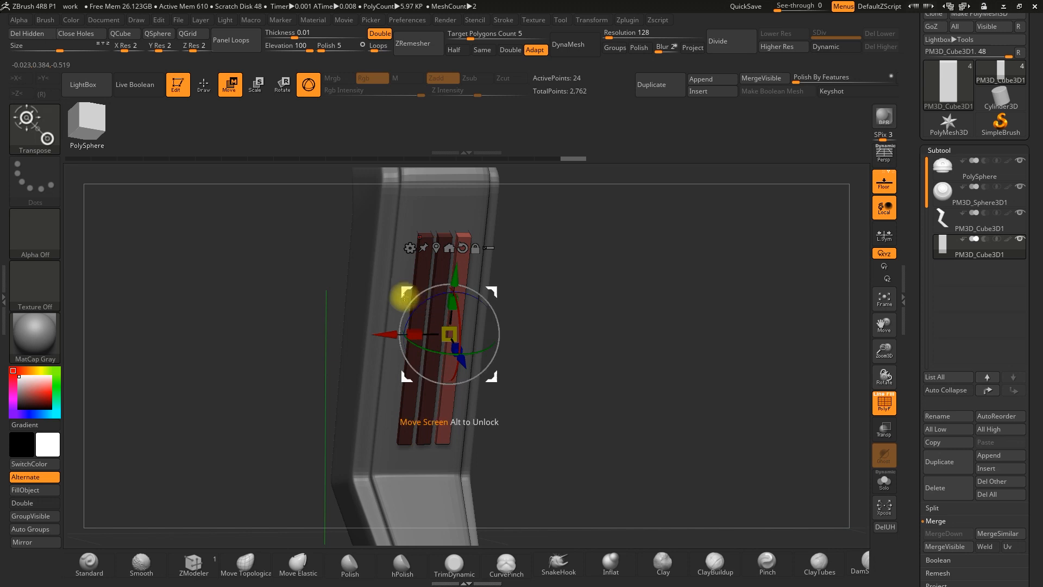
mouse_move(561, 305)
shift+mouse_down()
mouse_move(606, 319)
mouse_move(640, 364)
shift+mouse_up()
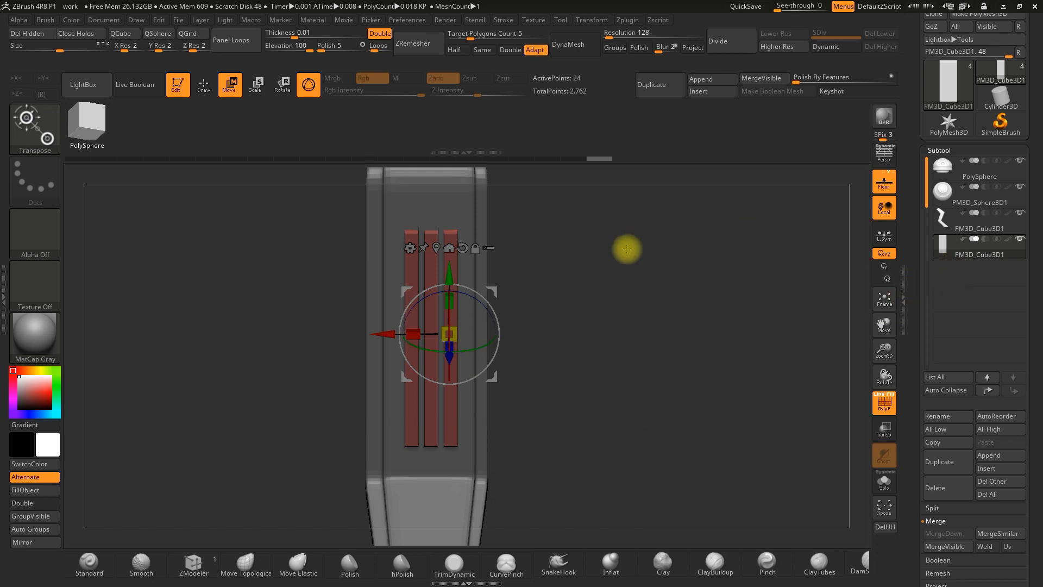
Centre the three slats on the leg's front face and duplicate the whole set sideways beside them.
drag(385, 332, 385, 332)
drag(563, 310, 577, 322)
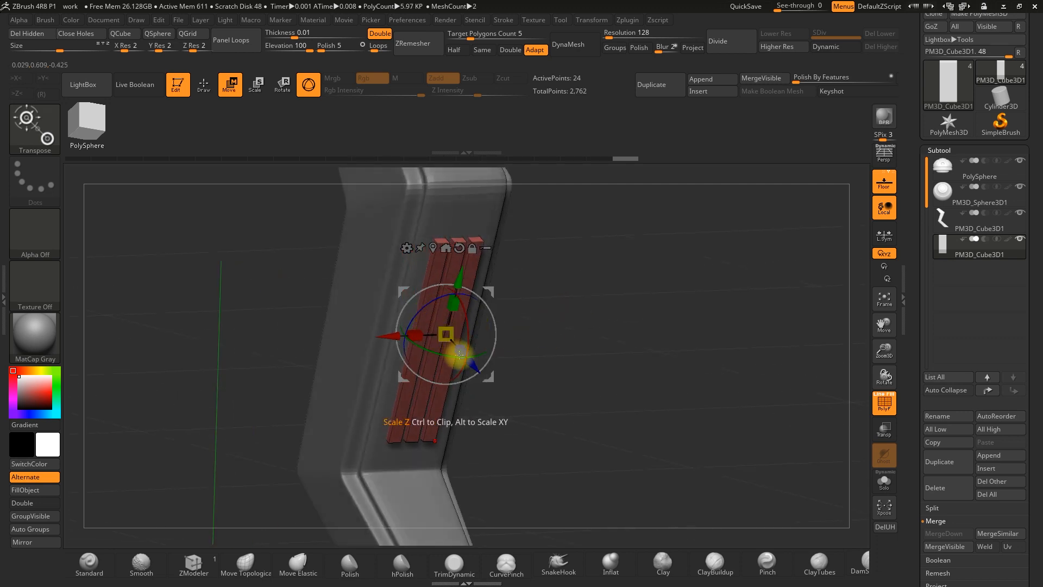
drag(688, 340, 671, 338)
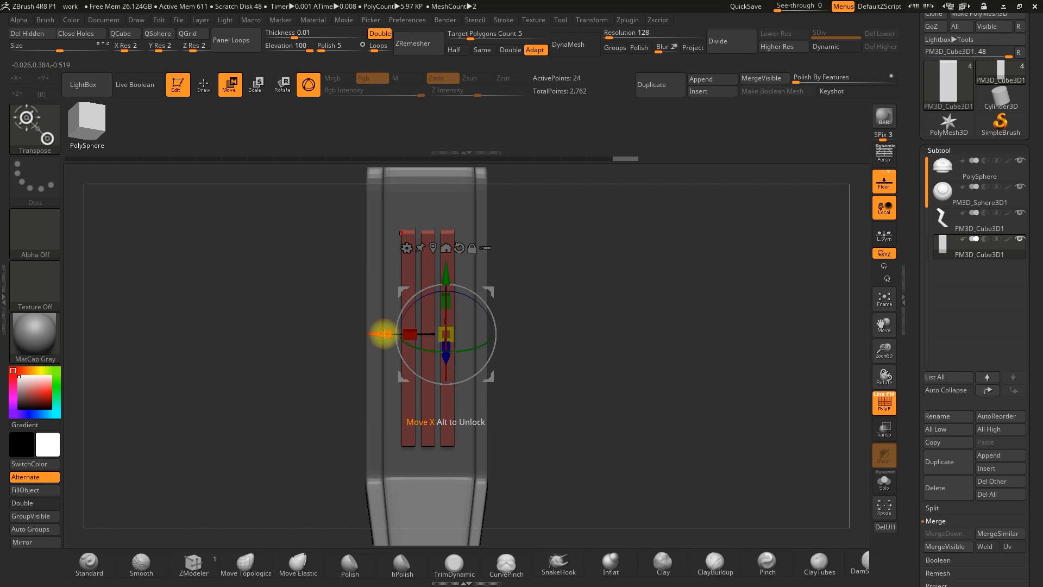
ctrl+drag(383, 334, 325, 335)
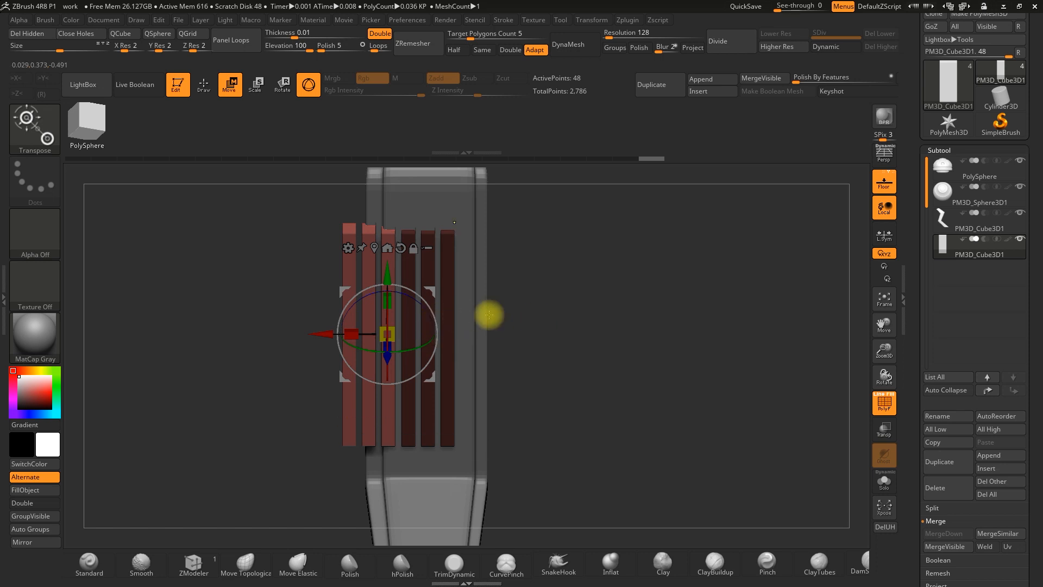
Undo the sideways duplication of the slat set and tilt the three slats so their lower ends sink into the middle segment's front face.
key(ctrl+z)
mouse_move(552, 319)
mouse_down()
mouse_move(583, 326)
mouse_move(568, 328)
mouse_up()
drag(476, 292, 484, 300)
drag(560, 320, 515, 324)
drag(620, 341, 571, 346)
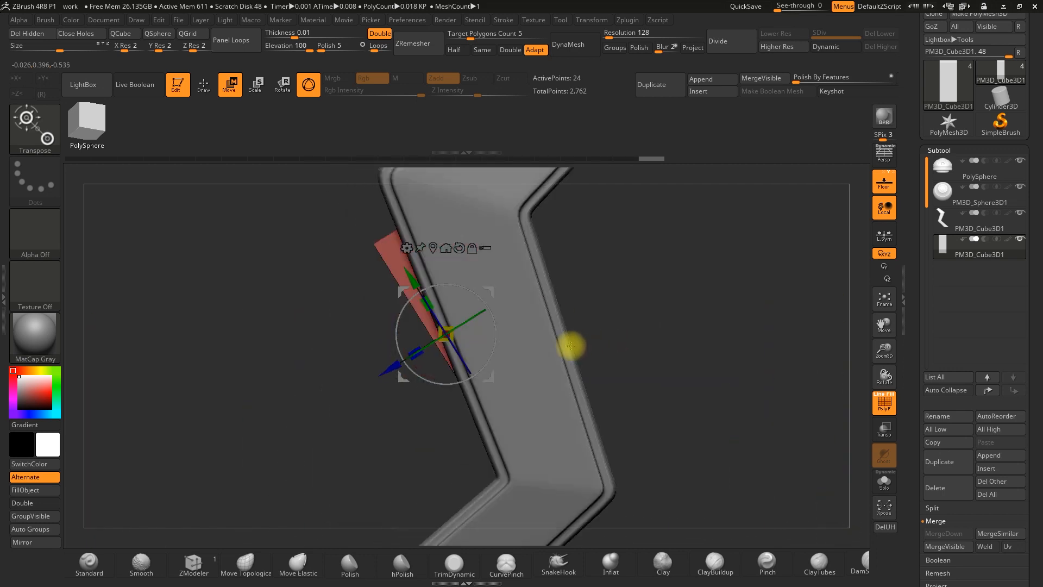
drag(883, 347, 865, 318)
drag(620, 333, 675, 338)
click(204, 84)
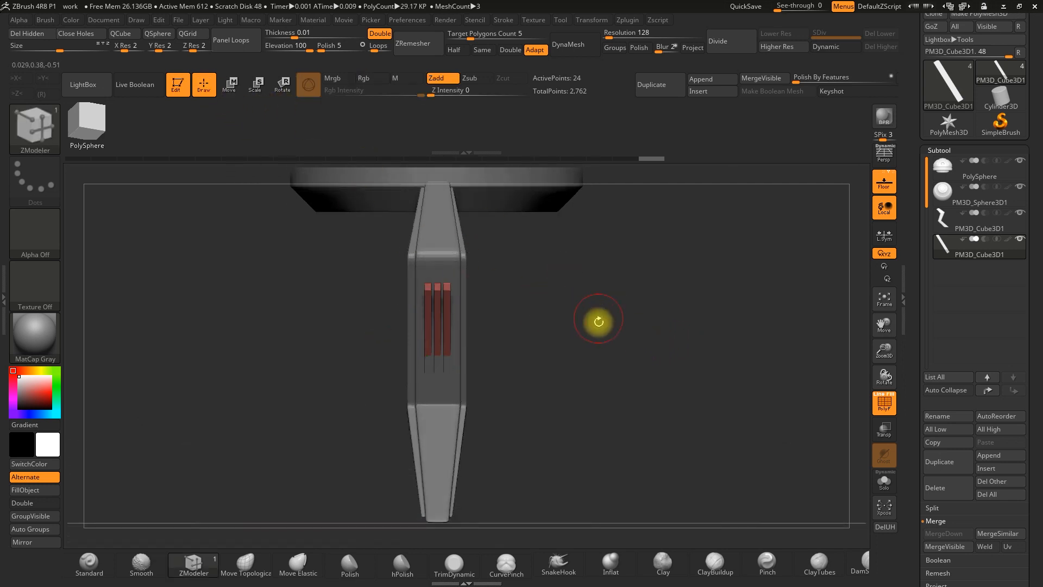
Set the slat subtool to subtract and enable Live Boolean to cut three grooves into the leg's middle segment.
alt+drag(599, 321, 594, 342)
drag(533, 332, 506, 338)
alt+drag(616, 321, 553, 364)
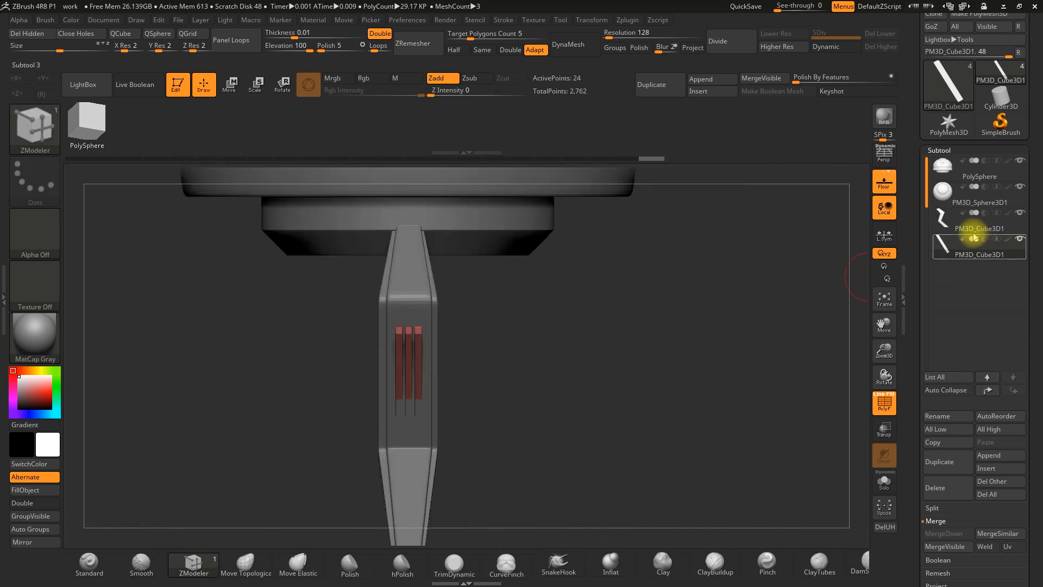
mouse_move(988, 244)
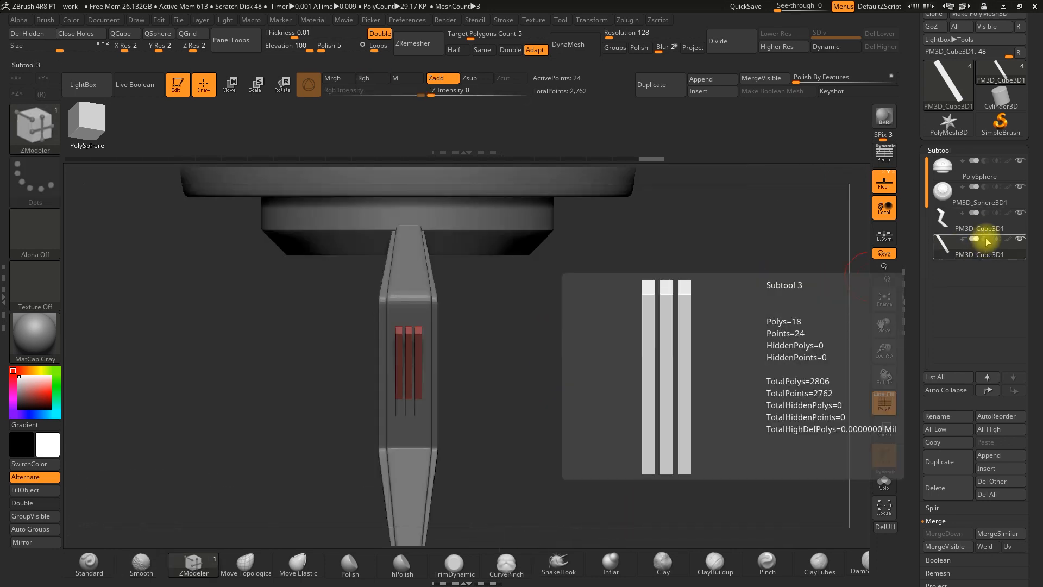
click(986, 241)
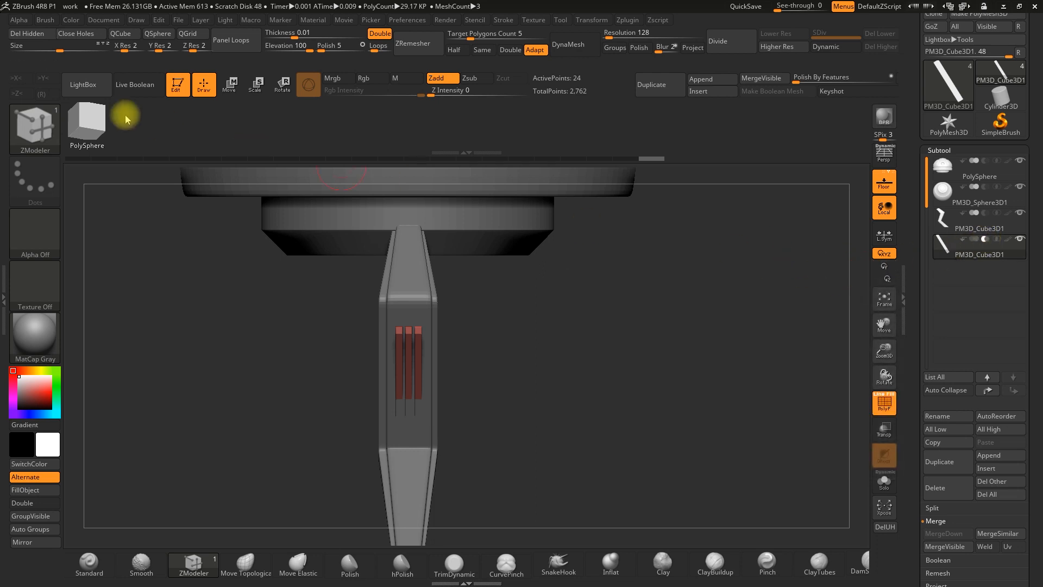
click(138, 90)
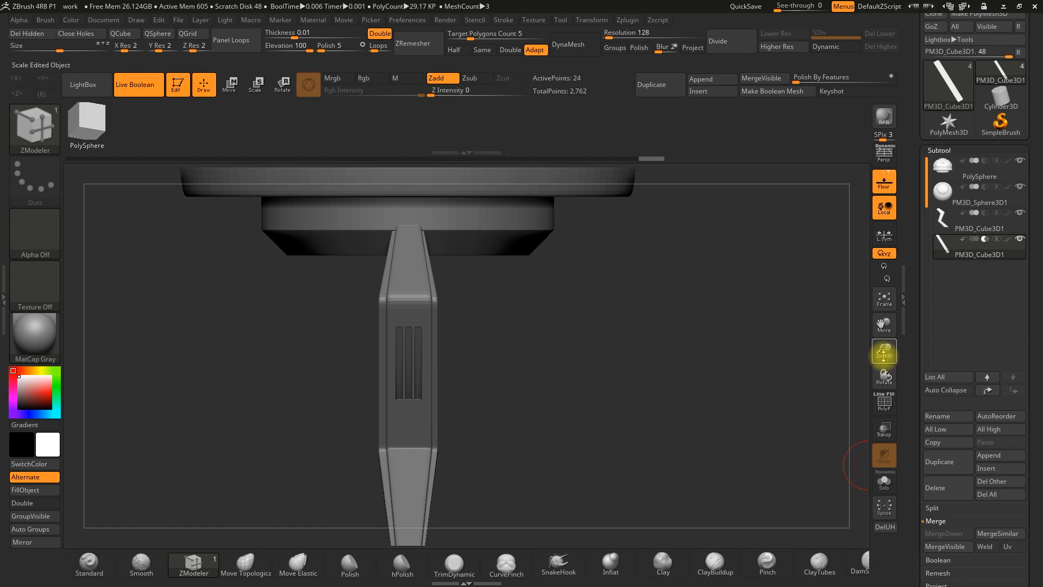
drag(884, 353, 875, 443)
drag(648, 408, 444, 280)
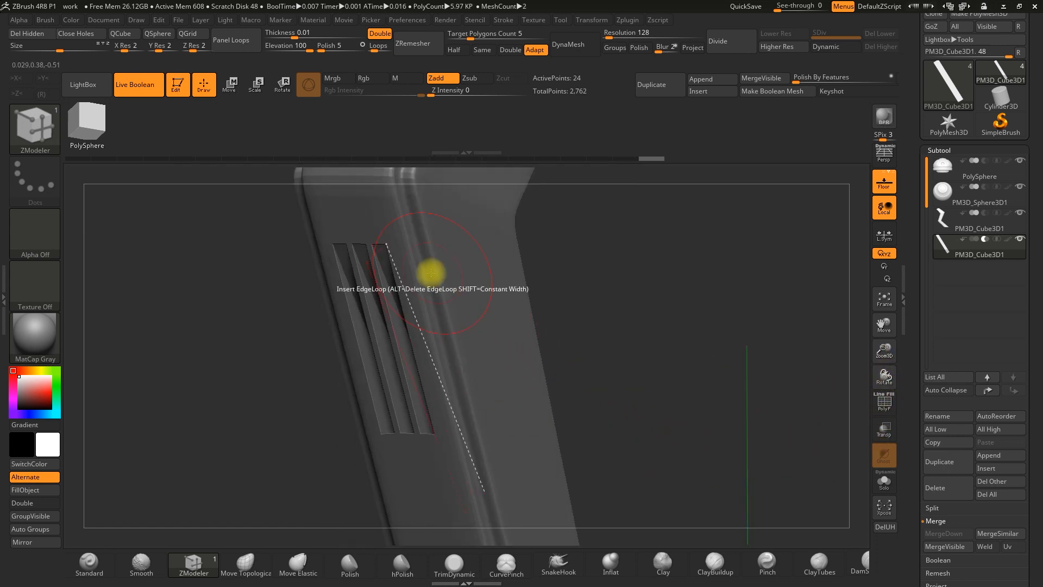
shift+drag(777, 379, 840, 214)
drag(788, 293, 615, 378)
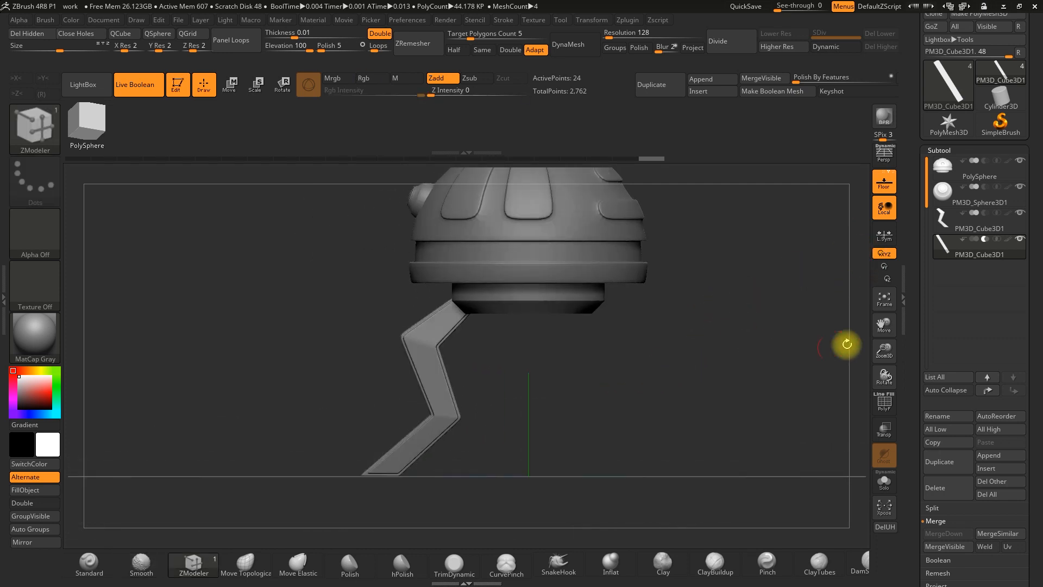
Duplicate the slat cutter subtool and rotate the copy to follow the slope of the leg's upper segment.
click(946, 460)
click(230, 90)
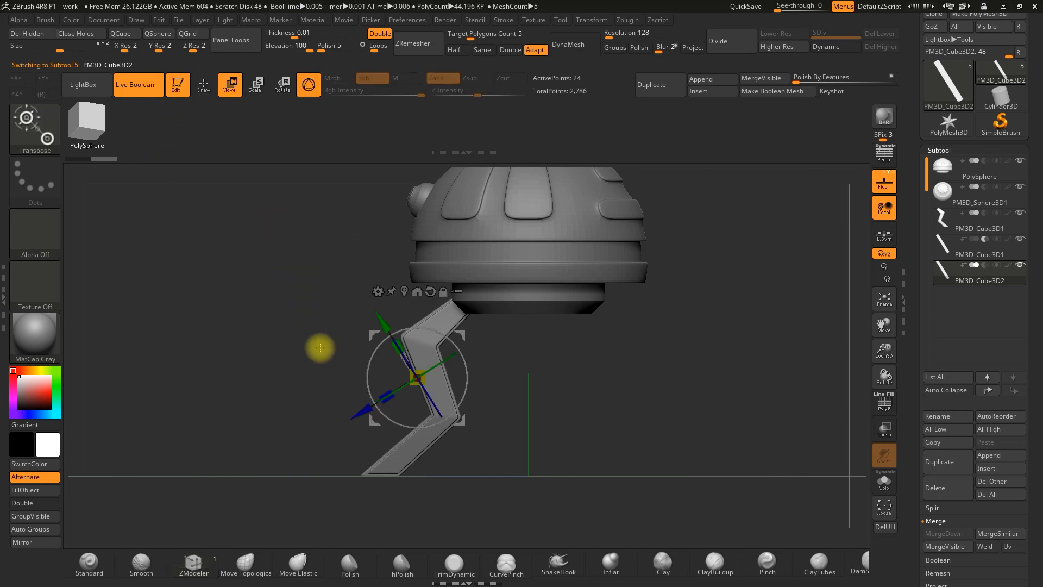
drag(363, 416, 320, 443)
drag(560, 424, 641, 420)
shift+drag(498, 397, 774, 408)
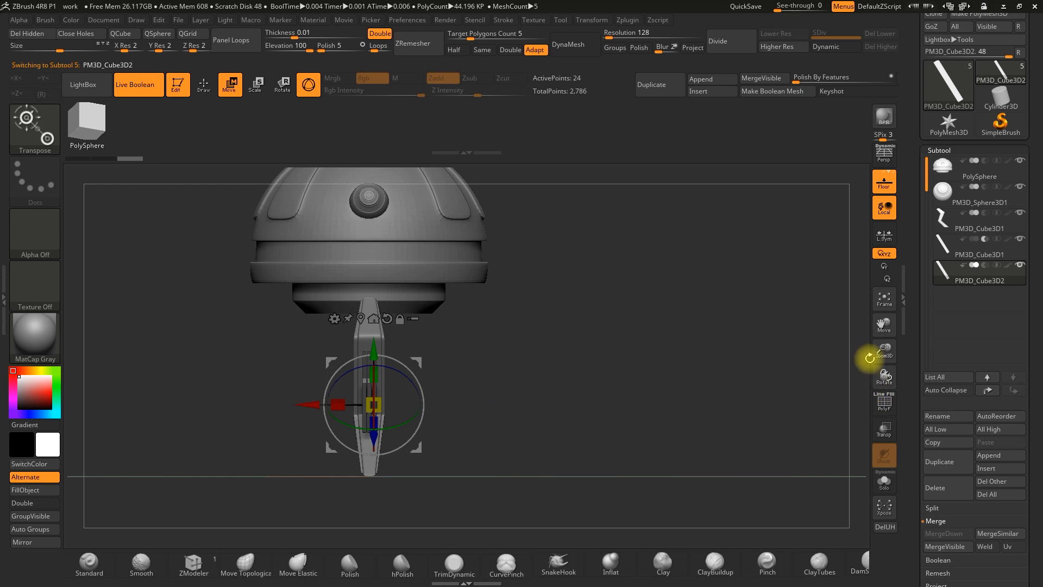
drag(883, 351, 873, 404)
alt+drag(574, 381, 489, 252)
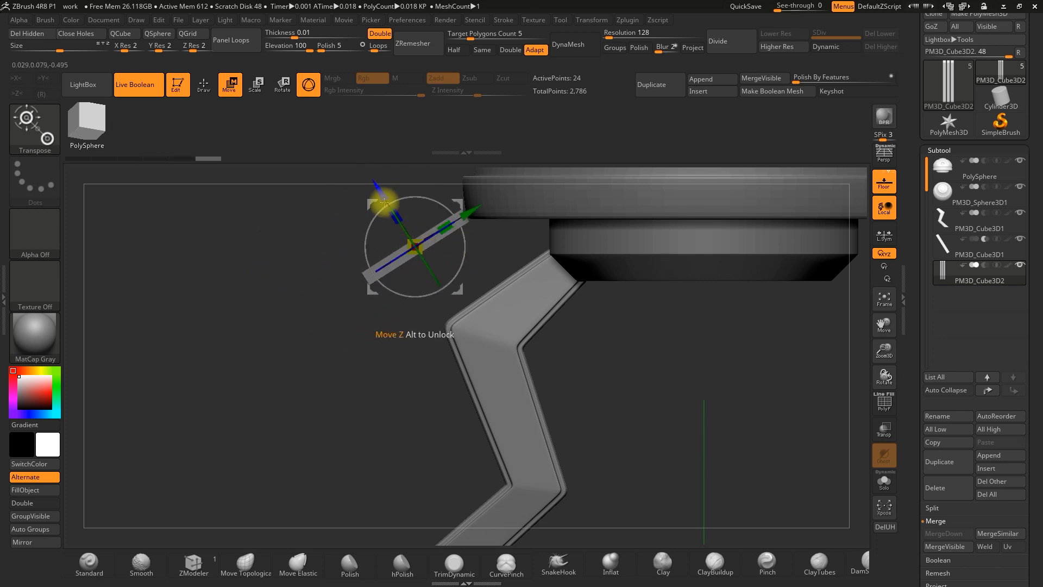
Fit the copied slats onto the upper segment's front face, narrowing the set and tilting it to sink partly into the surface.
drag(379, 194, 399, 223)
drag(494, 251, 531, 240)
drag(453, 231, 568, 294)
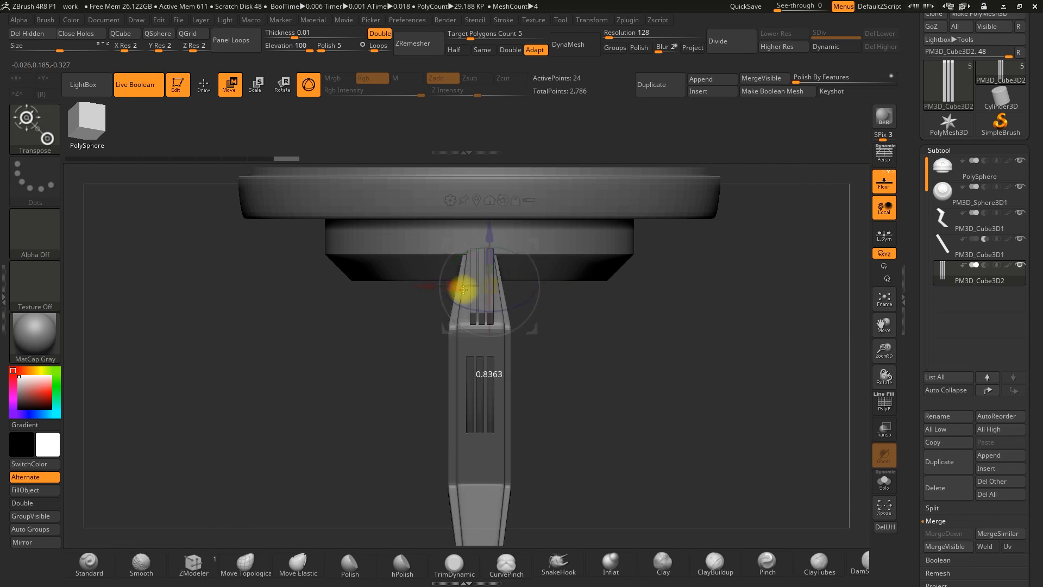
drag(464, 289, 464, 290)
drag(888, 349, 841, 392)
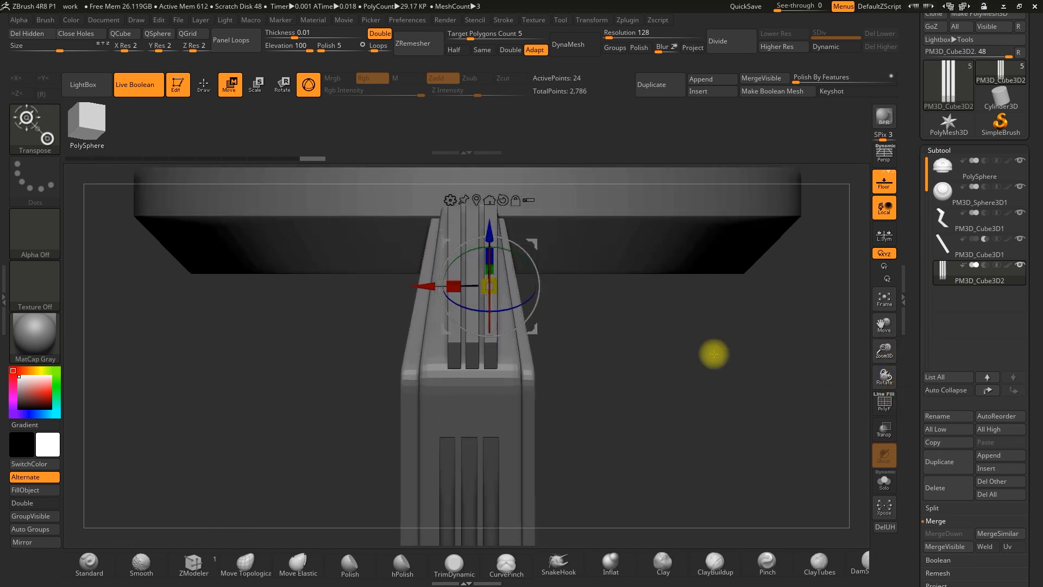
drag(638, 362, 550, 337)
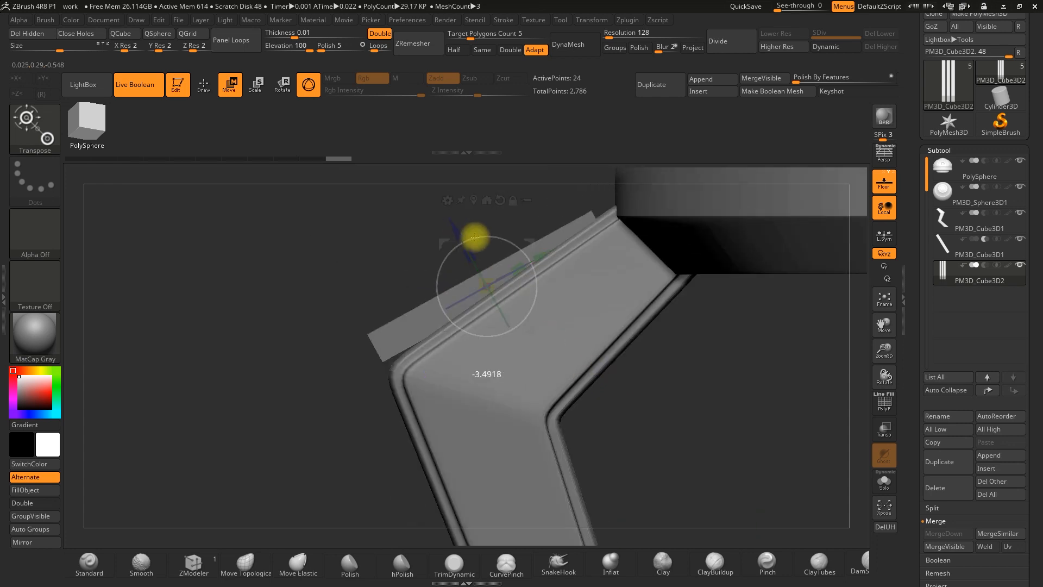
drag(477, 238, 462, 230)
drag(332, 270, 570, 310)
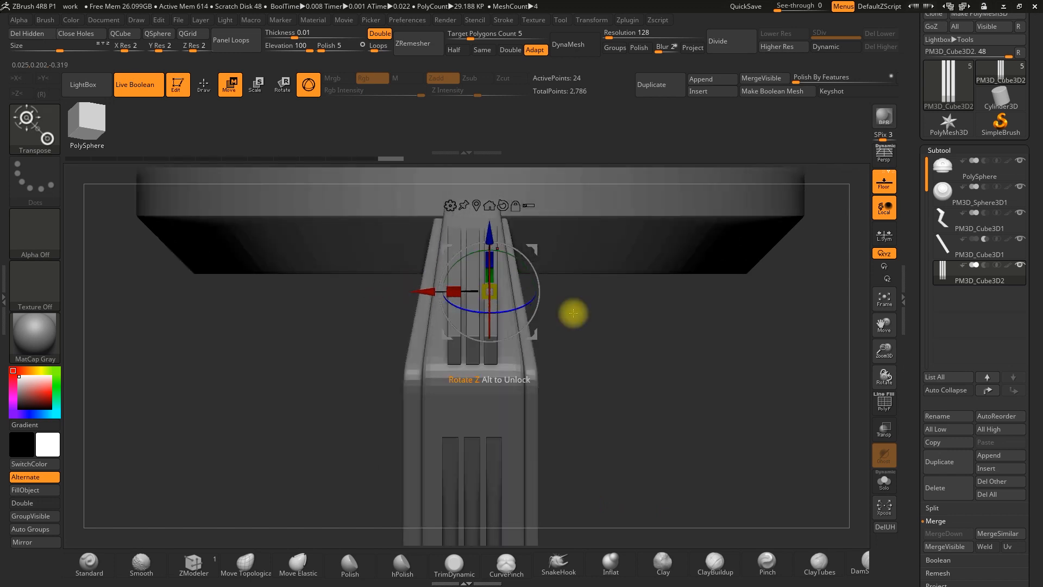
Set the copied slats to subtract so they cut three grooves into the leg's upper segment.
click(205, 86)
mouse_move(986, 270)
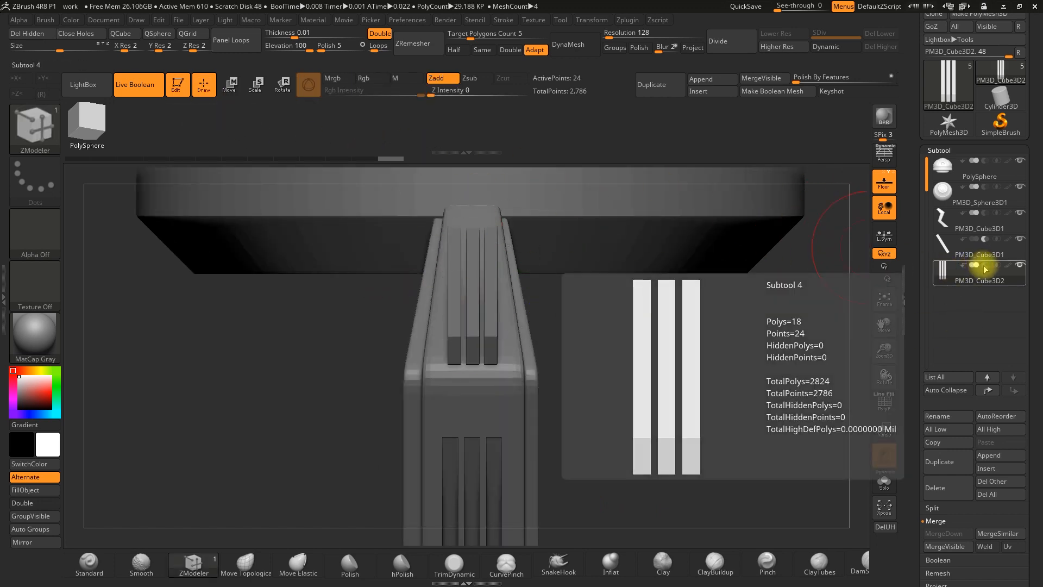
drag(647, 366, 617, 342)
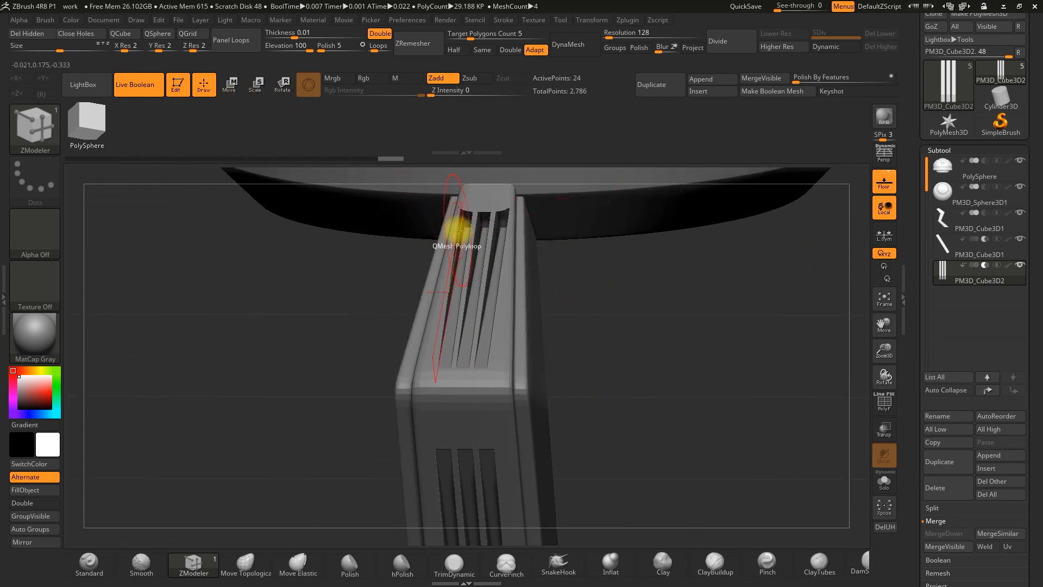
drag(596, 277, 289, 134)
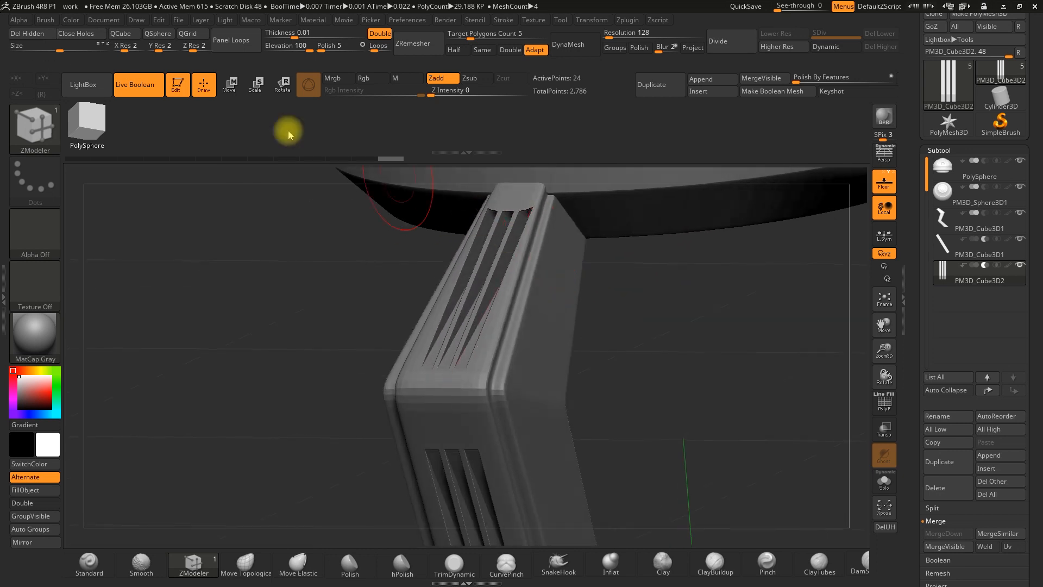
Tilt and slide the upper slat cutters down the segment so the grooves run out over the edge of the upper bend.
click(282, 84)
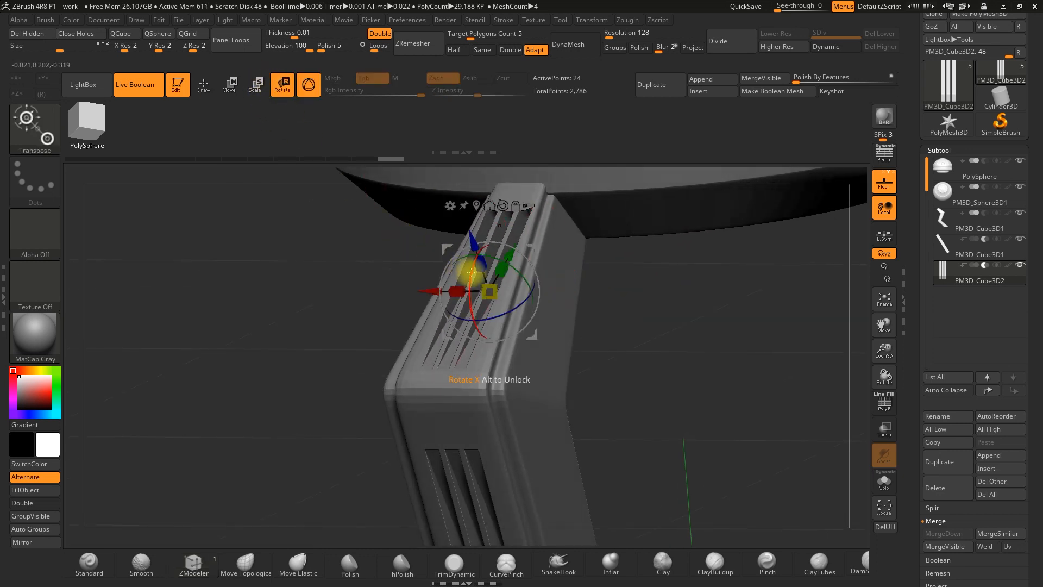
mouse_move(470, 273)
mouse_down()
mouse_move(470, 283)
mouse_move(467, 274)
mouse_up()
drag(509, 241, 506, 249)
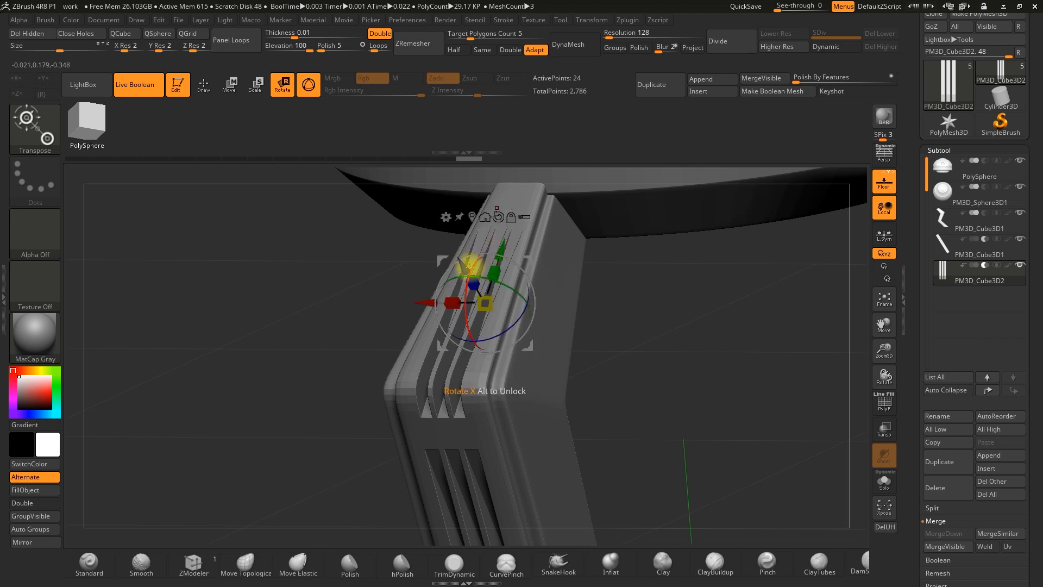
drag(459, 263, 457, 262)
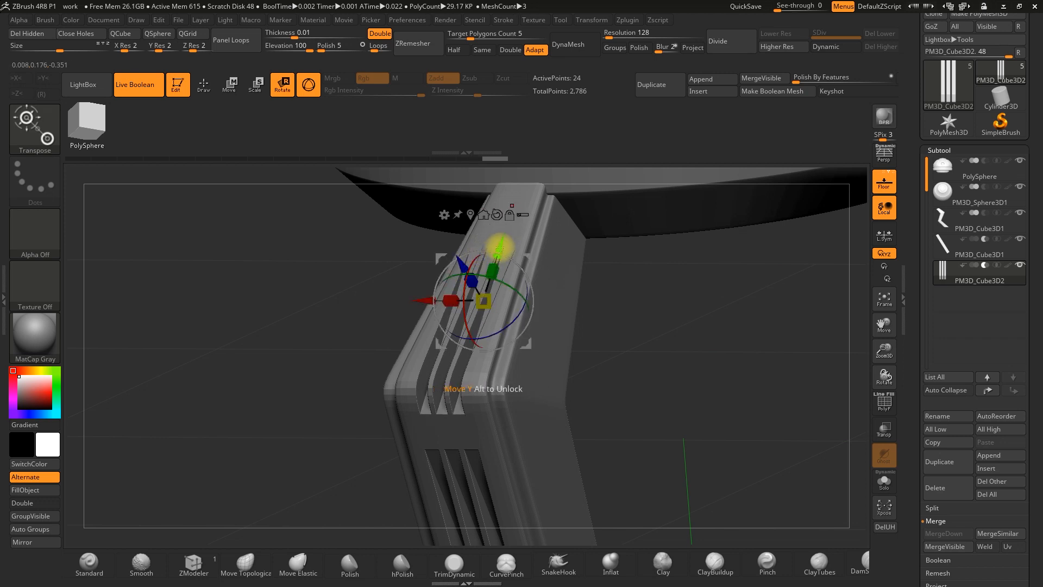
key(ctrl+z)
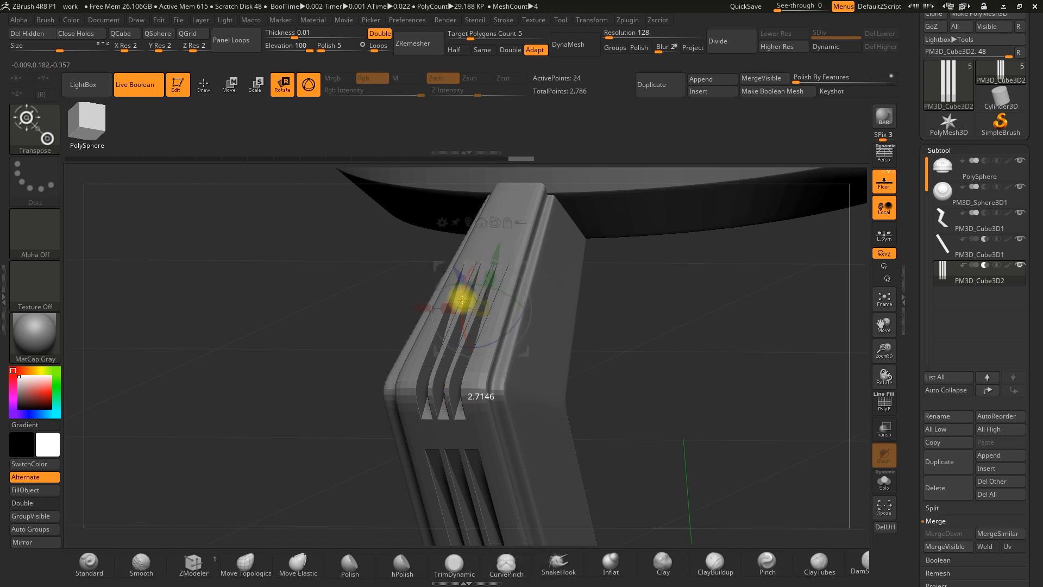
drag(592, 353, 873, 431)
drag(882, 375, 346, 154)
click(203, 84)
mouse_move(690, 415)
mouse_down()
mouse_move(548, 336)
mouse_move(601, 370)
mouse_move(506, 333)
mouse_up()
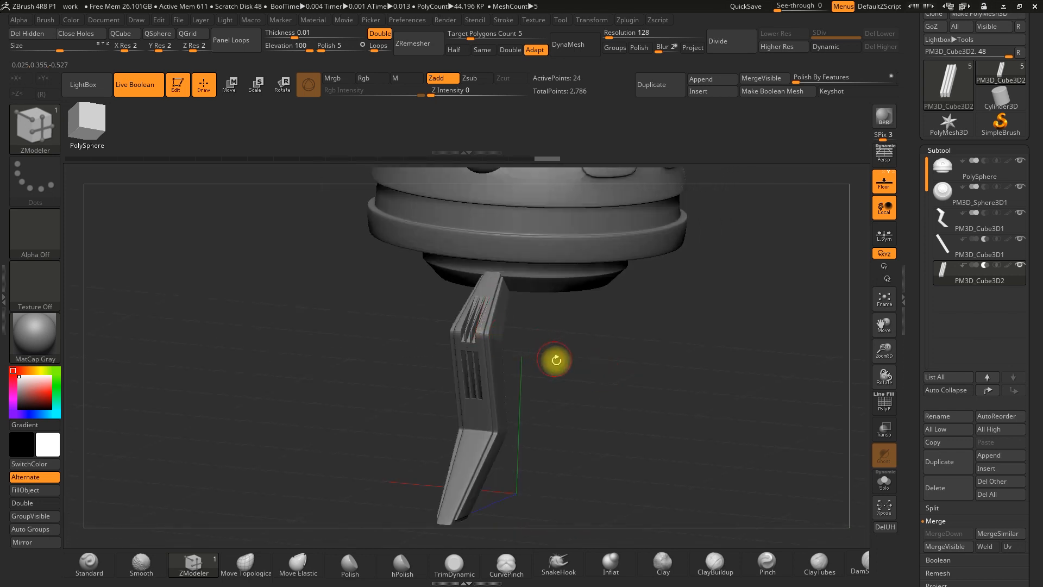
drag(555, 361, 545, 366)
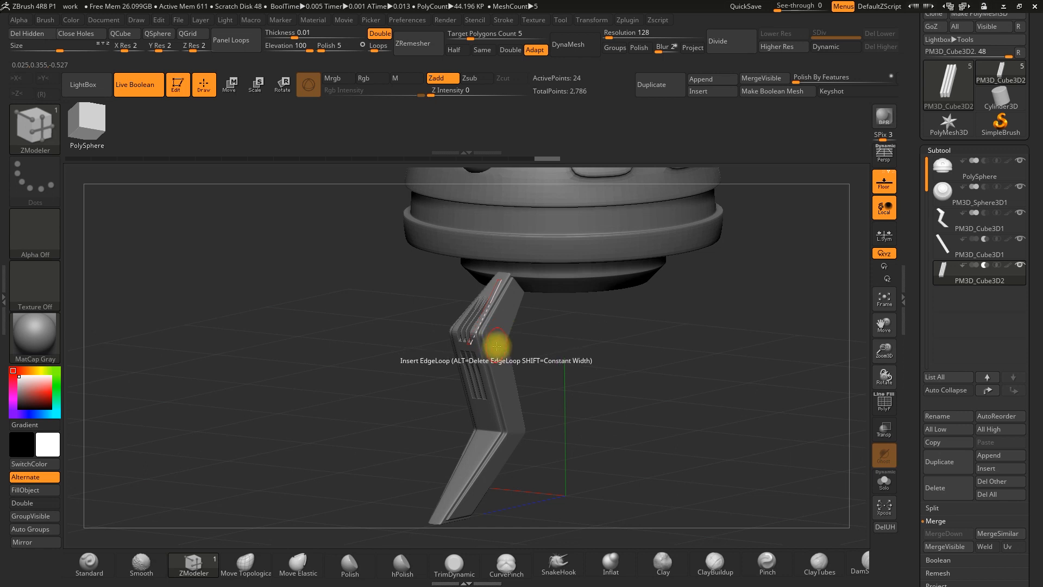
shift+drag(601, 366, 630, 384)
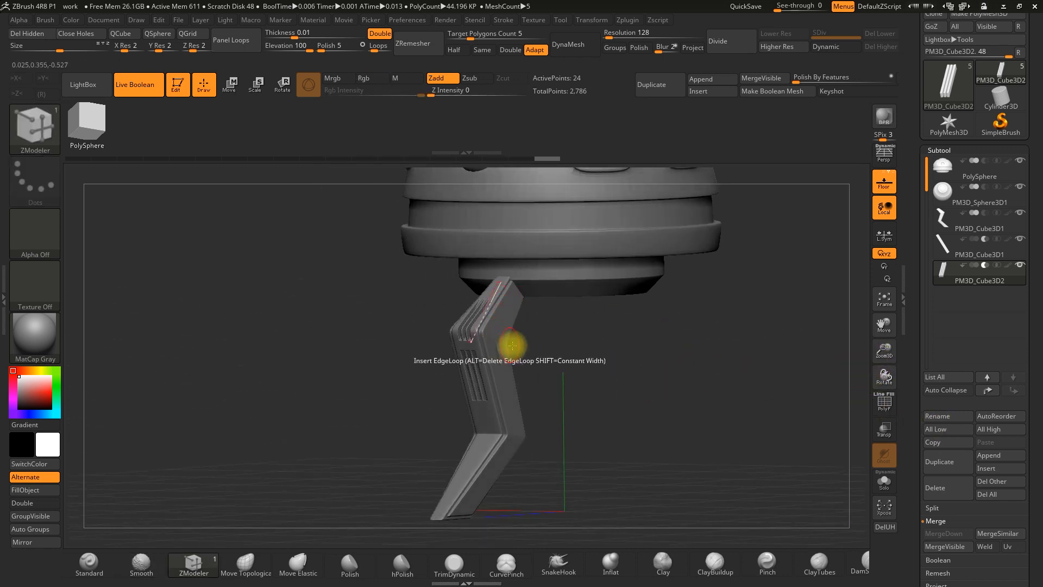
shift+drag(543, 349, 647, 368)
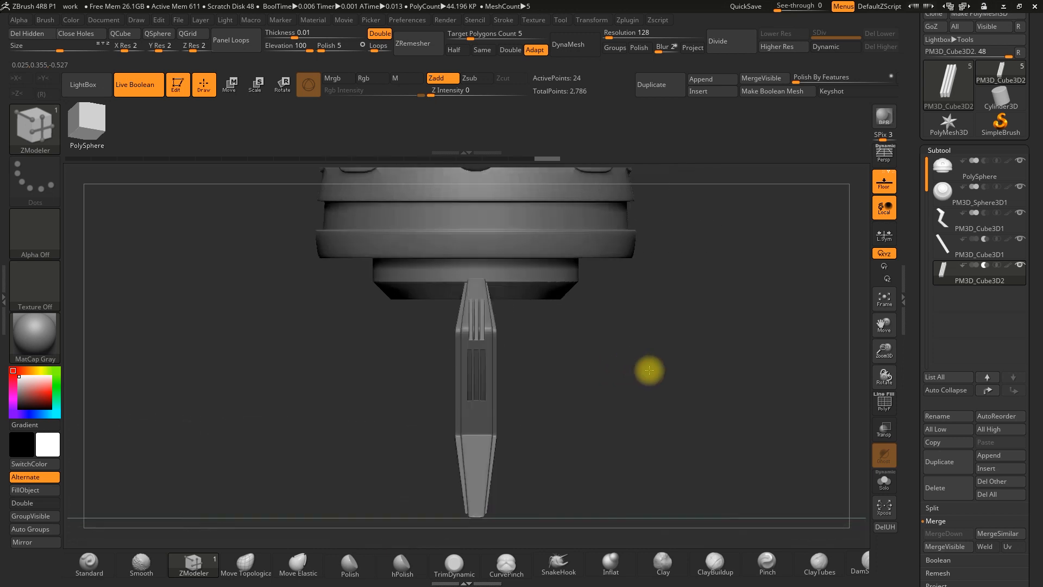
Insert a cylinder as a new subtool after the slat cutters.
click(984, 471)
click(727, 360)
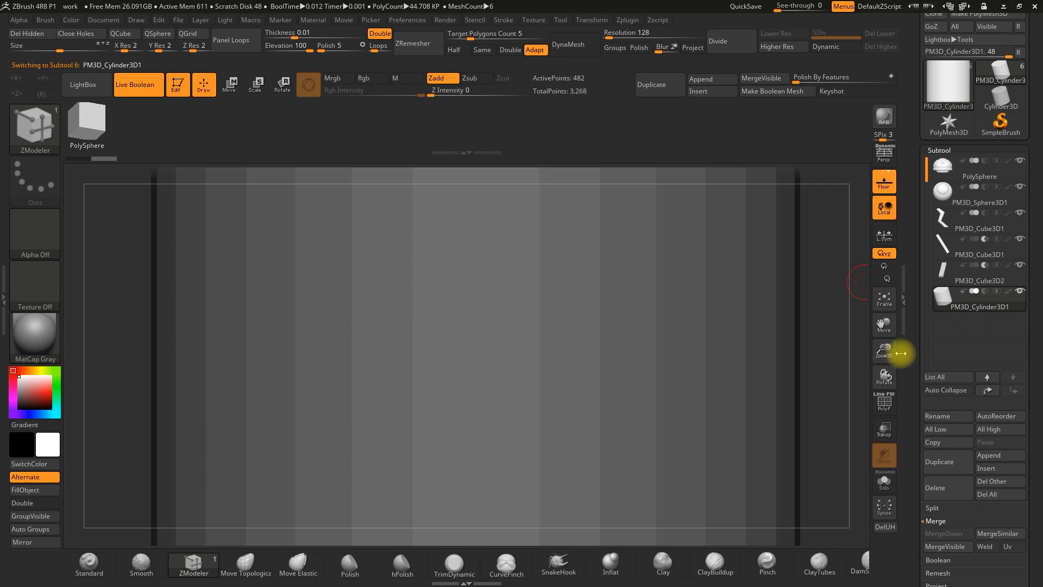
drag(888, 353, 850, 279)
alt+drag(666, 275, 679, 363)
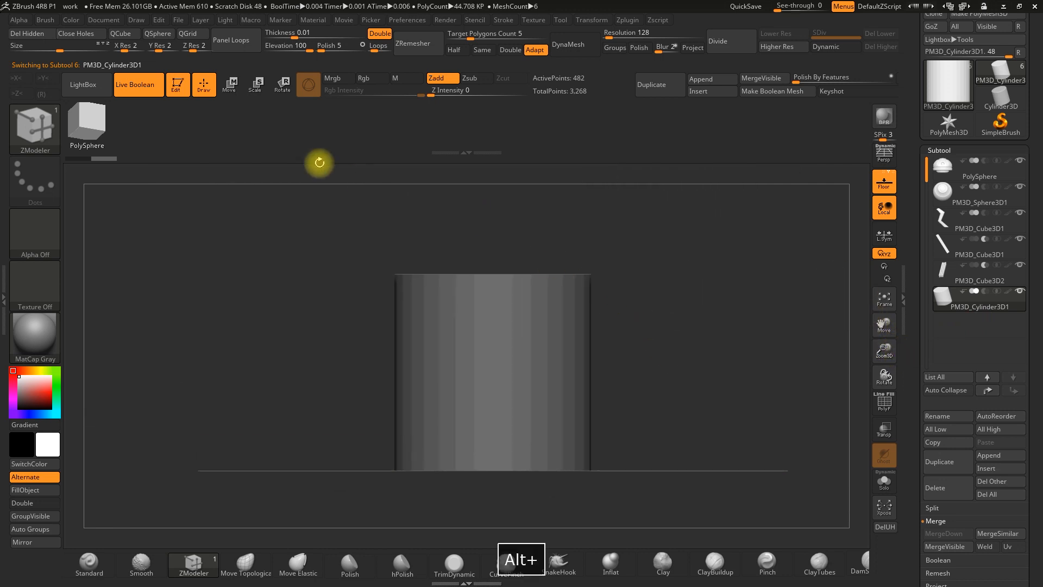
Turn the cylinder onto its side, scale it down and lower it beneath the robot's body.
click(228, 85)
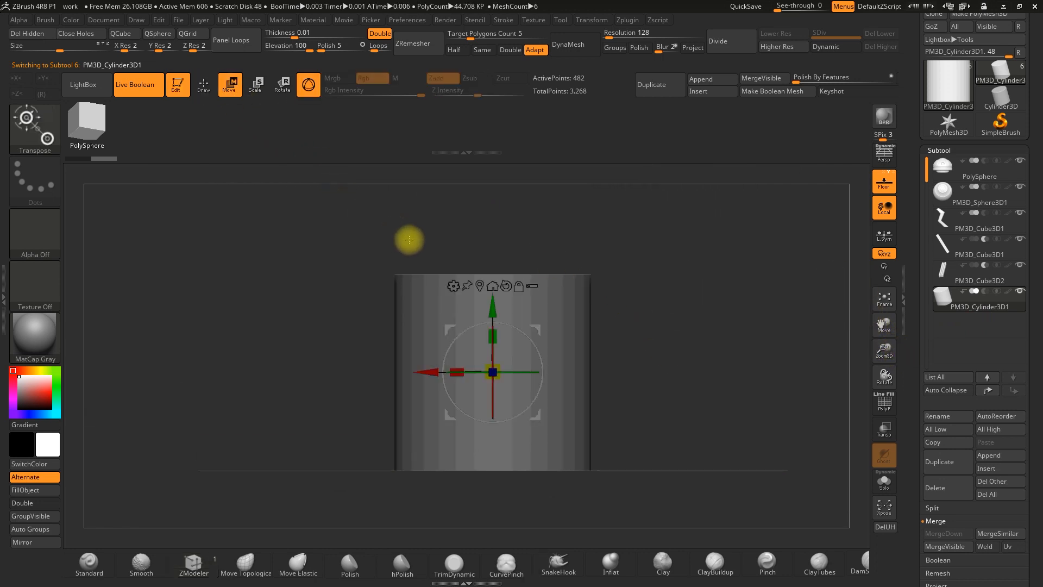
drag(713, 330, 696, 335)
drag(466, 334, 443, 402)
drag(715, 394, 770, 393)
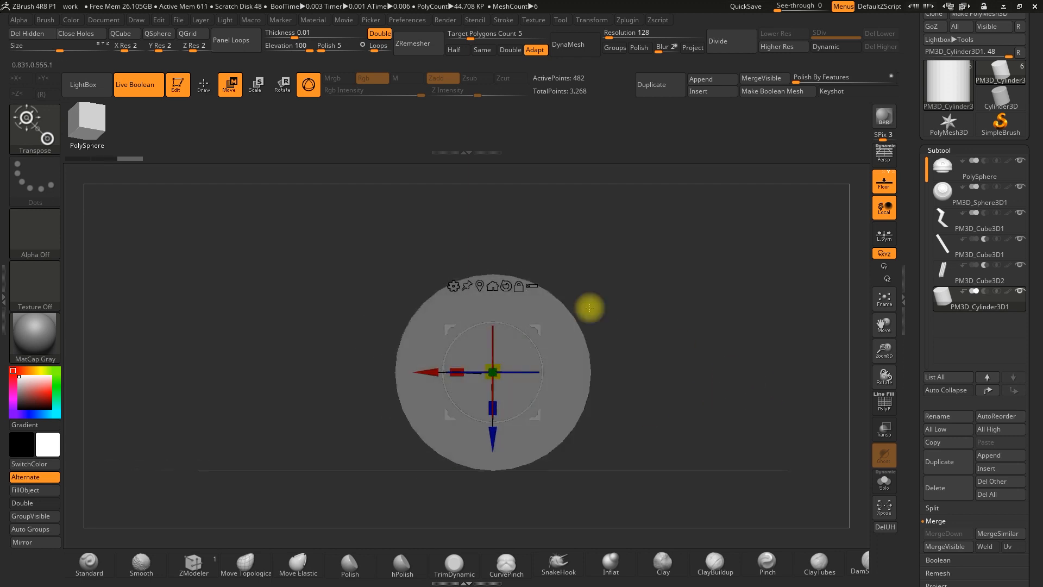
drag(493, 373, 450, 426)
drag(498, 395, 487, 459)
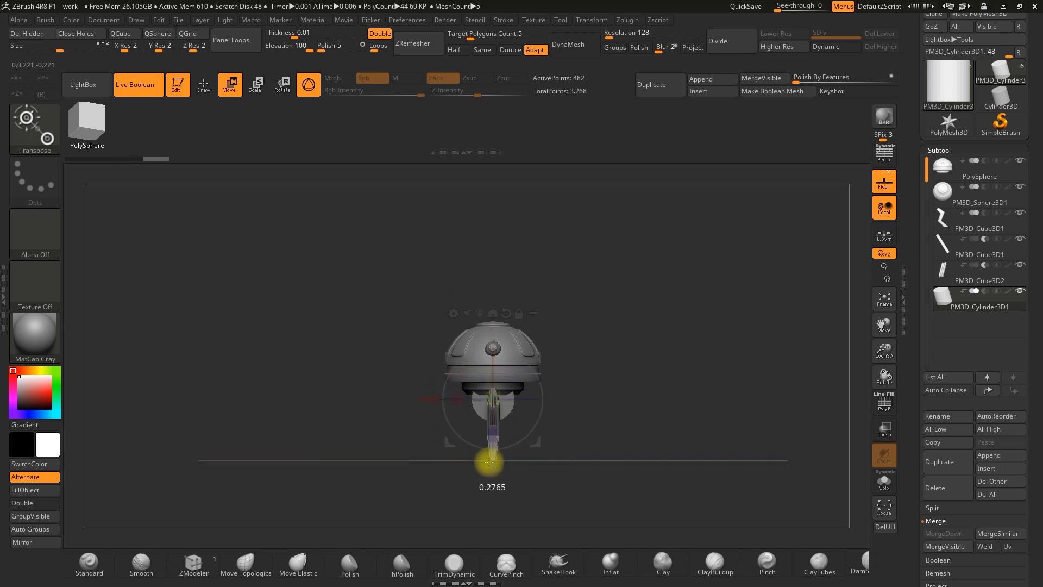
Place the cylinder crosswise at the leg's upper bend and shrink it to fit within the leg's side profile.
drag(885, 353, 466, 427)
drag(679, 348, 580, 384)
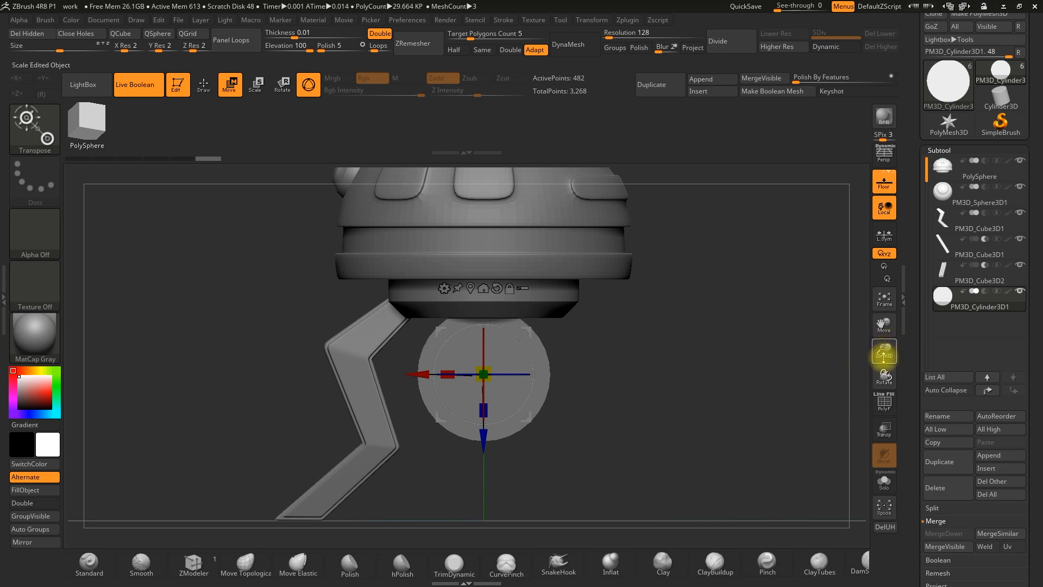
drag(483, 374, 300, 372)
drag(360, 443, 362, 421)
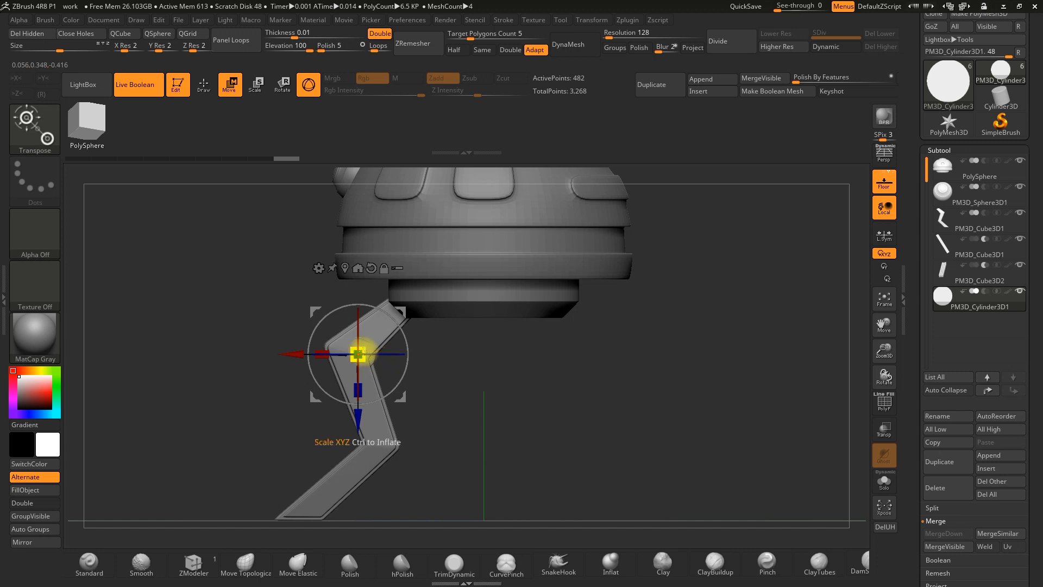
Stretch the cylinder along its axis so it protrudes from both sides of the leg's upper bend.
drag(442, 387, 497, 388)
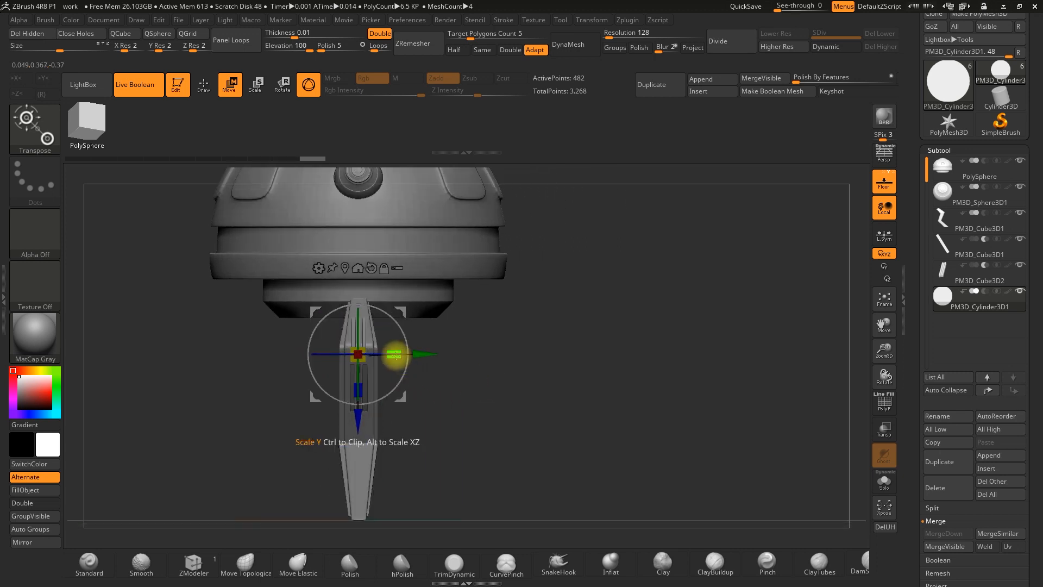
drag(394, 354, 436, 345)
drag(884, 352, 673, 422)
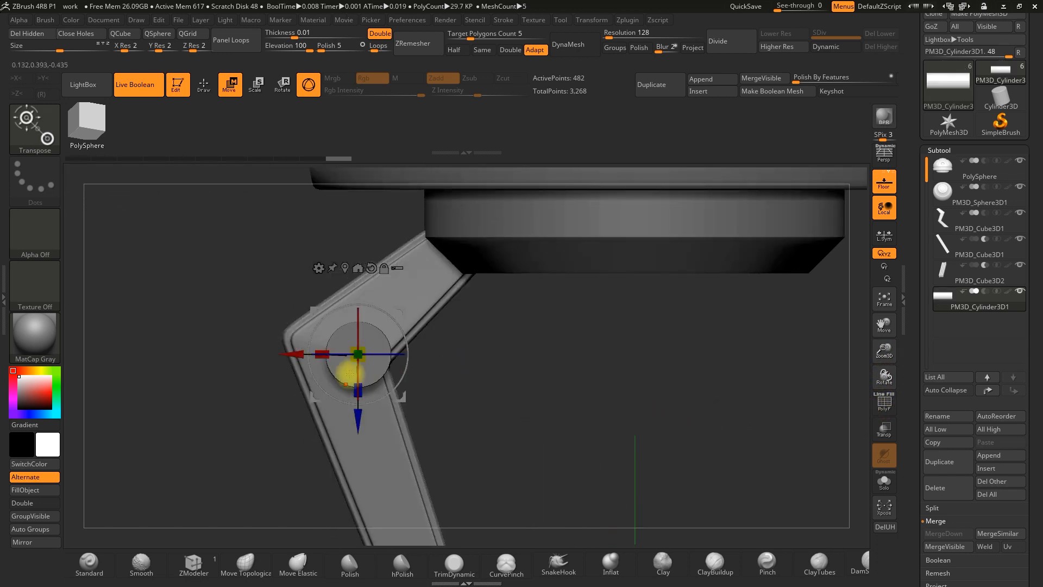
Set the cylinder to subtract so it cuts a round hole through the leg's upper bend.
drag(438, 380, 582, 396)
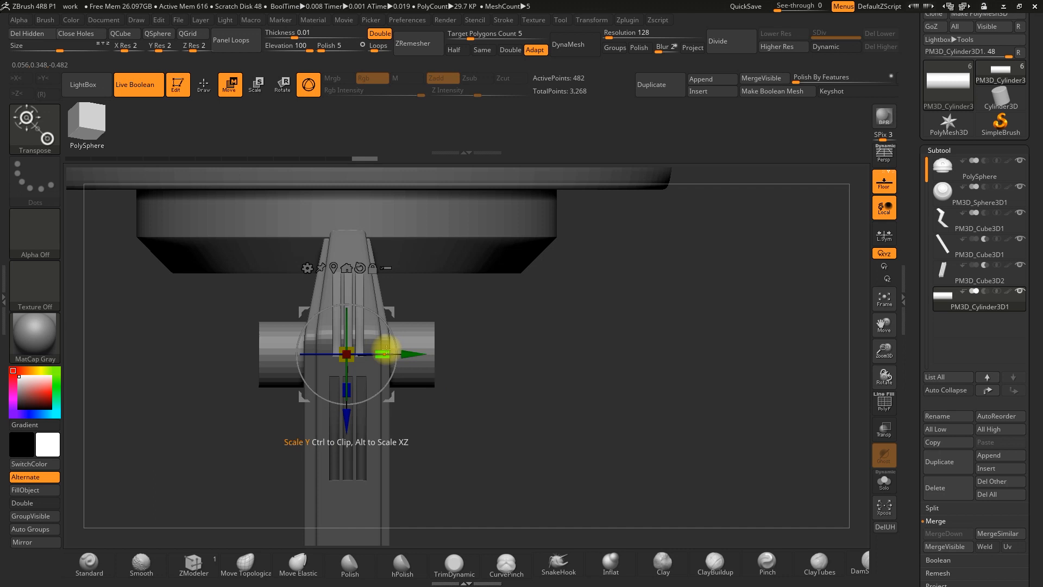
drag(636, 368, 600, 383)
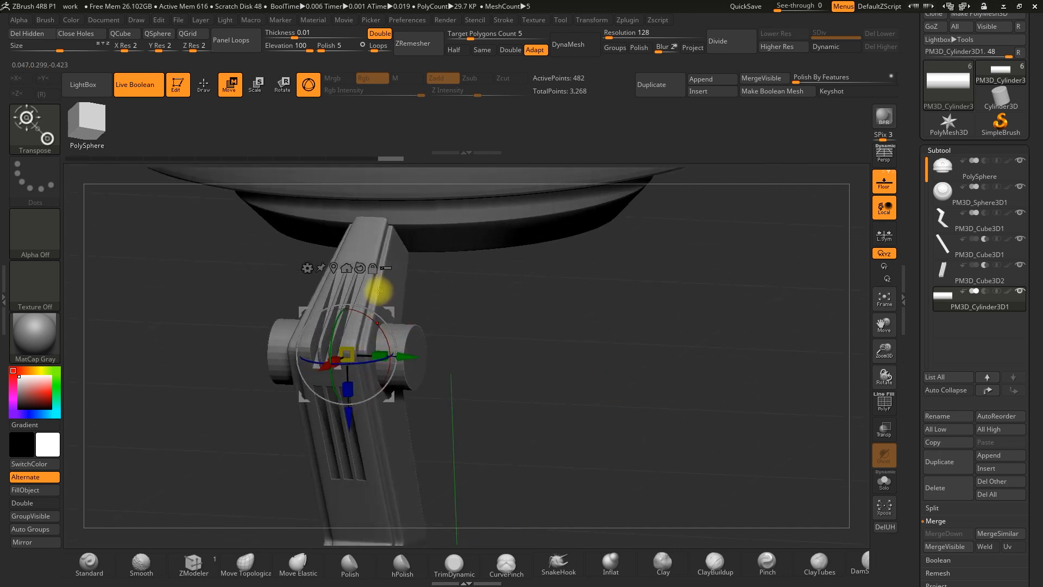
mouse_move(494, 360)
mouse_down()
mouse_move(517, 361)
mouse_move(478, 357)
mouse_up()
alt+drag(593, 370, 640, 346)
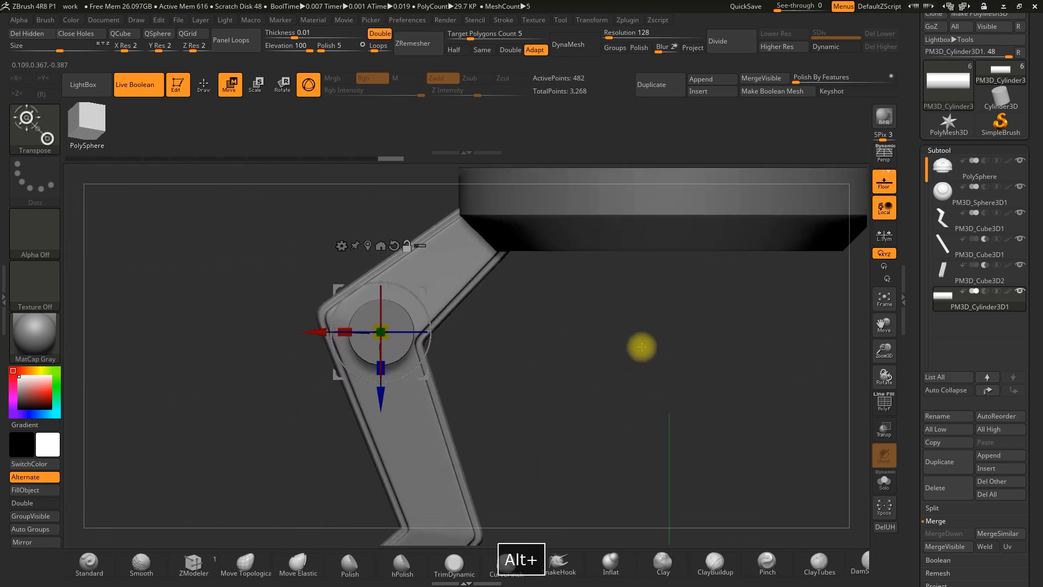
click(204, 84)
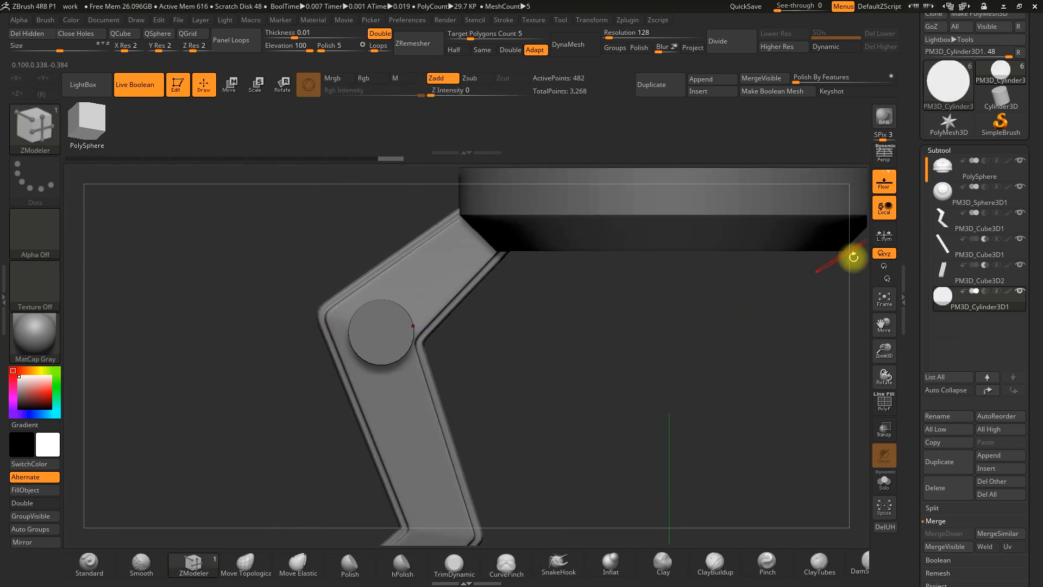
mouse_move(986, 296)
drag(641, 380, 620, 395)
drag(498, 370, 425, 341)
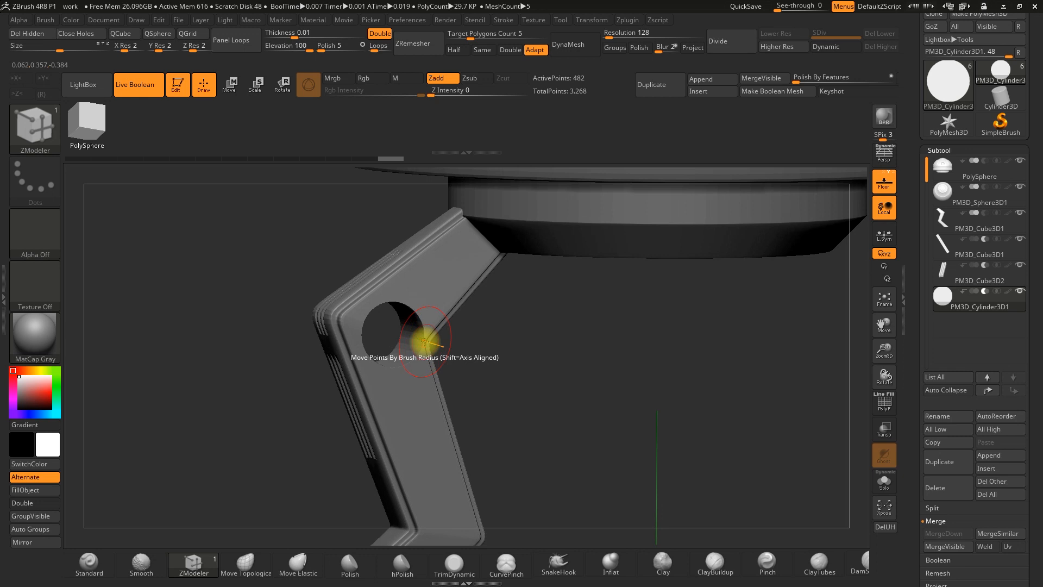
drag(535, 365, 435, 298)
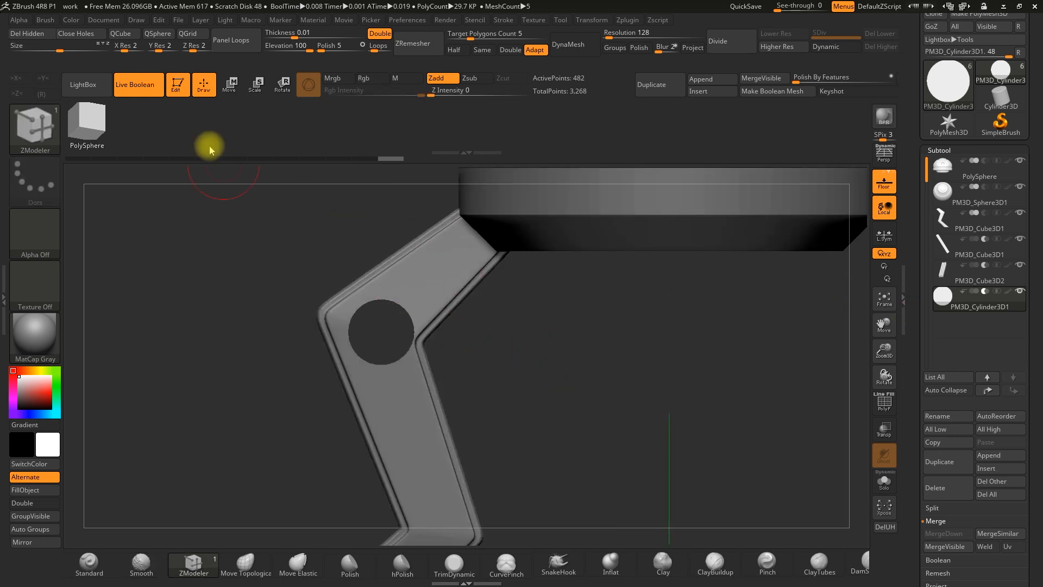
Shrink the cylinder cutter's diameter and stretch it along its axis across the leg's width.
click(232, 82)
mouse_move(381, 332)
mouse_down()
mouse_move(373, 323)
mouse_move(381, 346)
mouse_up()
shift+drag(477, 354, 554, 359)
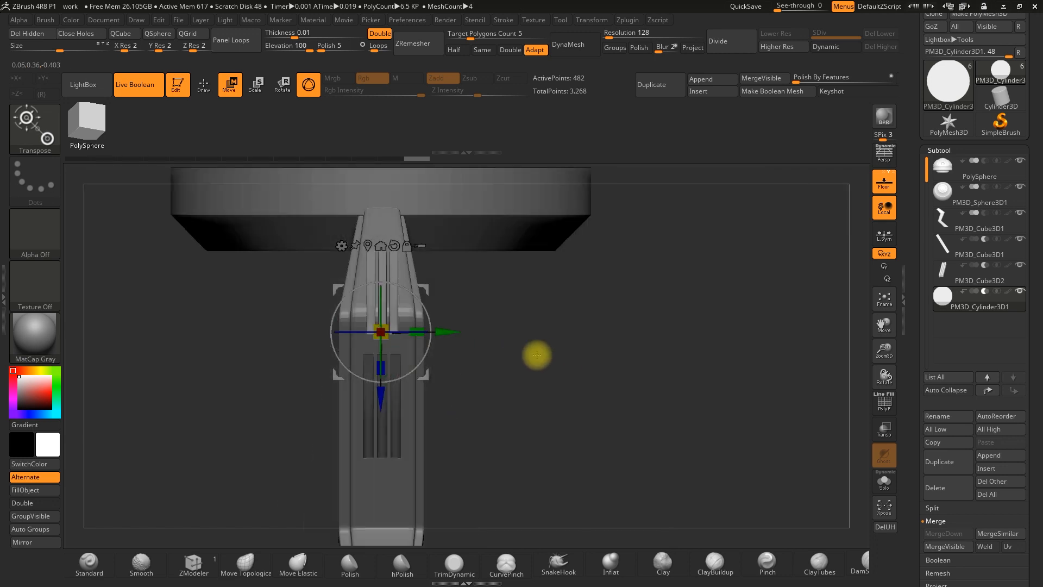
drag(416, 332, 434, 332)
drag(505, 368, 444, 354)
drag(381, 396, 380, 380)
Move the cutter down to the upper end of the lower leg segment and shrink it to fit inside the border.
alt+drag(558, 410, 542, 256)
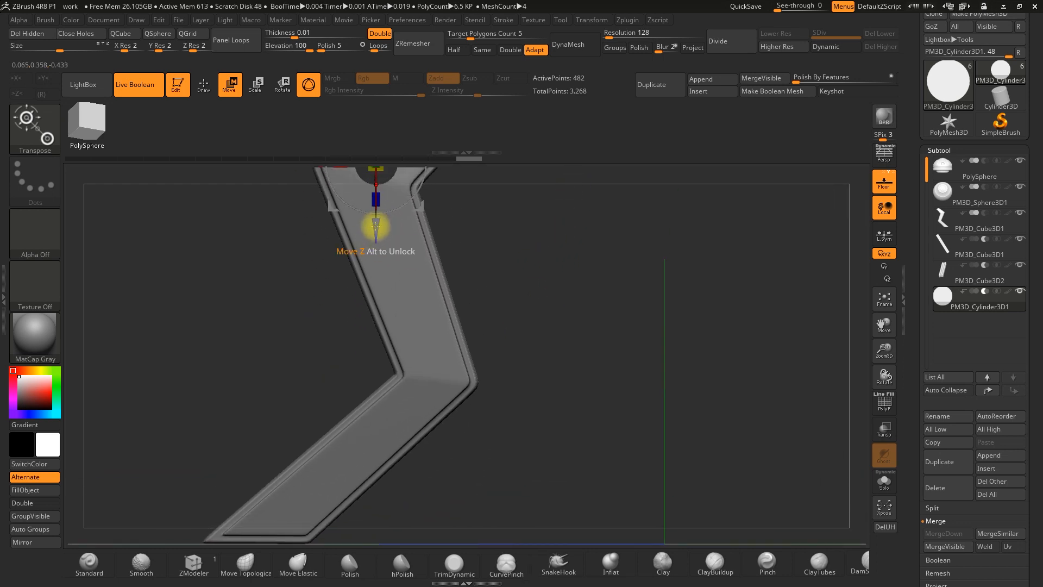
drag(376, 225, 403, 491)
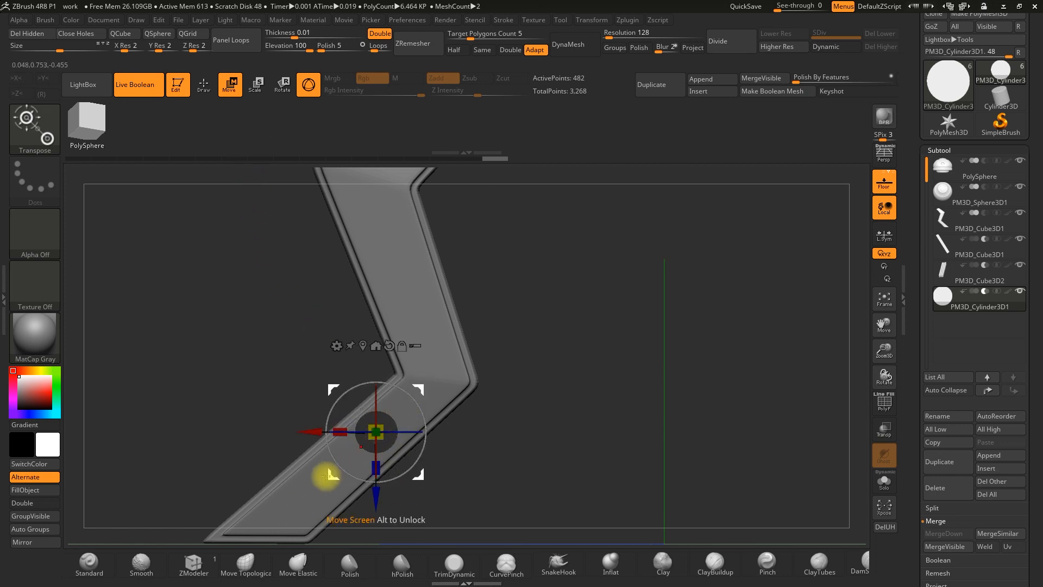
drag(881, 332, 927, 265)
drag(461, 293, 471, 300)
drag(396, 294, 454, 281)
drag(474, 364, 477, 359)
drag(419, 289, 420, 284)
drag(473, 361, 479, 345)
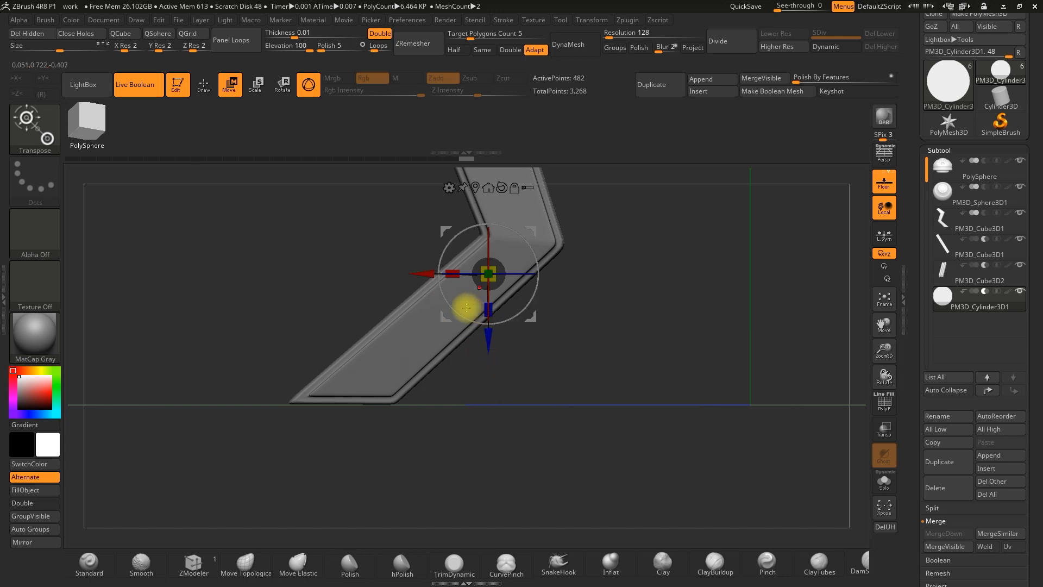
alt+right_drag(466, 307, 468, 313)
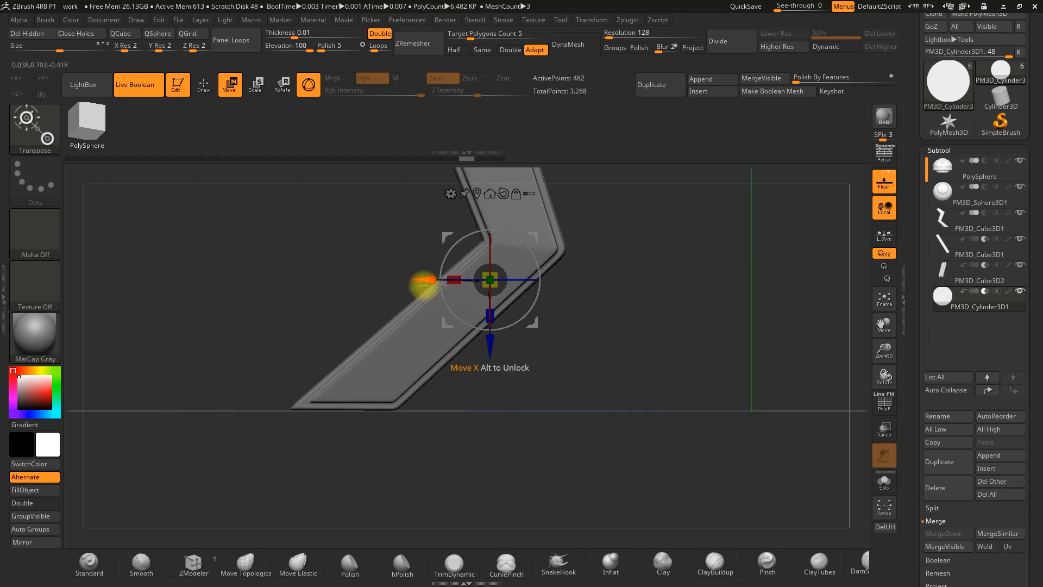
ctrl+drag(429, 280, 389, 284)
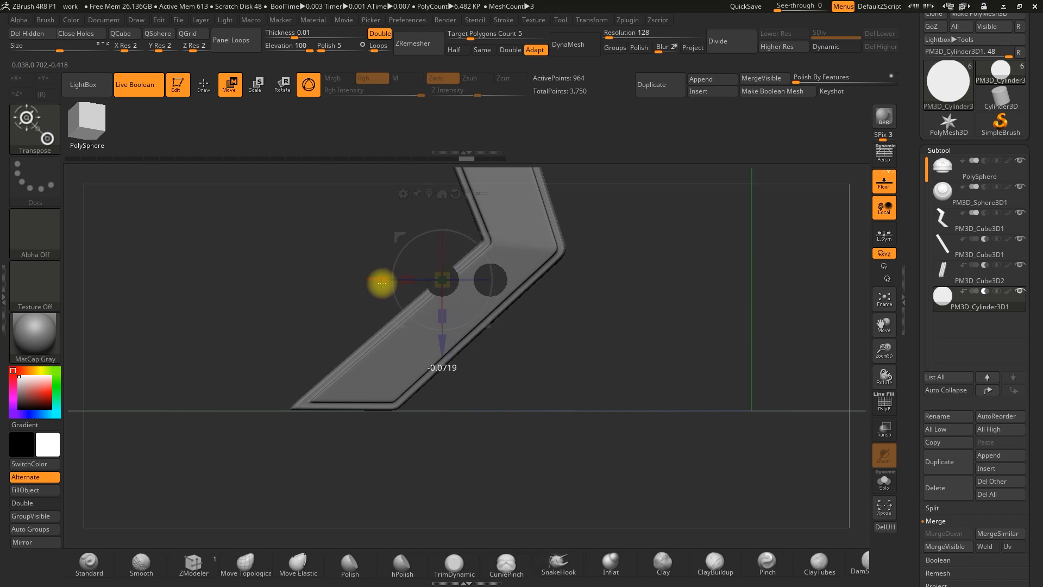
ctrl+drag(443, 343, 447, 381)
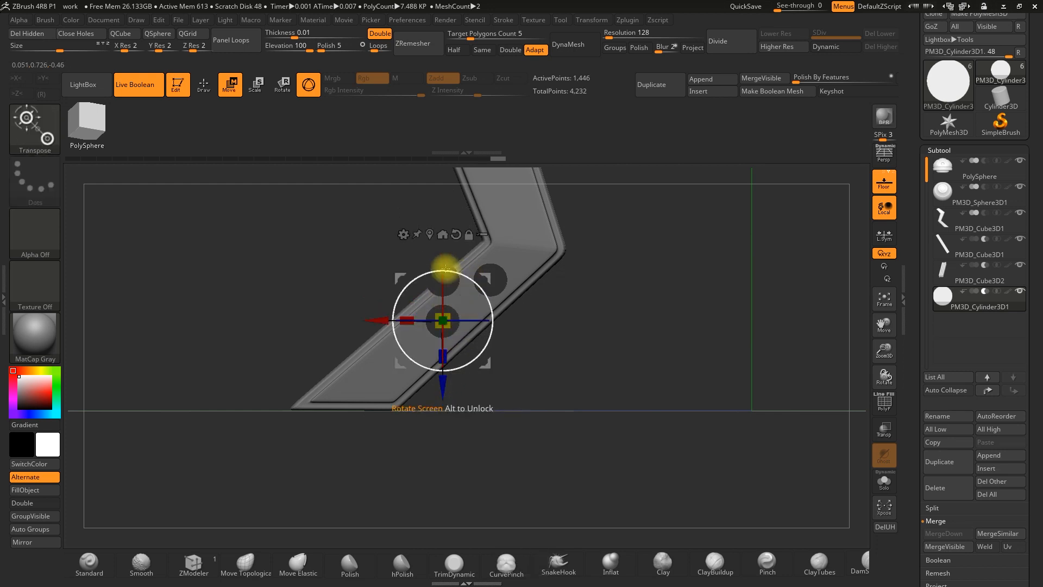
key(ctrl+z)
key(ctrl+z)
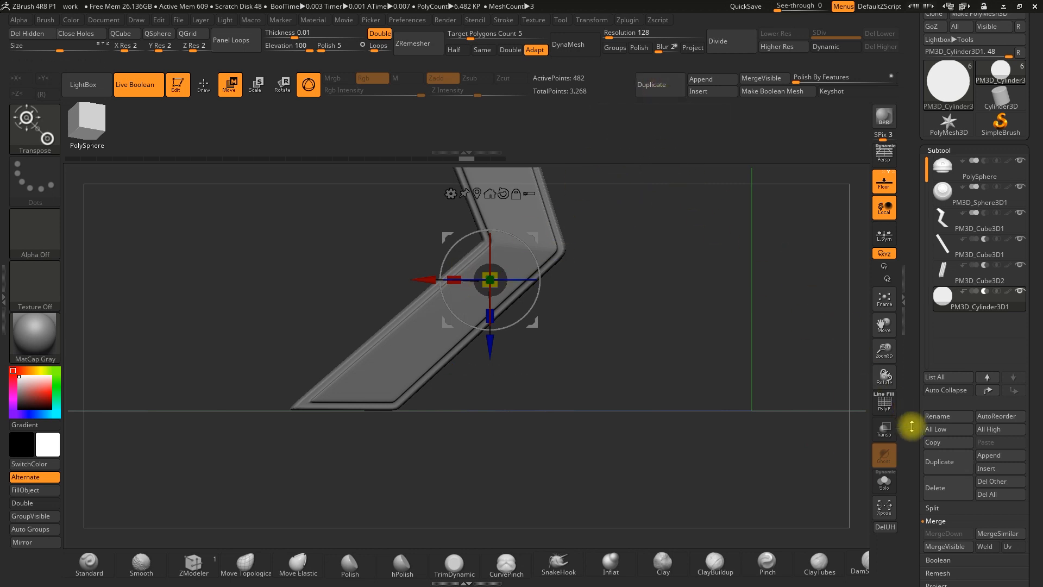
Duplicate the cutter as a second subtractive cylinder, placed further down the lower leg segment and slightly smaller.
click(658, 85)
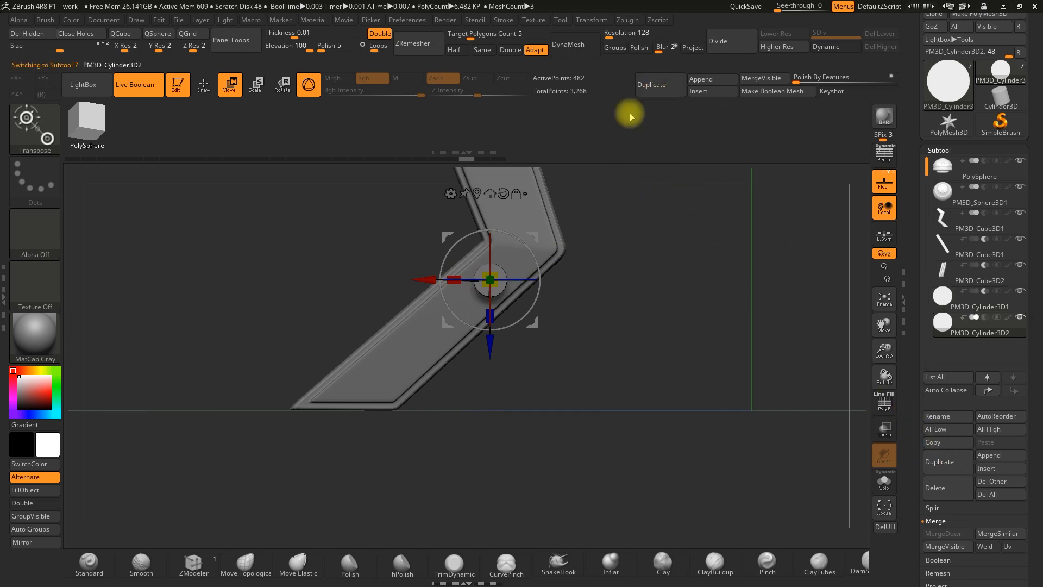
drag(435, 280, 386, 289)
drag(449, 345, 450, 374)
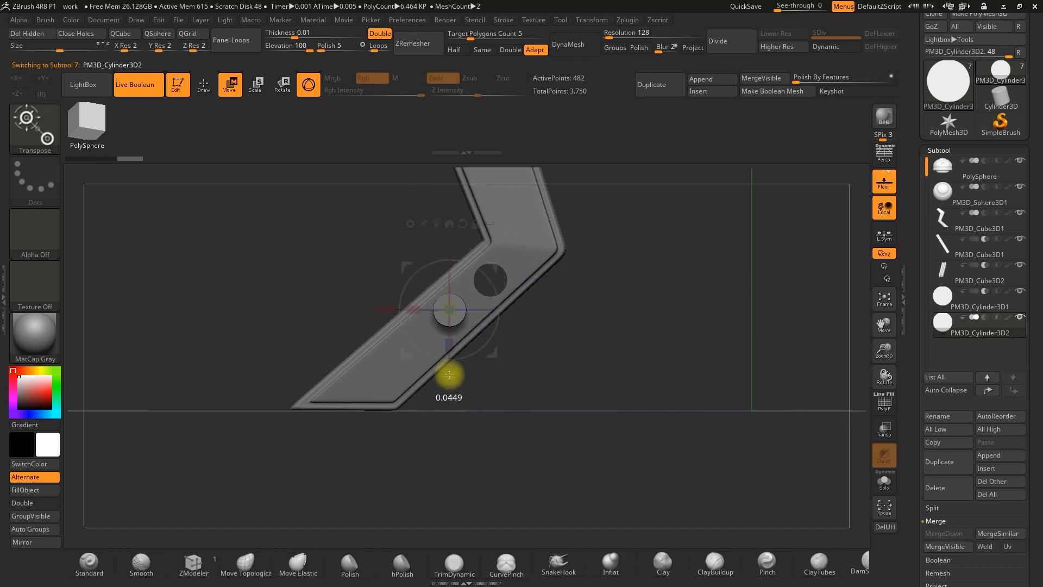
drag(449, 377, 450, 376)
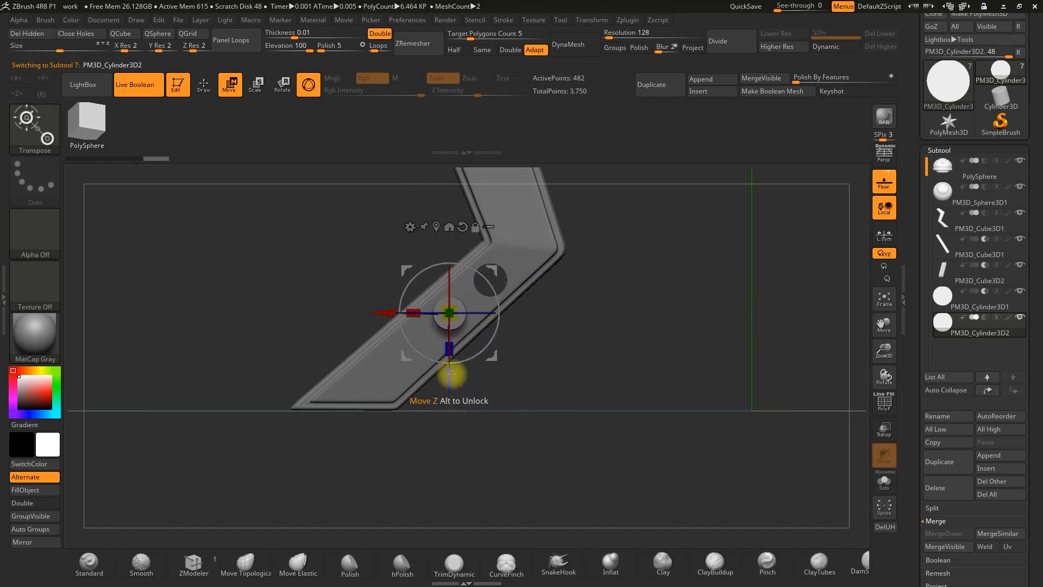
drag(450, 313, 453, 314)
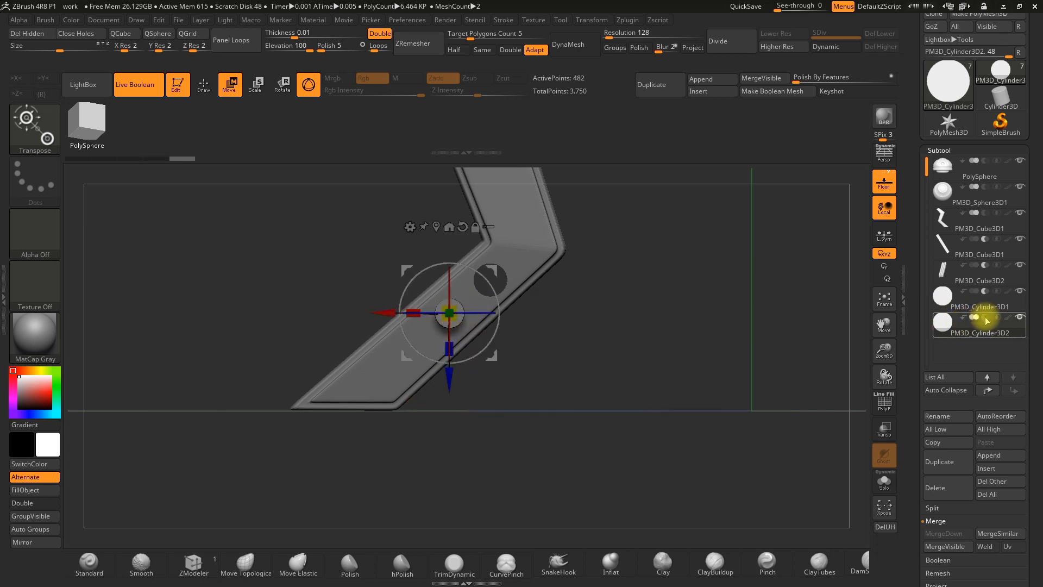
Duplicate the second cutter, place the smaller copy beneath it along the lower segment and set it to subtract.
click(946, 460)
drag(379, 317, 335, 305)
drag(403, 373, 401, 415)
mouse_move(353, 361)
mouse_down()
mouse_move(337, 344)
mouse_move(348, 350)
mouse_up()
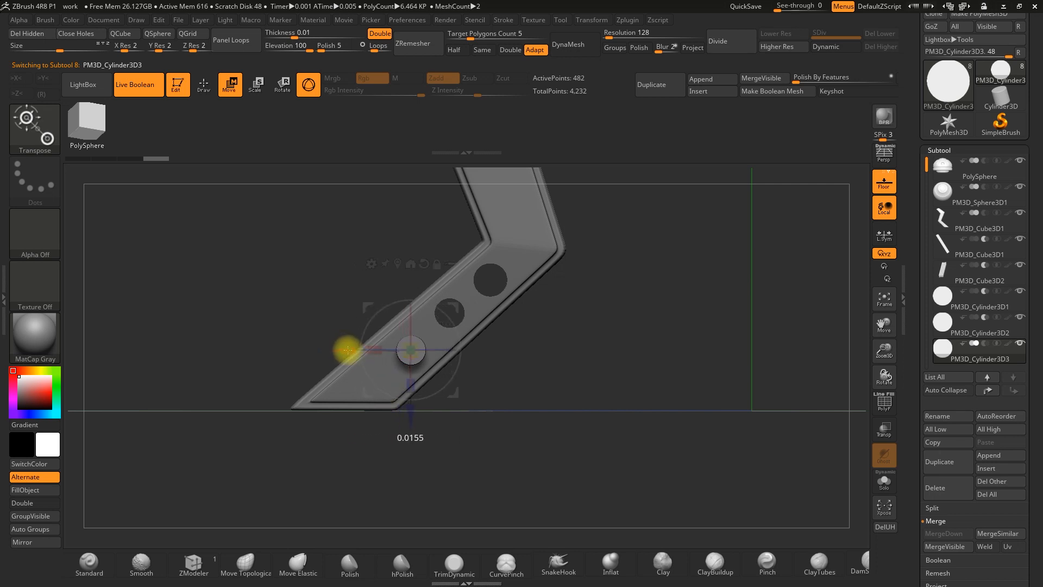
drag(410, 413, 409, 411)
drag(411, 348, 411, 348)
drag(410, 416, 410, 410)
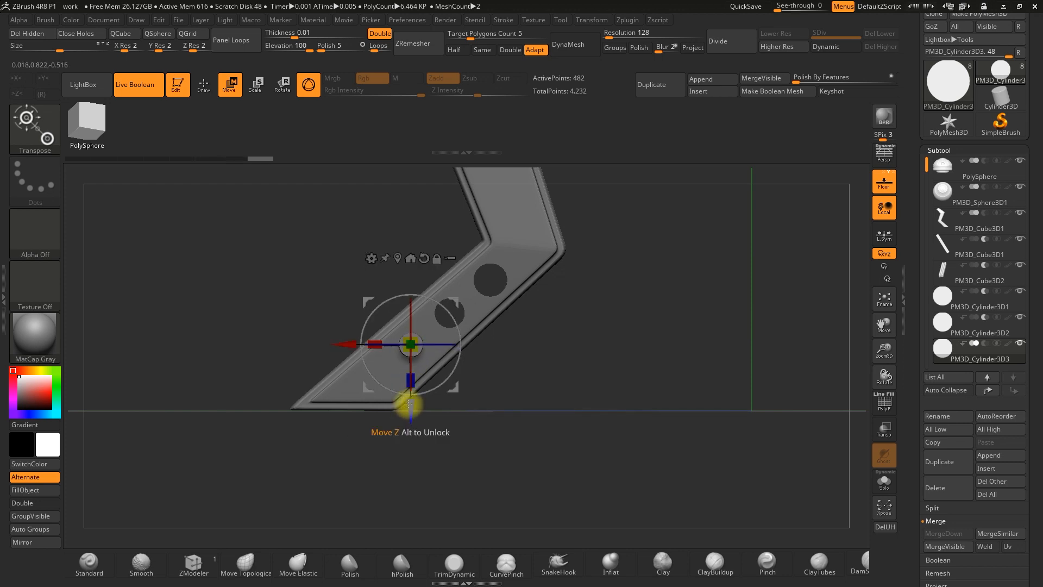
drag(356, 353, 355, 346)
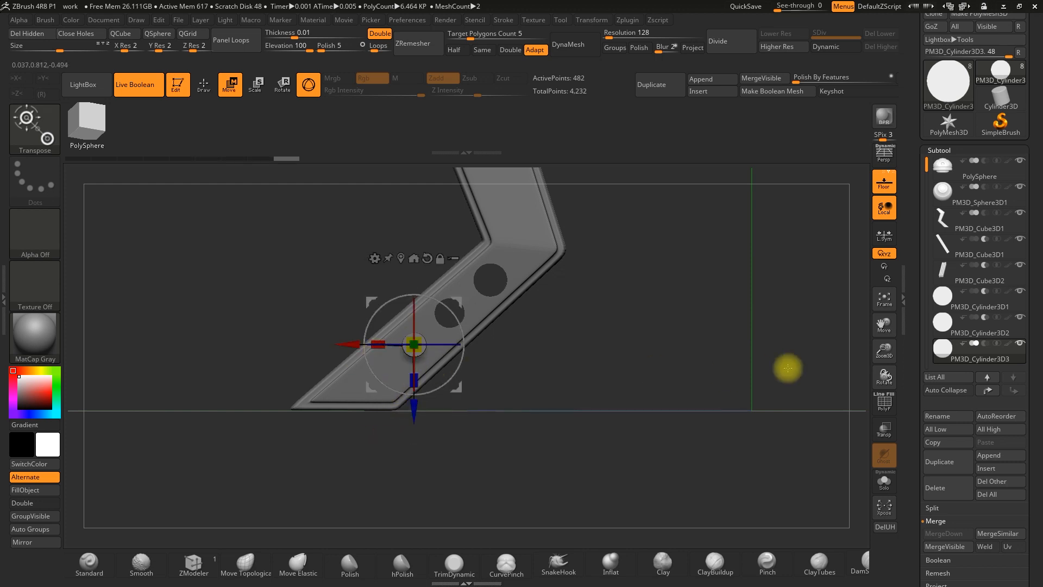
click(986, 344)
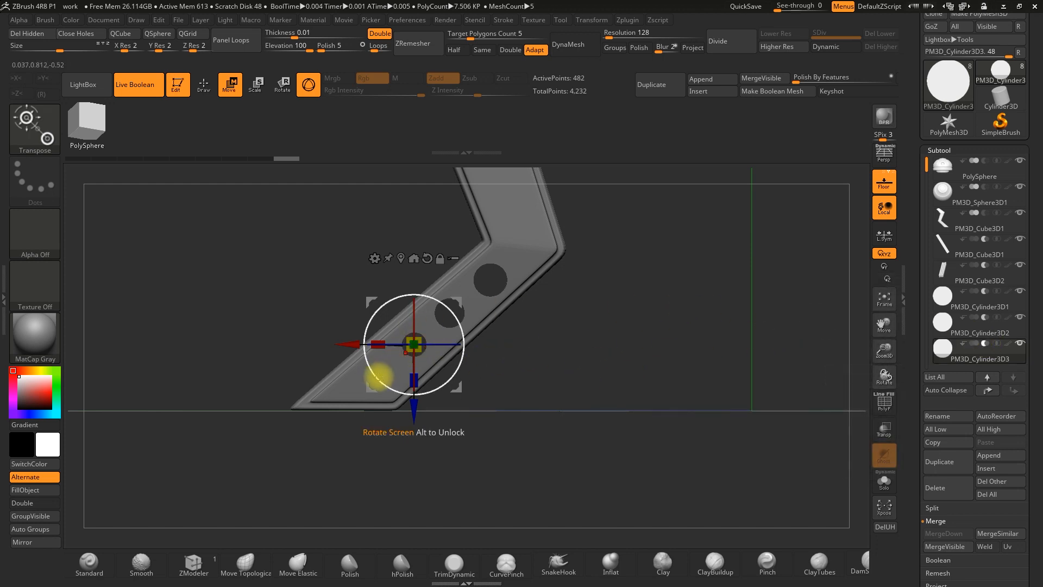
Add a fourth, smallest subtractive cylinder near the foot by duplicating the third cutter and moving it down the segment.
click(946, 467)
drag(351, 344, 324, 343)
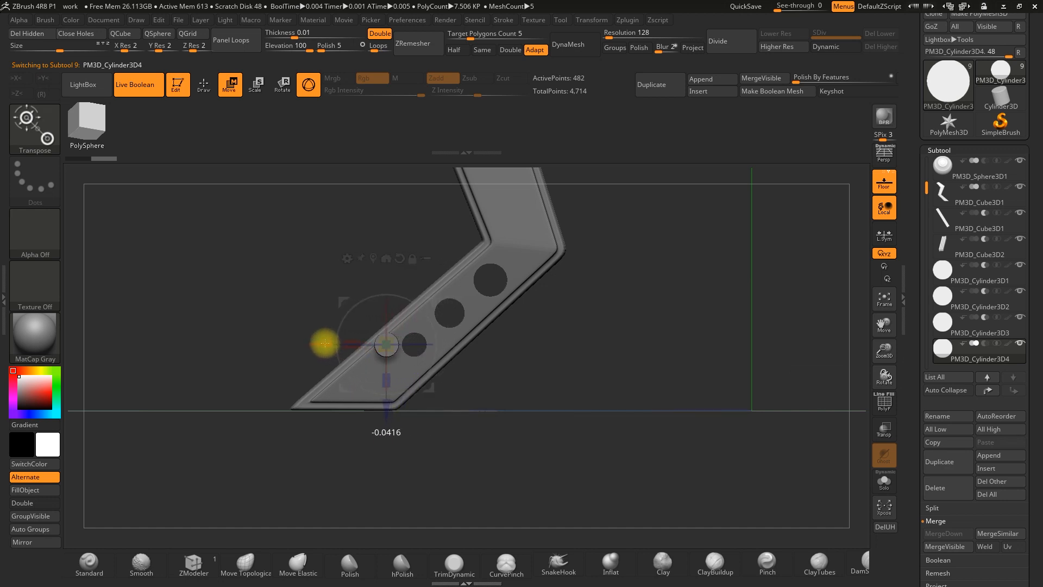
drag(386, 407, 380, 434)
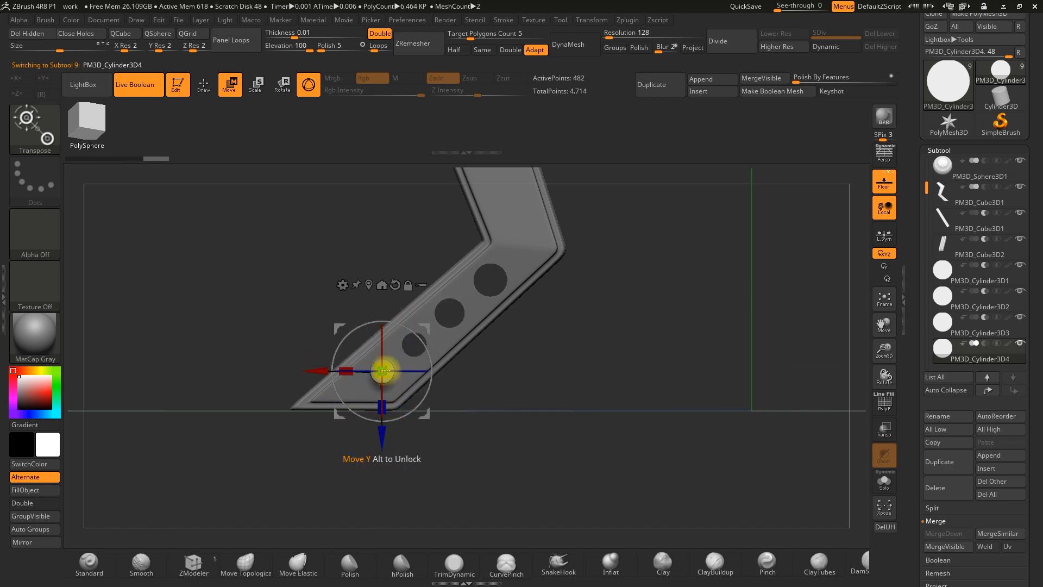
drag(382, 371, 382, 370)
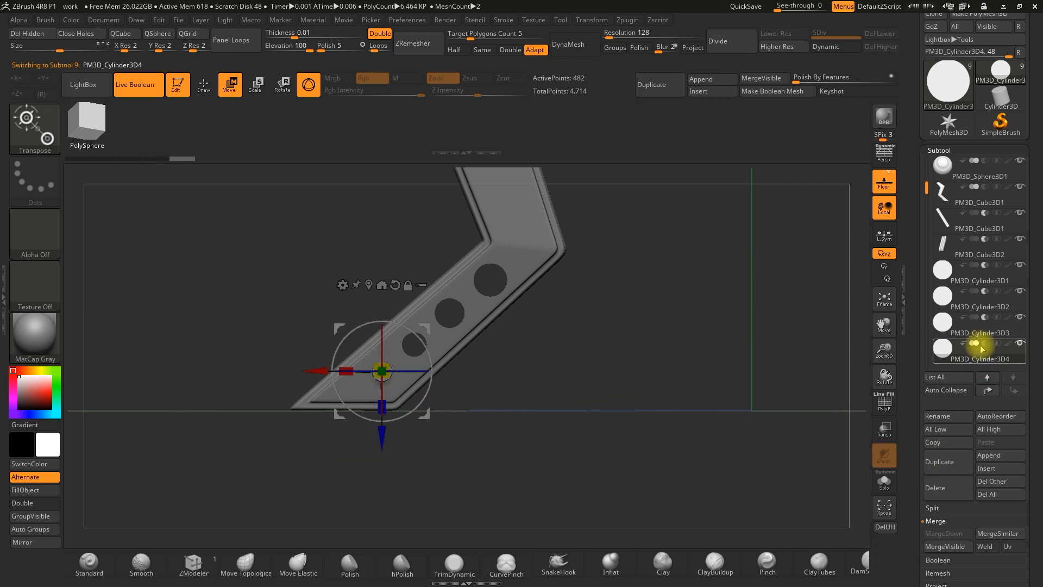
Examine the row of holes in the lower leg segment from several angles together with the body.
drag(645, 372, 668, 368)
drag(614, 371, 565, 375)
mouse_move(885, 354)
mouse_down()
mouse_move(871, 324)
mouse_move(869, 342)
mouse_up()
mouse_move(679, 305)
mouse_down()
mouse_move(694, 312)
mouse_move(679, 310)
mouse_up()
alt+drag(545, 289, 554, 343)
drag(563, 342, 489, 348)
mouse_move(470, 404)
mouse_down()
mouse_move(524, 391)
mouse_move(461, 396)
mouse_up()
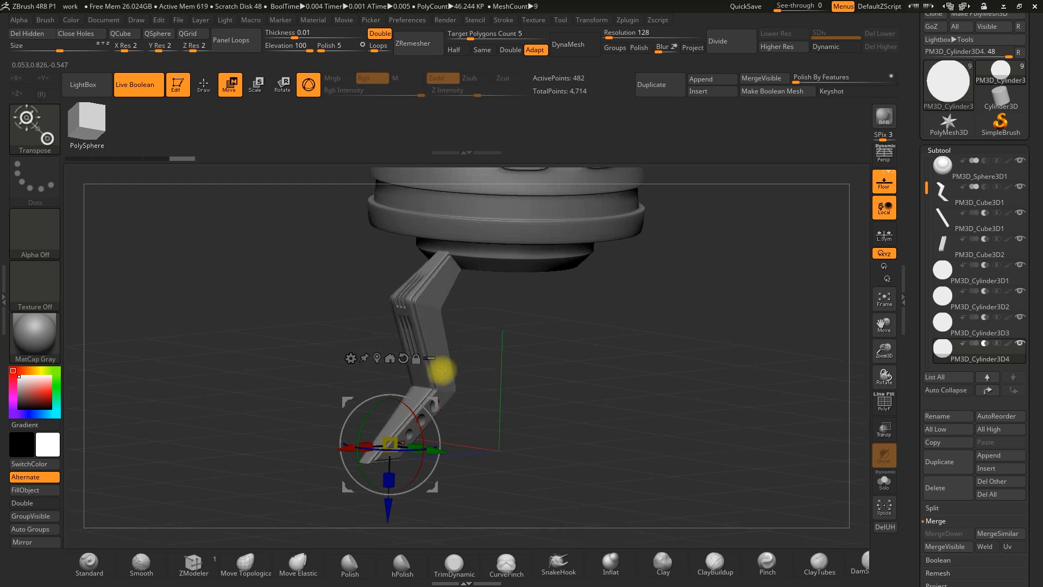
drag(484, 373, 522, 380)
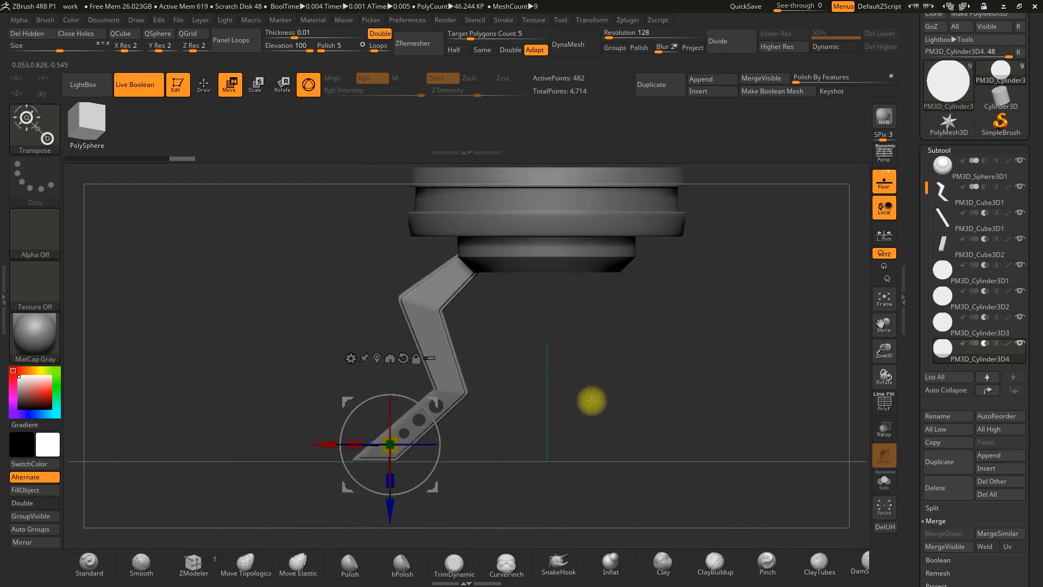
Insert a new cylinder as a subtool after the hole cutters and reduce its overall size.
click(205, 86)
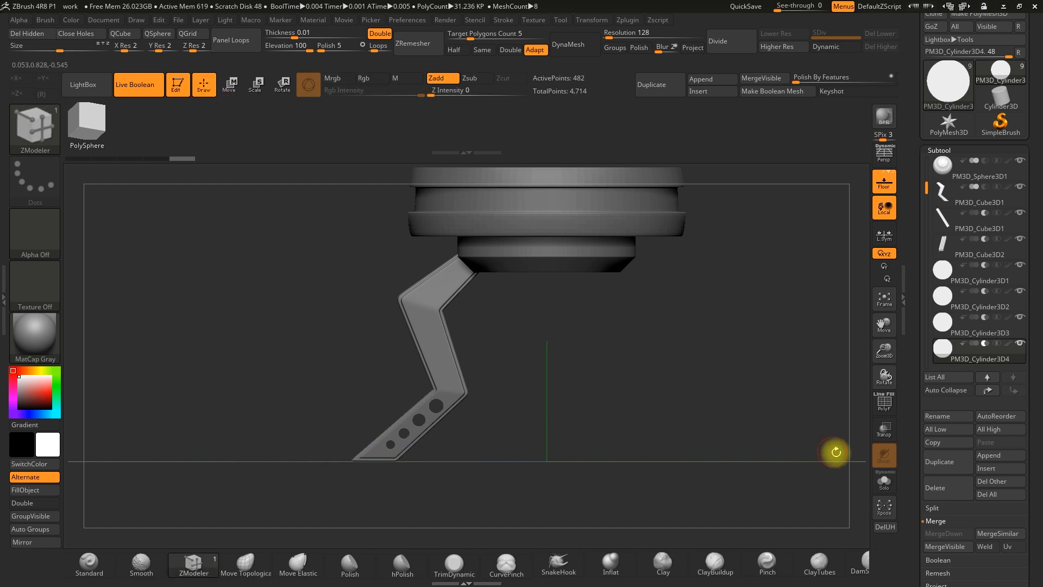
click(987, 469)
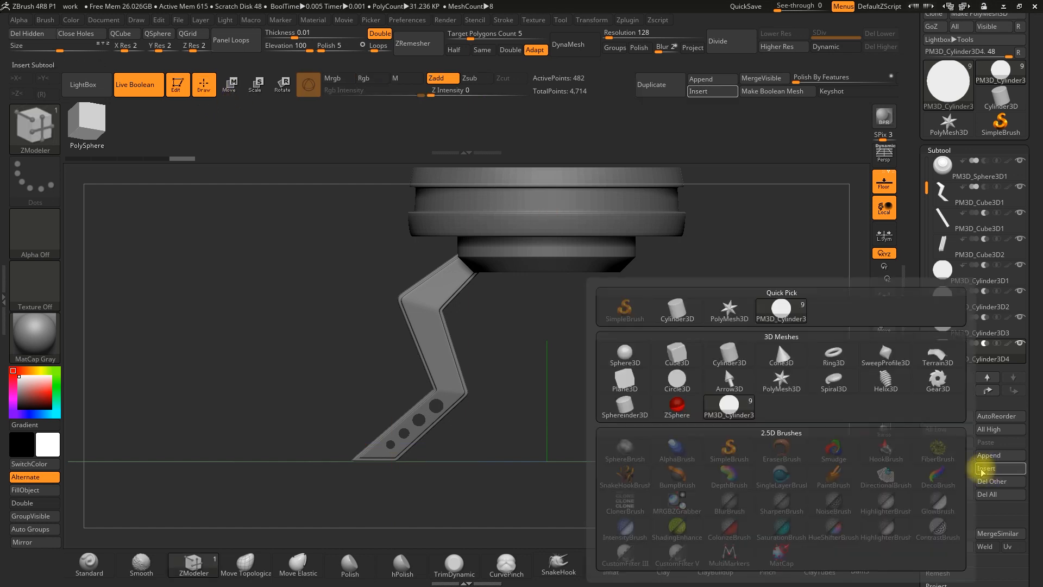
click(730, 356)
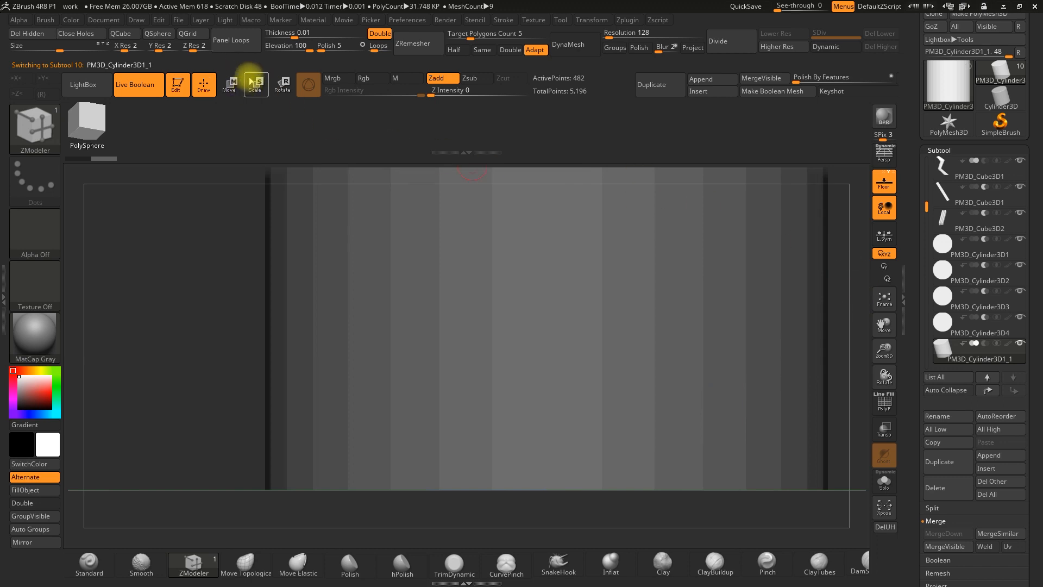
drag(63, 47, 18, 55)
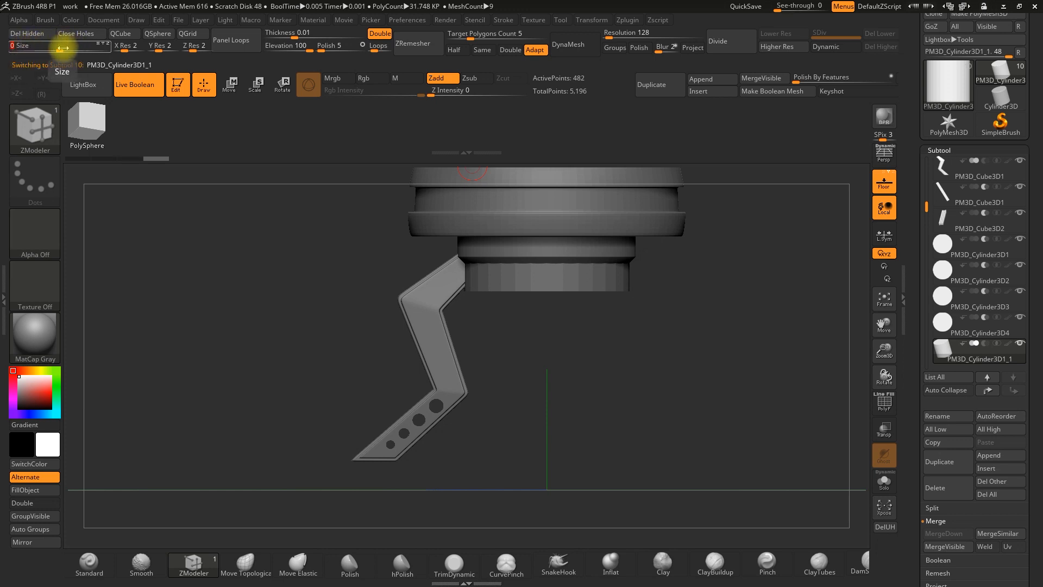
drag(62, 48, 21, 53)
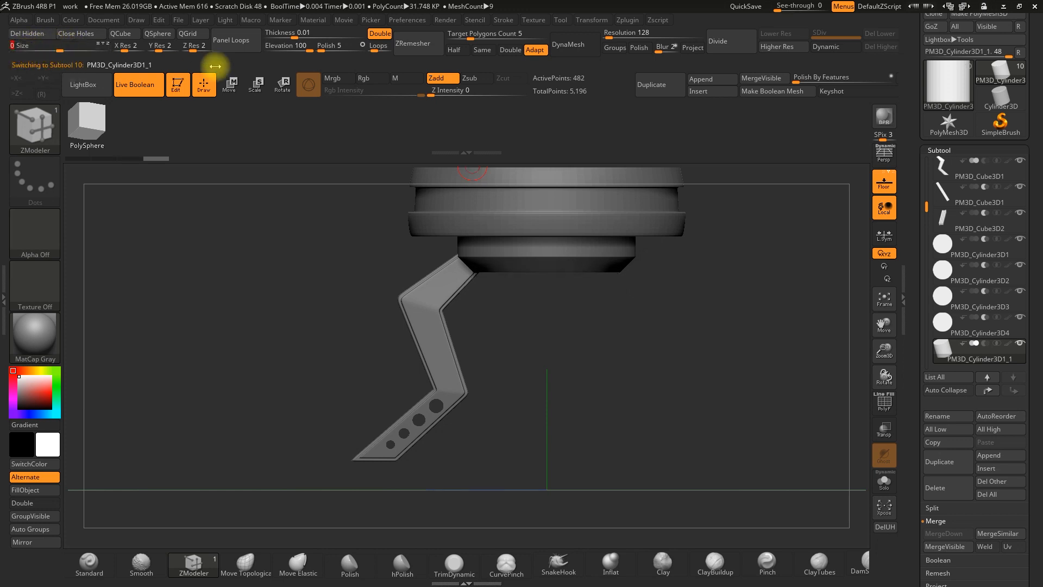
Lower the new upright cylinder out of the robot's body to stand beneath it.
click(229, 84)
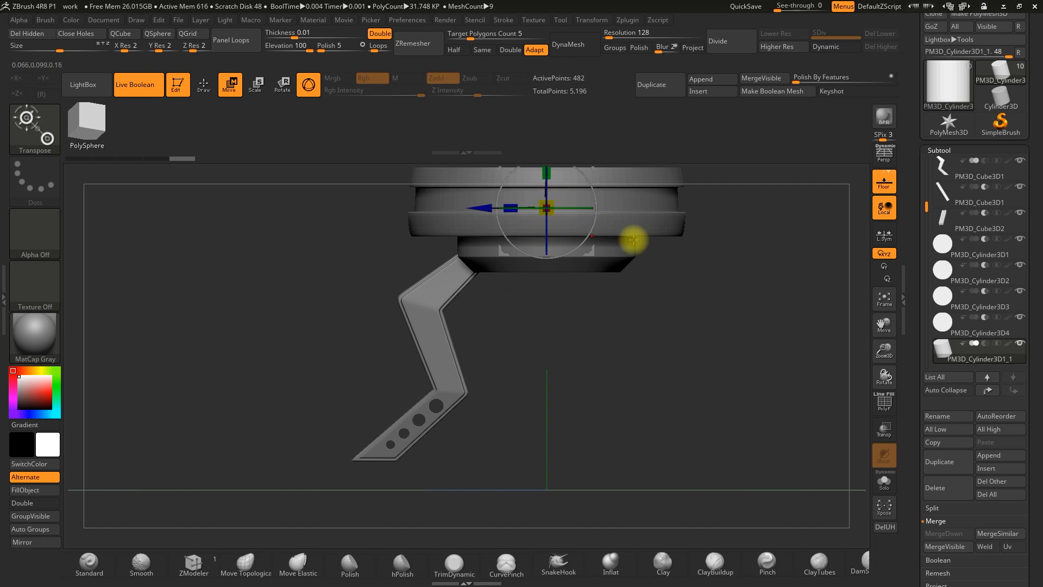
drag(882, 326, 876, 370)
drag(540, 220, 559, 320)
drag(885, 326, 892, 291)
drag(582, 237, 576, 294)
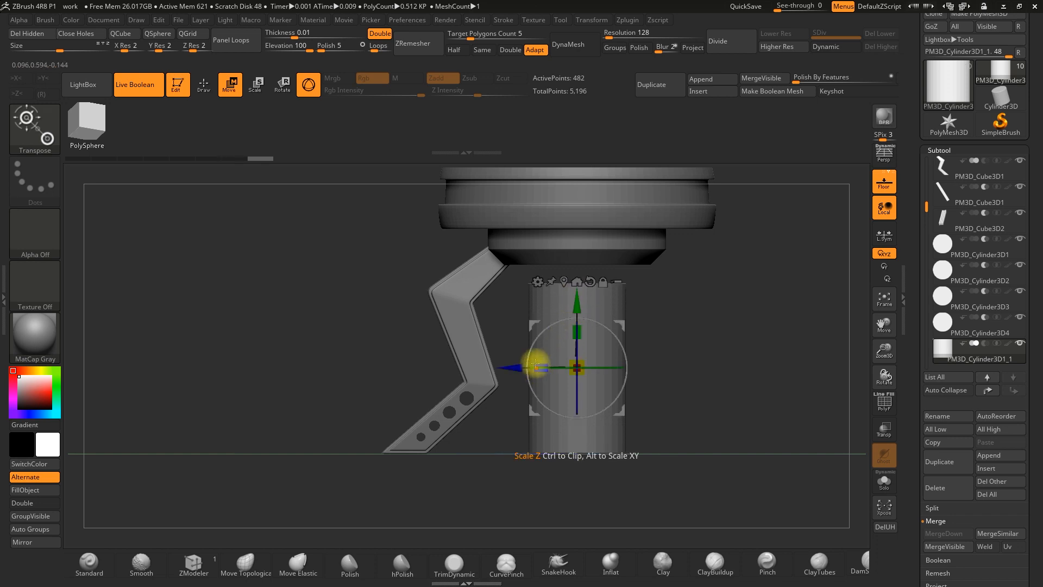
Slim the upright cylinder into a thin rod and move it to the inner side of the leg's middle segment.
drag(568, 357, 580, 303)
drag(881, 353, 875, 389)
drag(531, 367, 577, 358)
drag(376, 370, 391, 370)
shift+drag(486, 375, 512, 377)
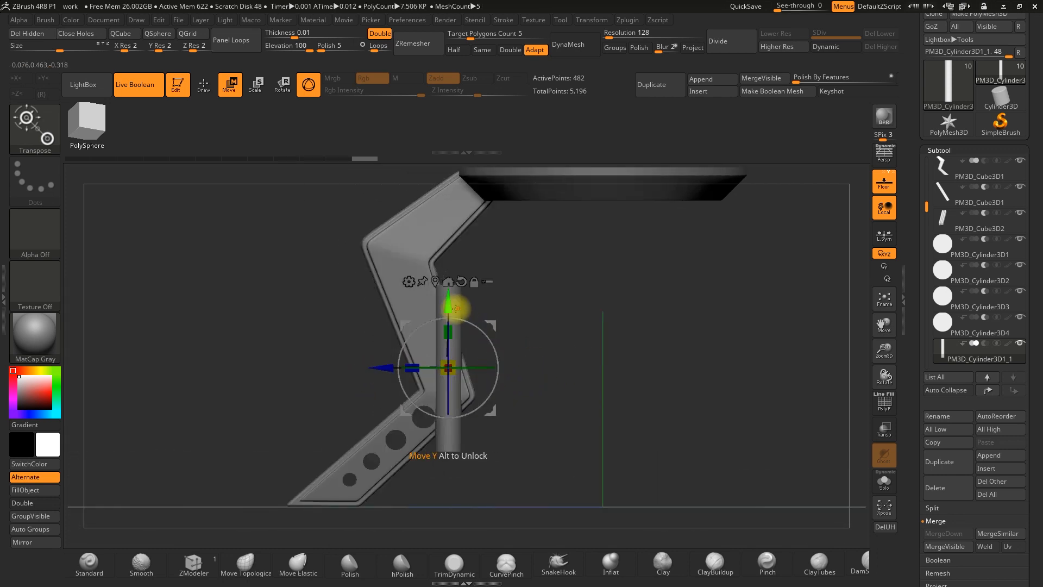
Tilt the rod parallel to the leg's middle segment and fit it along the segment's side face.
drag(438, 310, 418, 320)
drag(388, 388, 375, 388)
drag(427, 335, 411, 268)
drag(885, 373, 885, 381)
alt+drag(656, 344, 670, 345)
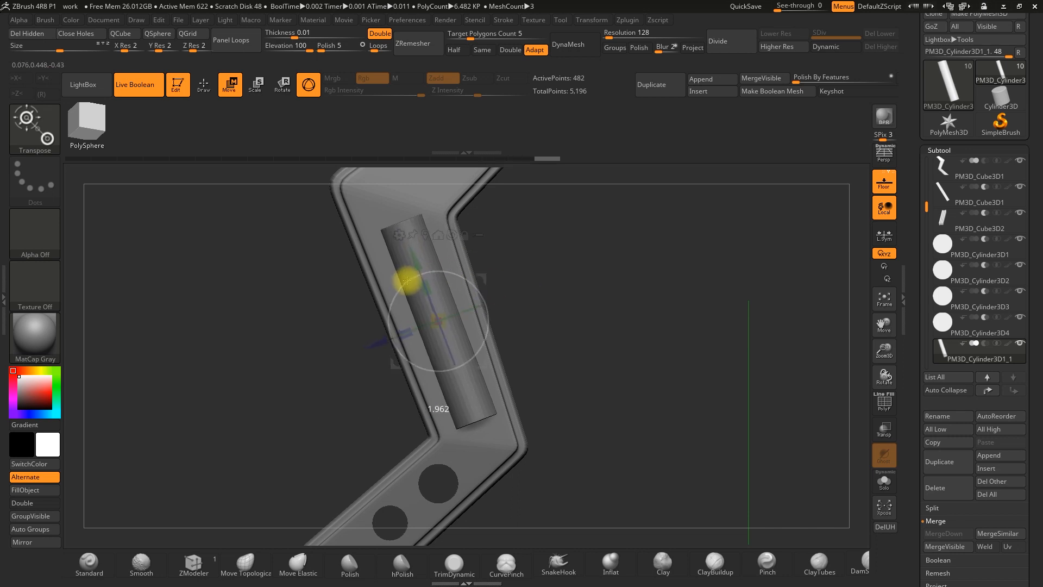
drag(407, 280, 569, 288)
click(206, 85)
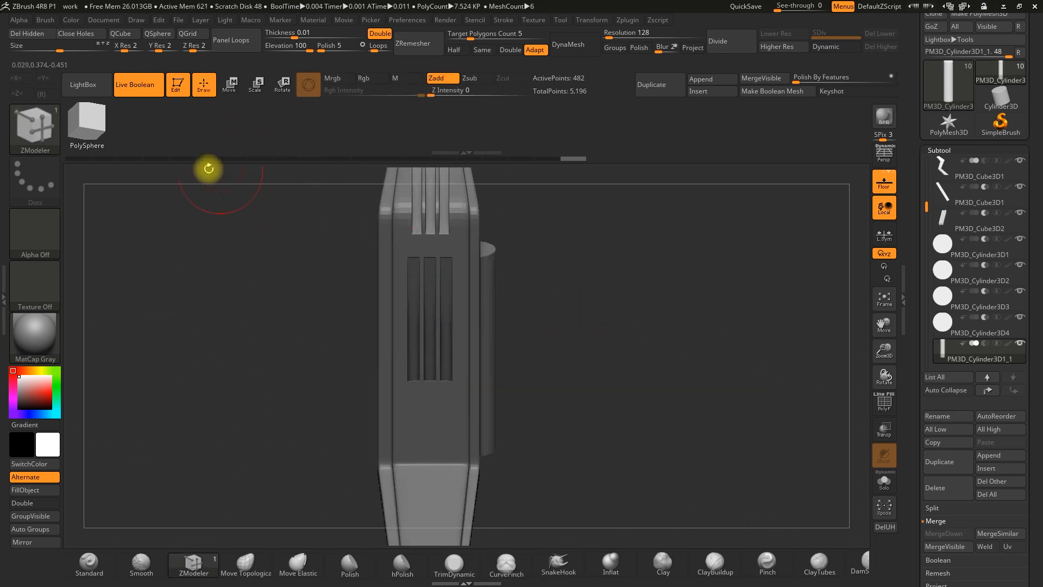
drag(533, 308, 573, 316)
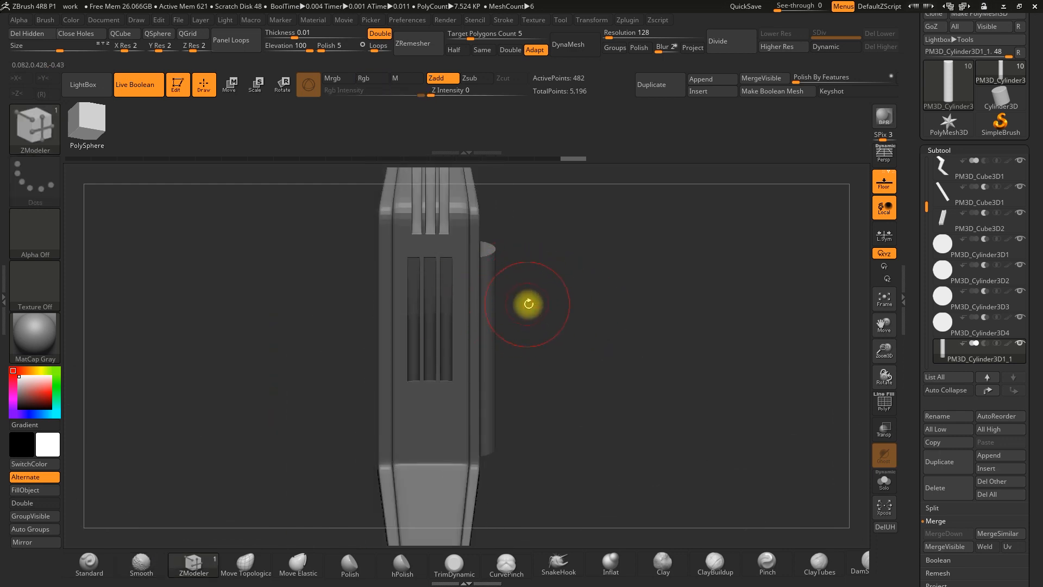
alt+drag(529, 304, 548, 307)
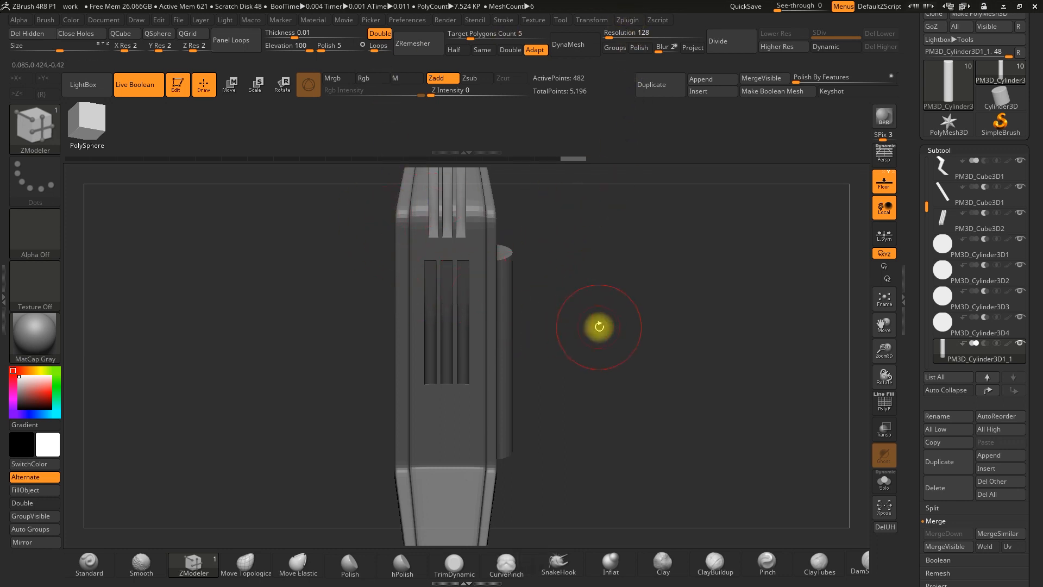
Turn on X symmetry and mirror the rod across the X axis with SubTool Master, merging the copy into one subtool.
key(x)
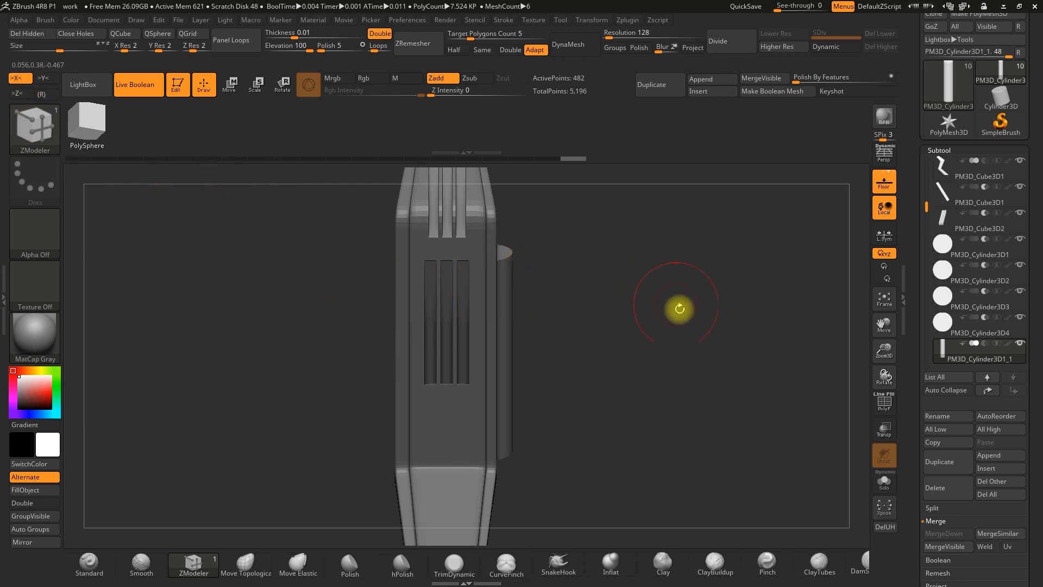
drag(676, 305, 672, 319)
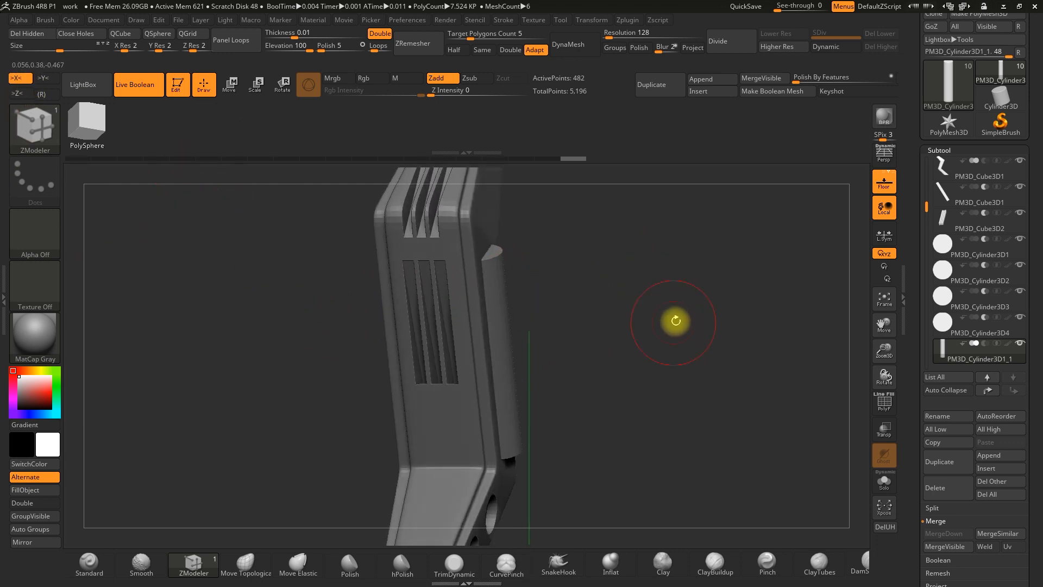
click(629, 20)
click(663, 197)
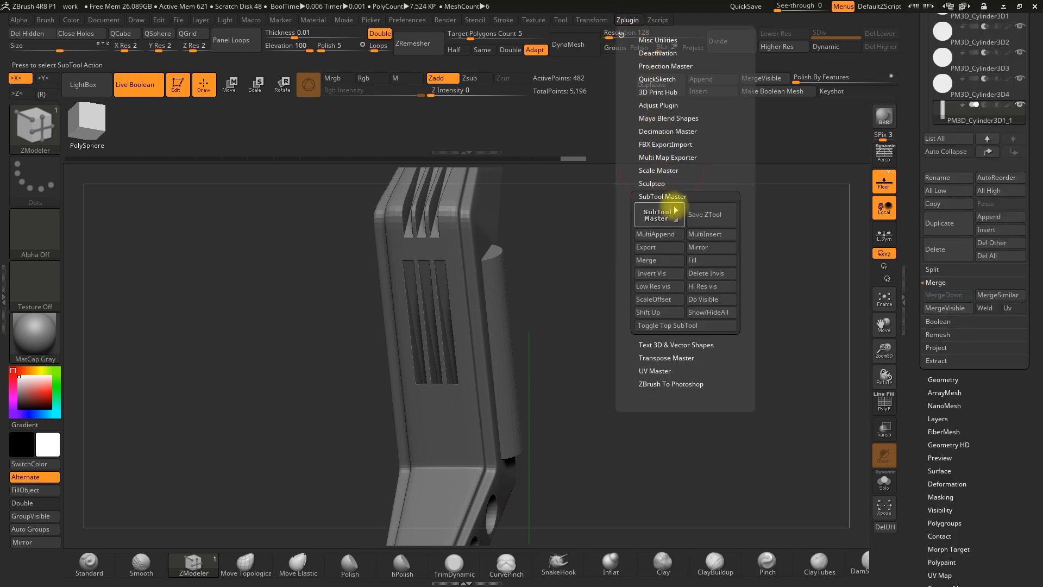
click(708, 249)
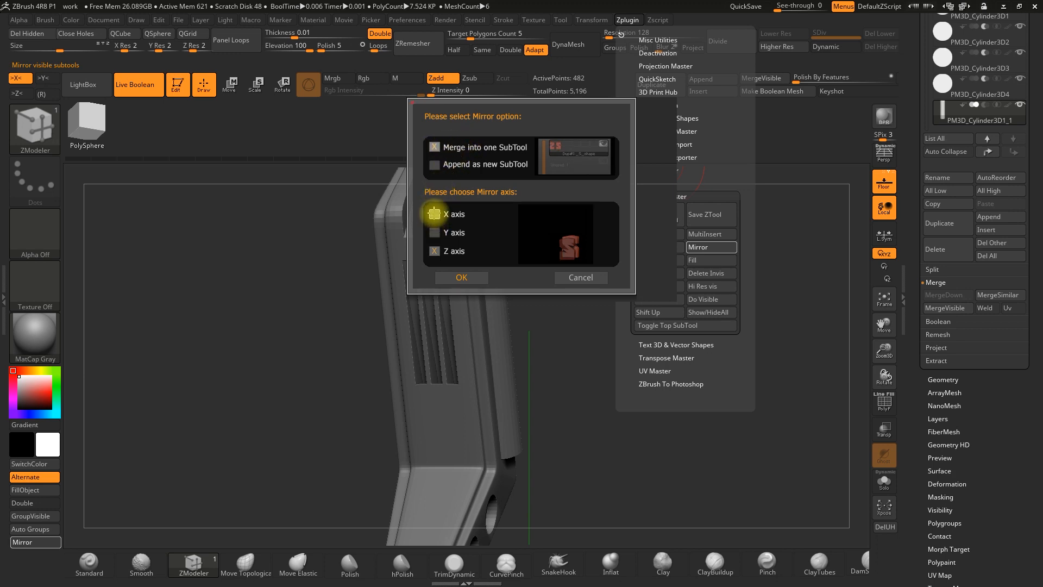
click(434, 251)
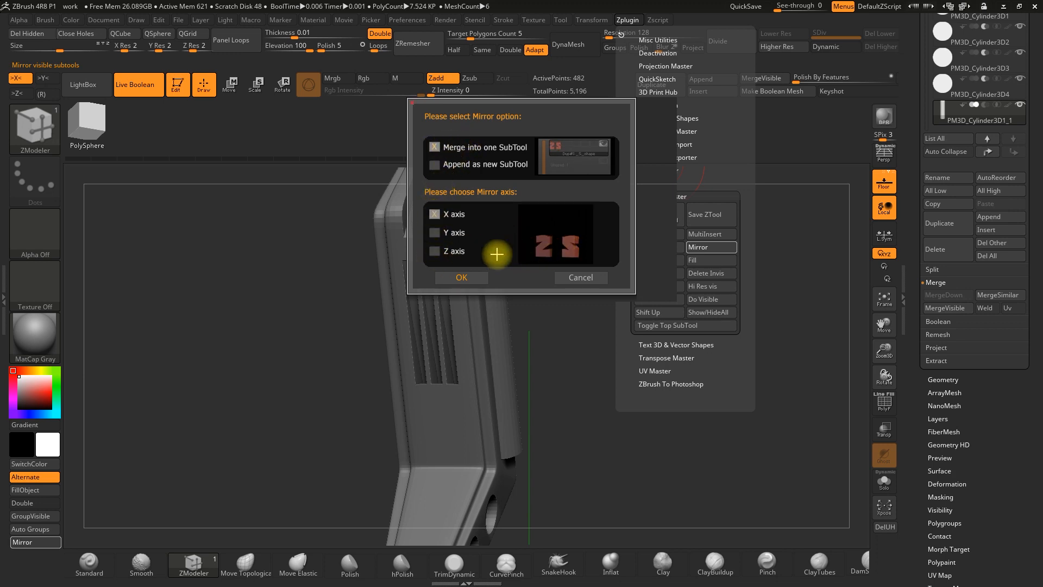
click(460, 278)
mouse_move(577, 313)
mouse_down()
mouse_move(587, 317)
mouse_move(574, 312)
mouse_up()
drag(641, 302, 665, 340)
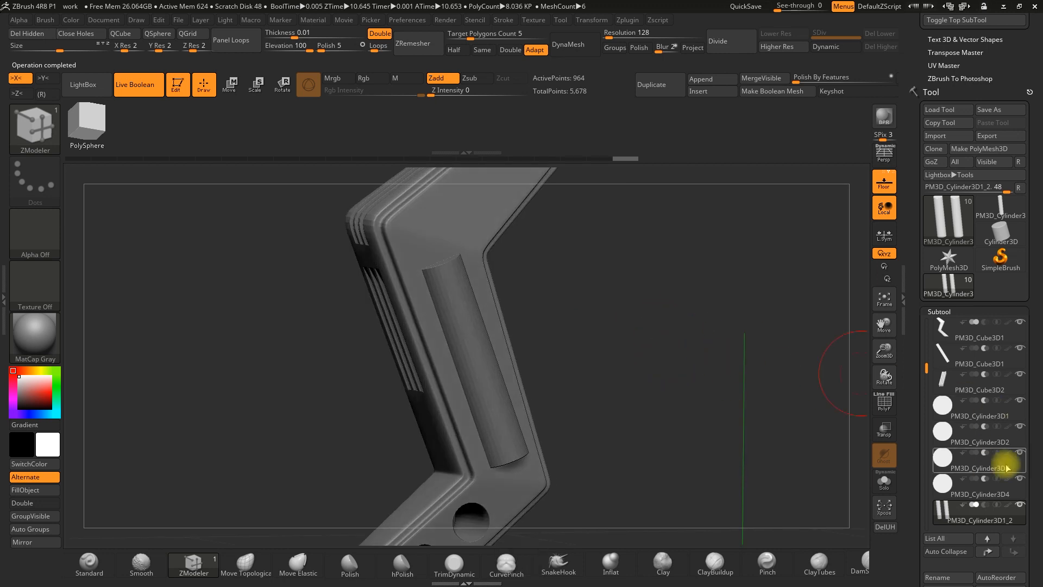
Set the mirrored rods to Live Boolean subtraction to cut rounded grooves into both sides of the leg's middle segment.
click(985, 505)
mouse_move(740, 406)
mouse_down()
mouse_move(829, 400)
mouse_move(750, 412)
mouse_move(722, 400)
mouse_up()
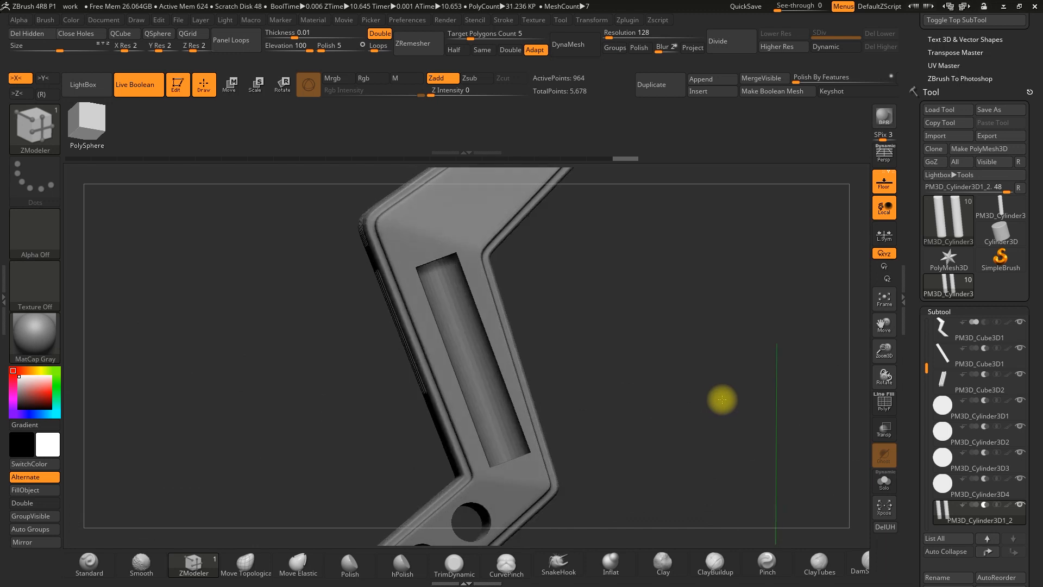
drag(631, 375, 531, 319)
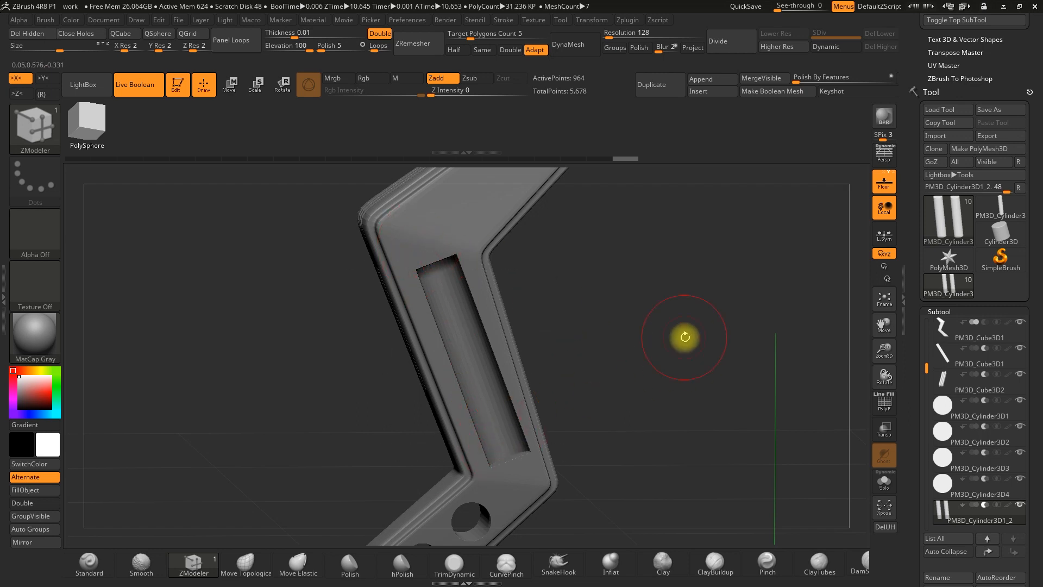
shift+drag(682, 337, 703, 340)
drag(886, 353, 890, 331)
alt+drag(698, 334, 683, 383)
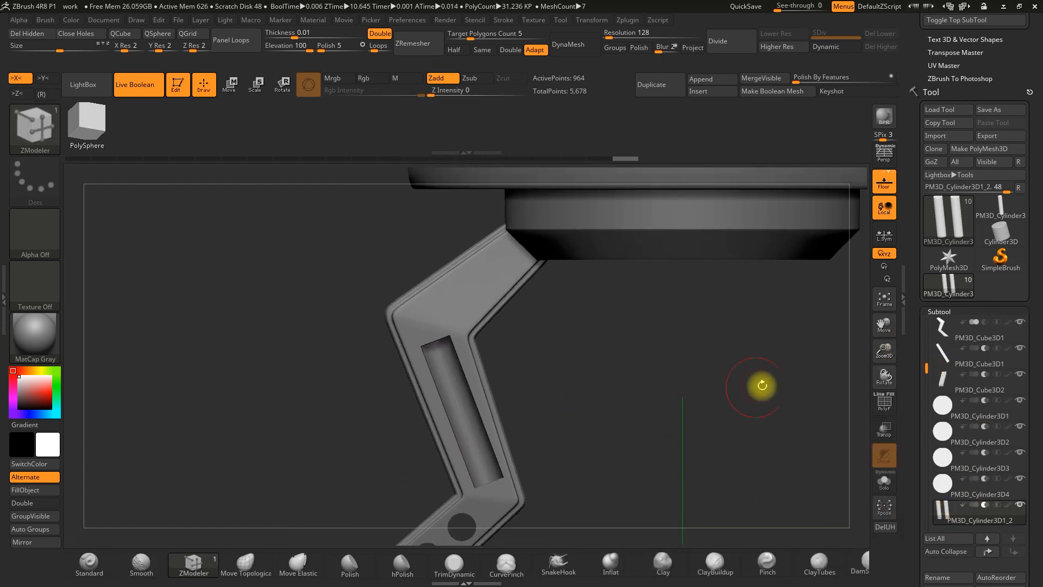
Duplicate the paired rods, then shorten, rotate and move the copy onto the leg's upper segment.
drag(911, 405, 913, 350)
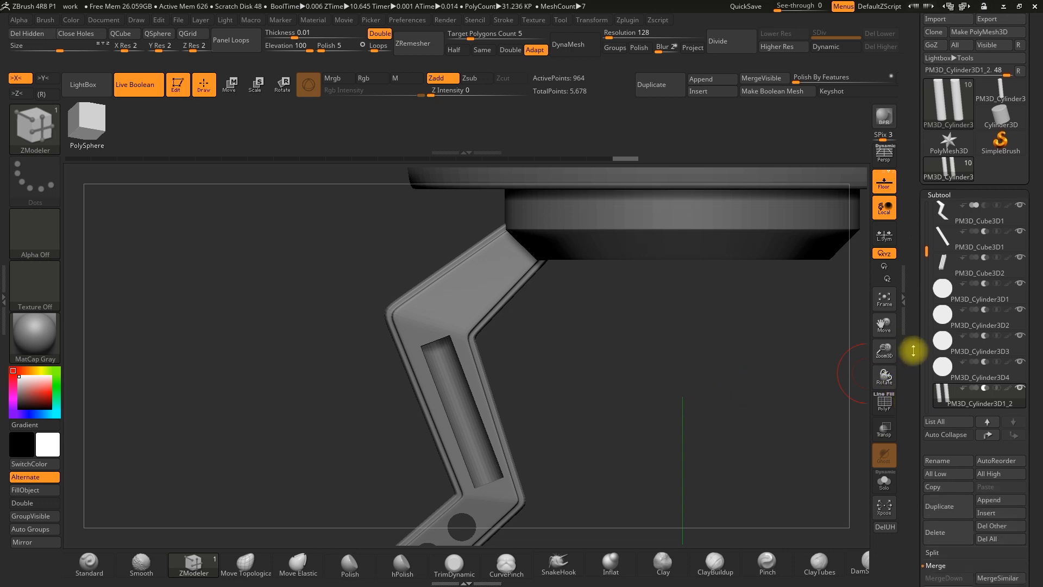
click(929, 502)
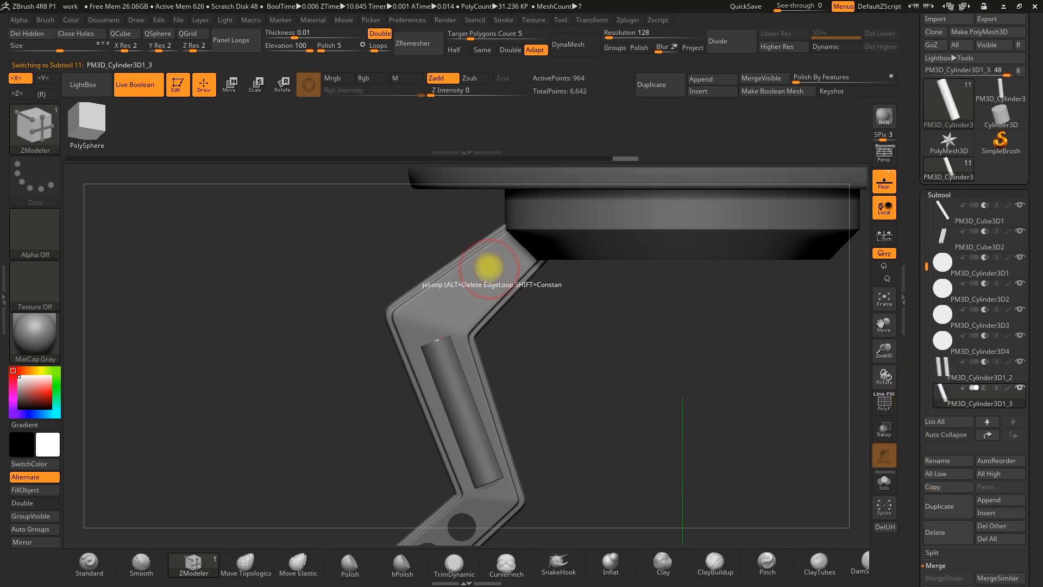
click(230, 84)
drag(467, 373, 426, 331)
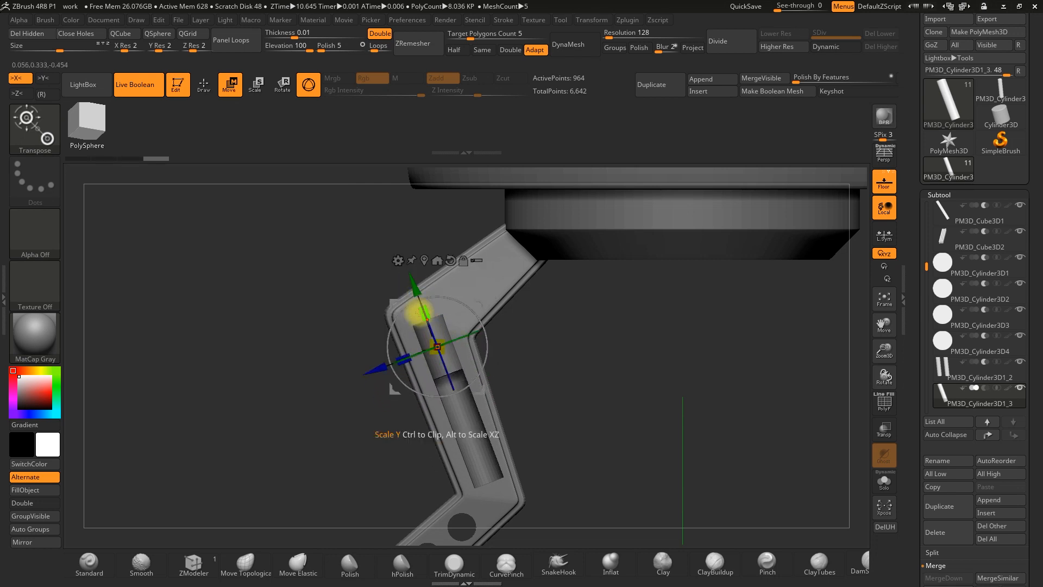
drag(419, 298, 533, 250)
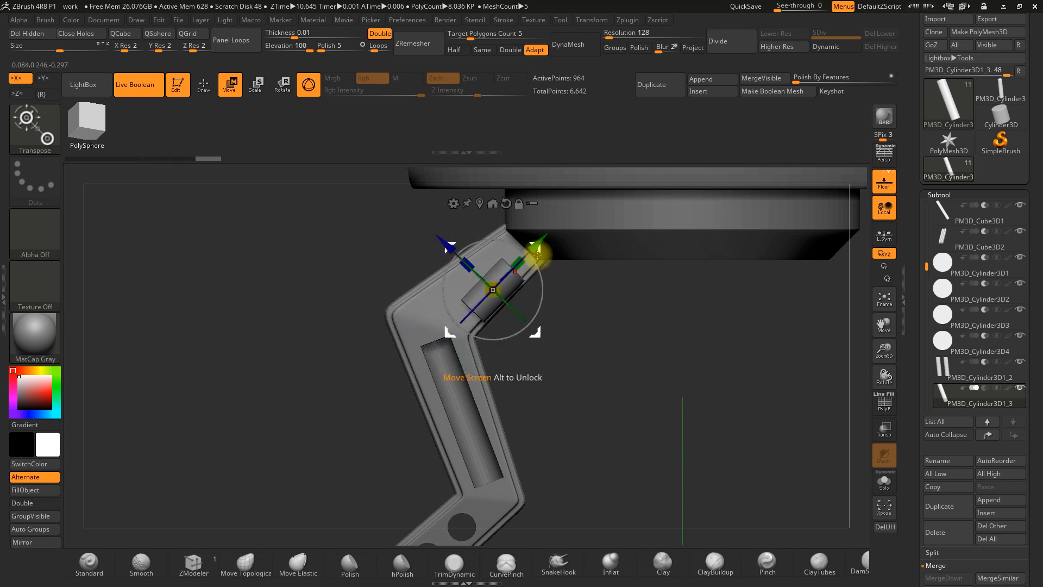
drag(452, 241, 520, 245)
Tilt the duplicated rods about 10.8 degrees to follow the upper segment's side faces and set them to subtraction.
drag(562, 338, 602, 346)
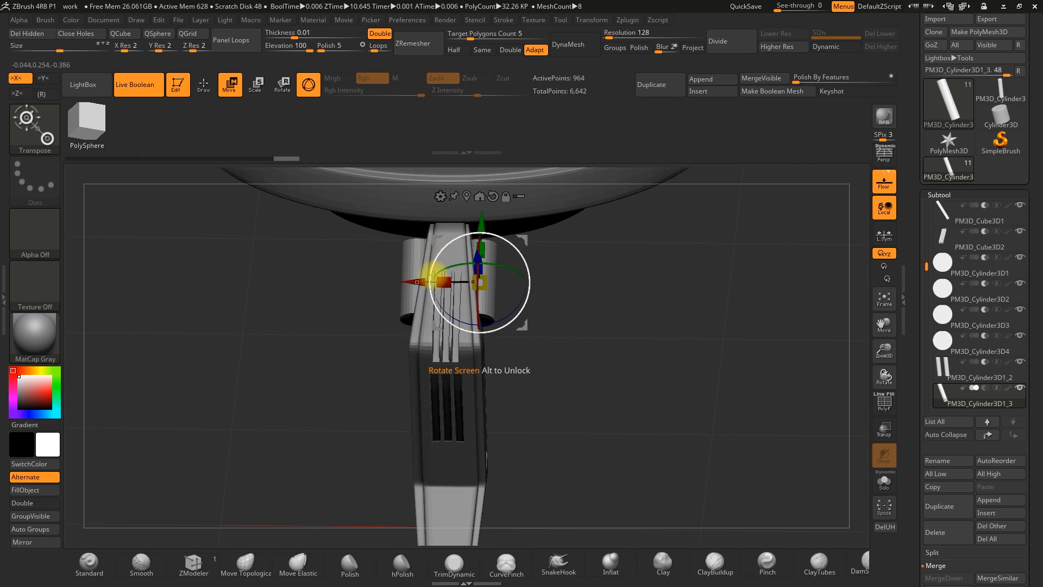
drag(431, 271, 432, 269)
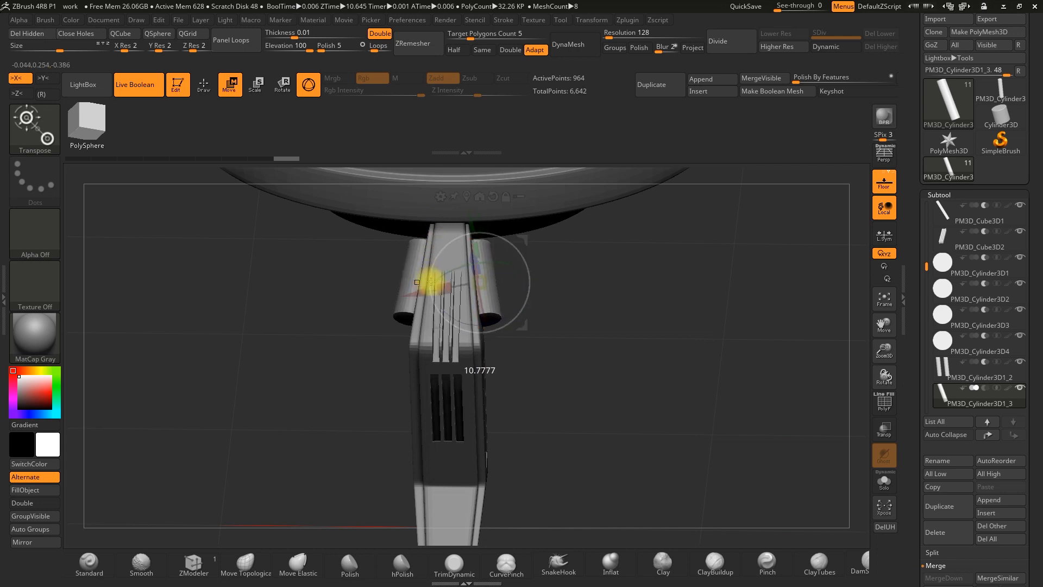
drag(432, 281, 434, 281)
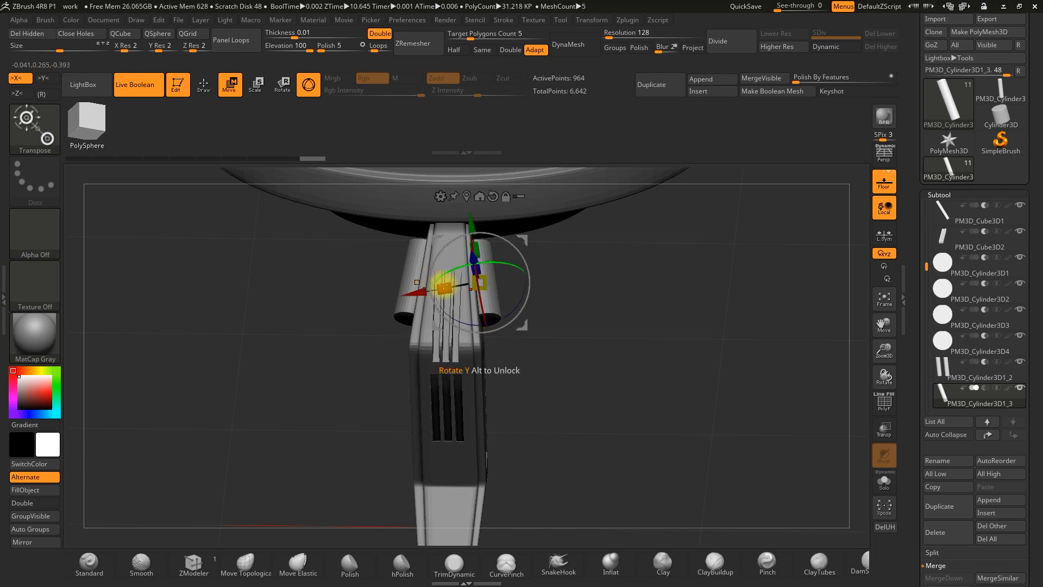
drag(631, 343, 689, 388)
click(985, 388)
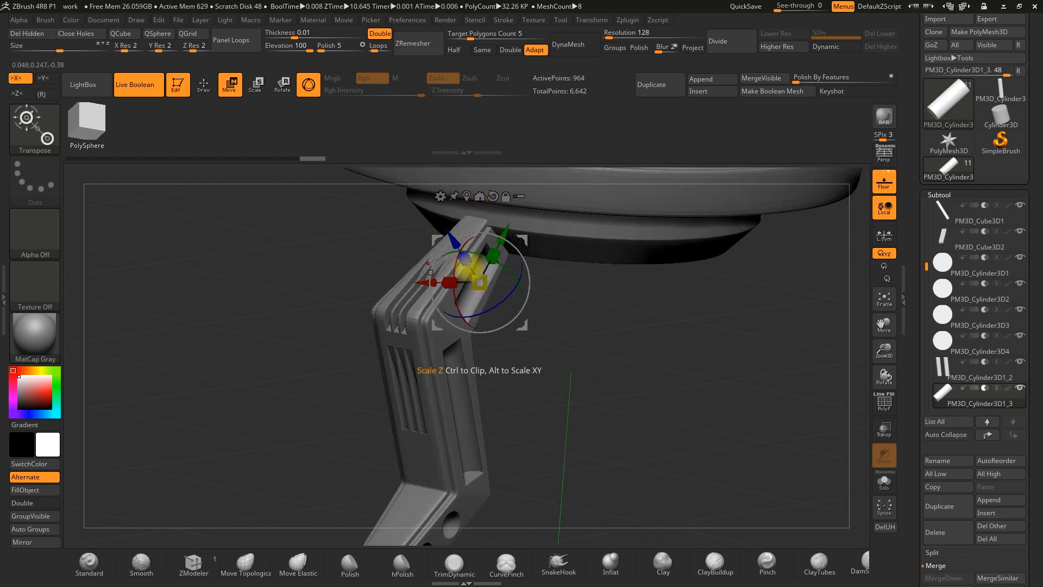
Try shifting the upper-segment cutters outward along X for a shallower groove, and undo the shift.
drag(426, 281, 429, 282)
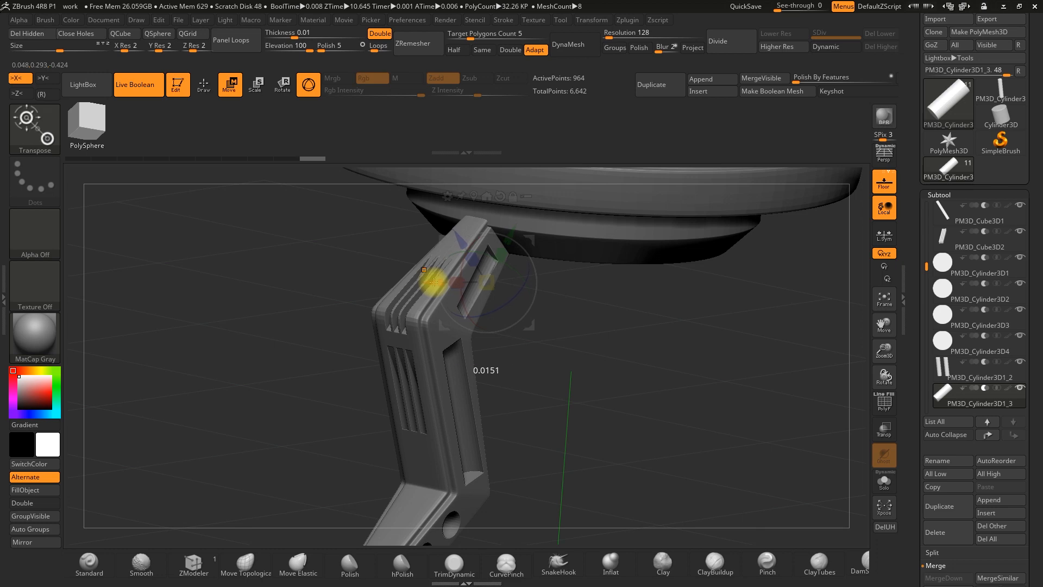
drag(433, 282, 434, 282)
drag(587, 368, 547, 343)
click(204, 85)
mouse_move(291, 291)
alt+mouse_down()
mouse_move(240, 256)
mouse_move(630, 389)
alt+mouse_up()
drag(884, 353, 853, 311)
alt+drag(603, 357, 582, 419)
drag(874, 357, 857, 492)
click(230, 84)
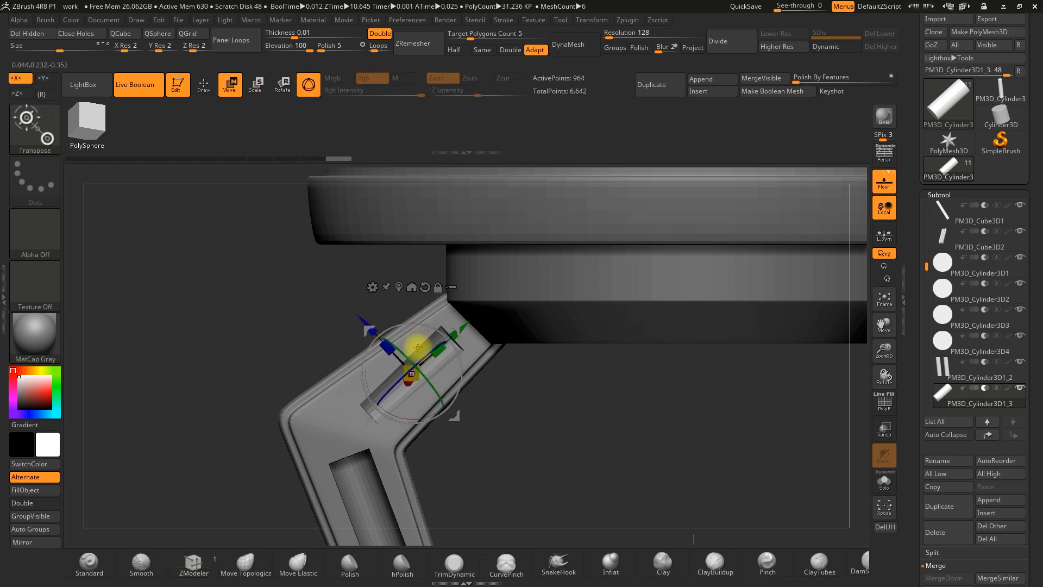
key(ctrl+z)
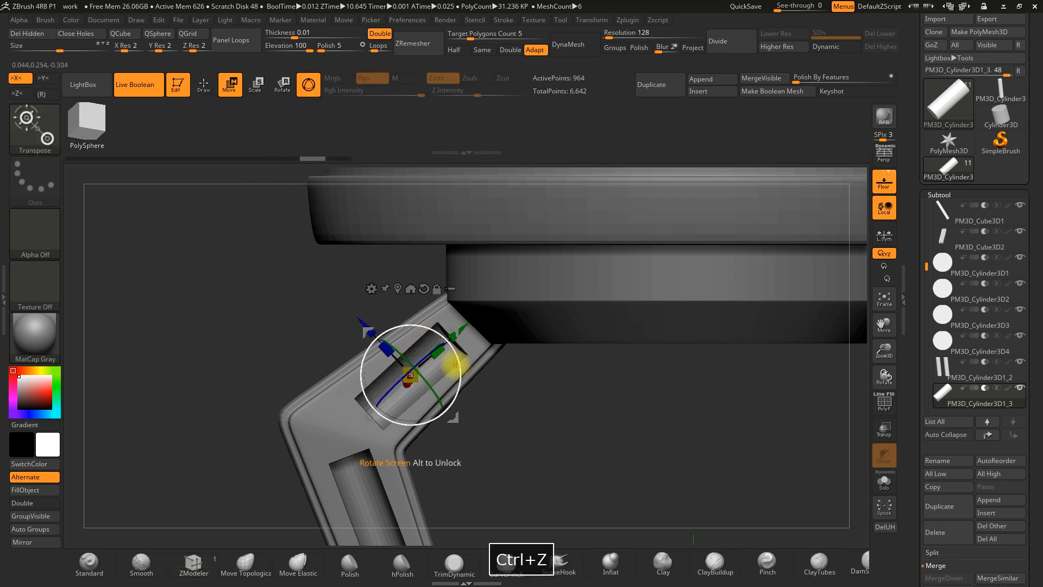
Rotate the upper-segment cutters about 3.2 degrees in side view and shorten them slightly along their length.
drag(455, 365, 457, 363)
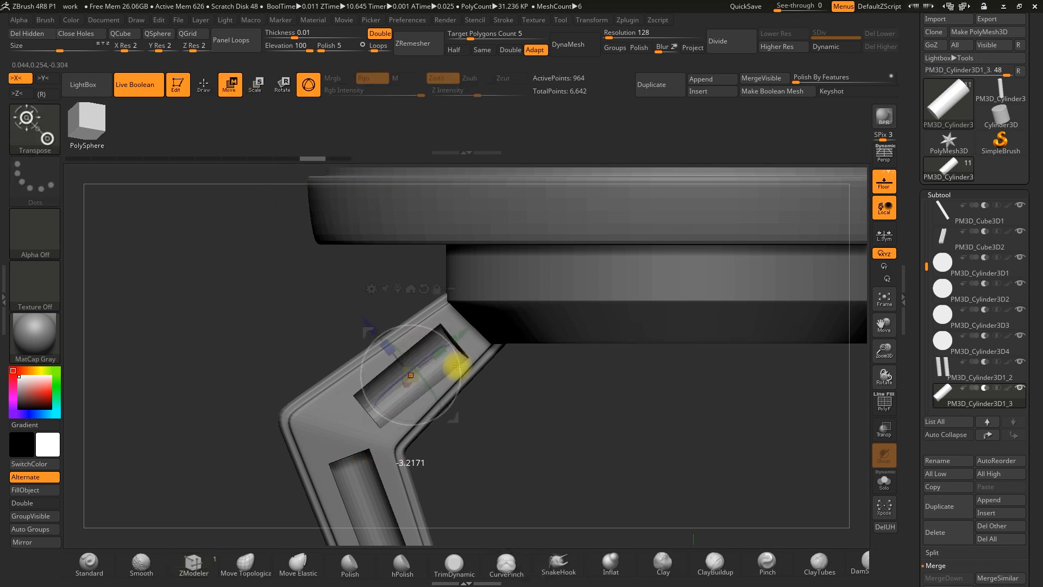
drag(492, 384, 518, 422)
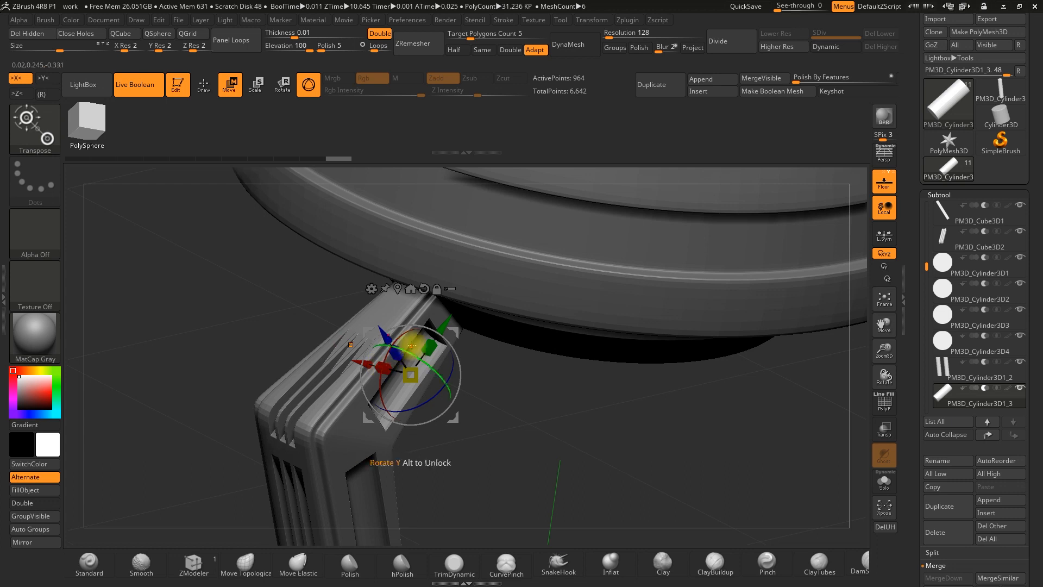
mouse_move(462, 368)
shift+mouse_down()
mouse_move(520, 388)
mouse_move(443, 375)
shift+mouse_up()
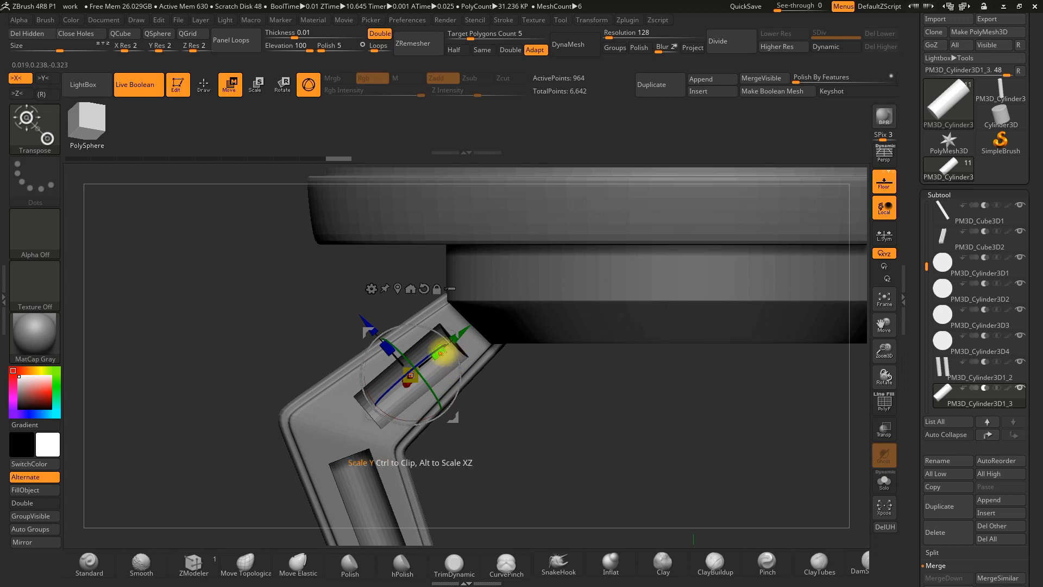
drag(444, 348, 446, 351)
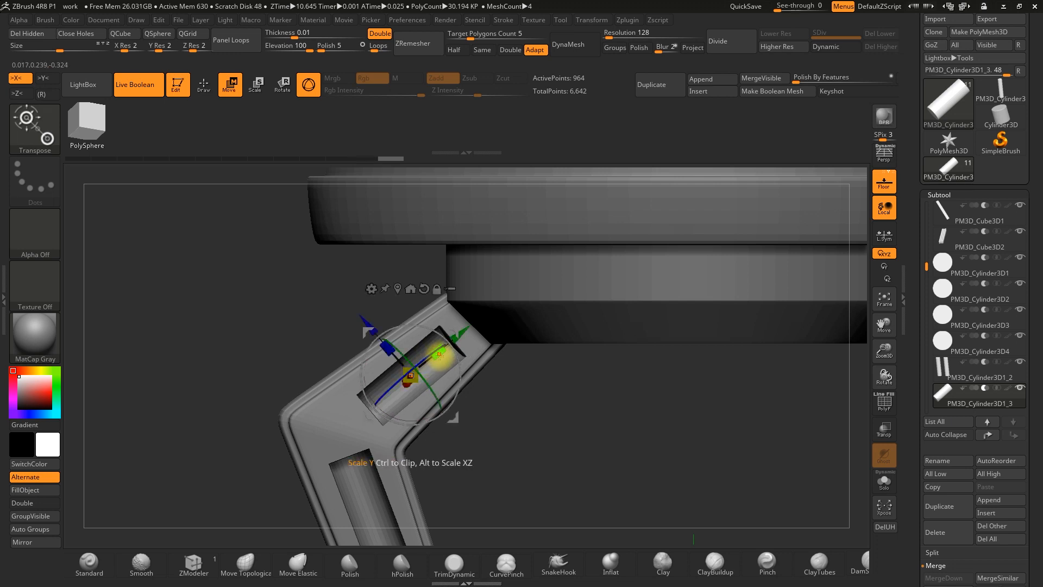
Tilt the upper-segment cutters about 6.5 degrees and shift them outward along X to make a shallower, tapering groove.
drag(471, 408, 516, 443)
drag(503, 406, 494, 429)
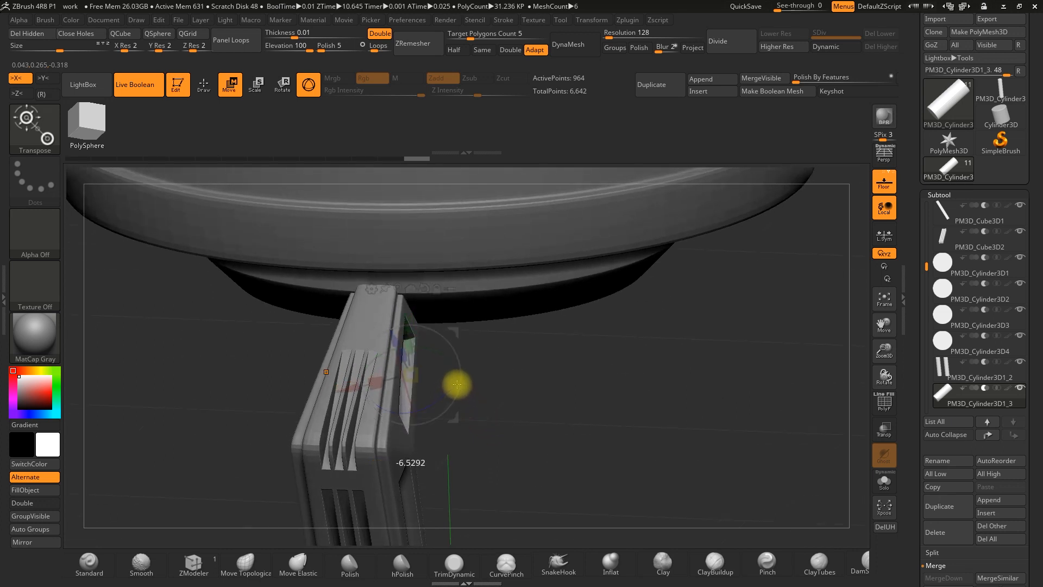
drag(457, 384, 455, 383)
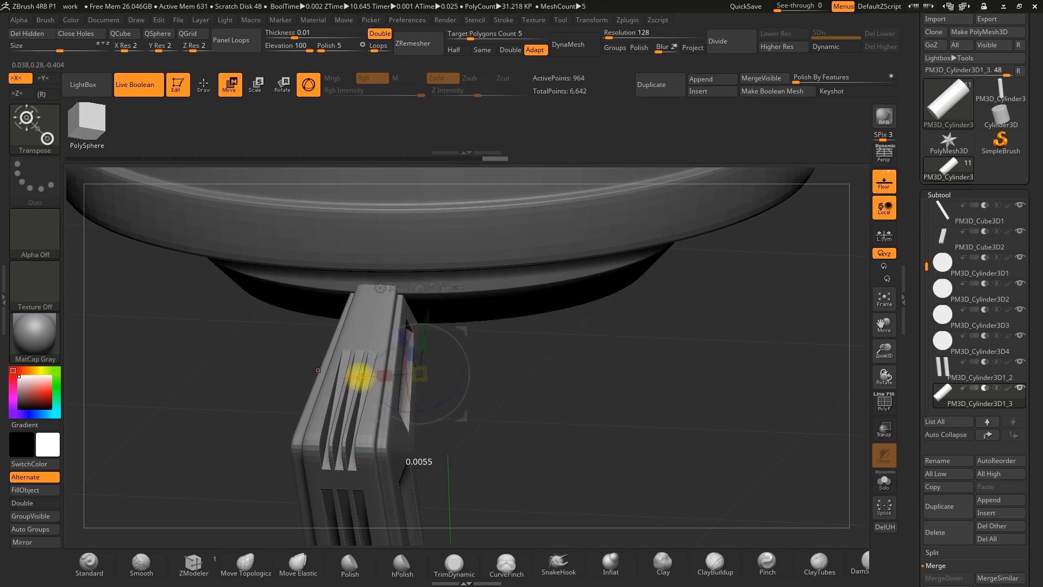
drag(531, 415, 430, 398)
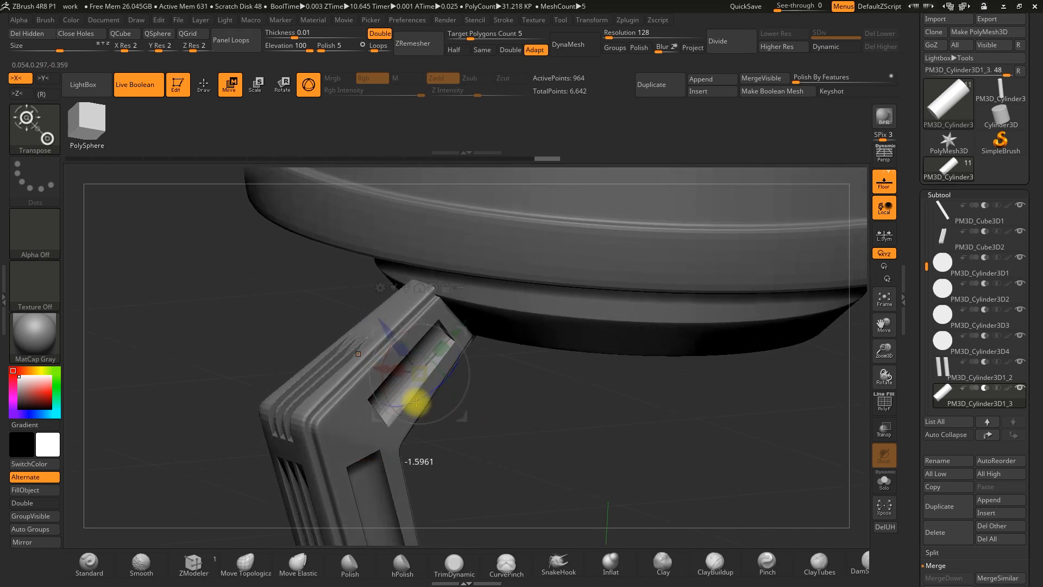
drag(390, 373, 385, 370)
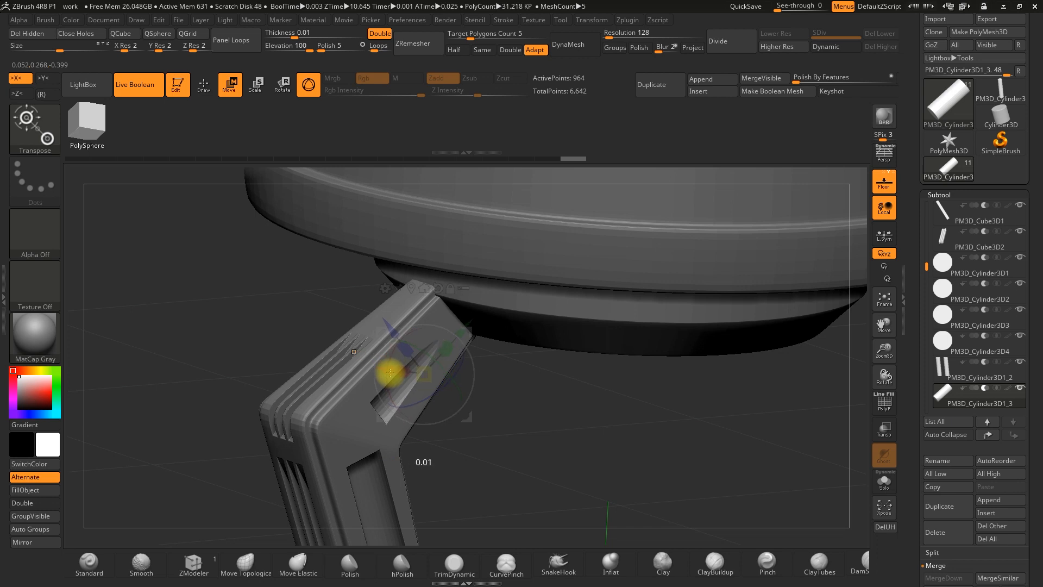
drag(387, 373, 388, 373)
drag(527, 439, 517, 438)
click(202, 84)
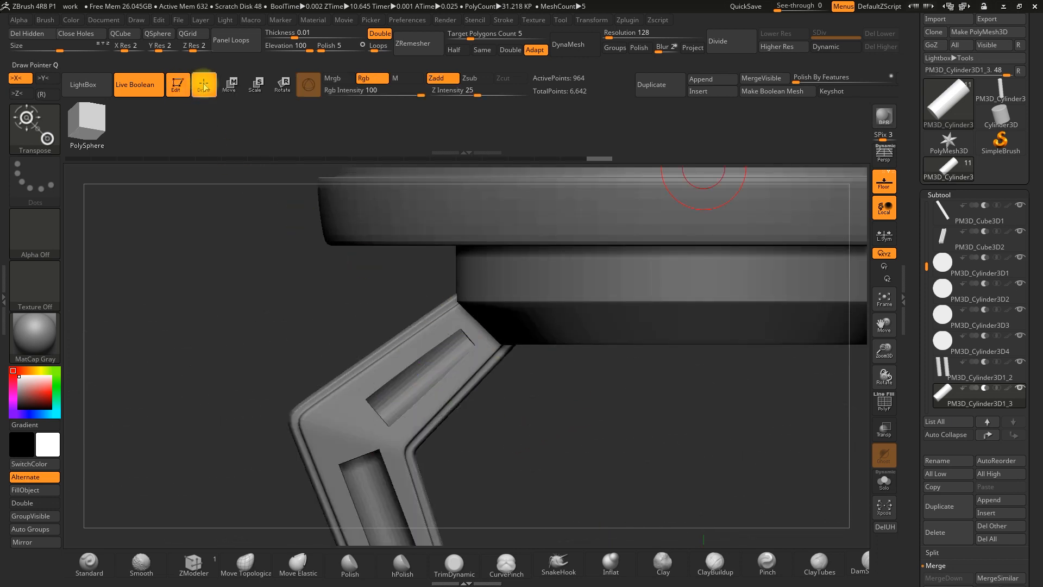
drag(883, 356, 855, 274)
mouse_move(702, 405)
alt+mouse_down()
mouse_move(696, 387)
mouse_move(638, 358)
mouse_move(736, 373)
mouse_move(703, 382)
mouse_move(507, 361)
mouse_move(478, 373)
alt+mouse_up()
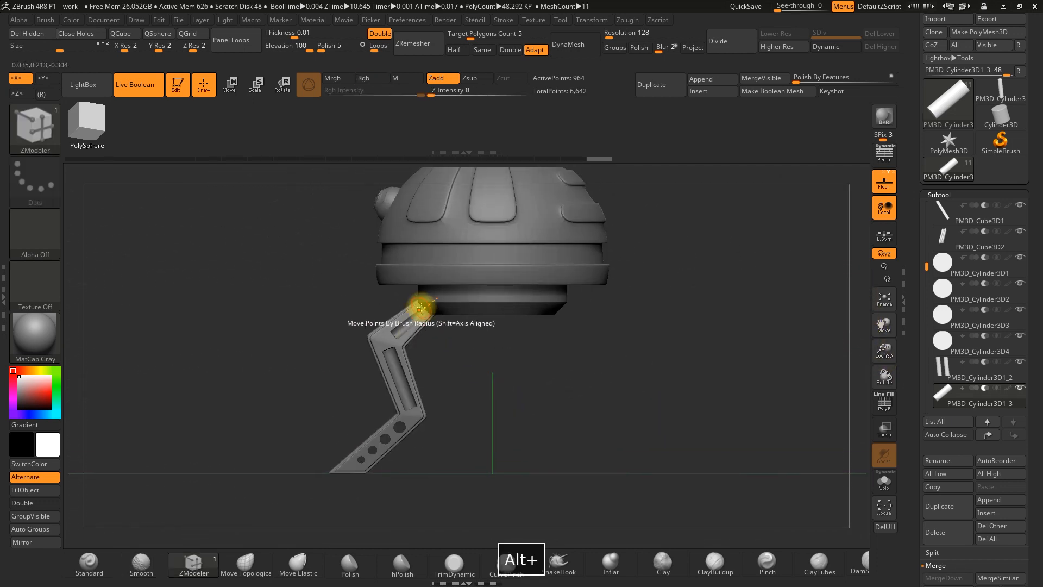
drag(886, 350, 867, 416)
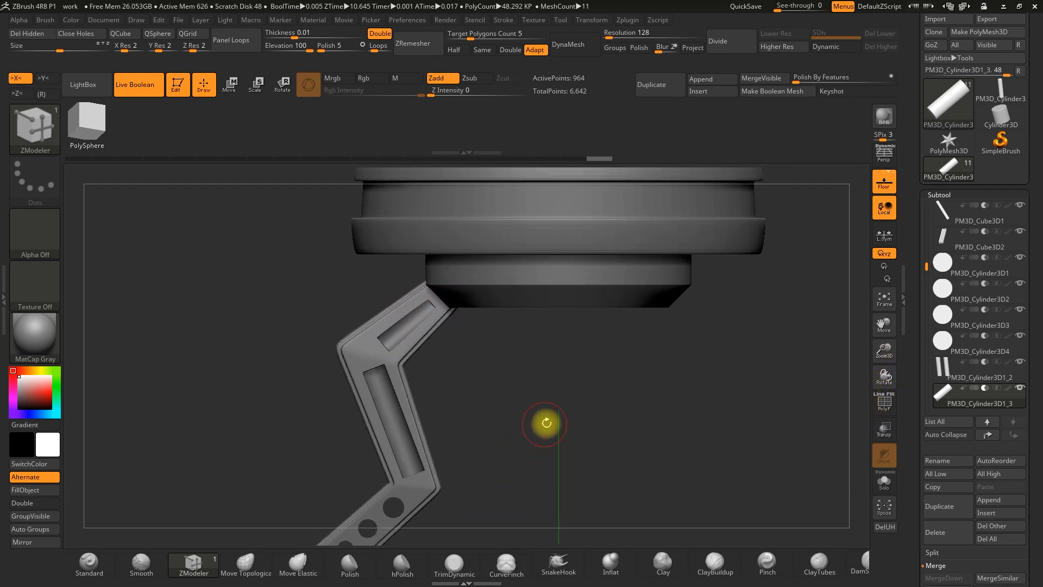
Duplicate the three-bar slot cutter PM3D_Cube3D2.
alt+drag(545, 426, 582, 419)
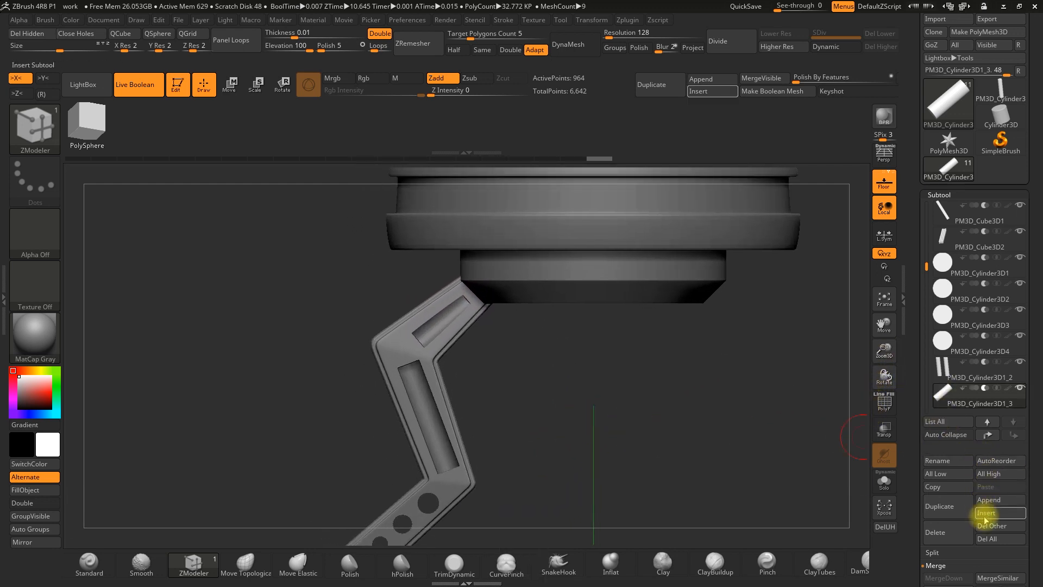
alt+drag(675, 451, 585, 352)
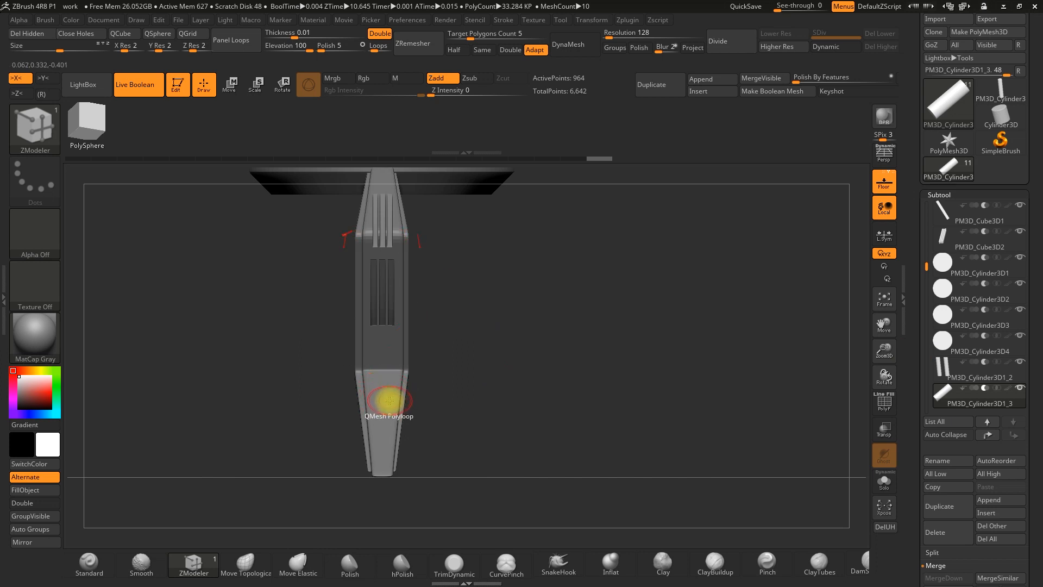
click(940, 235)
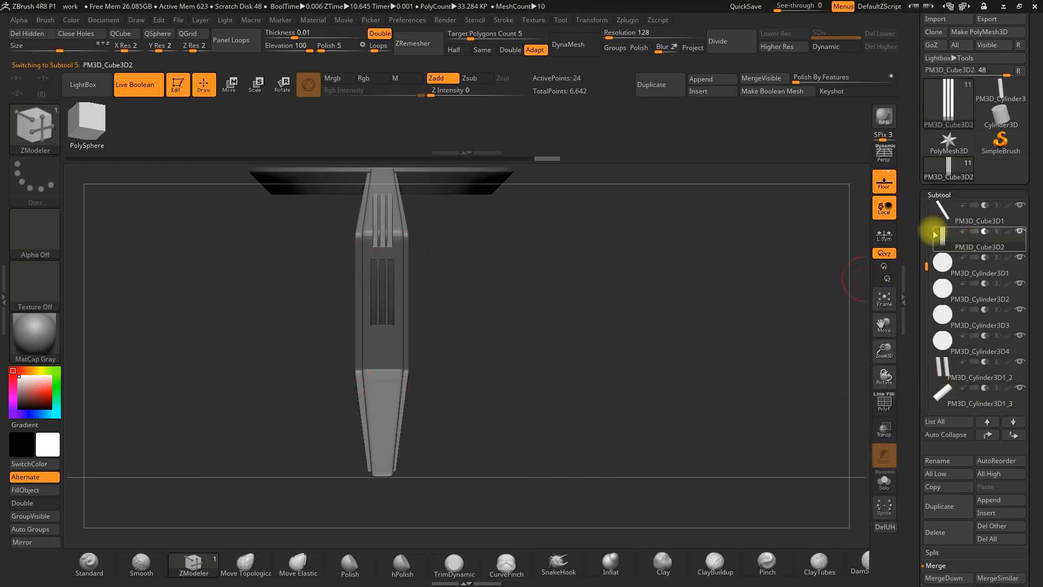
click(939, 506)
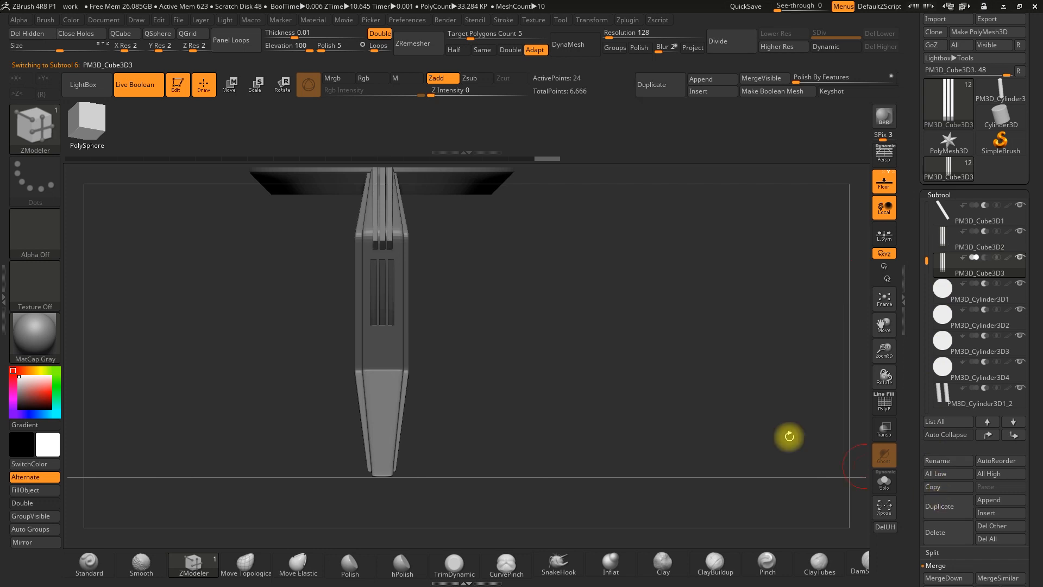
Move the duplicated slot cutters down onto the lower leg segment's front face and align them with its slope.
click(231, 84)
alt+drag(565, 279, 584, 344)
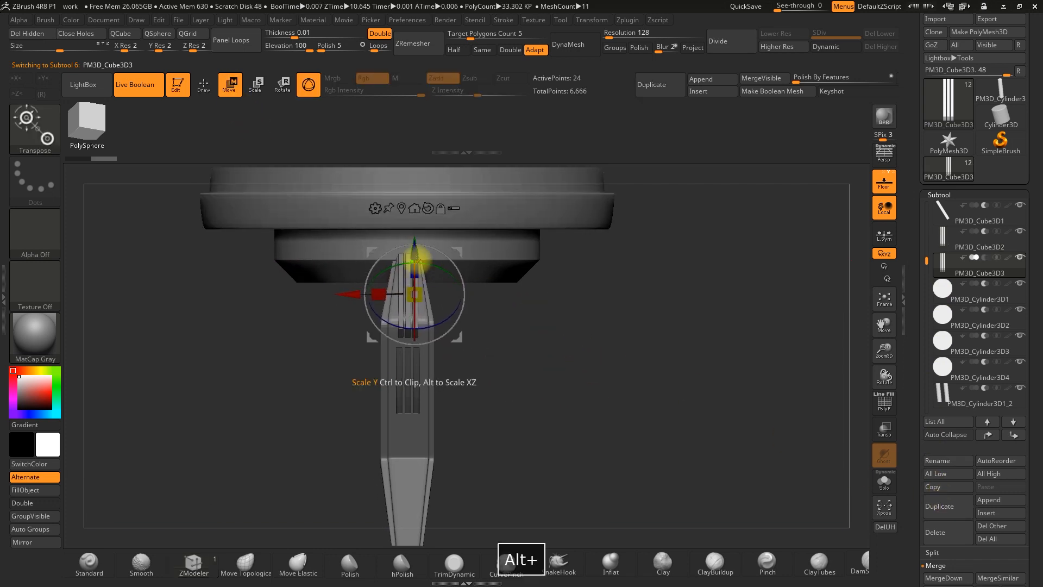
drag(417, 252, 443, 384)
alt+drag(526, 438, 489, 361)
drag(456, 272, 250, 365)
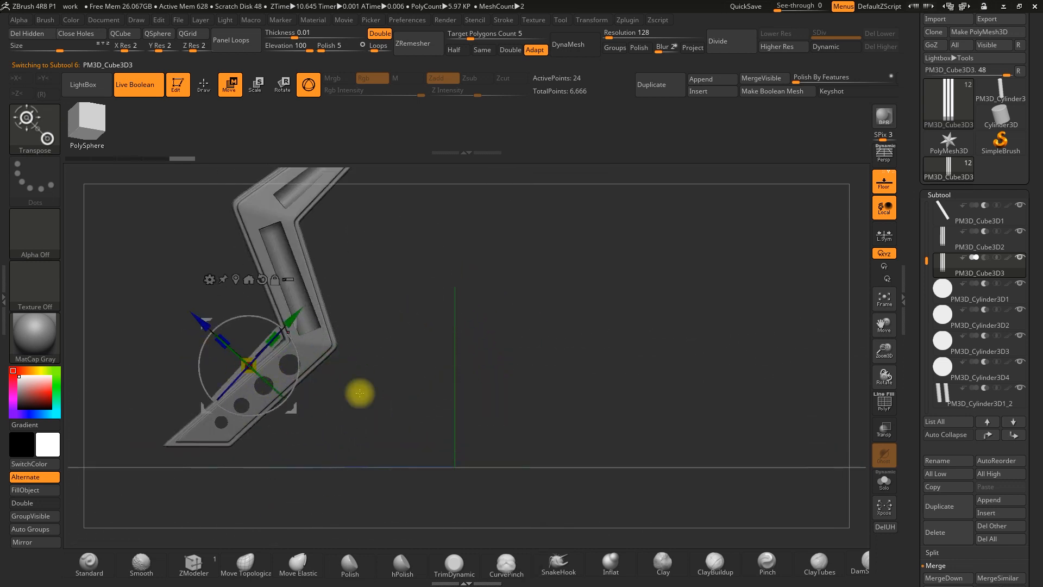
Scale the lower-segment slot cutters to about 0.90 along Z and adjust their tilt slightly to follow the front face.
alt+drag(471, 382, 610, 344)
drag(413, 301, 578, 415)
drag(875, 354, 868, 443)
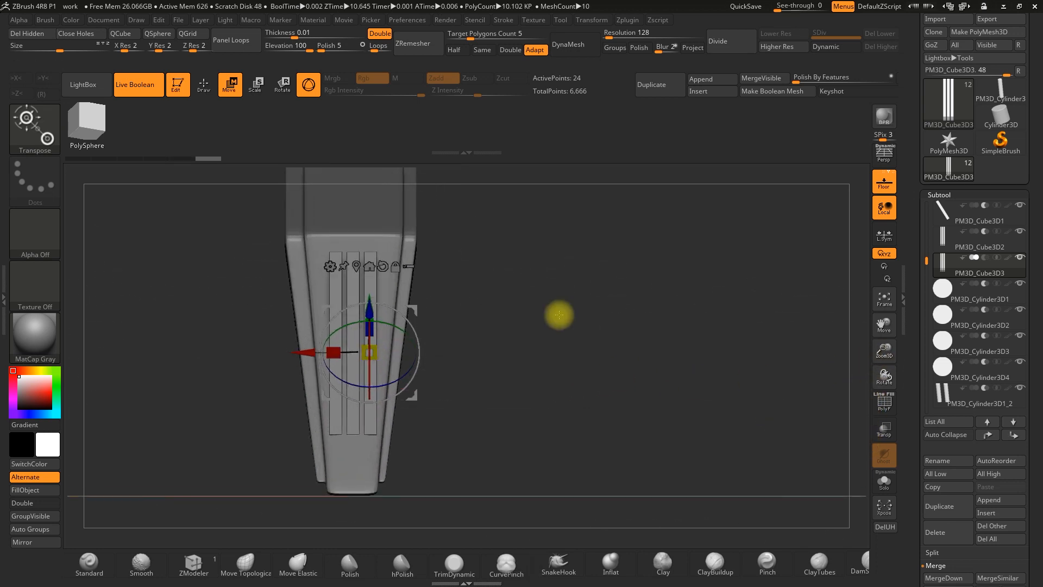
drag(363, 328, 364, 343)
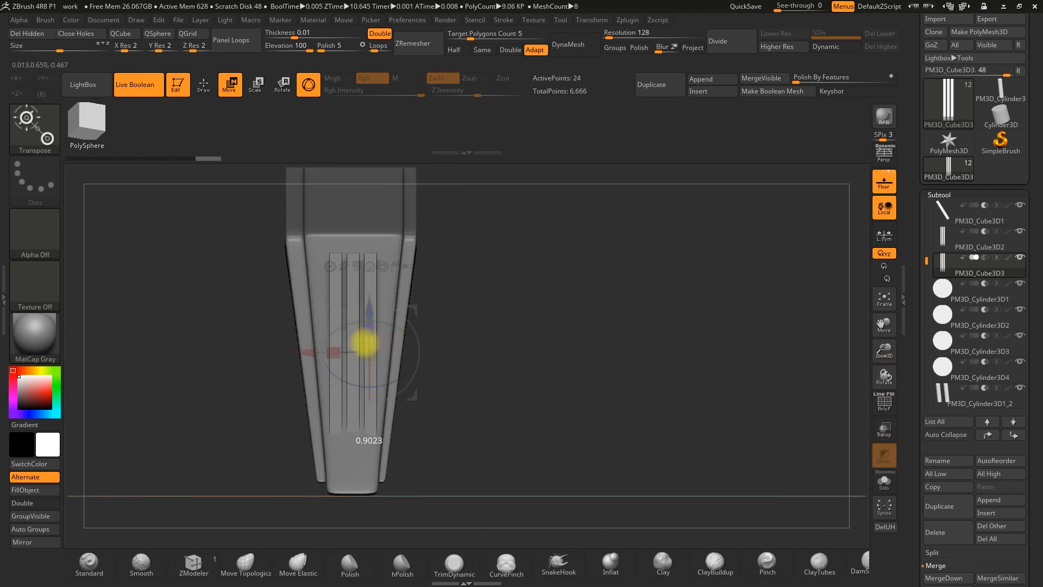
drag(367, 400, 367, 407)
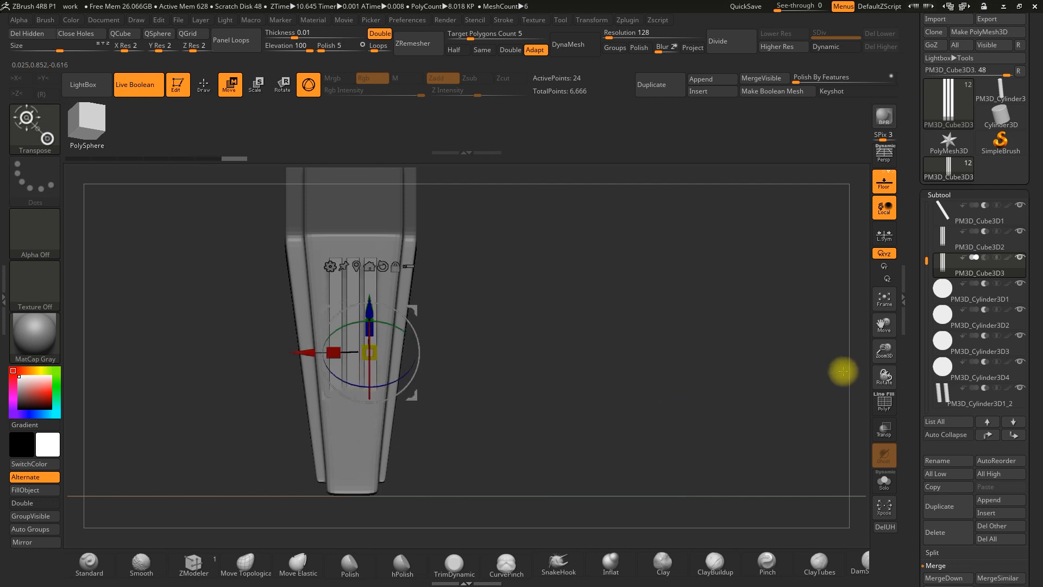
mouse_move(988, 260)
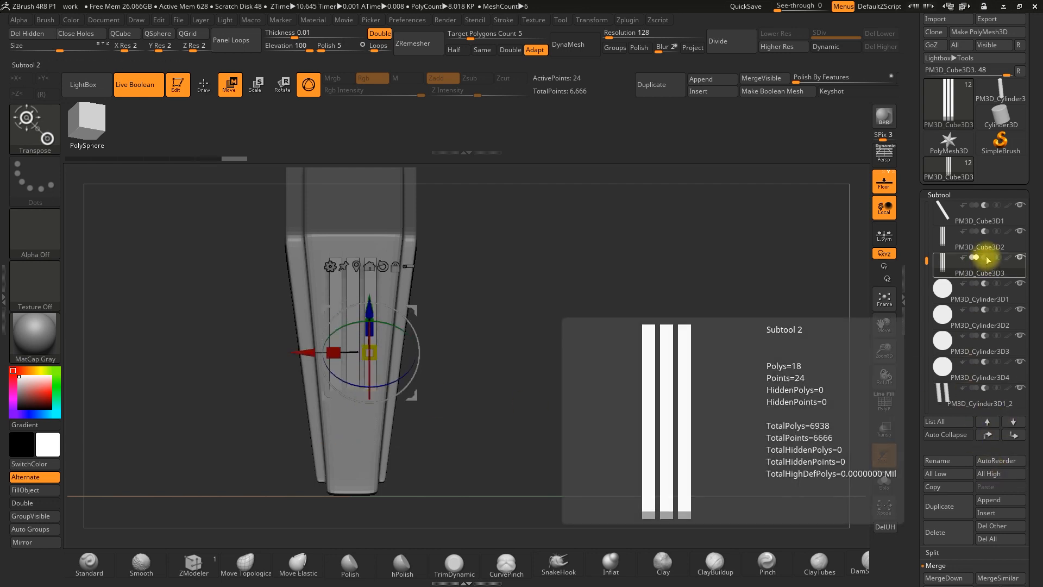
Shorten the slot cutters and slide them up along the lower segment's front face on their Y axis.
drag(634, 310, 625, 363)
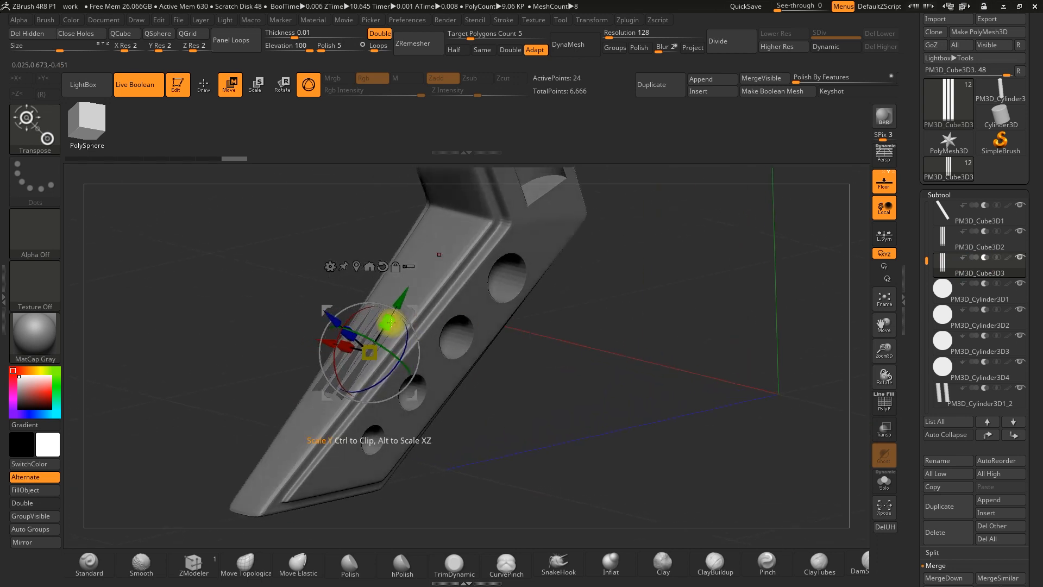
drag(379, 320, 384, 316)
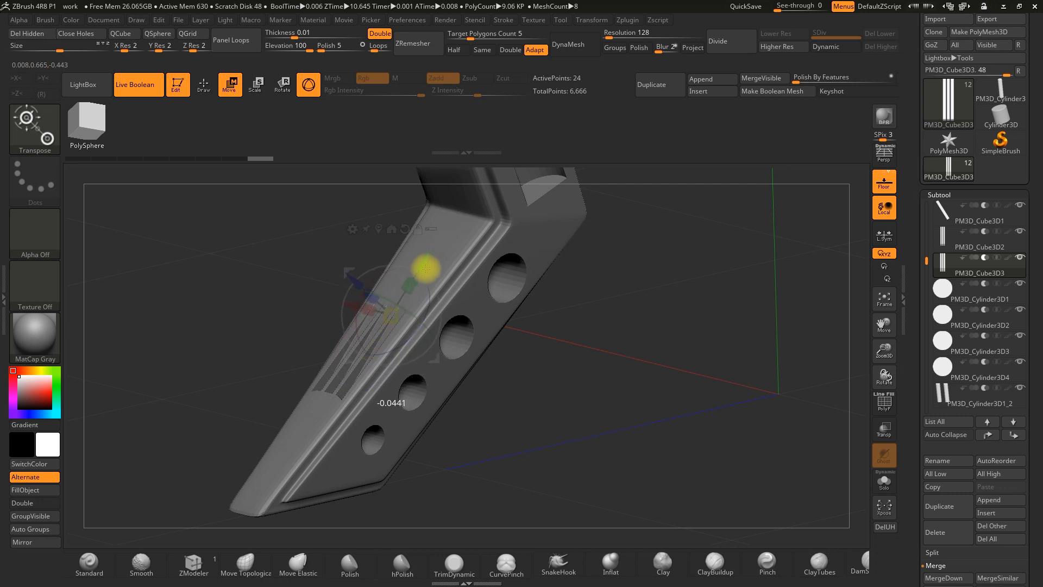
shift+drag(489, 331, 637, 384)
drag(476, 338, 462, 320)
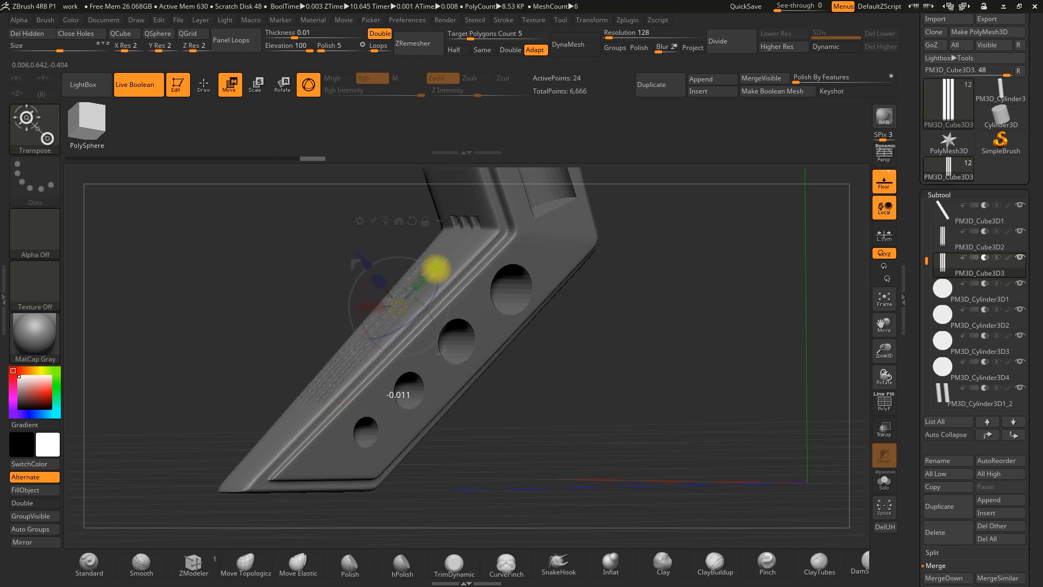
Nudge the slot cutters along Z to adjust the groove depth in the lower segment, undoing one adjustment.
drag(502, 333, 478, 360)
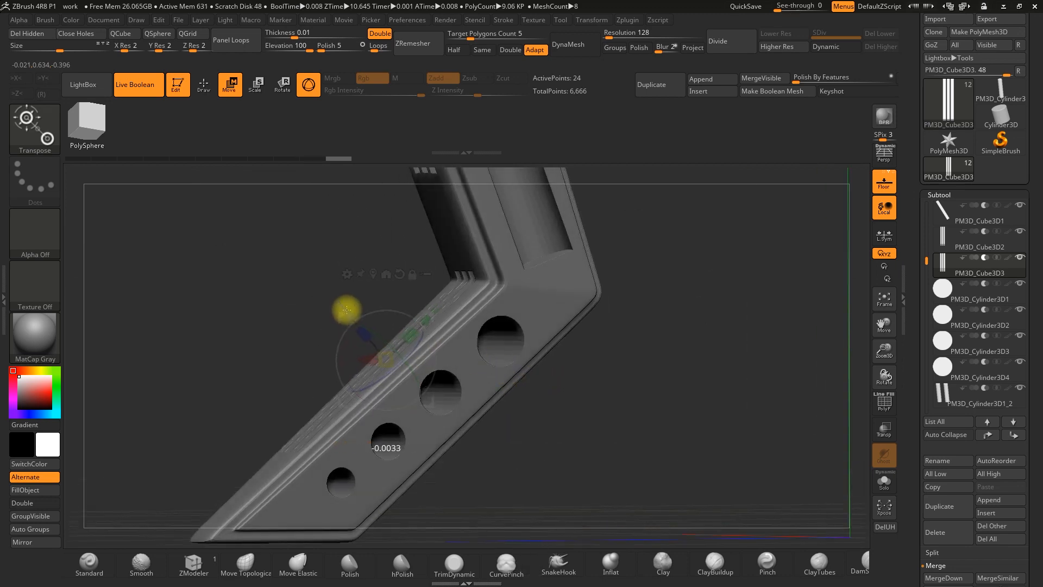
mouse_move(307, 306)
mouse_down()
mouse_move(295, 324)
mouse_move(305, 324)
mouse_up()
drag(503, 366, 474, 369)
key(ctrl+z)
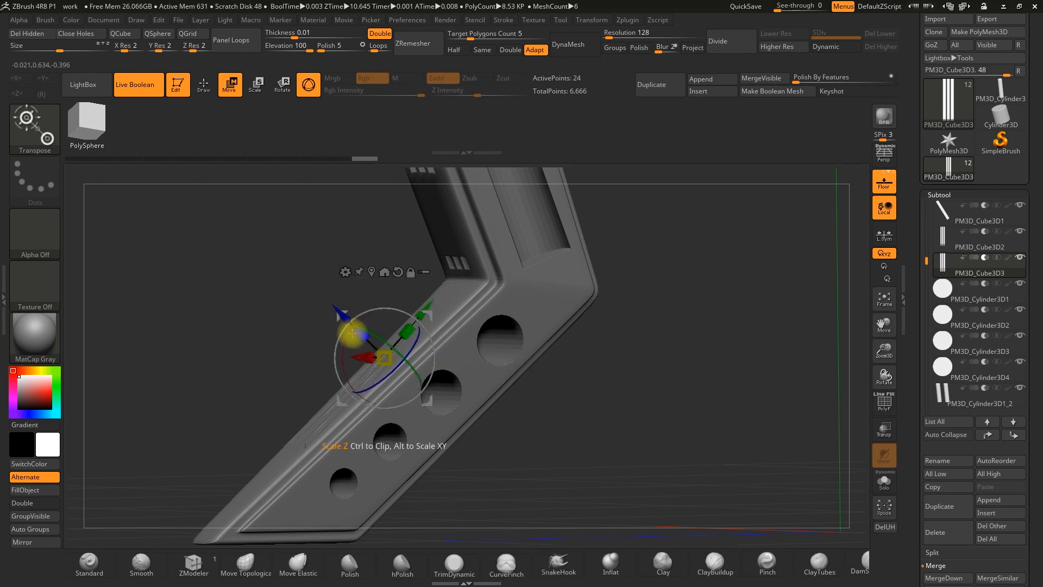
drag(282, 334, 460, 362)
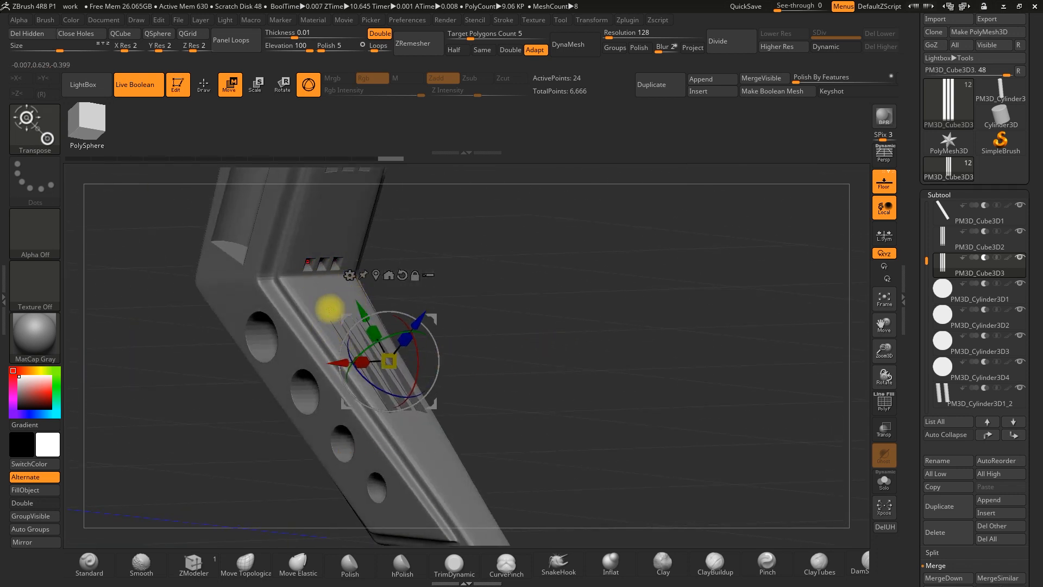
shift+drag(579, 281, 549, 285)
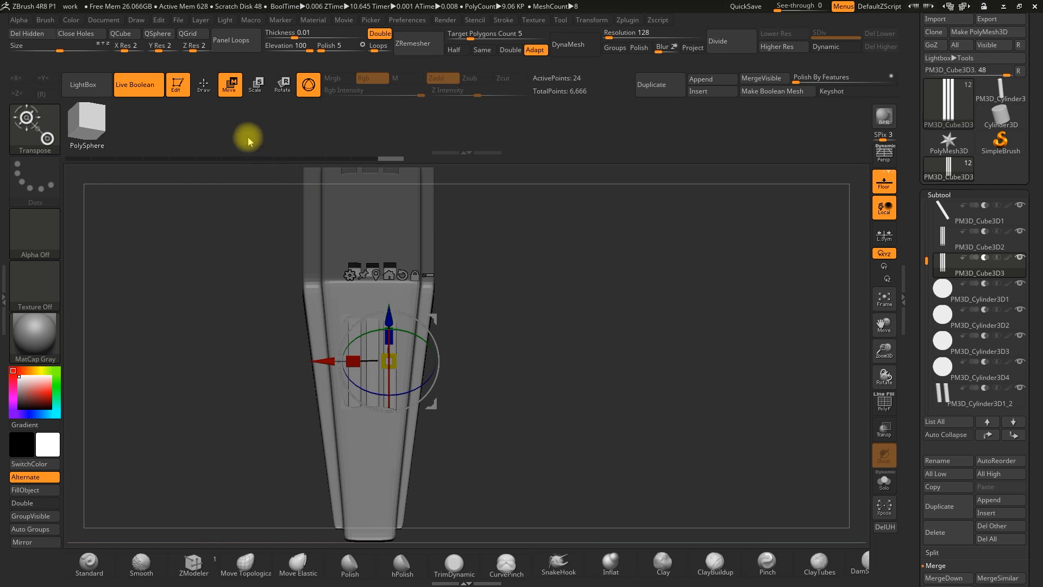
Insert a Cylinder3D as a new subtool after PM3D_Cube3D3.
key(q)
mouse_move(880, 370)
mouse_down()
mouse_move(871, 326)
mouse_move(608, 310)
mouse_move(669, 325)
mouse_move(596, 319)
mouse_move(590, 450)
mouse_move(617, 396)
mouse_move(618, 337)
mouse_move(645, 368)
mouse_move(608, 368)
mouse_move(624, 357)
mouse_move(601, 363)
mouse_move(661, 359)
mouse_up()
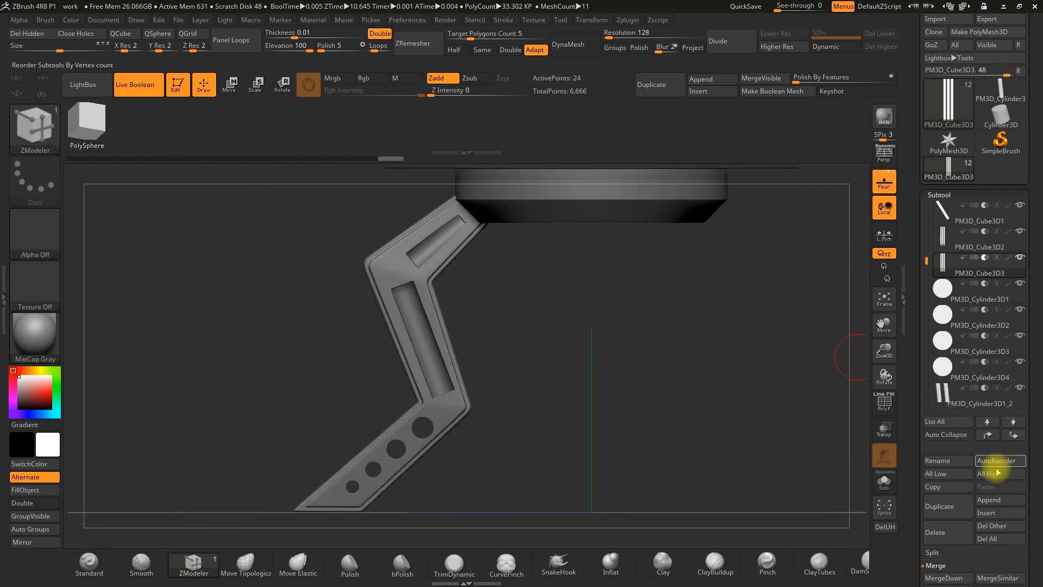
click(986, 513)
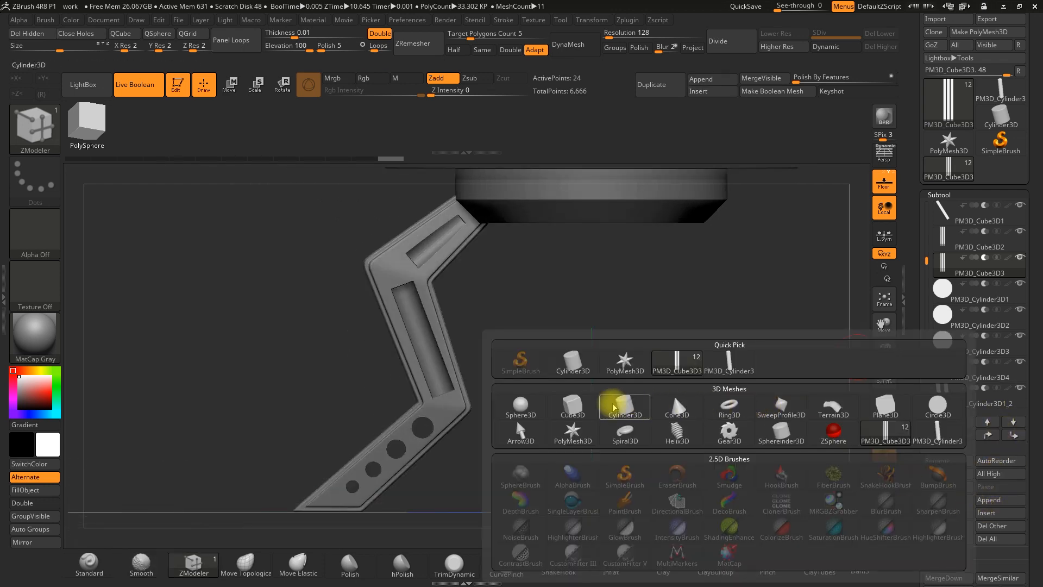
click(626, 408)
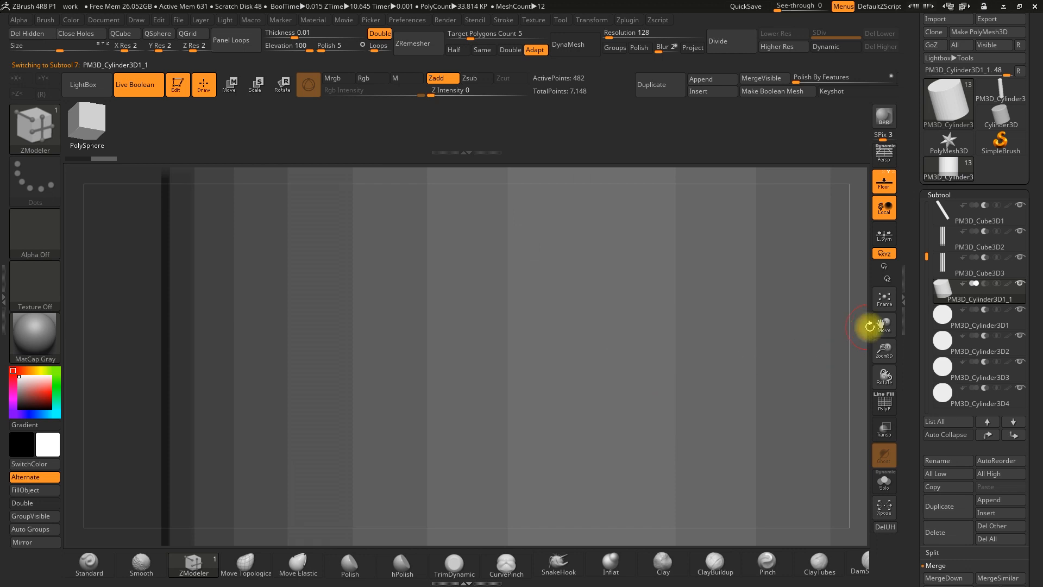
drag(886, 345, 861, 240)
alt+drag(771, 320, 755, 348)
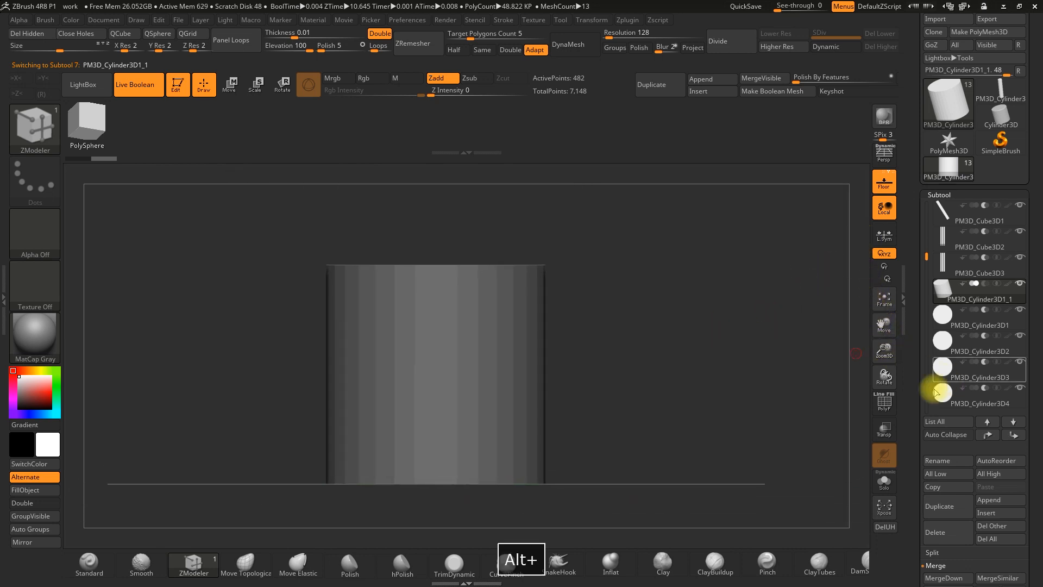
Display the new cylinder's polyframe with Live Boolean off, and delete its horizontal edge loops from the upper half downward.
click(886, 405)
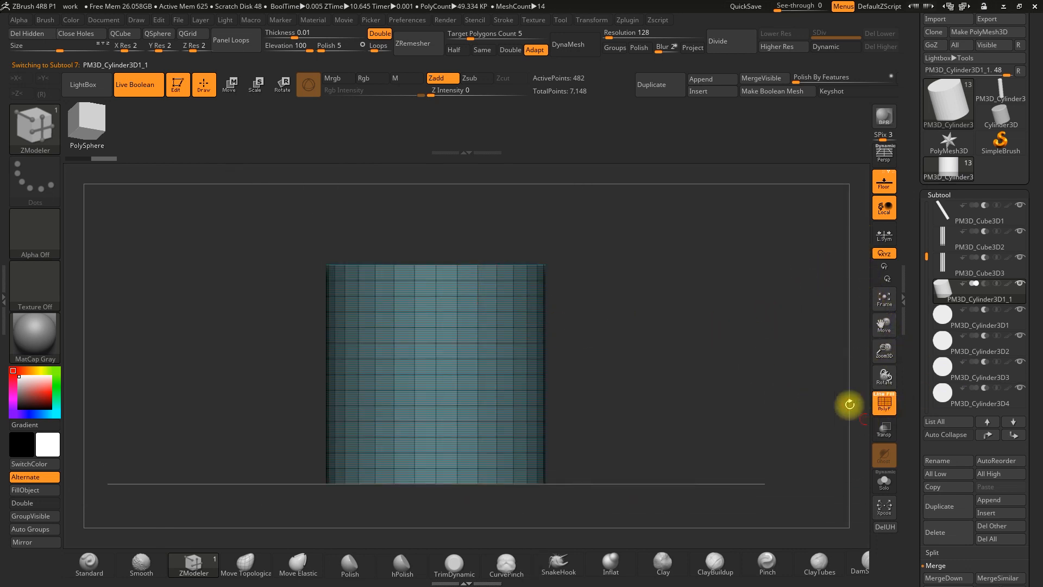
click(130, 89)
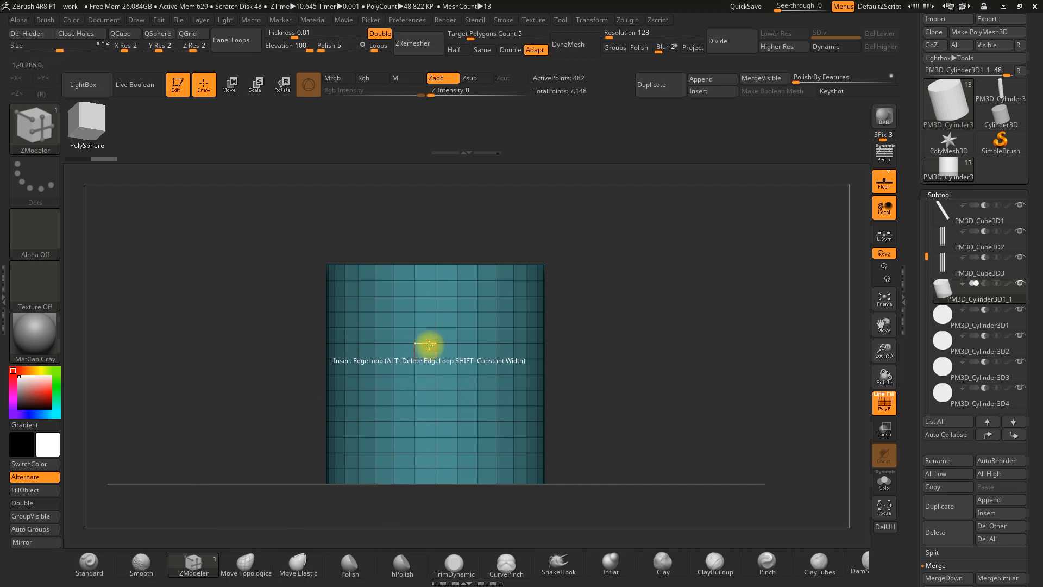
alt+click(429, 279)
alt+click(421, 297)
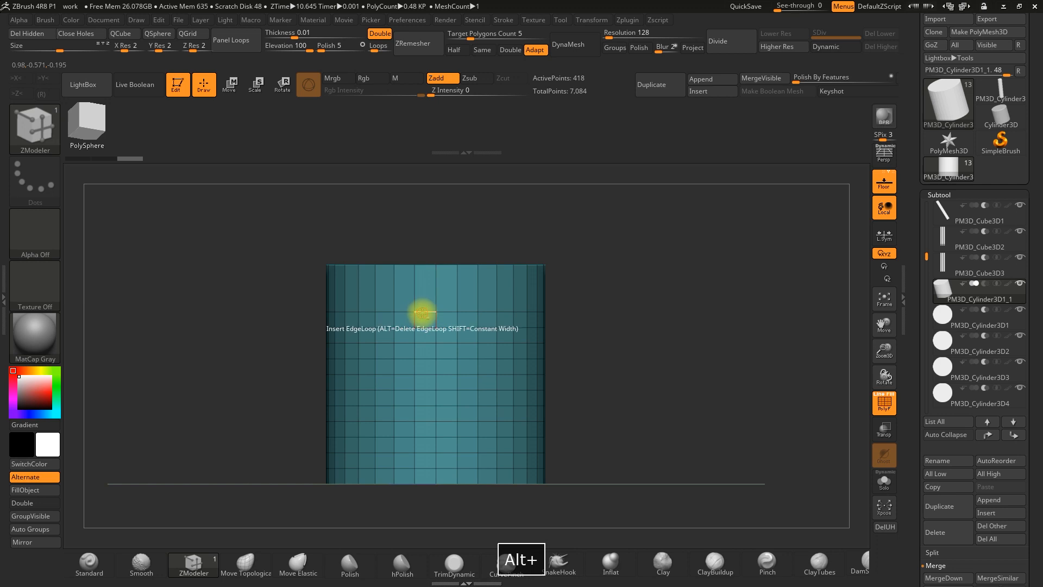
alt+click(422, 311)
alt+click(425, 339)
alt+click(424, 344)
alt+click(422, 359)
alt+click(426, 373)
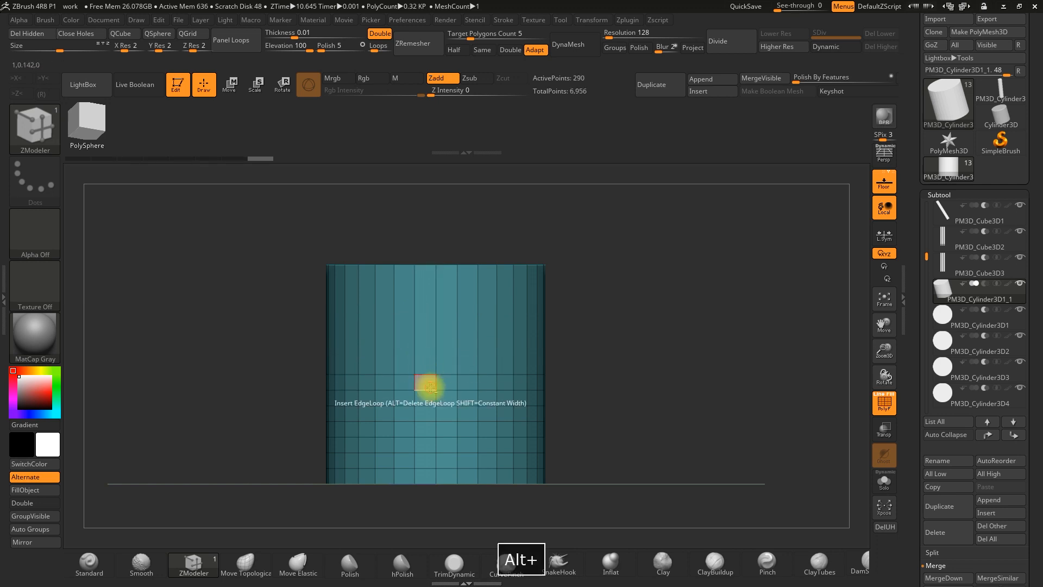
Delete the horizontal edge loops from the lower part of the cylinder, leaving only its vertical divisions.
key(ctrl+z)
alt+click(426, 374)
alt+click(425, 406)
alt+click(425, 422)
alt+click(425, 436)
alt+click(424, 451)
alt+click(424, 469)
Stretch the cylinder vertically into a tall column with the Move gizmo.
click(232, 85)
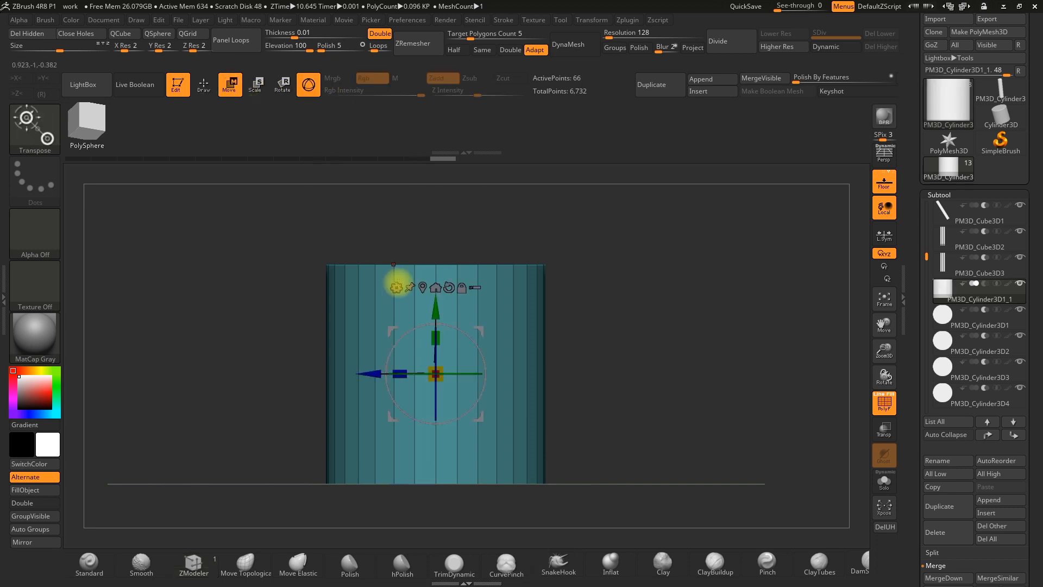
key(ctrl+z)
drag(432, 341, 486, 205)
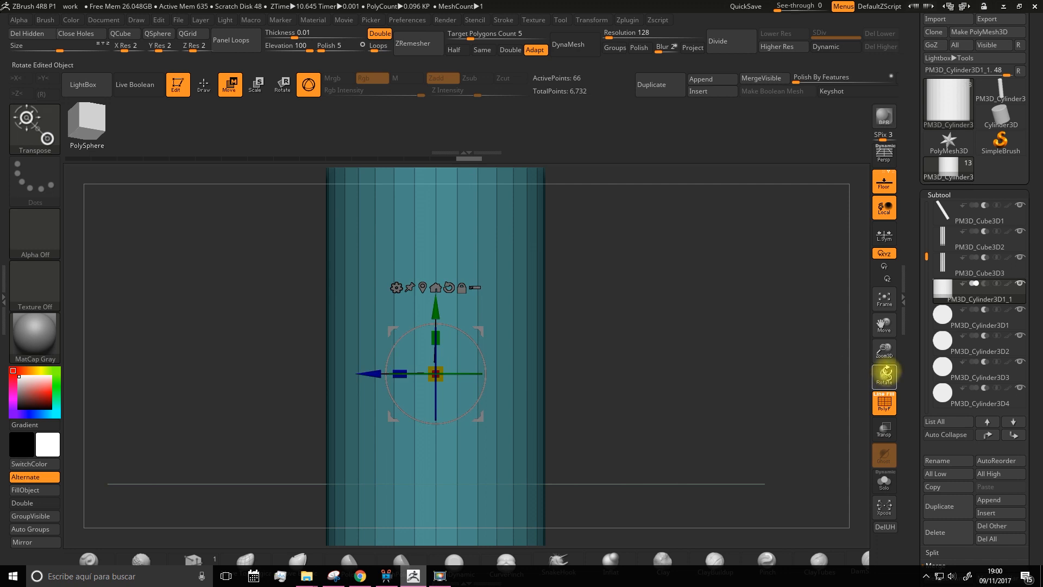
drag(885, 353, 864, 300)
drag(432, 332, 434, 256)
drag(888, 353, 886, 339)
alt+drag(584, 384, 603, 372)
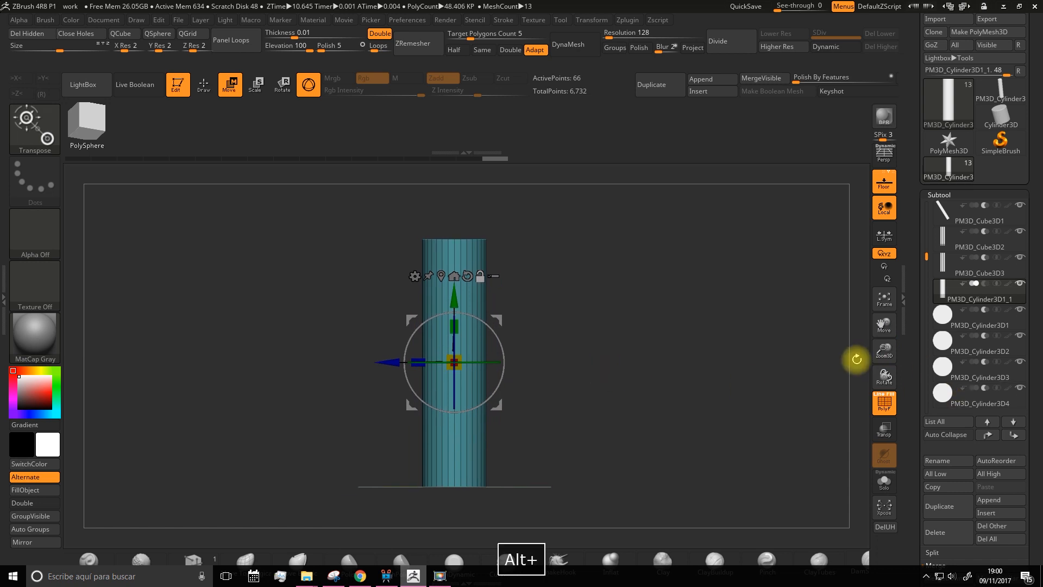
mouse_move(876, 344)
mouse_down()
mouse_move(875, 368)
mouse_move(871, 354)
mouse_up()
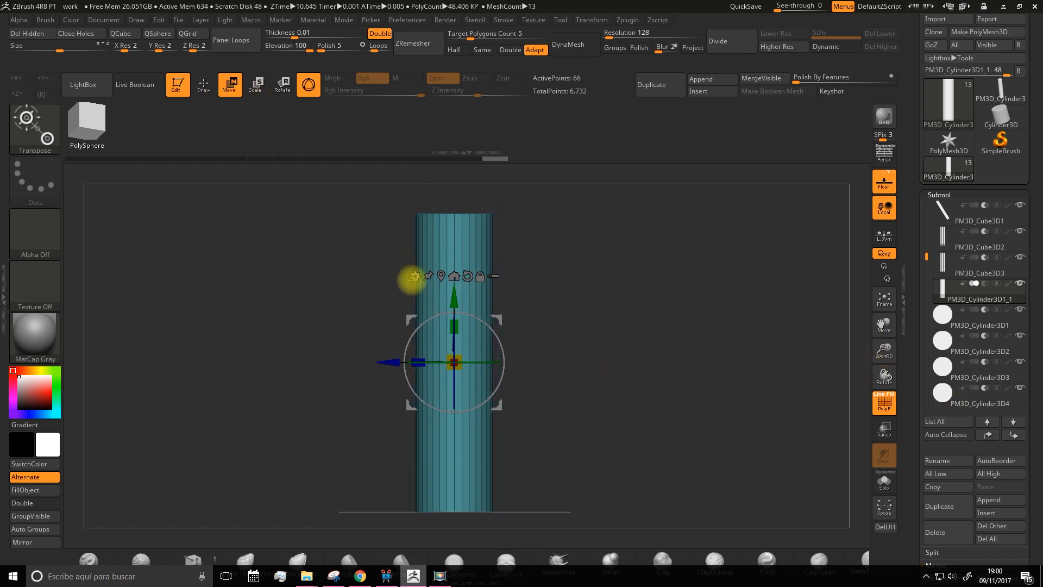
Scale the column down, lengthen it, and move it sideways clear of the domed robot body.
drag(456, 360, 380, 391)
drag(448, 330, 447, 291)
drag(391, 363, 344, 363)
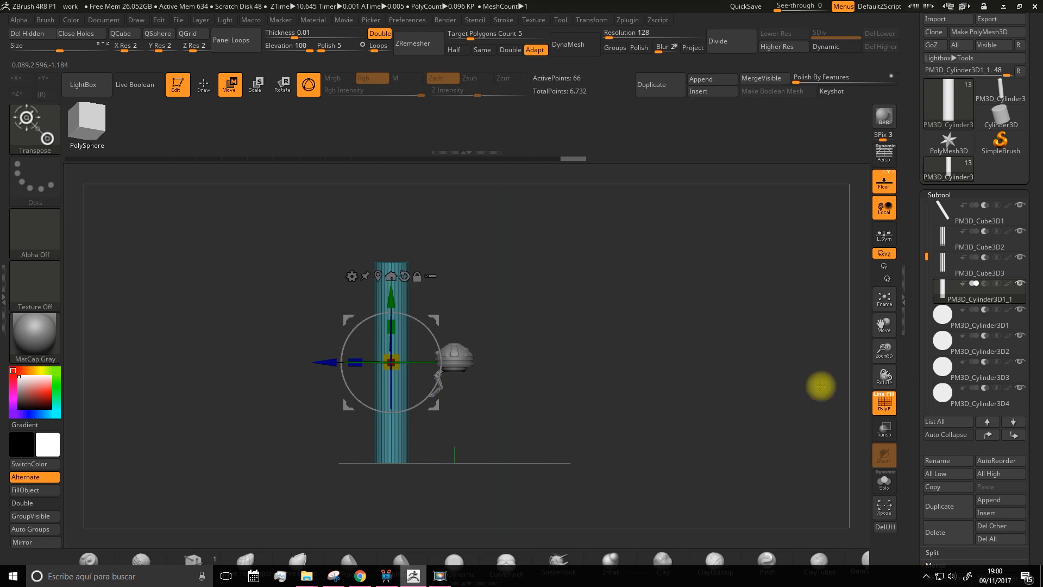
drag(884, 349, 859, 410)
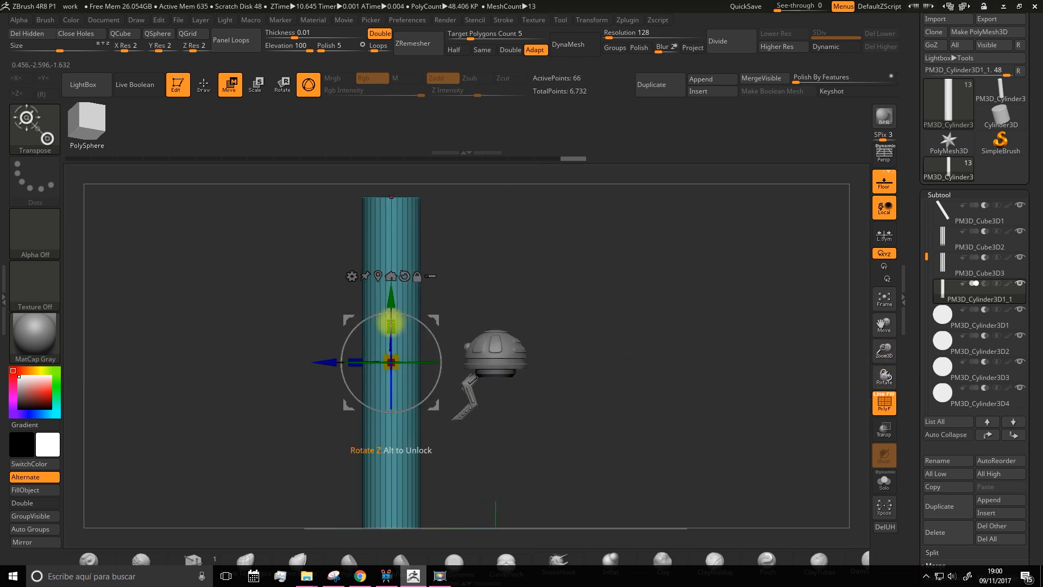
Shrink the column uniformly once more and stretch it taller into a slimmer pole beside the robot.
drag(387, 359, 449, 430)
drag(390, 325, 392, 312)
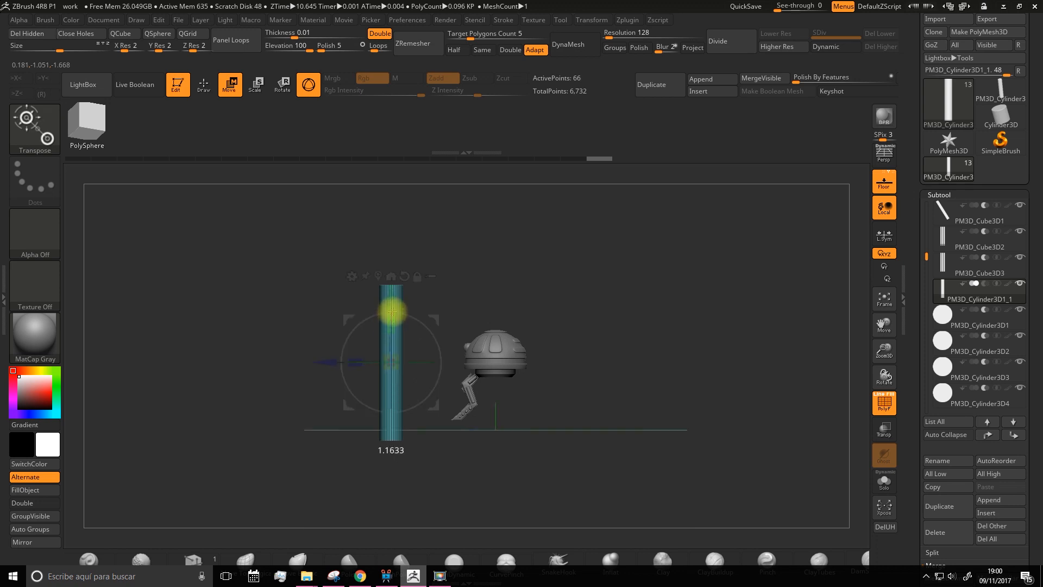
drag(881, 351, 868, 380)
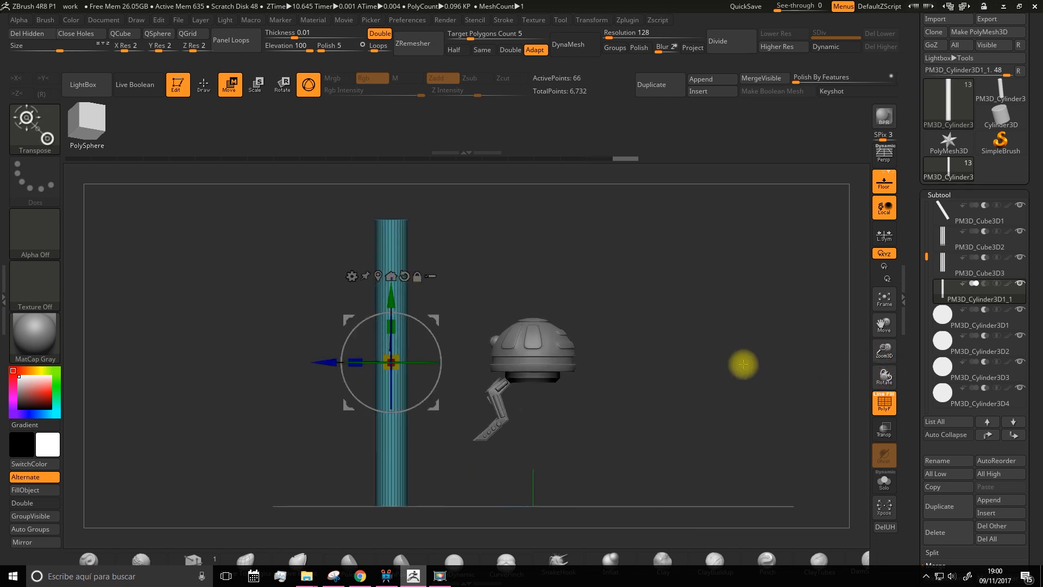
With the ZModeler brush, insert two horizontal edge loops around the column, one near its top and one around its middle.
alt+drag(742, 363, 753, 364)
key(q)
key(b)
key(z)
key(m)
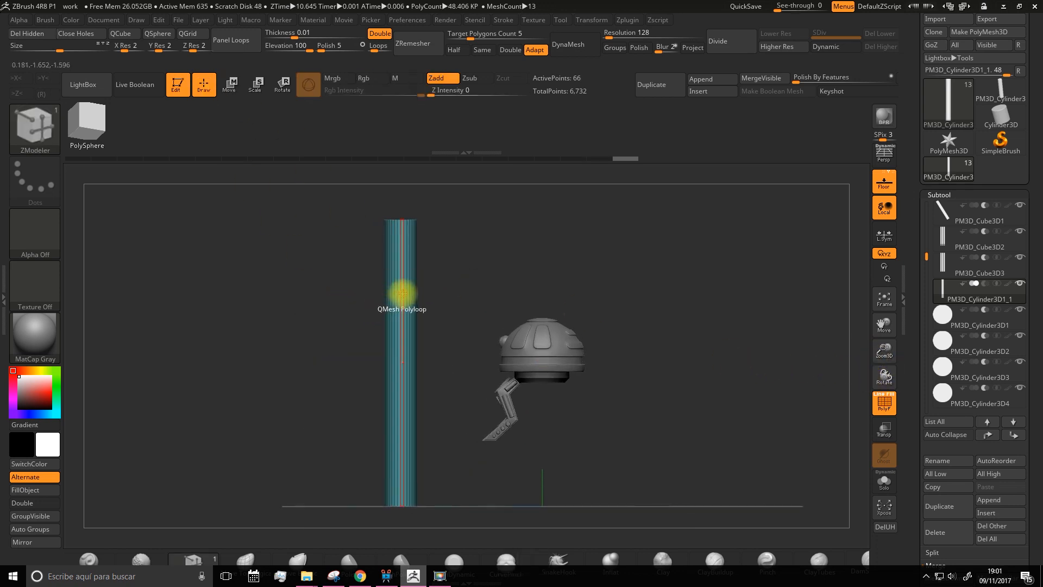
drag(884, 350, 536, 378)
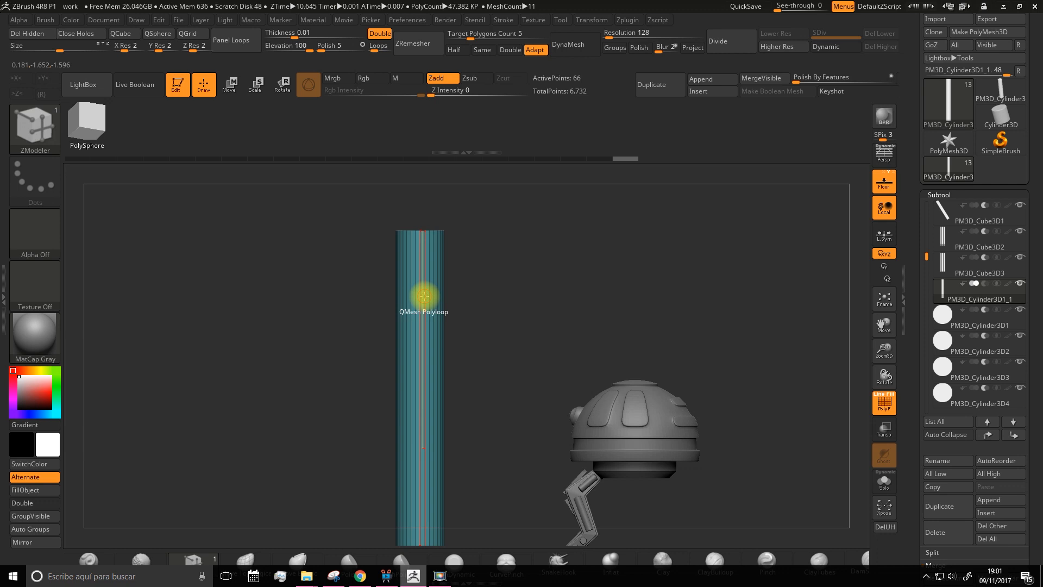
drag(429, 307, 430, 334)
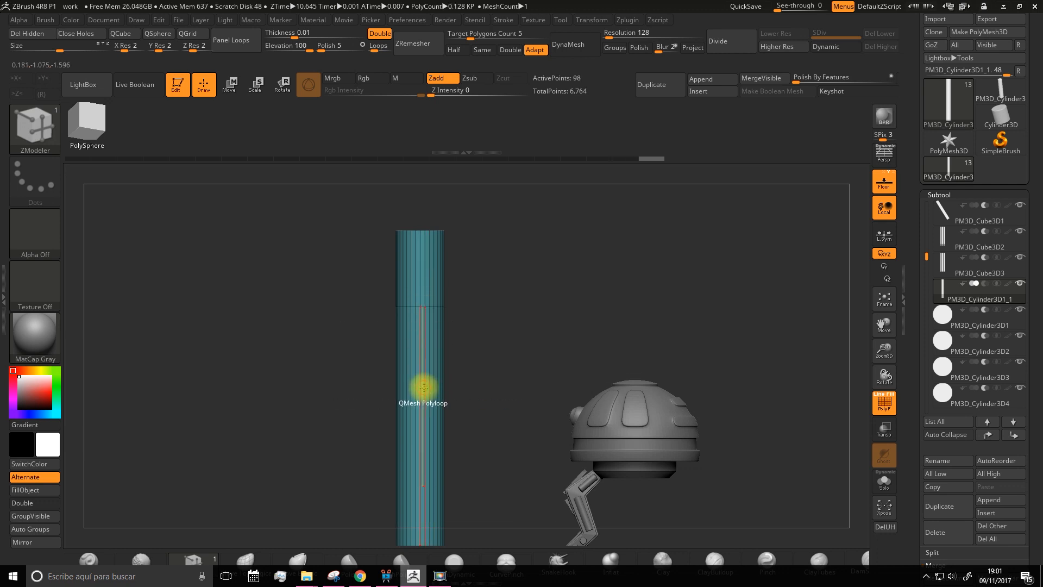
alt+drag(488, 443, 488, 361)
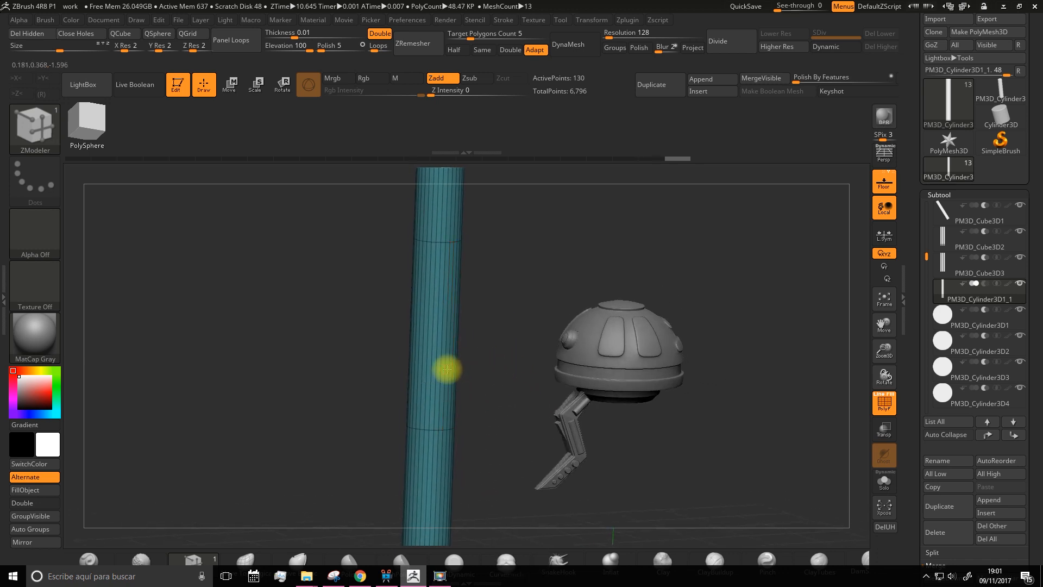
key(ctrl+z)
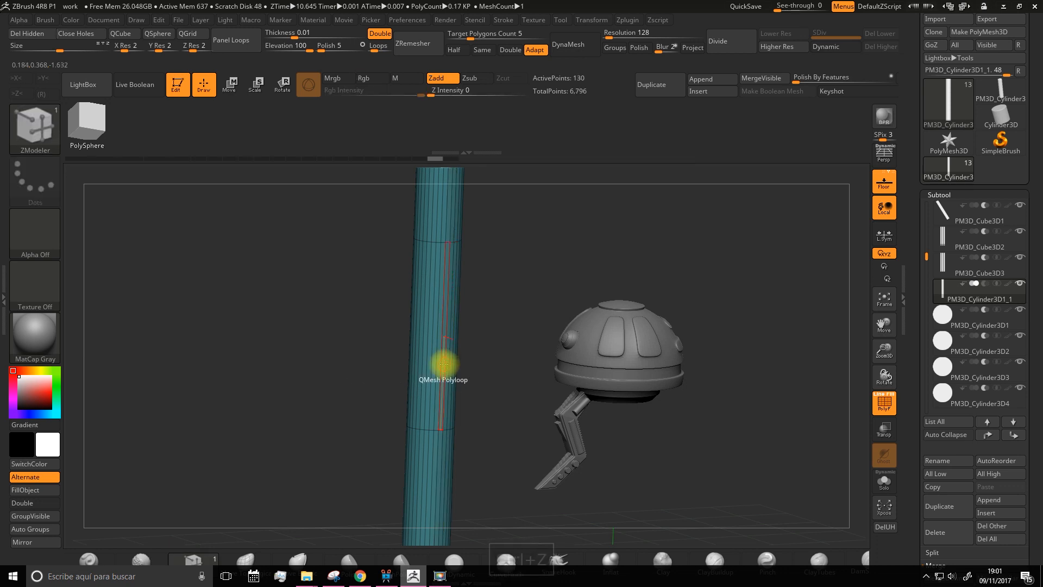
Set the QMesh target to A Single Poly and extrude the polygons between the two edge loops outward as a raised band.
key(space)
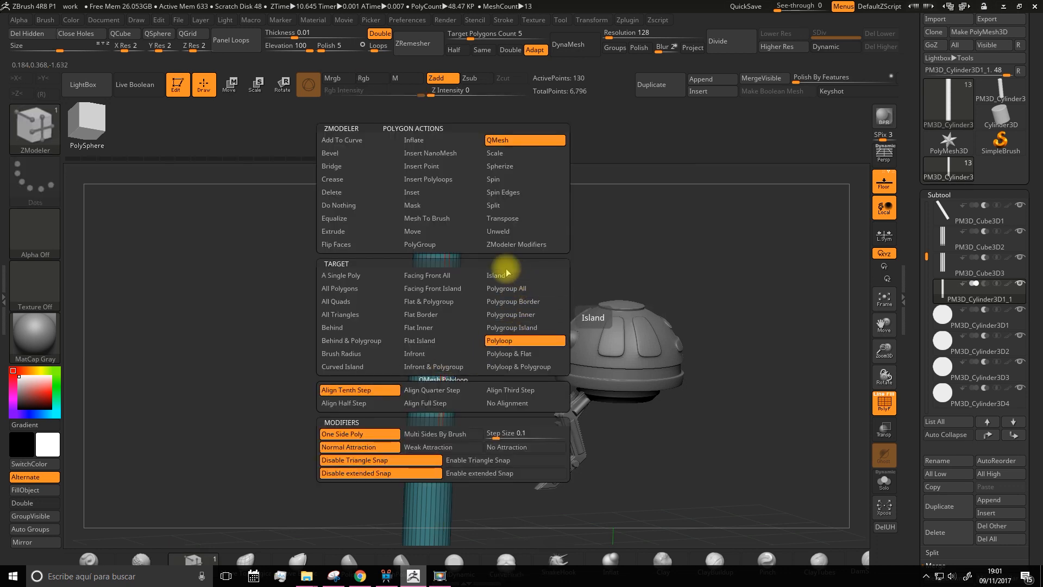
click(357, 276)
drag(884, 351, 870, 430)
alt+drag(429, 384, 516, 360)
mouse_move(423, 352)
alt+mouse_down()
mouse_move(282, 331)
mouse_move(392, 355)
mouse_move(333, 323)
alt+mouse_up()
drag(302, 313, 343, 337)
alt+drag(383, 367, 365, 363)
drag(368, 363, 348, 337)
key(ctrl+z)
drag(531, 373, 462, 368)
mouse_move(349, 356)
alt+mouse_down()
mouse_move(337, 354)
mouse_move(552, 401)
mouse_move(503, 401)
alt+mouse_up()
Insert two horizontal edge loops around the column section below the raised band.
drag(881, 352, 819, 274)
alt+drag(732, 336, 547, 319)
drag(884, 350, 866, 440)
alt+drag(674, 426, 696, 331)
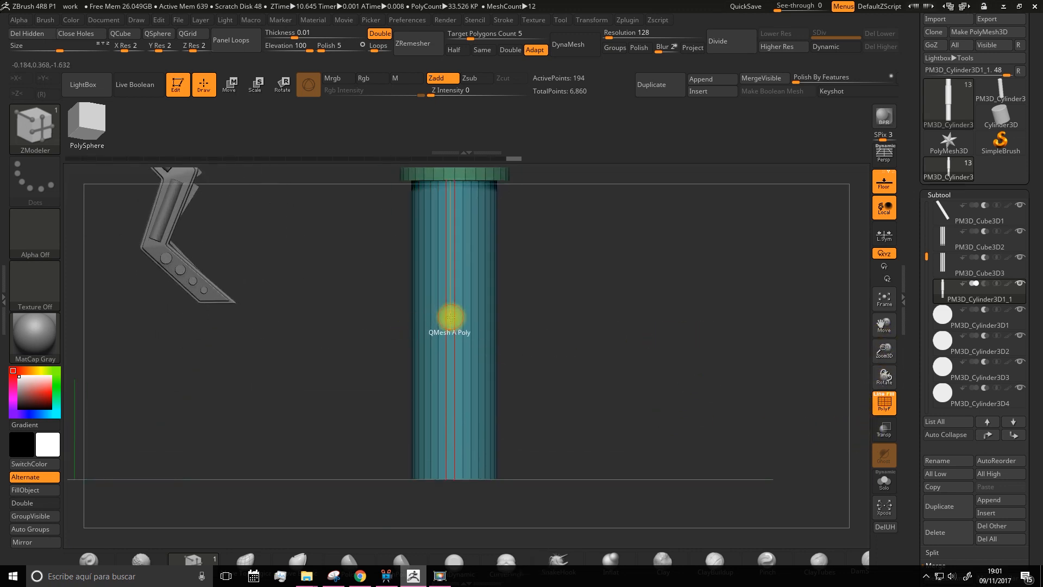
drag(453, 318, 459, 273)
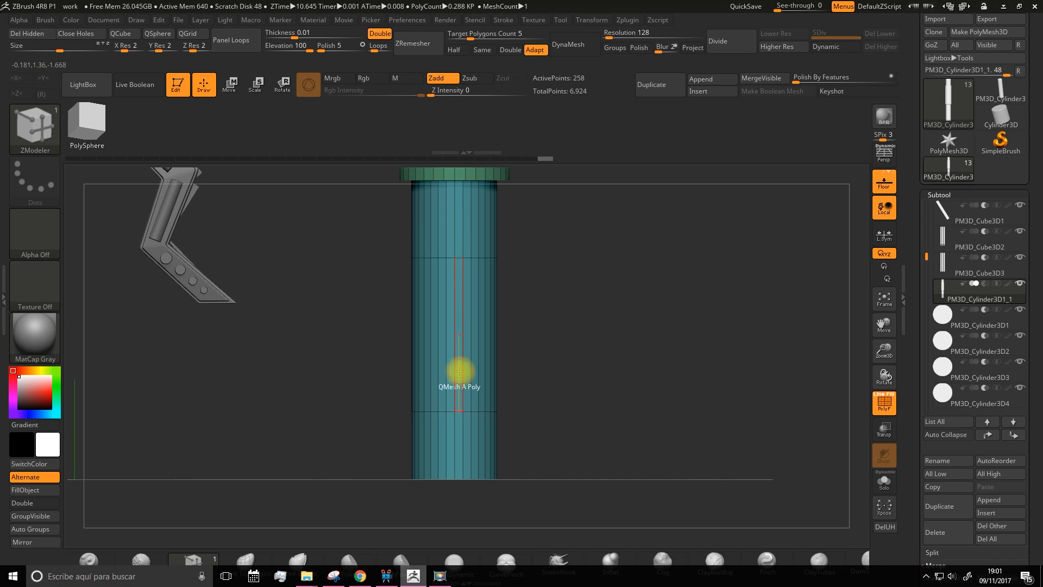
Mark all polygons between the two lower edge loops and extrude them outward with QMesh as a second raised band.
mouse_move(461, 372)
alt+mouse_down()
mouse_move(506, 373)
mouse_move(402, 372)
mouse_move(377, 392)
mouse_move(406, 396)
mouse_move(348, 389)
mouse_move(375, 398)
mouse_move(339, 373)
alt+mouse_up()
drag(430, 357, 407, 372)
drag(464, 342, 515, 403)
key(ctrl+z)
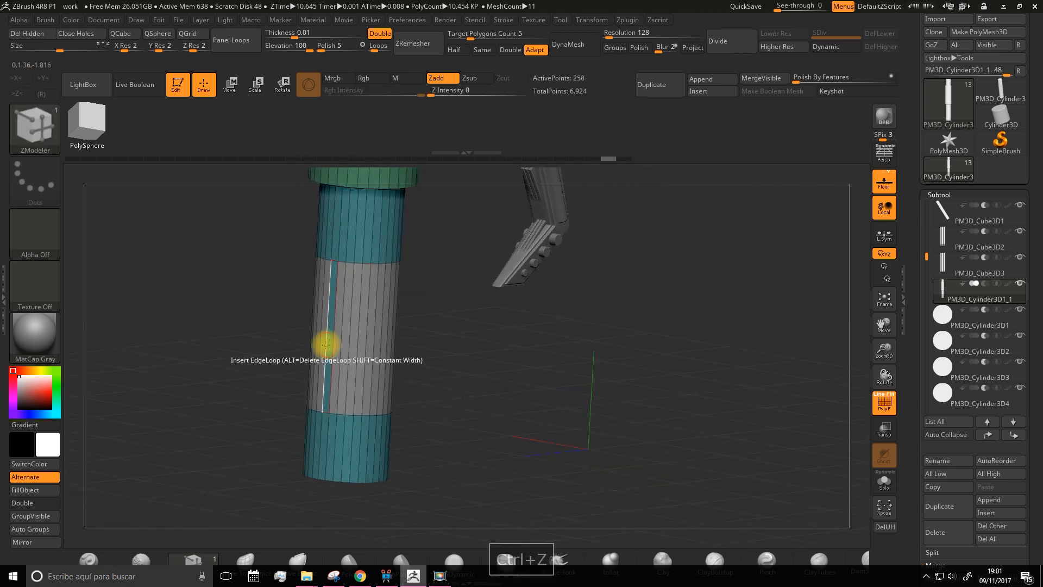
alt+click(330, 347)
drag(414, 363, 473, 378)
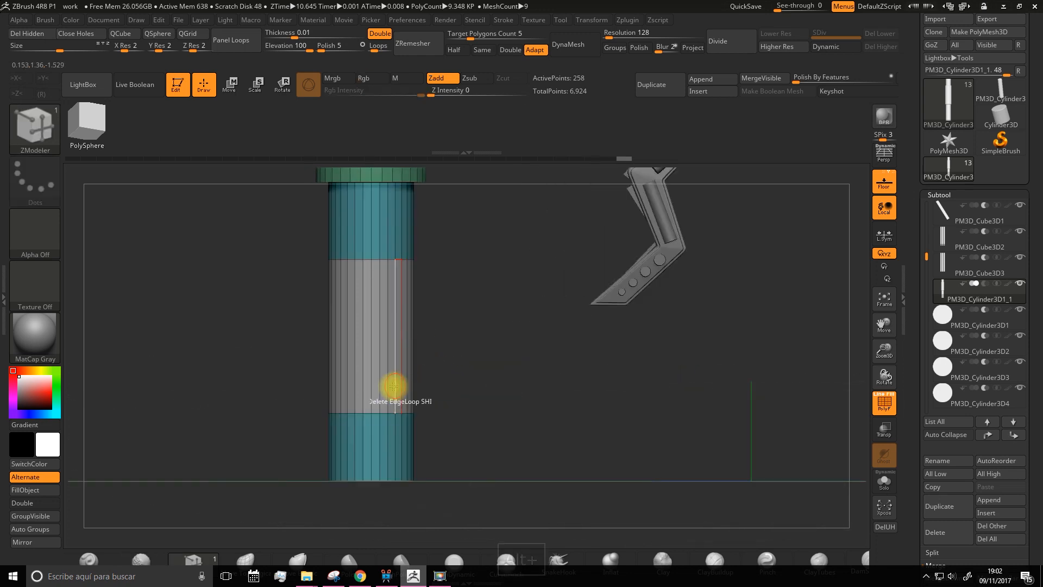
drag(381, 395, 420, 405)
key(ctrl+z)
Insert supporting edge loops at the bottom and top ends of the narrow section below the lower raised band.
alt+drag(477, 425, 502, 397)
click(393, 443)
drag(468, 429, 440, 392)
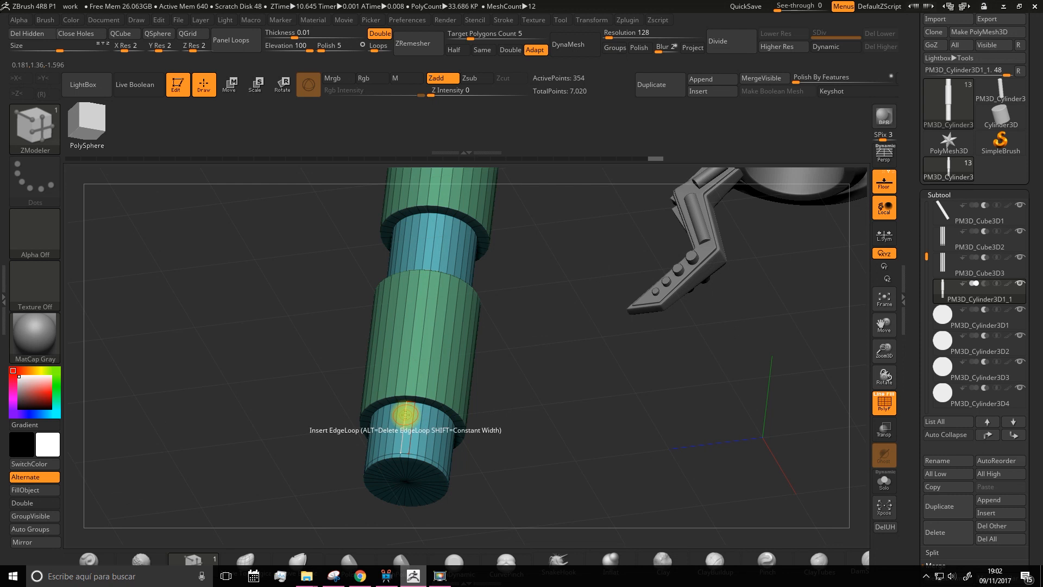
mouse_move(502, 406)
mouse_down()
mouse_move(519, 413)
mouse_move(511, 416)
mouse_up()
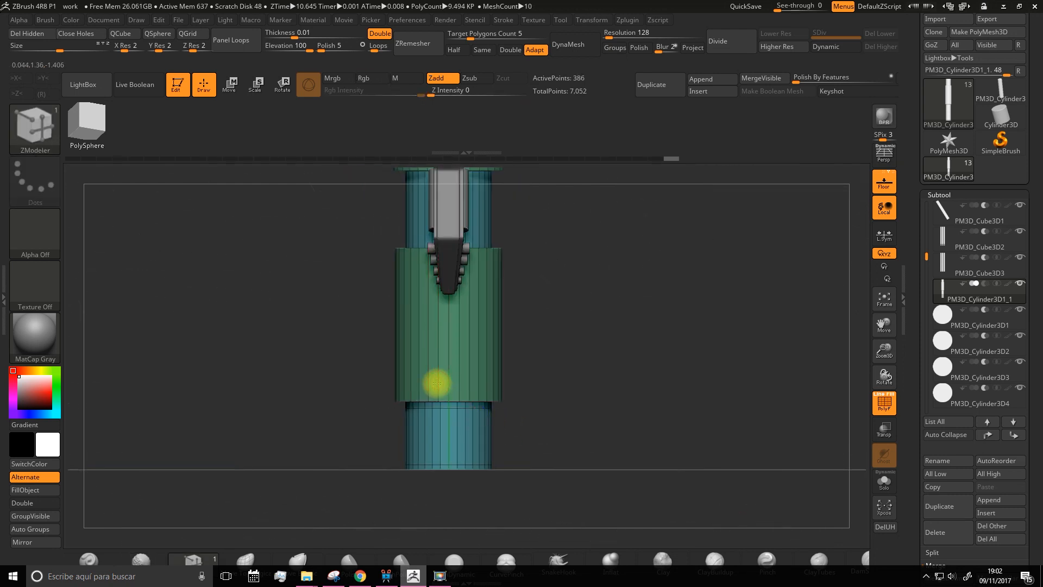
key(ctrl+z)
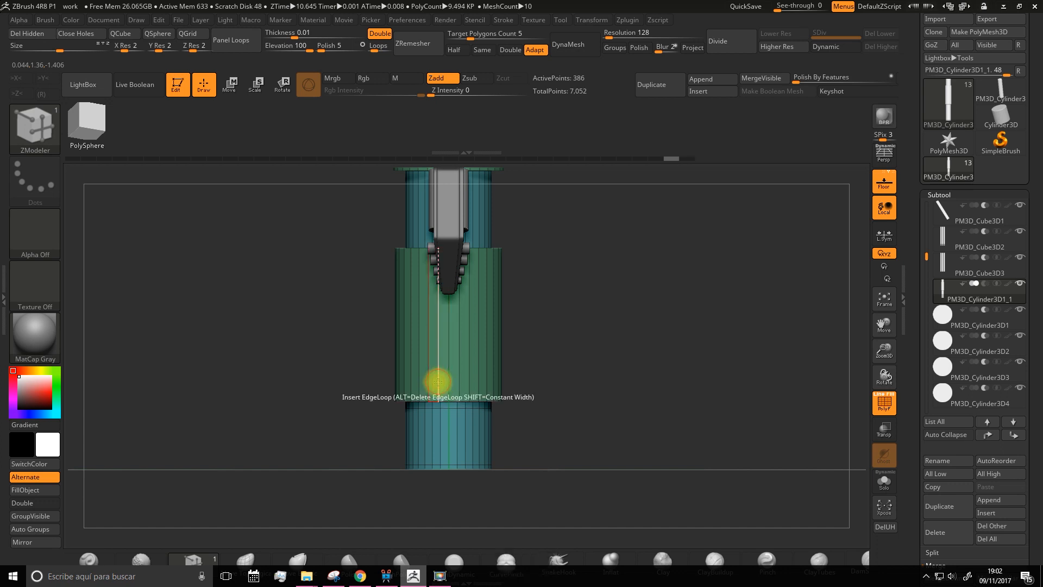
Insert supporting edge loops near the lower and upper edges of the lower raised band and on its underside.
drag(883, 353, 767, 467)
drag(525, 342, 528, 378)
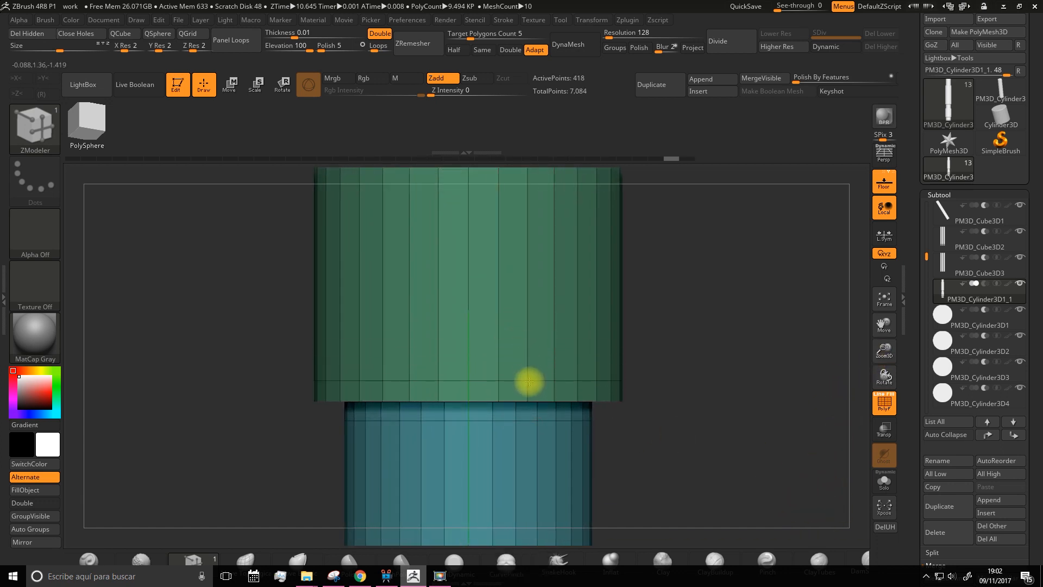
drag(749, 415, 739, 332)
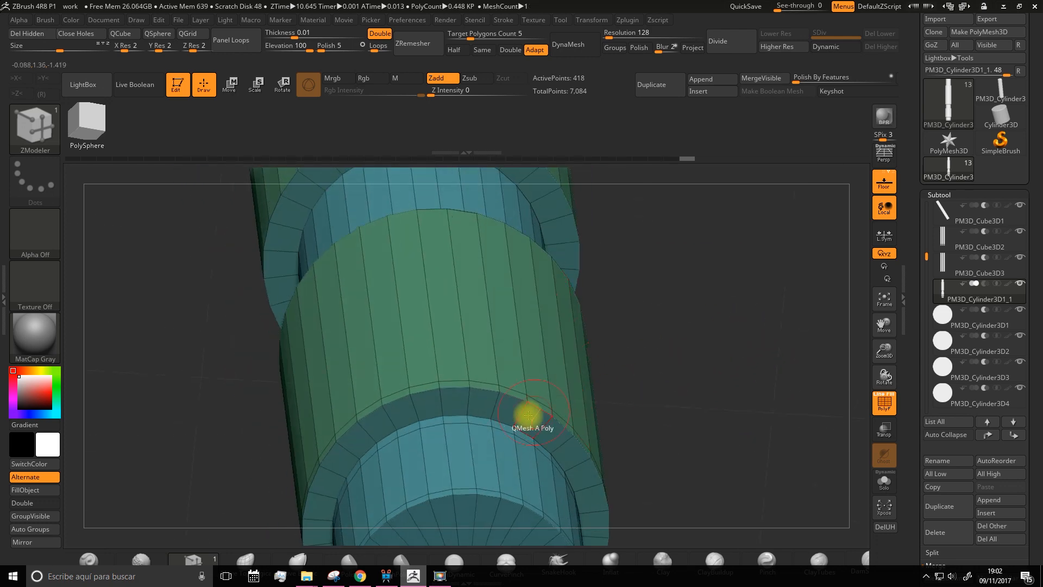
alt+drag(660, 355, 575, 390)
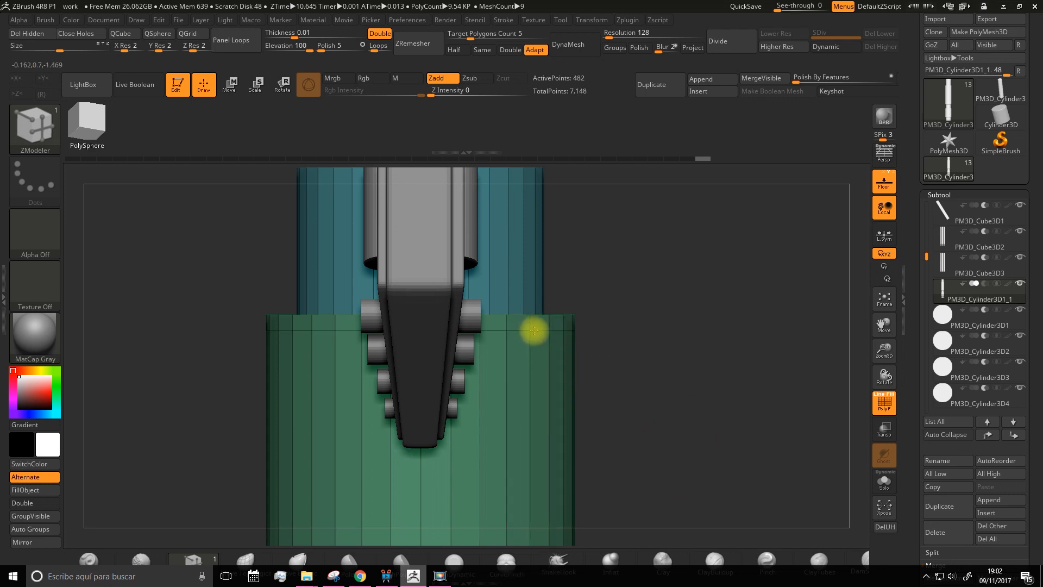
alt+drag(621, 288, 552, 308)
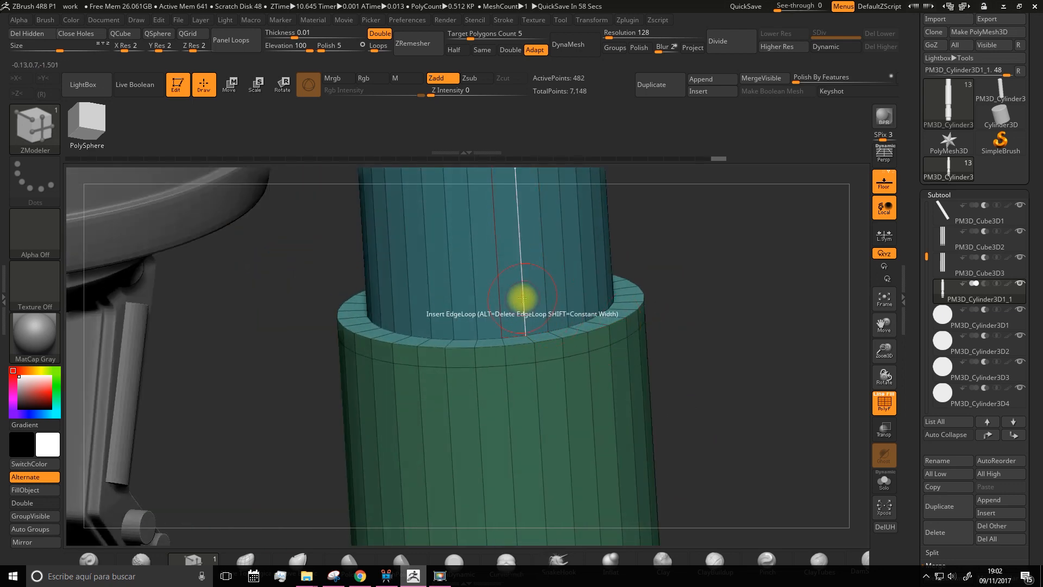
Add supporting edge loops to the narrow section between the bands and near the lower edge of the upper raised band.
drag(731, 277, 652, 364)
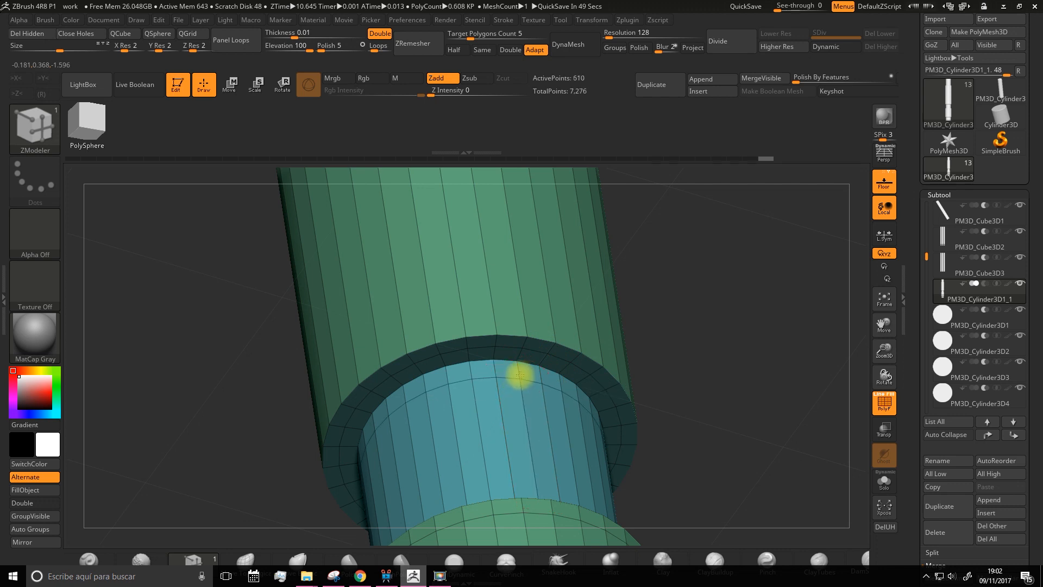
shift+drag(690, 305, 713, 319)
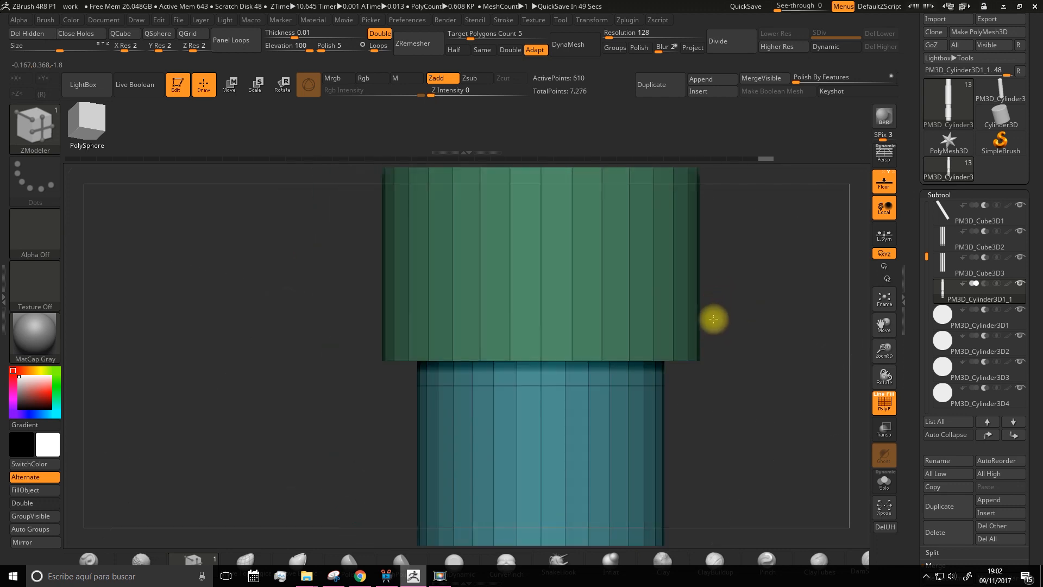
key(ctrl+z)
click(542, 328)
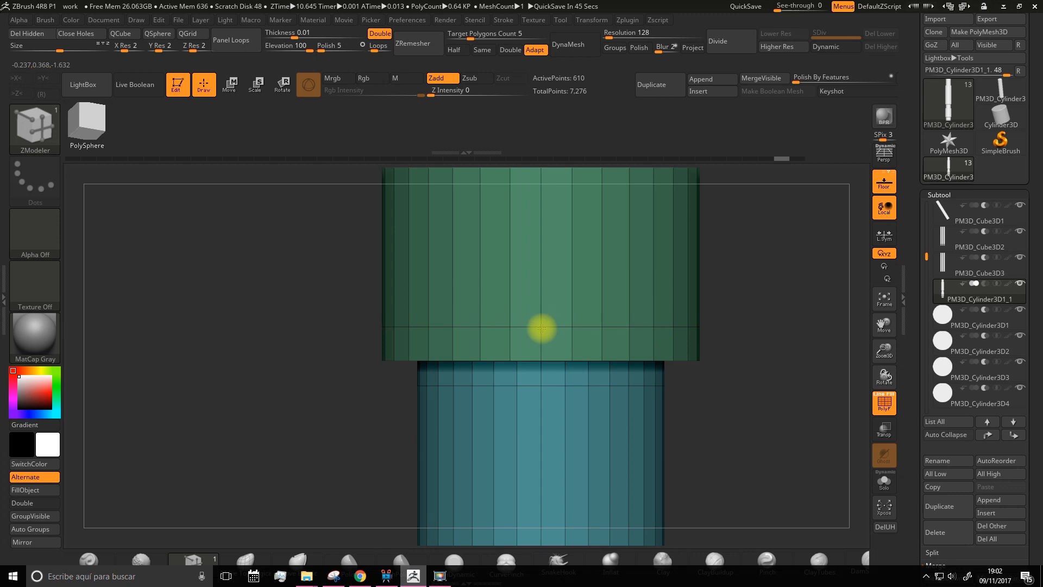
Insert supporting edge loops near the upper raised band's top edge and on its top rim.
alt+drag(760, 289, 717, 429)
alt+drag(727, 288, 713, 359)
alt+drag(717, 261, 694, 451)
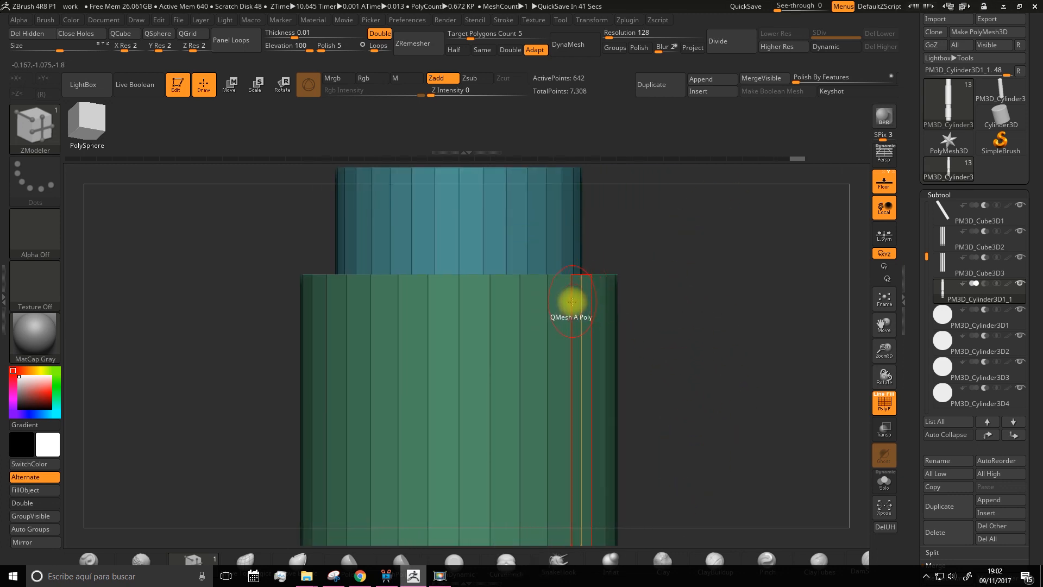
drag(682, 270, 559, 270)
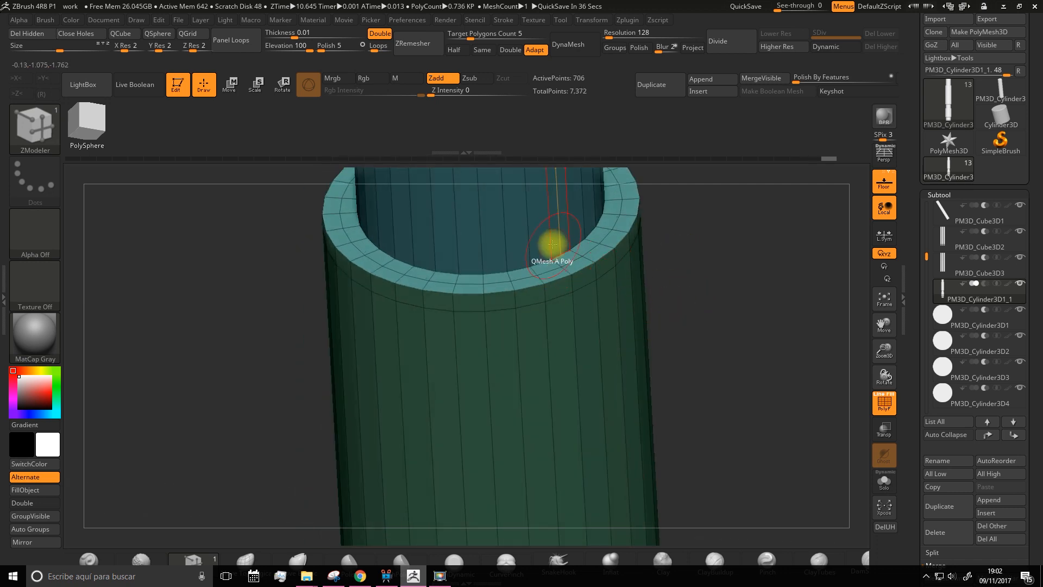
Insert supporting edge loops just below the column's top edge and on its top cap.
drag(723, 312, 704, 477)
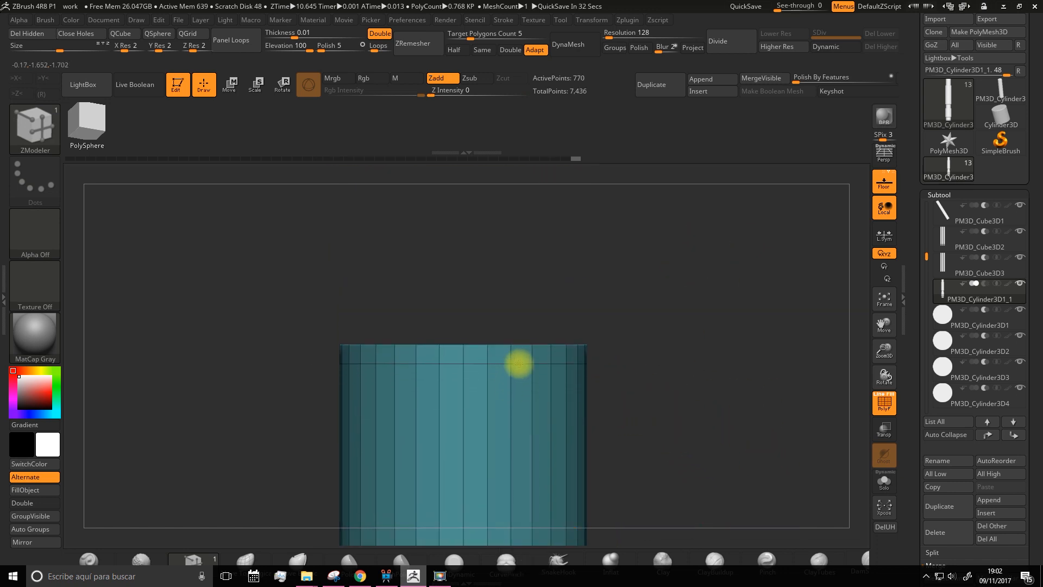
drag(617, 305, 498, 321)
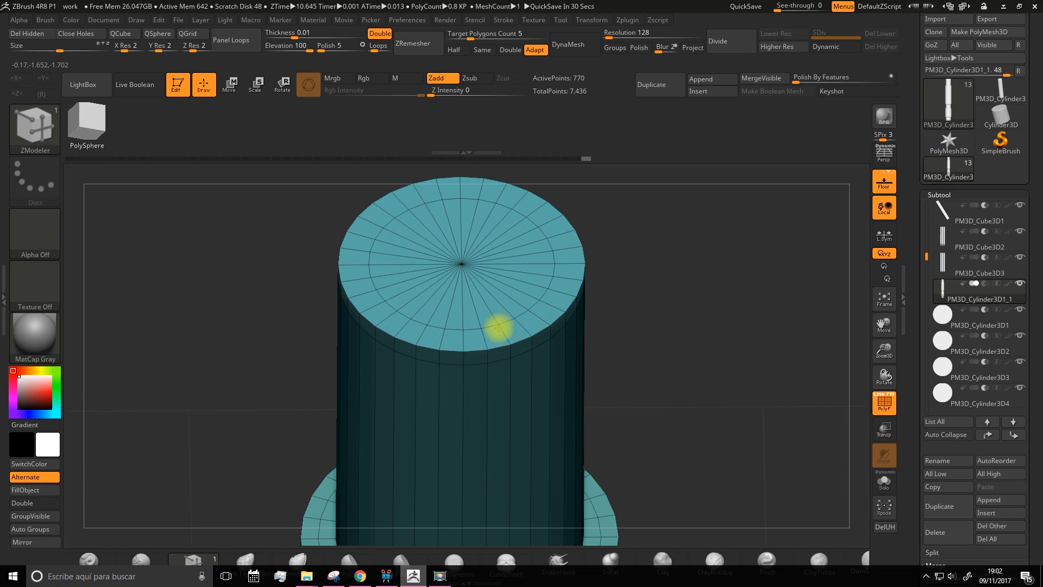
click(500, 328)
Insert a supporting edge loop on the column's bottom cap.
drag(881, 351, 825, 214)
drag(724, 365, 719, 174)
drag(879, 354, 889, 472)
alt+drag(736, 338, 738, 413)
click(557, 314)
drag(642, 276, 646, 433)
alt+drag(761, 314, 774, 404)
Turn on Dynamic Subdivision for the column and hide the polyframe to preview it smoothed.
drag(880, 349, 848, 248)
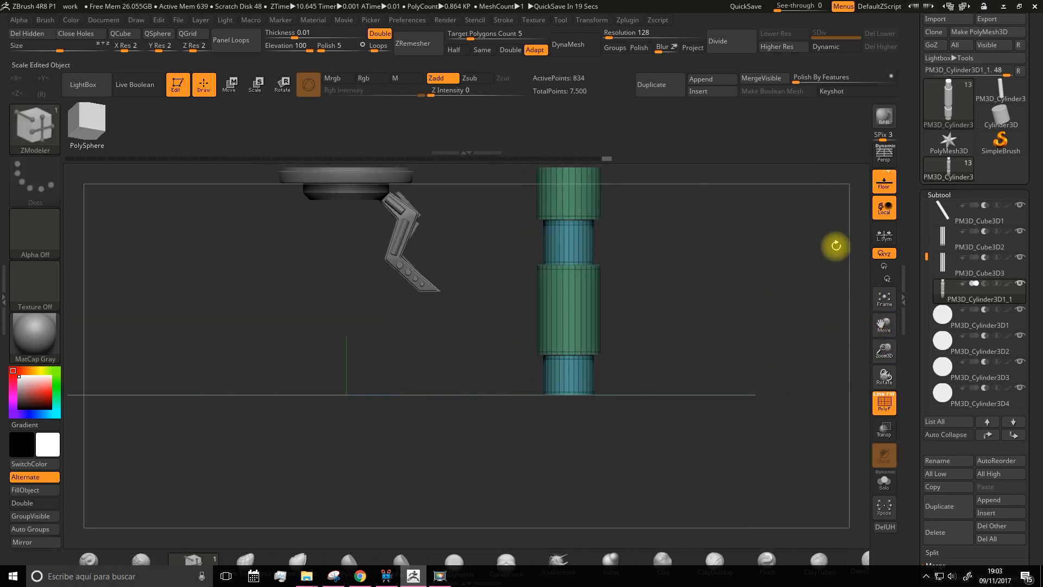
alt+drag(743, 263, 736, 354)
drag(881, 349, 869, 299)
alt+drag(729, 317, 732, 322)
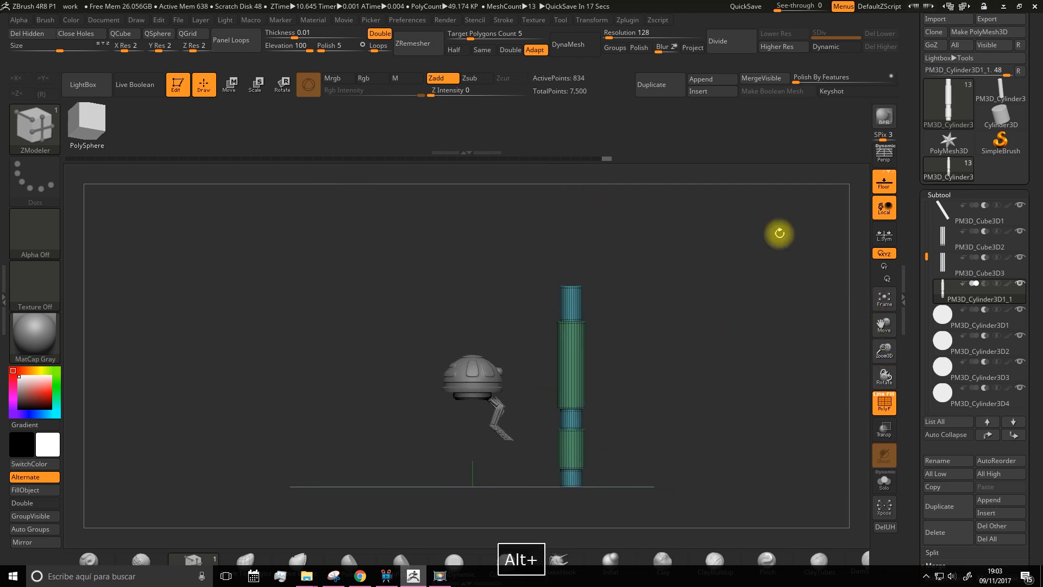
click(830, 46)
drag(883, 351, 874, 402)
alt+drag(714, 360, 717, 381)
click(885, 405)
drag(742, 340, 710, 337)
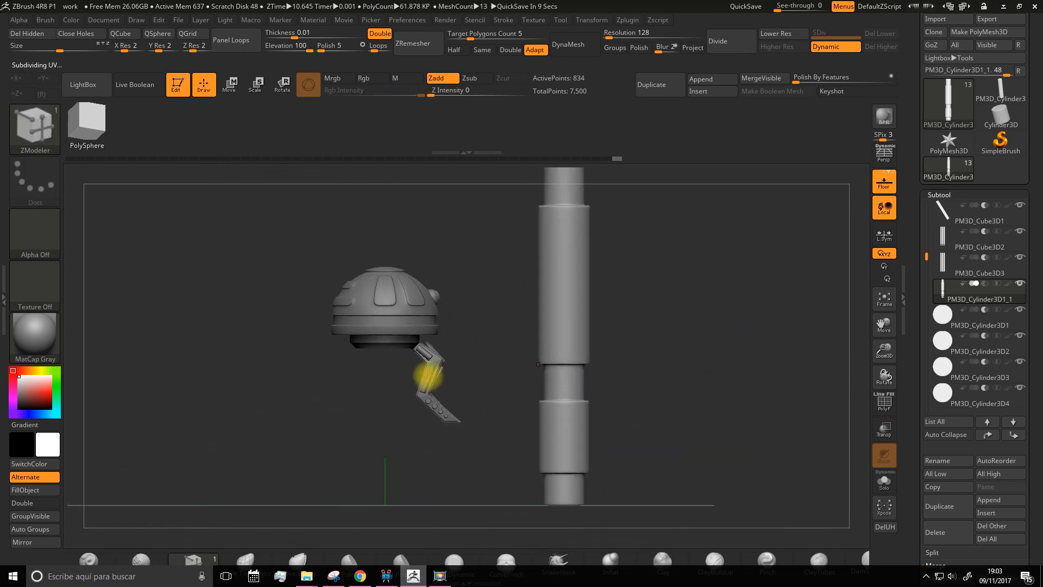
Move the stepped column next to the robot's leg and lower it towards the leg's middle segment.
click(229, 84)
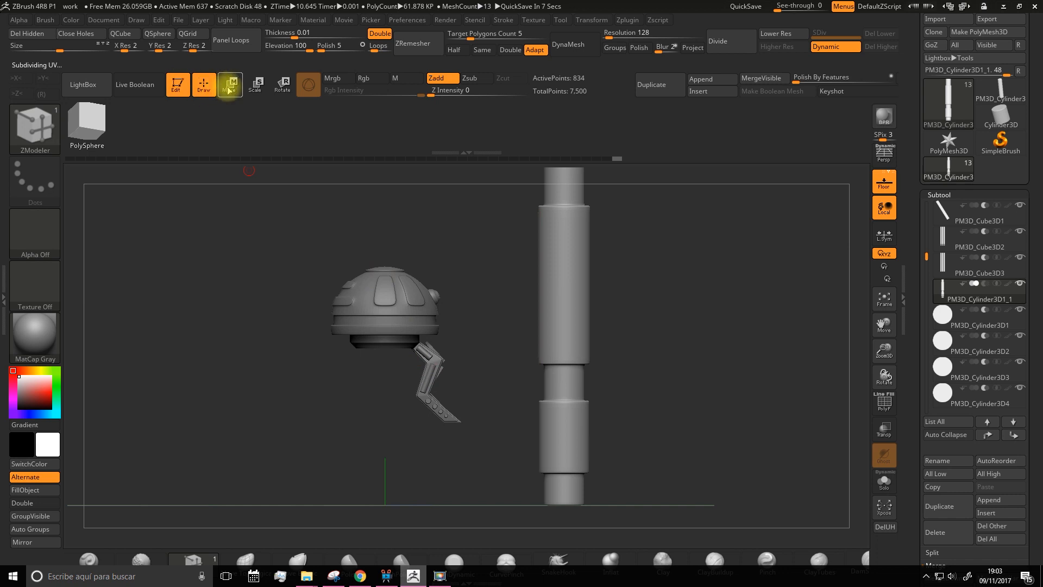
drag(554, 316, 499, 337)
drag(886, 356, 857, 478)
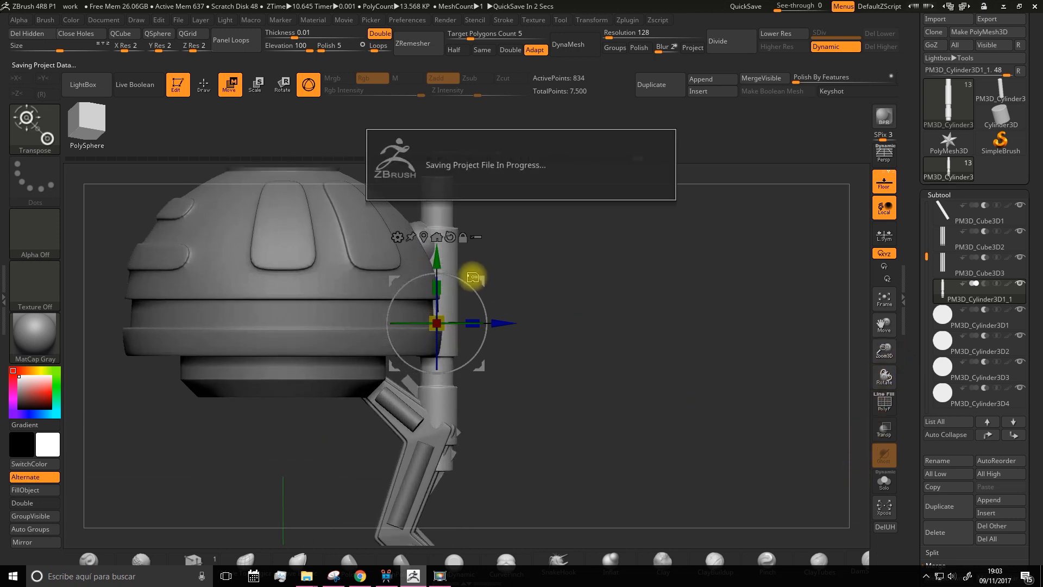
drag(433, 223, 430, 347)
alt+drag(591, 361, 634, 276)
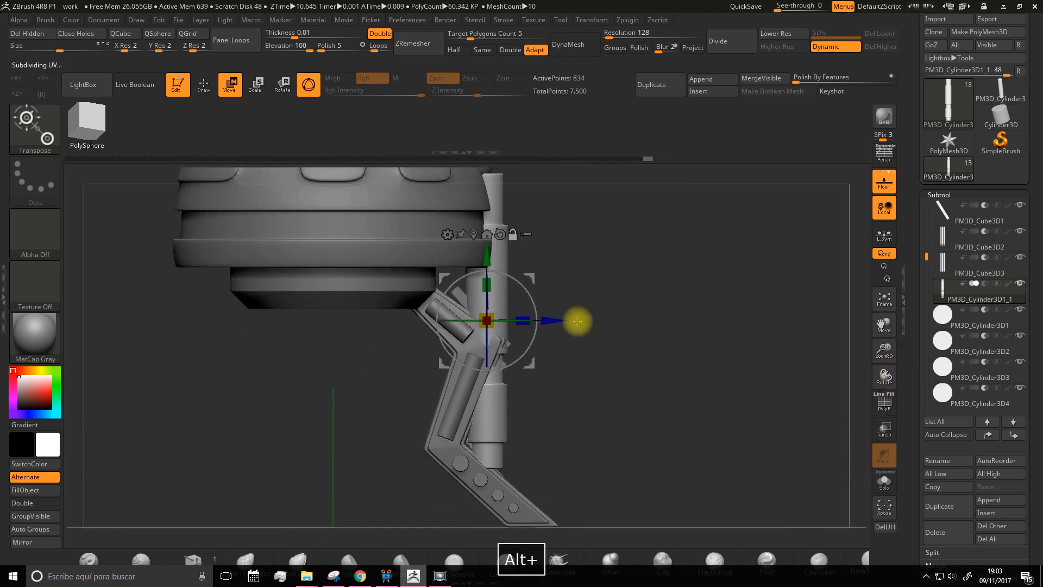
Scale the column down uniformly and position it over the slot cylinder in the leg's middle segment.
drag(487, 319, 466, 365)
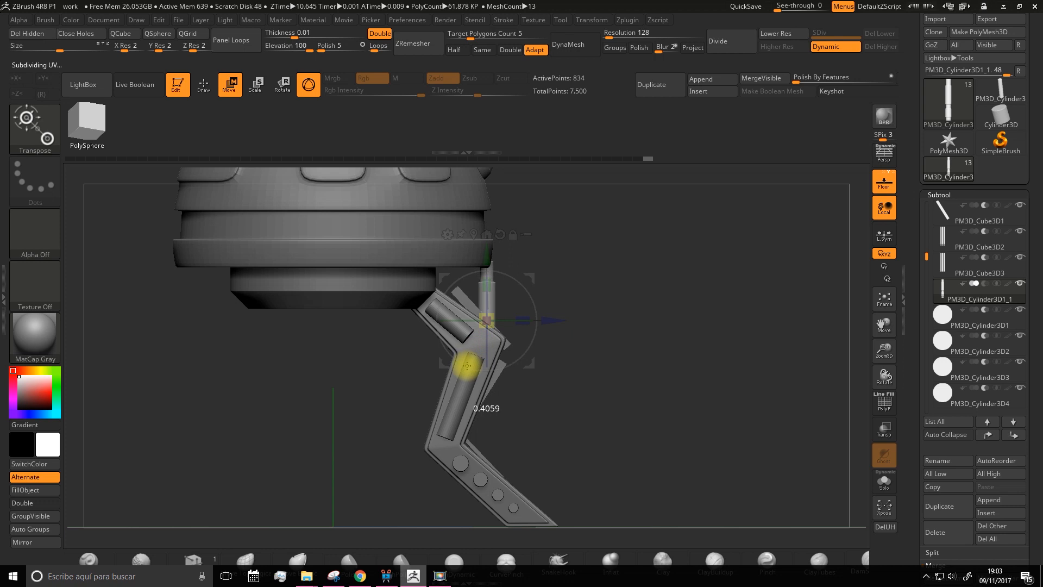
drag(486, 261, 487, 342)
drag(521, 406, 574, 411)
drag(513, 401, 542, 416)
drag(884, 350, 885, 431)
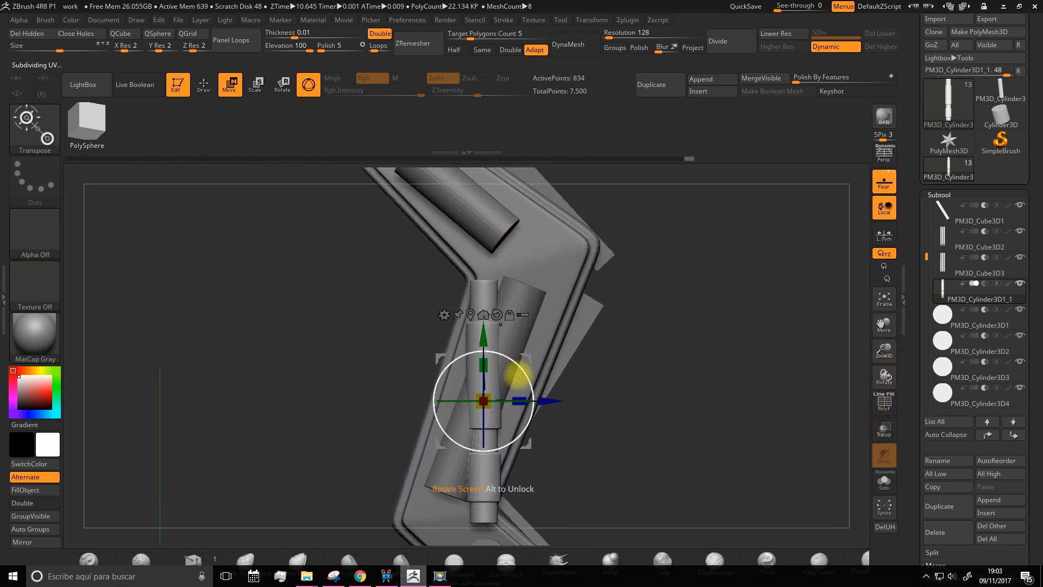
Rotate the column about 20 degrees to match the slanted slot and adjust its position and length to fit.
drag(484, 396, 482, 396)
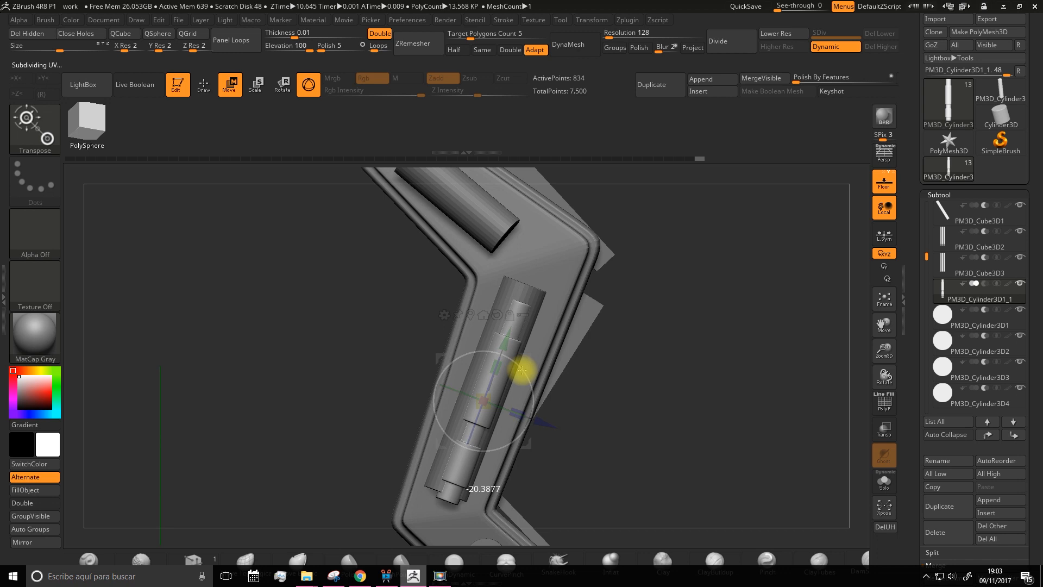
drag(522, 370, 519, 366)
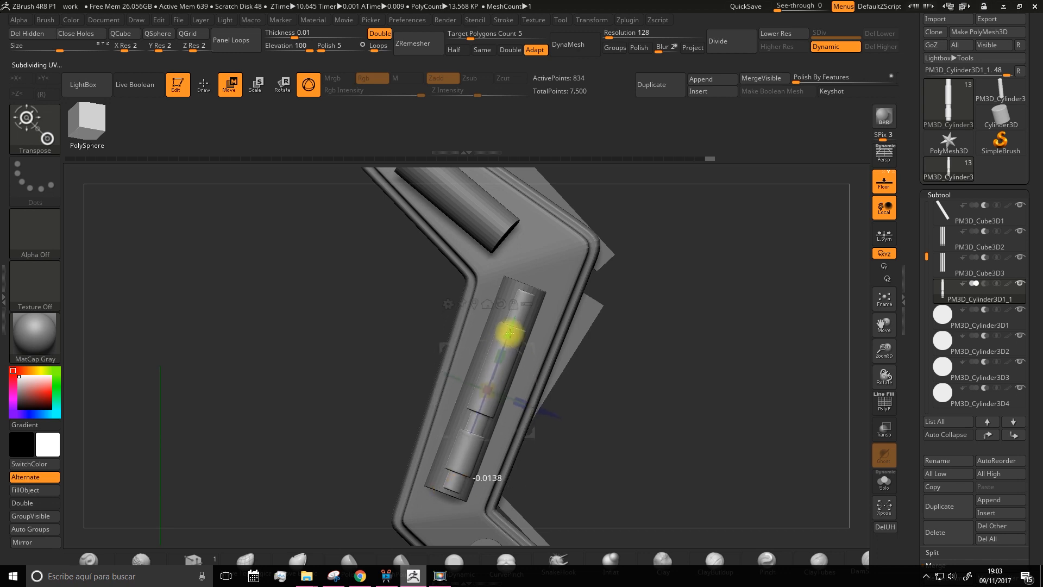
drag(510, 329, 509, 326)
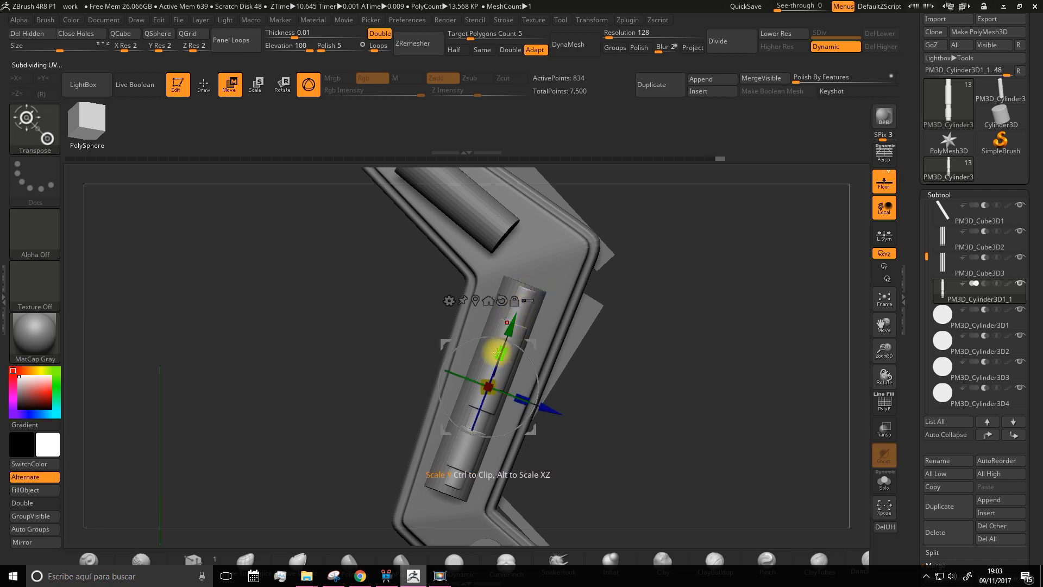
drag(498, 352, 502, 347)
Turn on Live Boolean and fine-tune the column's position inside the cut slot of the leg's middle segment.
drag(681, 329, 531, 364)
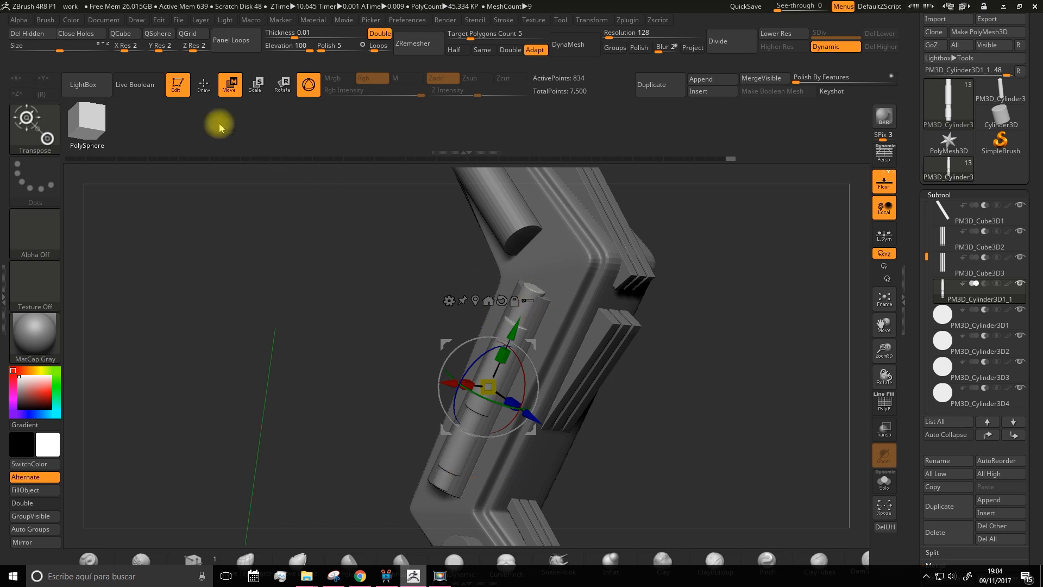
click(136, 86)
drag(352, 276, 374, 292)
drag(657, 371, 547, 309)
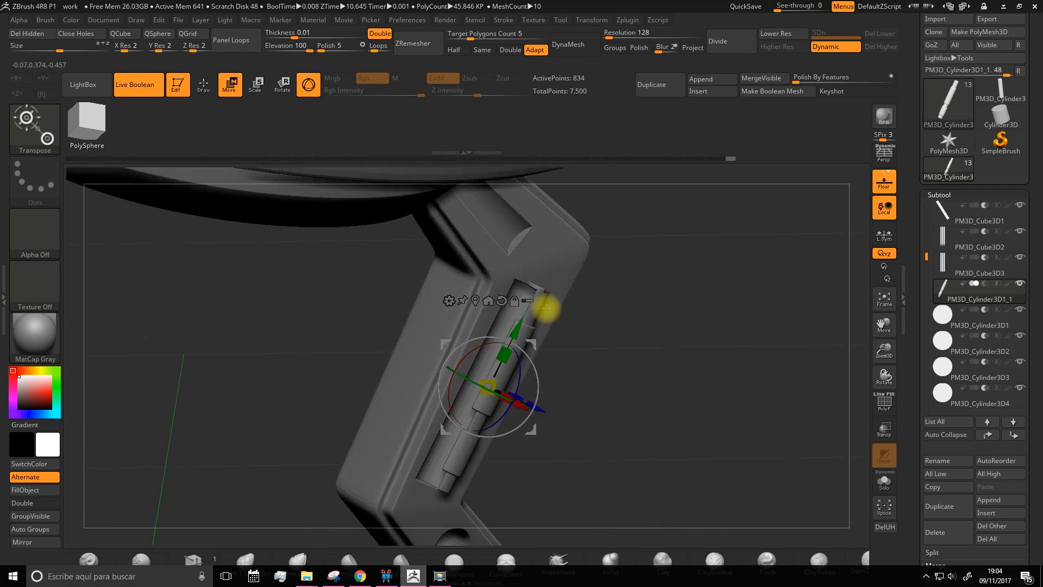
drag(570, 310, 574, 327)
drag(562, 407, 552, 407)
mouse_move(618, 354)
mouse_down()
mouse_move(602, 352)
mouse_move(610, 360)
mouse_up()
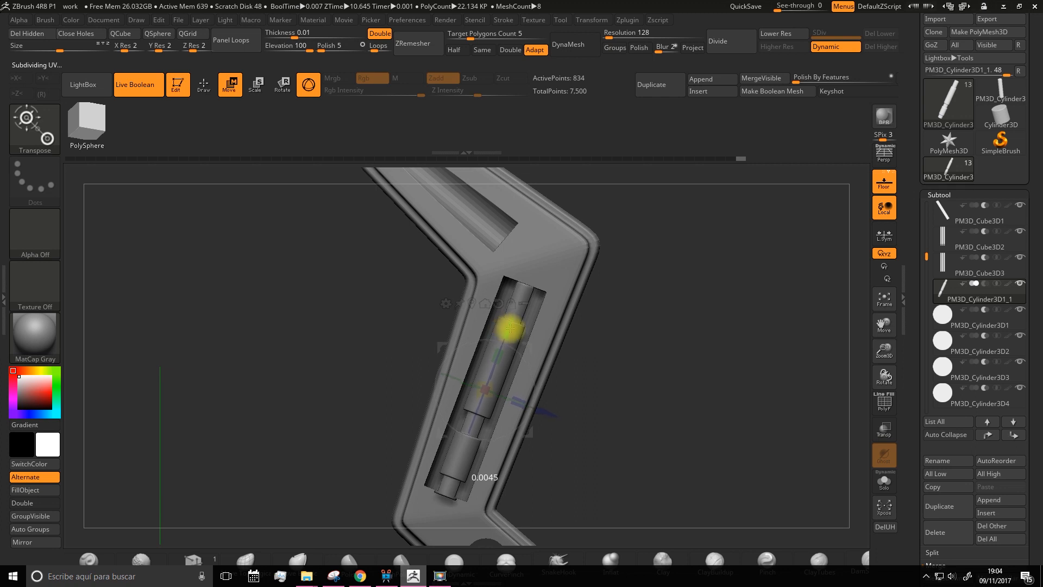
Mirror the column to the leg's other side with SubTool Master, using the X axis and Merge into one SubTool.
drag(670, 352, 648, 353)
mouse_move(618, 351)
mouse_down()
mouse_move(608, 349)
mouse_move(628, 354)
mouse_move(603, 342)
mouse_up()
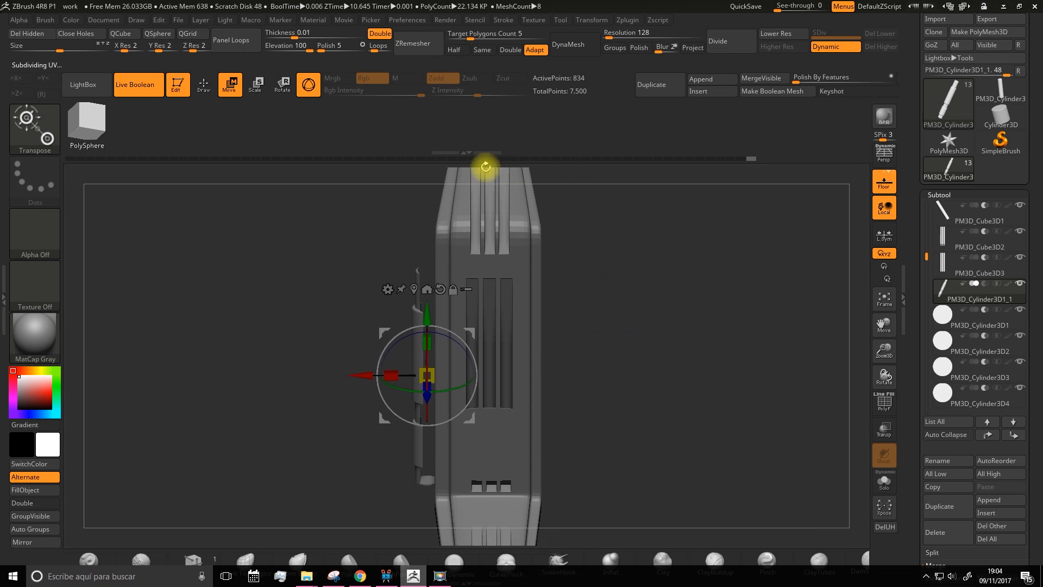
click(629, 22)
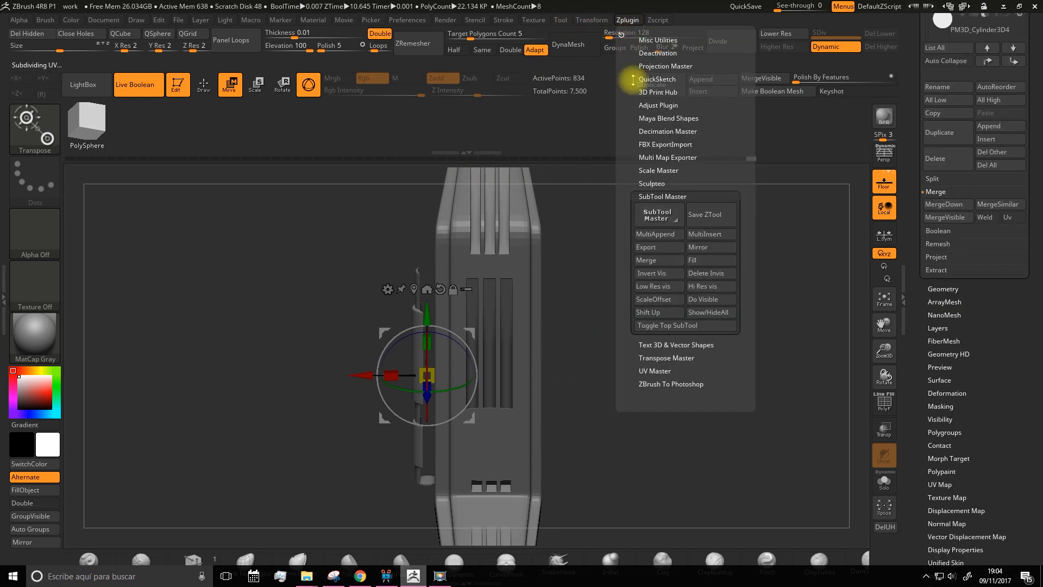
click(704, 248)
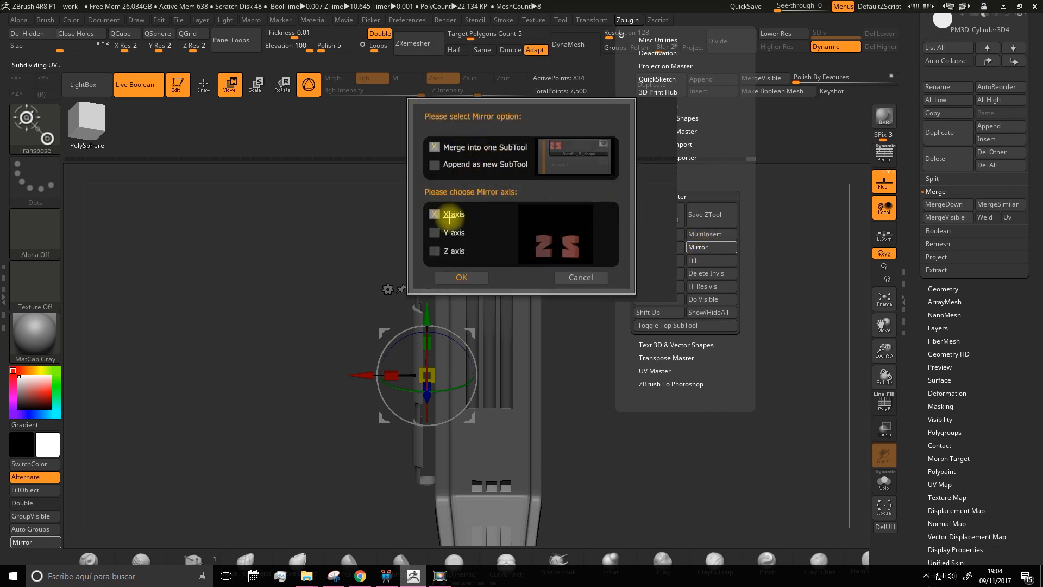
click(447, 284)
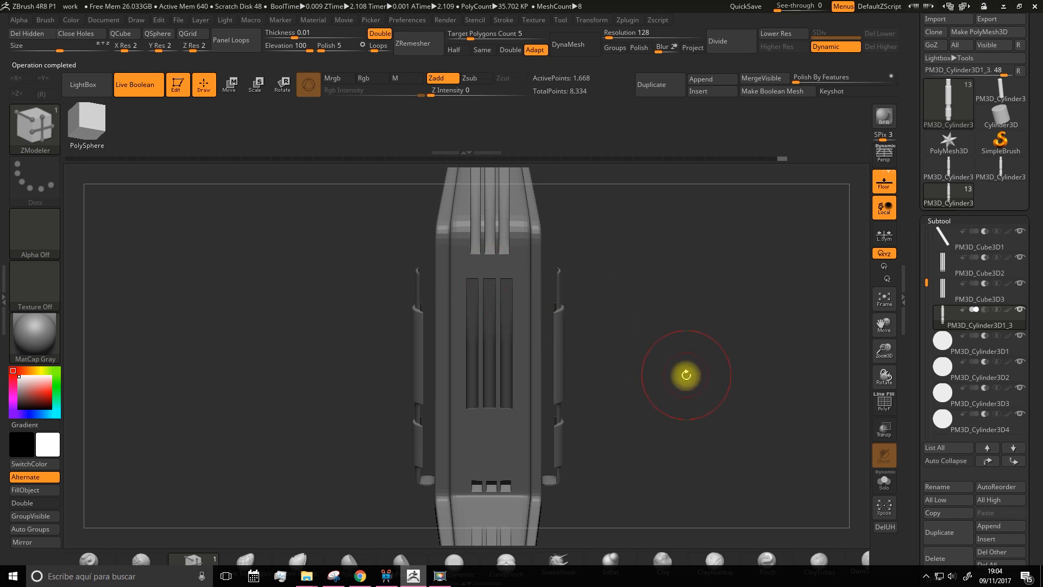
Move the mirrored columns subtool to the end of the subtool list and set its Boolean mode to additive.
alt+drag(687, 374, 614, 357)
drag(885, 351, 871, 311)
mouse_move(636, 341)
alt+mouse_down()
mouse_move(620, 306)
mouse_move(638, 333)
mouse_move(624, 324)
alt+mouse_up()
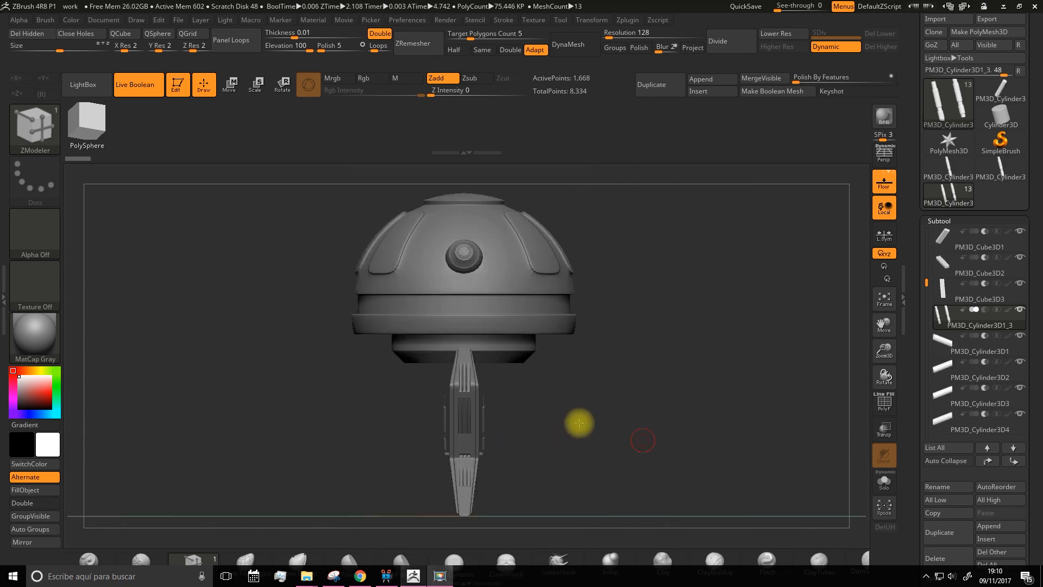
drag(578, 424, 562, 423)
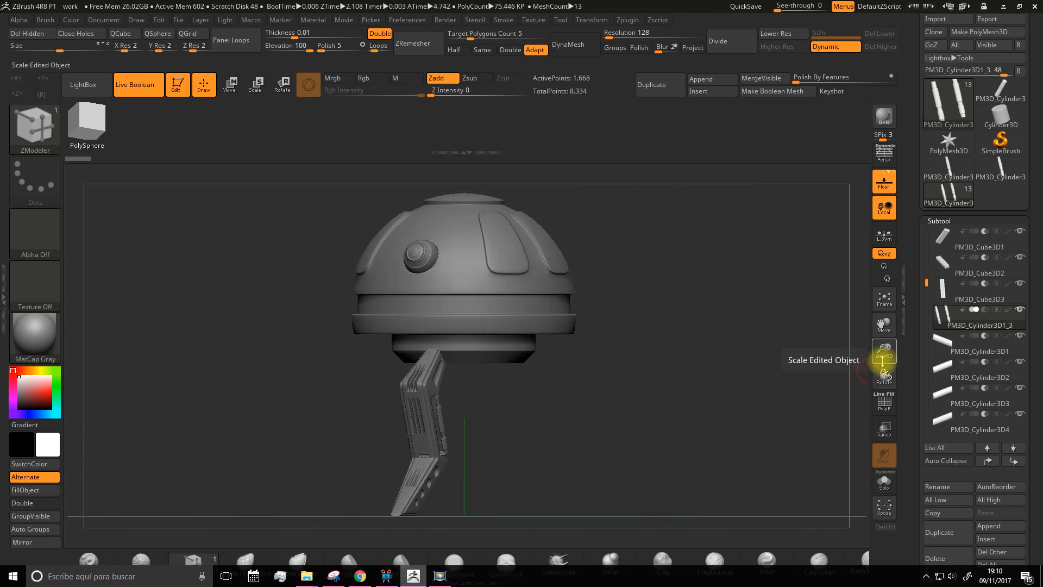
drag(885, 354, 884, 390)
alt+drag(661, 435, 740, 343)
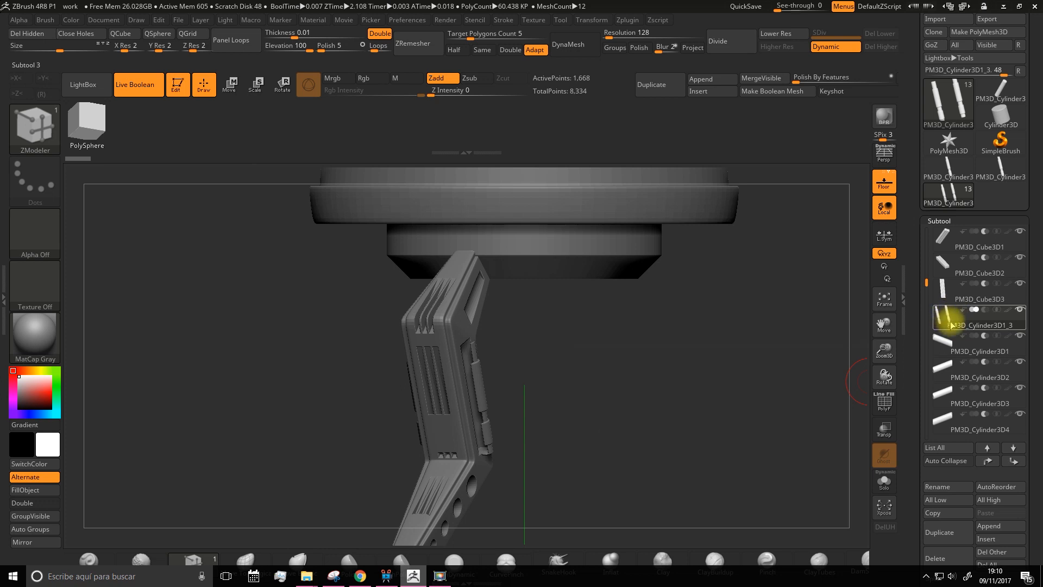
mouse_move(950, 321)
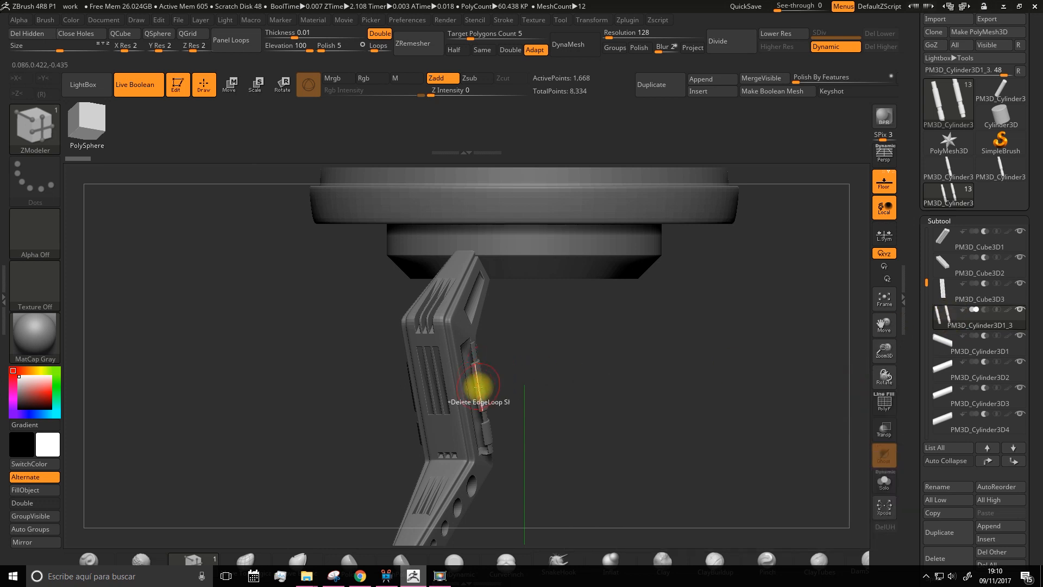
shift+click(1014, 461)
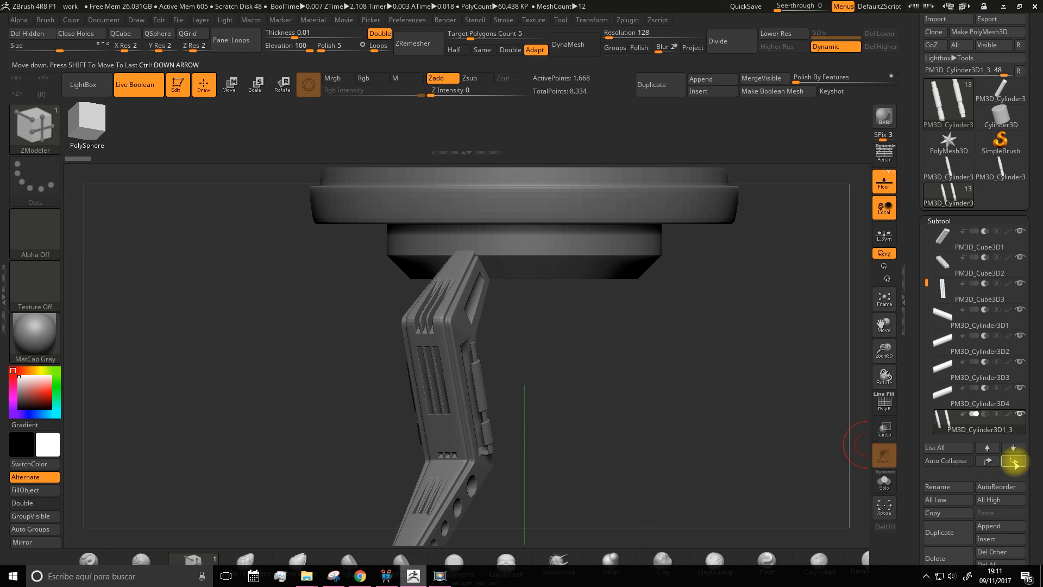
mouse_move(964, 428)
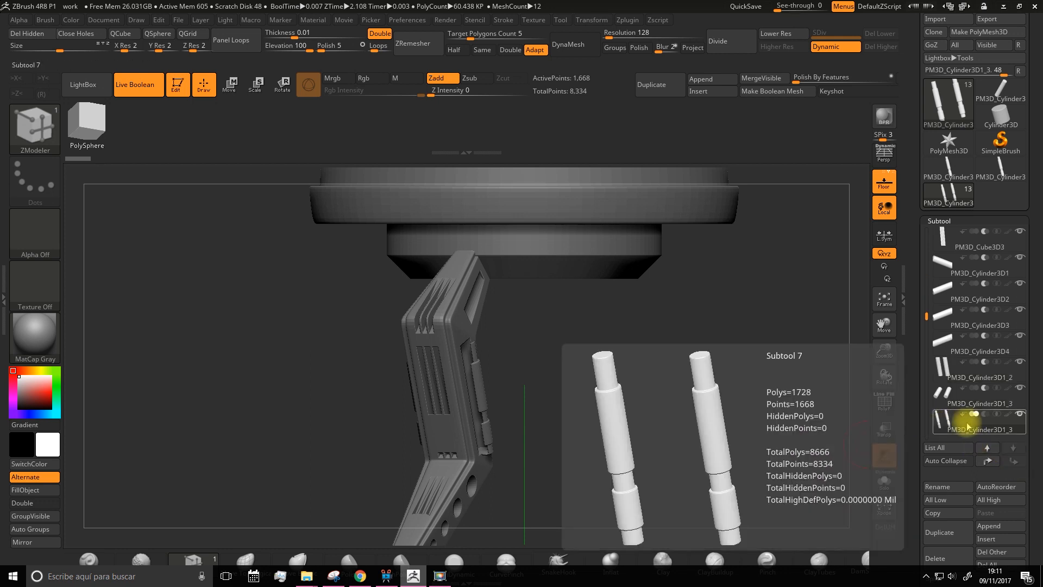
click(986, 415)
click(976, 414)
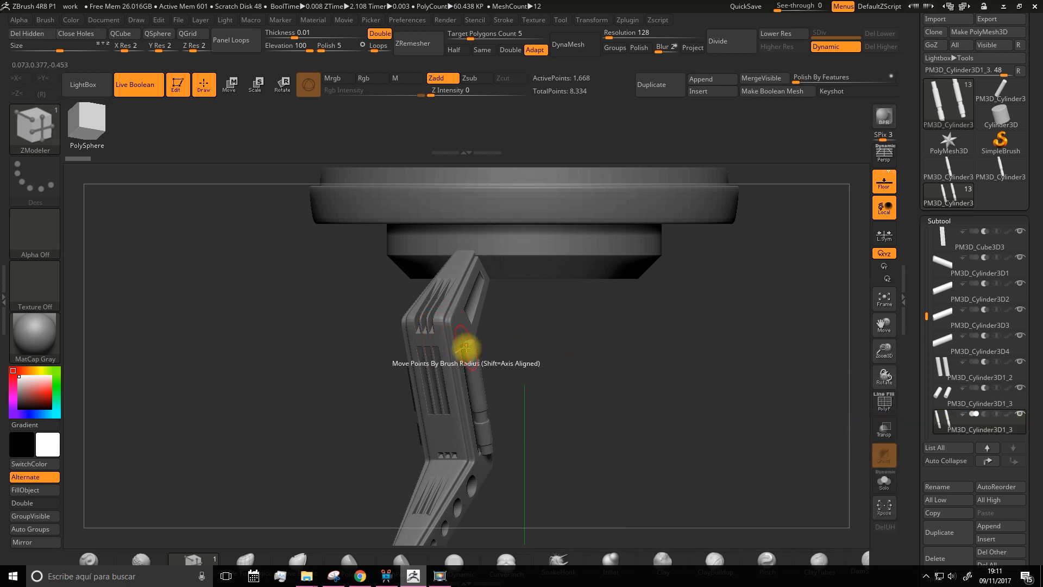
Turn on X symmetry and move the paired columns inward so they sit recessed in the leg's slots.
drag(884, 350, 646, 314)
drag(518, 351, 734, 391)
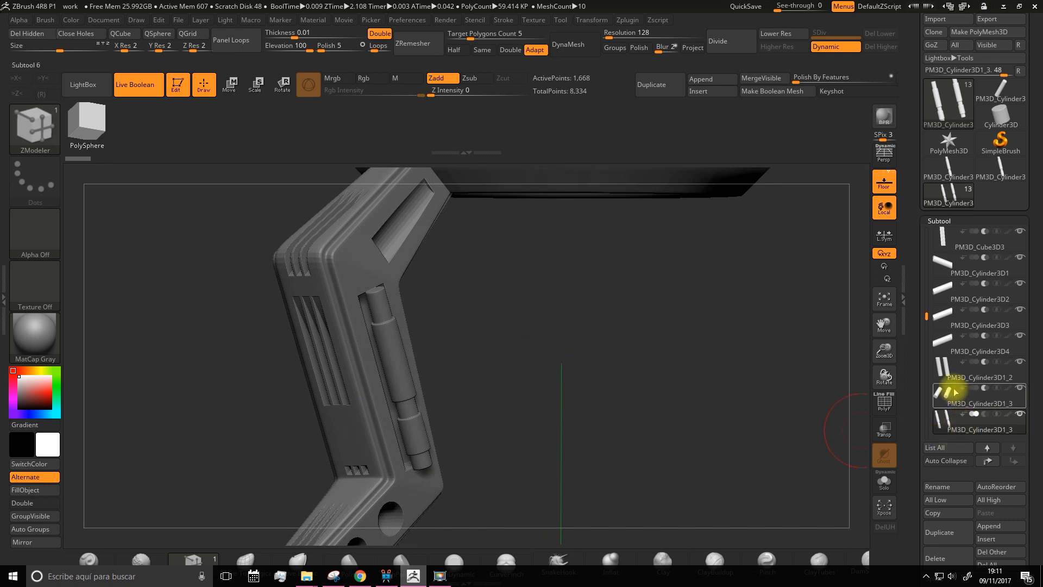
click(942, 367)
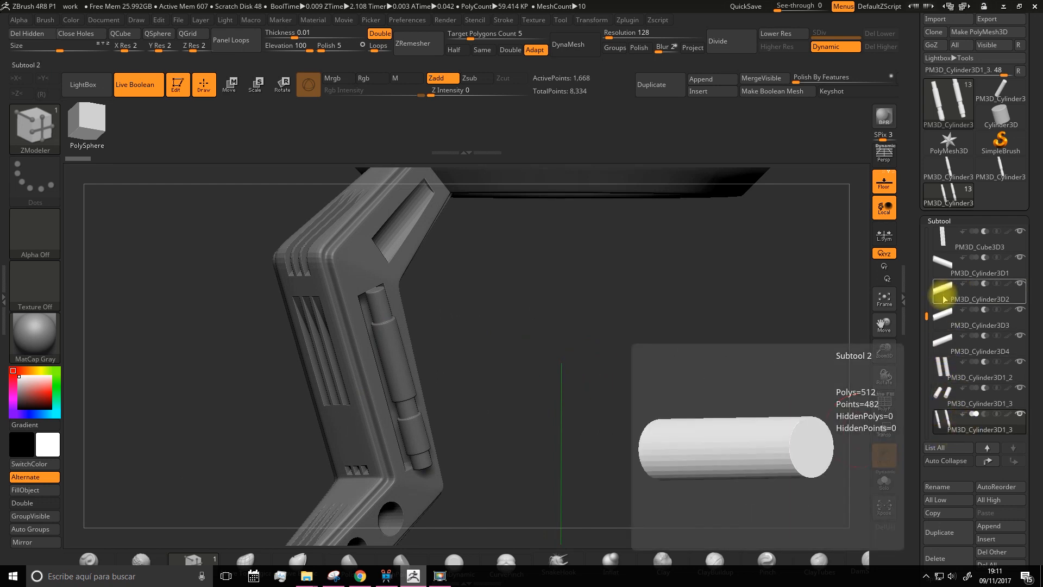
alt+drag(486, 312, 585, 338)
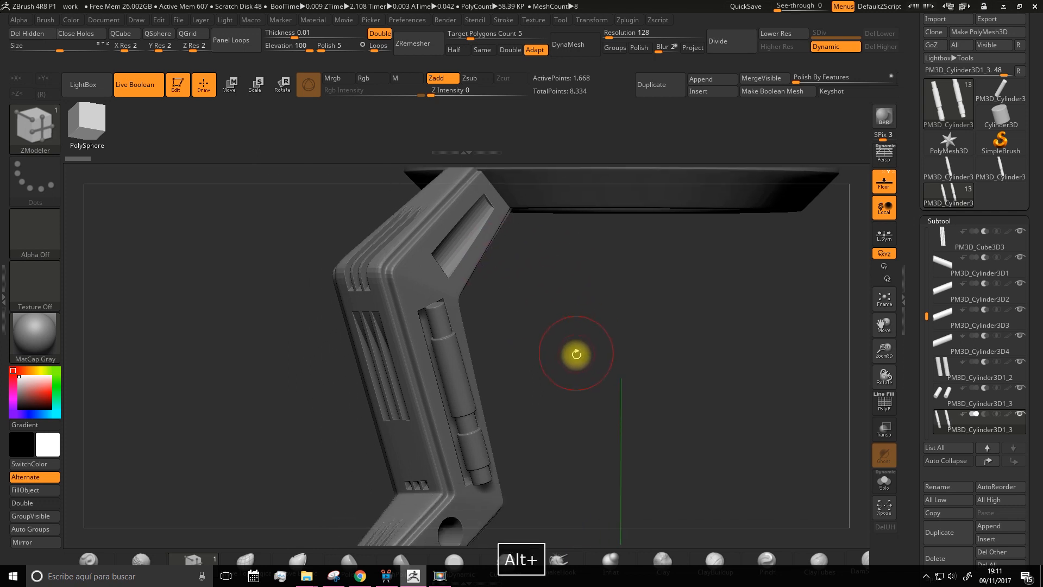
drag(590, 382, 594, 389)
shift+drag(751, 404, 578, 383)
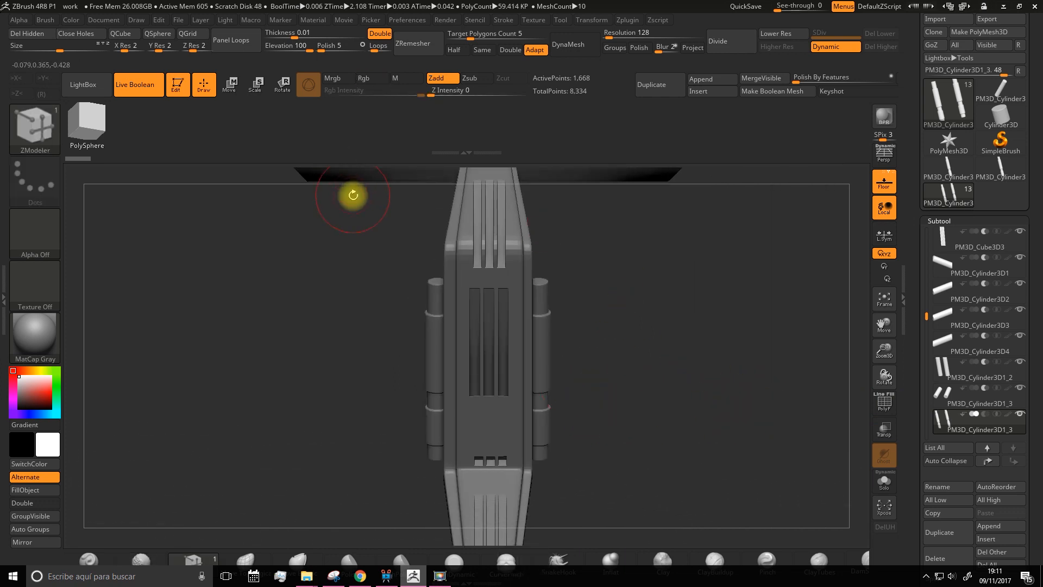
key(x)
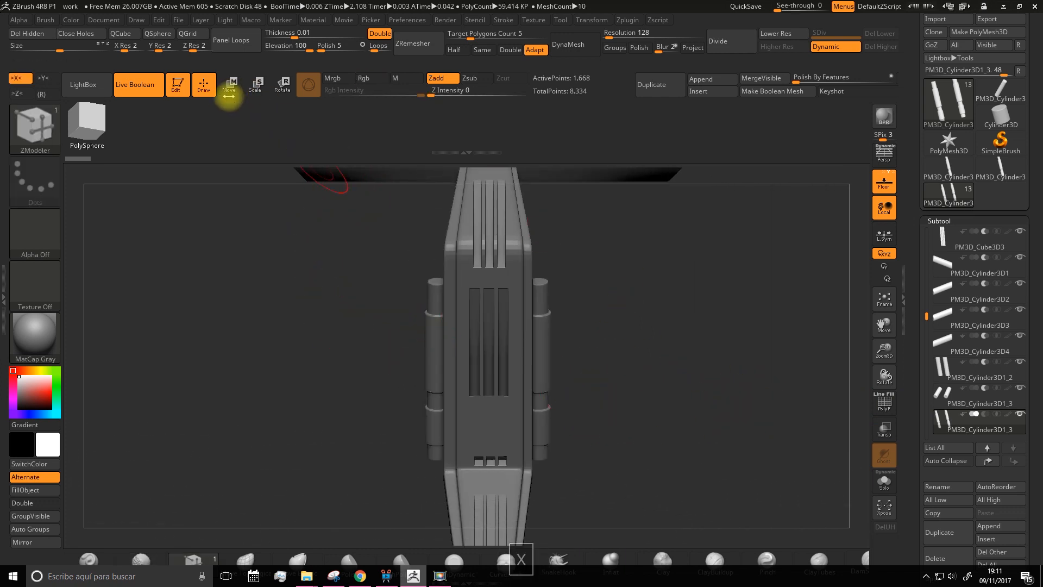
click(229, 85)
drag(371, 368, 392, 381)
drag(613, 419, 588, 430)
ctrl+drag(416, 371, 403, 364)
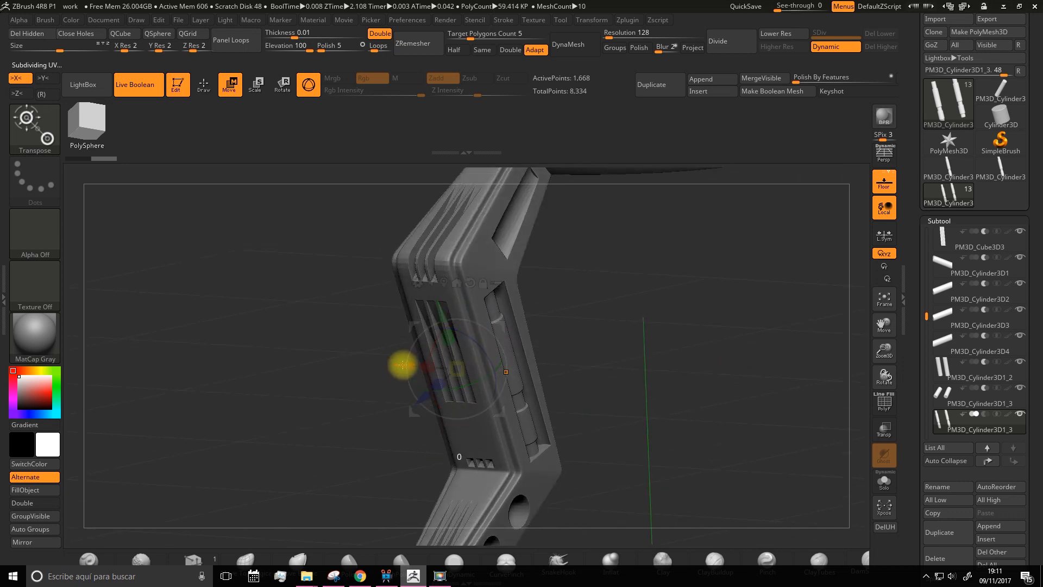
Return to Draw mode and examine the leg with its fitted columns and the dome from the side and front.
mouse_move(627, 368)
mouse_down()
mouse_move(612, 360)
mouse_move(612, 324)
mouse_move(624, 377)
mouse_up()
drag(885, 353, 881, 321)
alt+drag(698, 391, 722, 330)
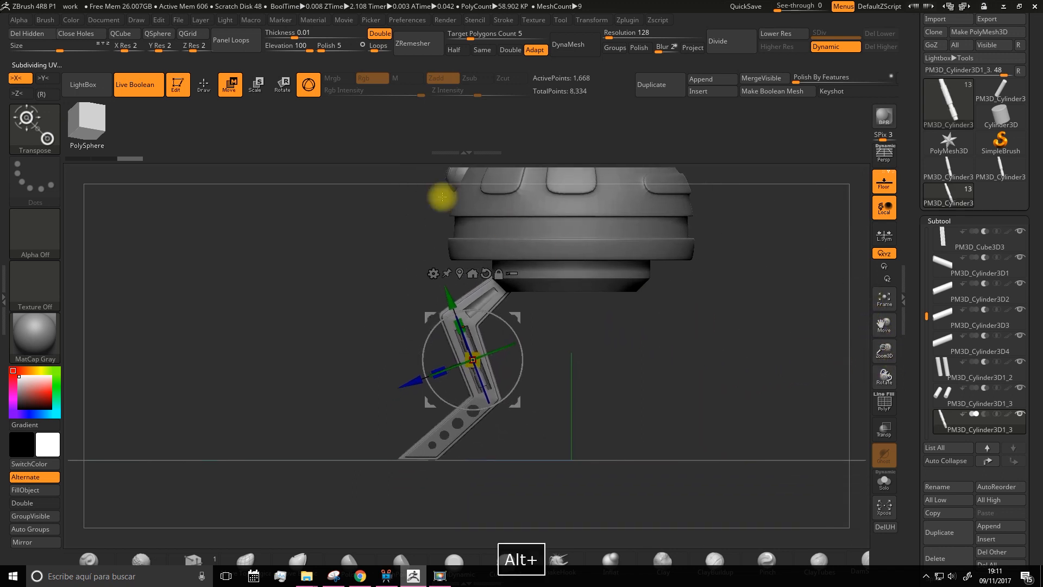
click(204, 87)
mouse_move(296, 342)
mouse_down()
mouse_move(399, 380)
mouse_move(316, 373)
mouse_move(232, 426)
mouse_up()
alt+drag(565, 423, 547, 394)
drag(620, 388, 579, 396)
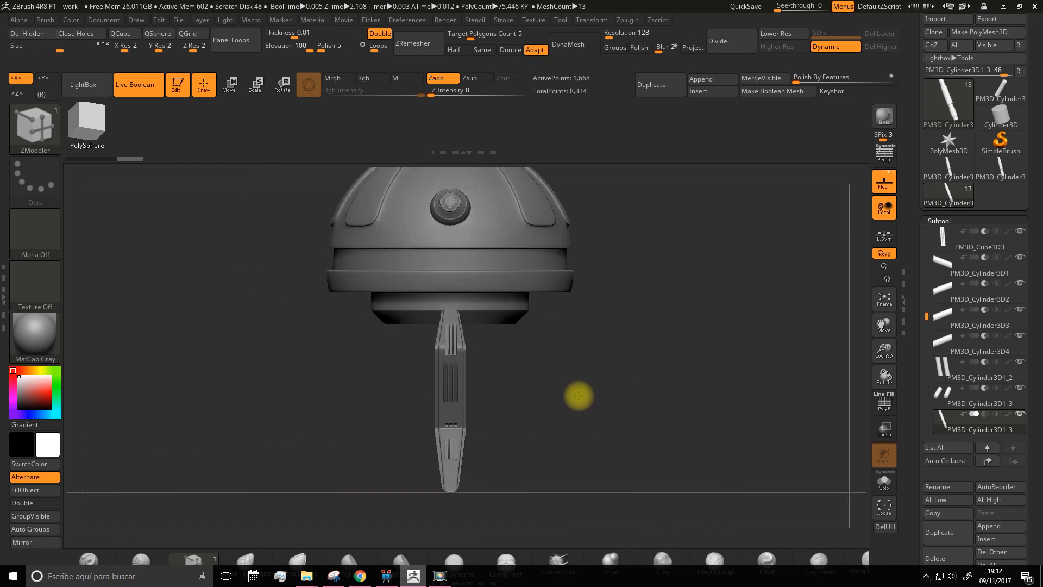
drag(509, 298, 570, 392)
Select the PolySphere dome subtool, show its polyframe, turn off Live Boolean and frame the dome's raised panels.
drag(927, 315, 940, 233)
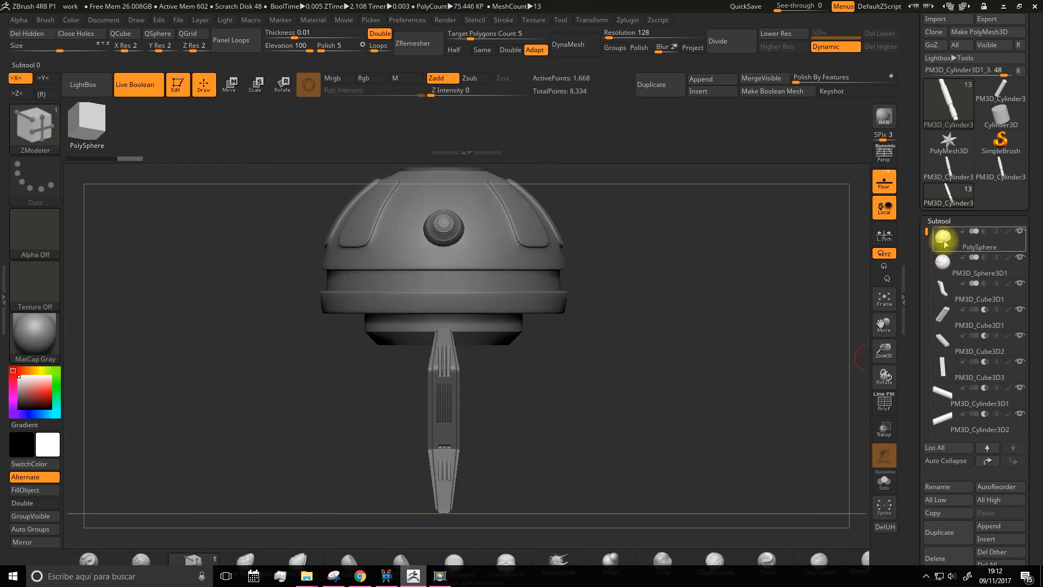
click(941, 234)
drag(701, 318, 801, 360)
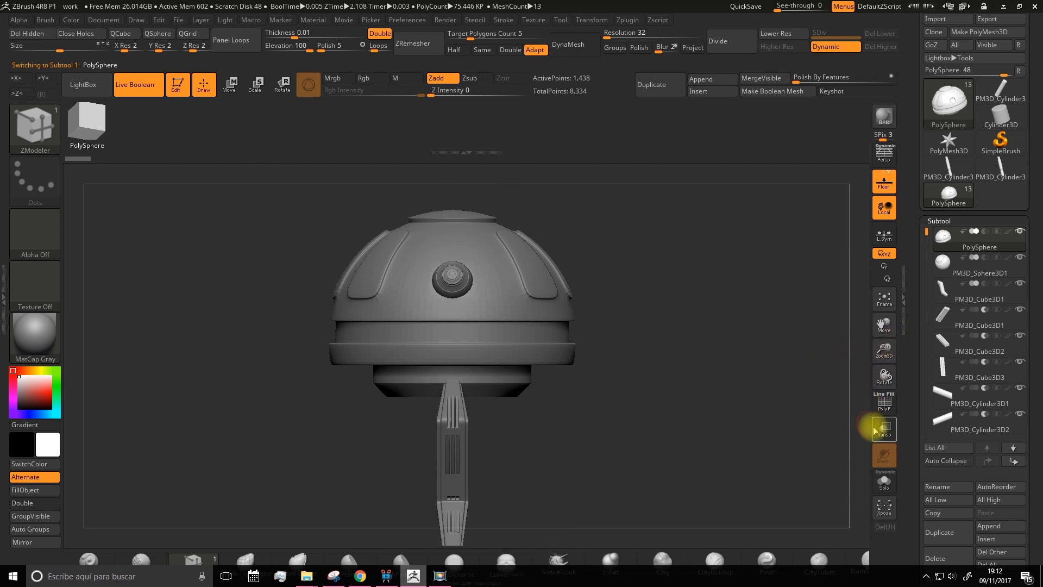
click(883, 408)
alt+drag(746, 379, 755, 404)
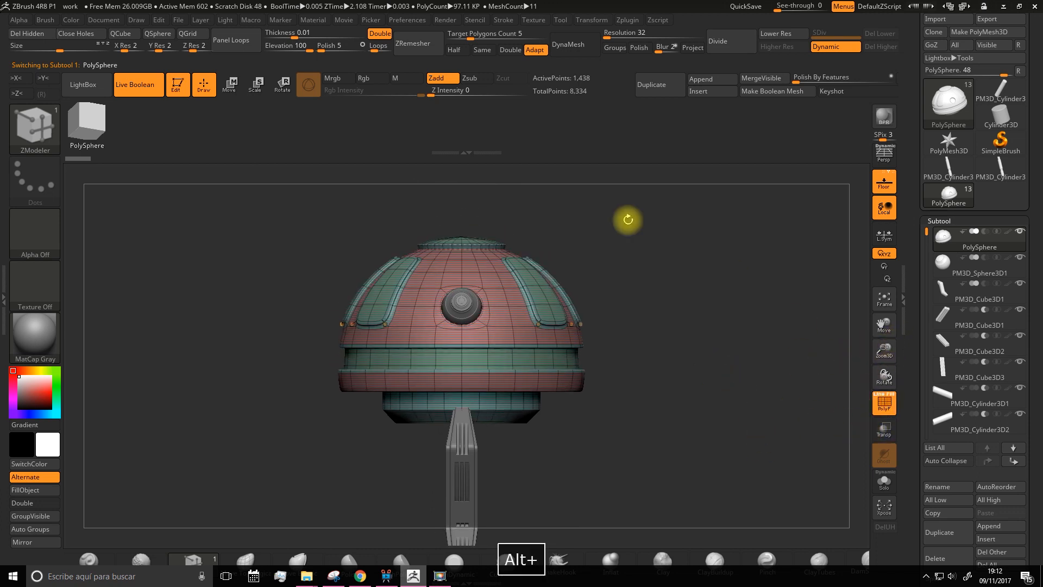
click(138, 90)
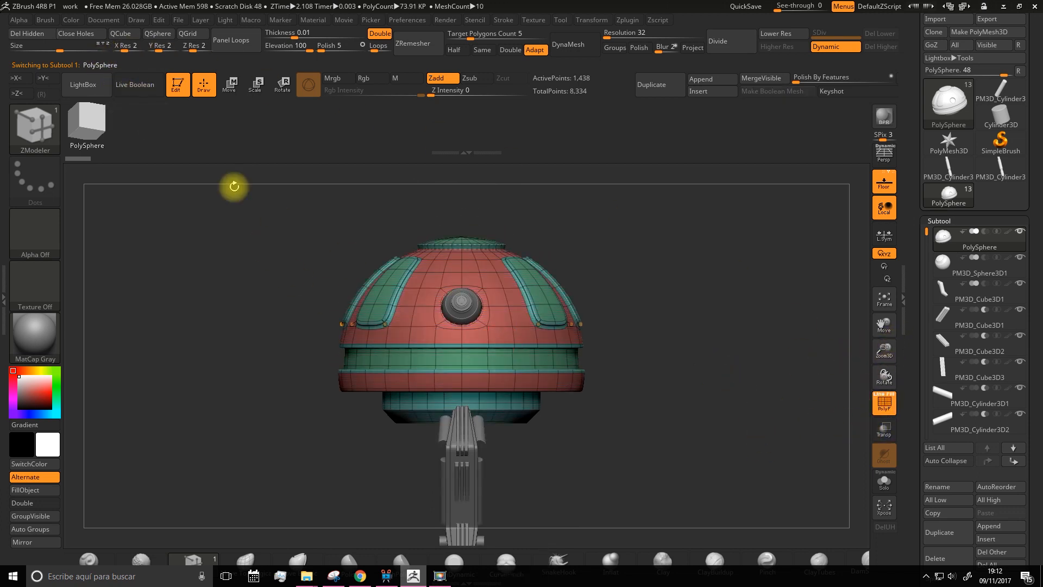
drag(884, 353, 849, 394)
alt+drag(766, 354, 744, 458)
alt+drag(725, 324, 679, 293)
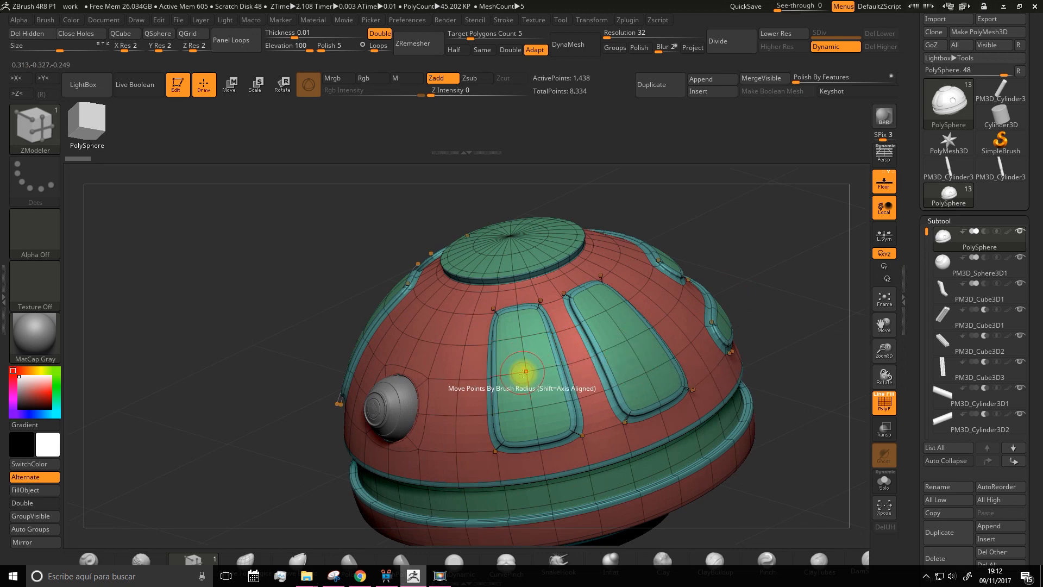
Set the ZModeler point action to Split, try it on a raised dome panel's centre point and undo the split.
key(space)
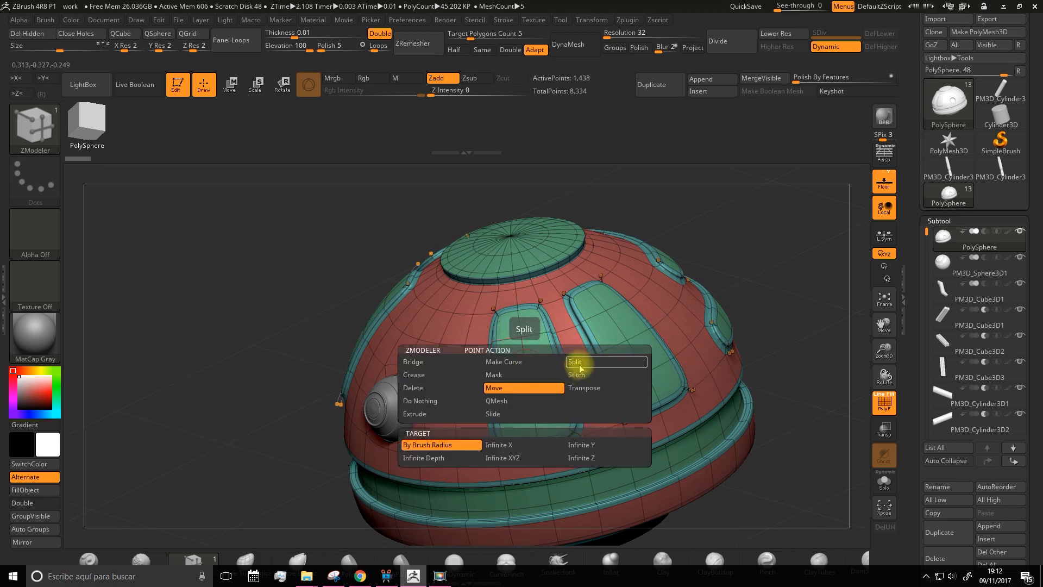
click(580, 363)
drag(735, 258, 741, 247)
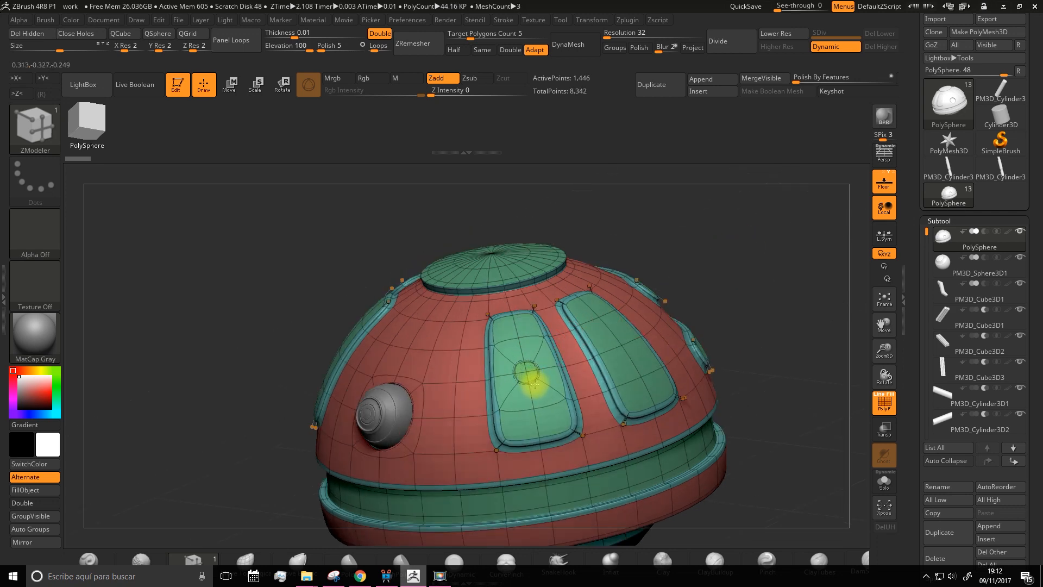
key(ctrl+z)
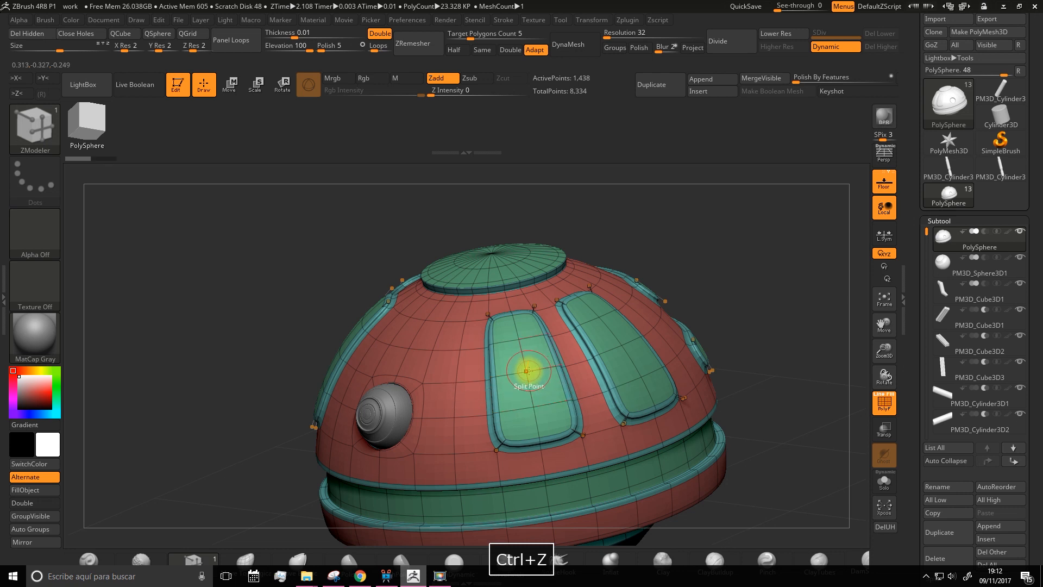
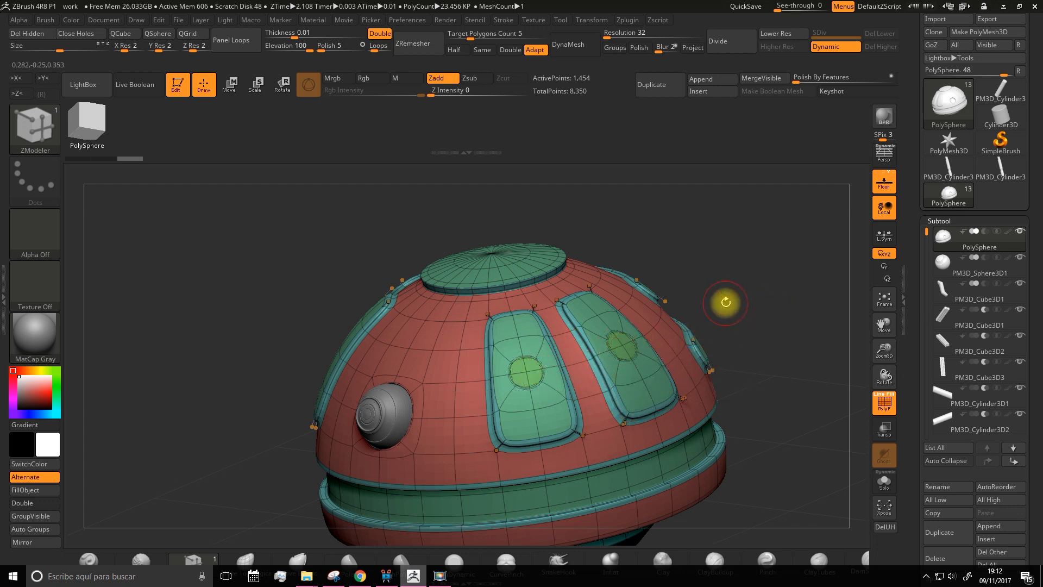
key(ctrl+z)
key(ctrl+z)
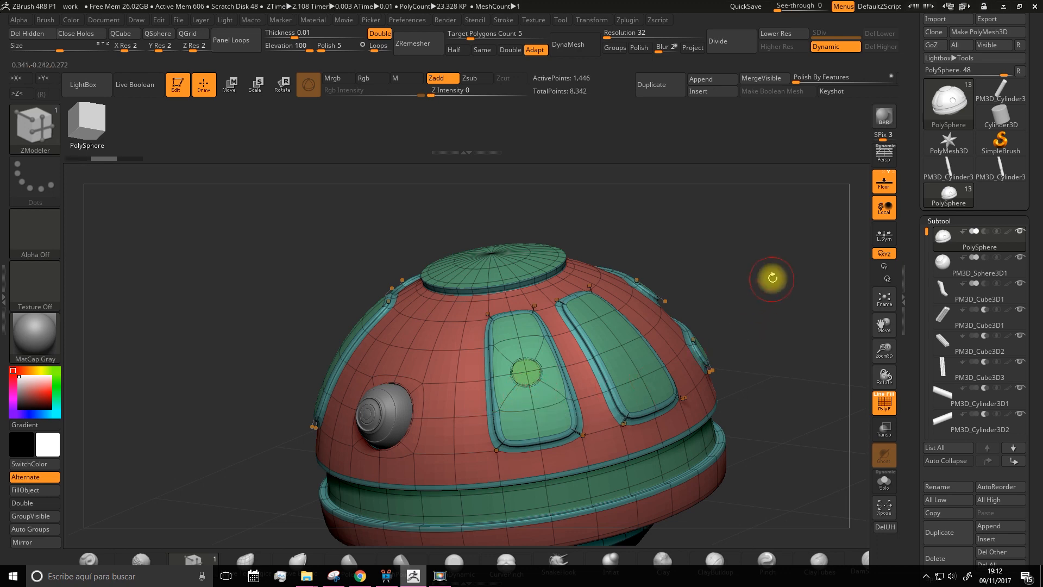
drag(768, 279, 759, 296)
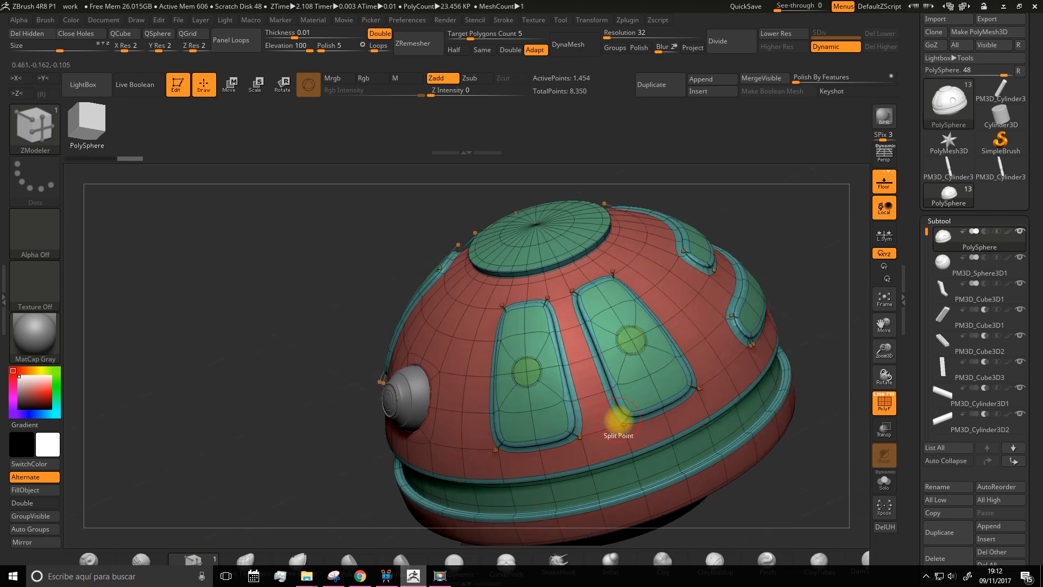
click(636, 344)
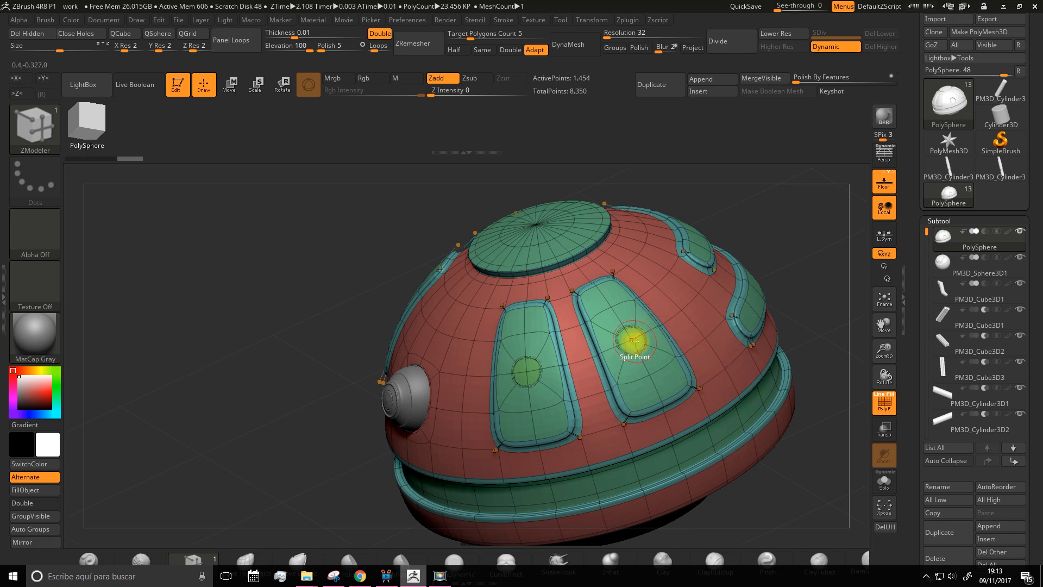
drag(210, 321, 352, 293)
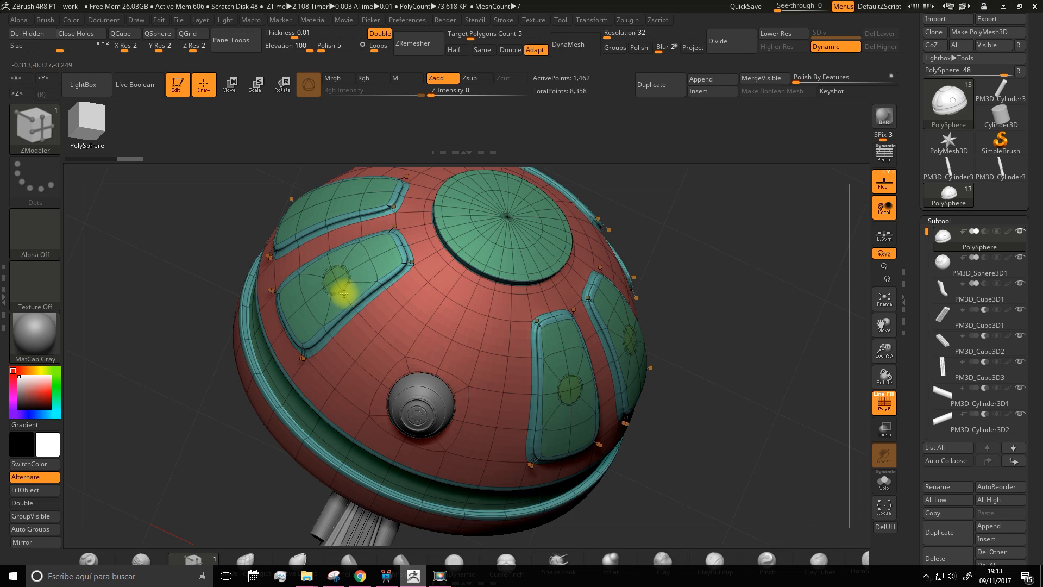
key(ctrl+z)
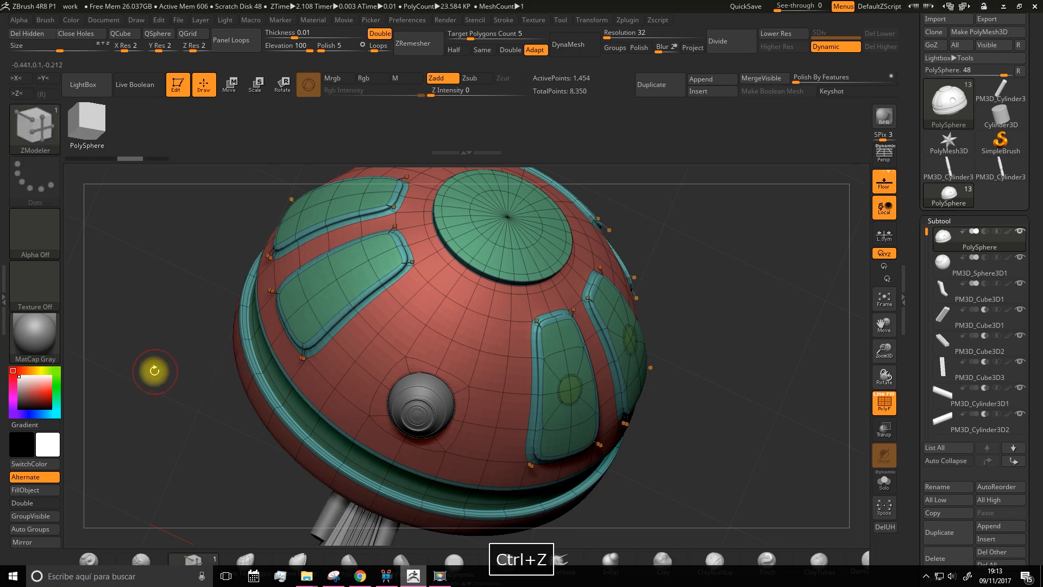
drag(162, 382, 263, 326)
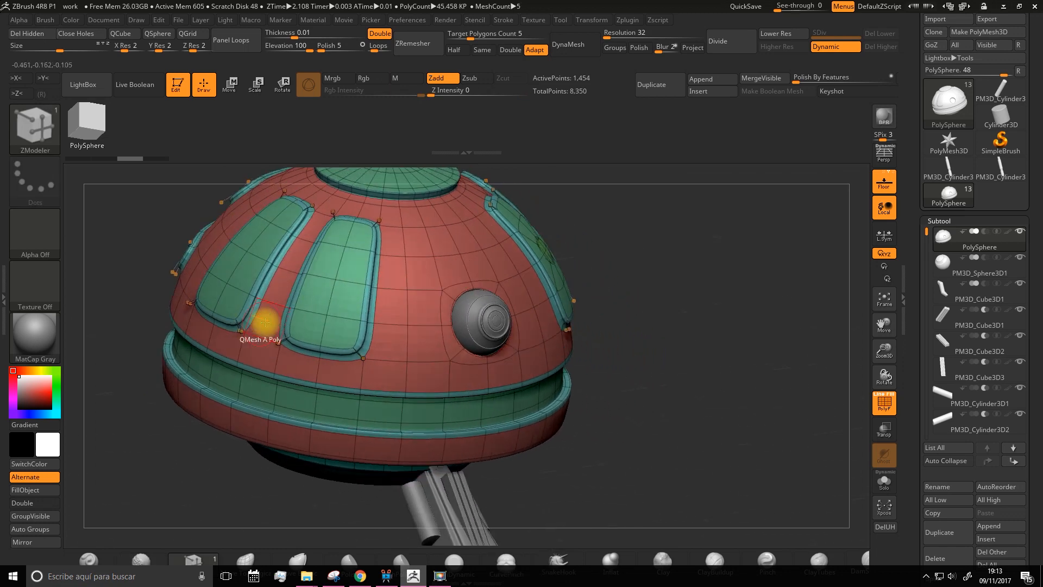
drag(811, 334, 712, 343)
key(ctrl+z)
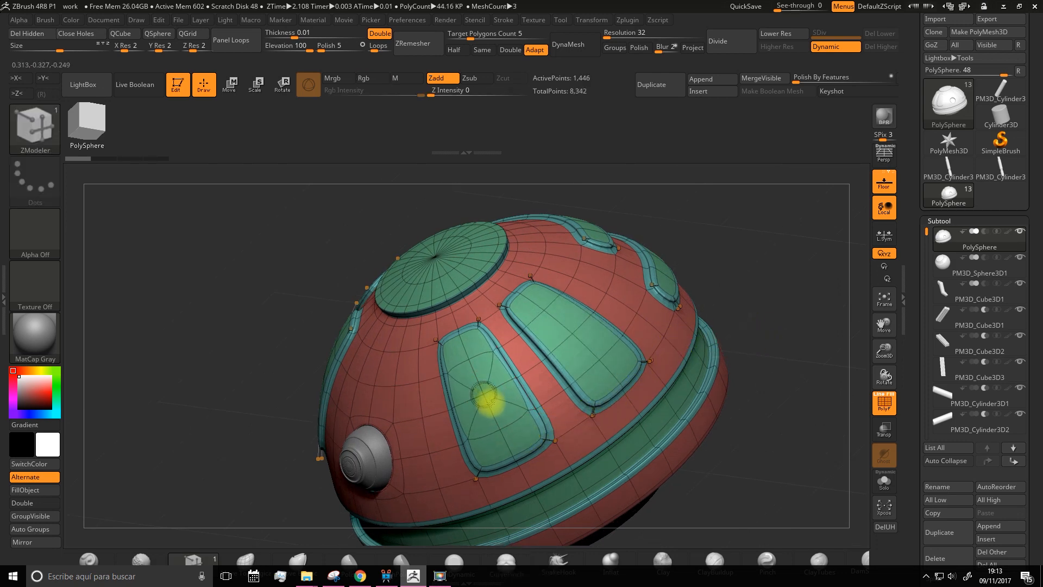
Split the centre points of the remaining raised dome panels so each panel carries a small circular face.
click(573, 335)
drag(758, 449, 804, 429)
click(352, 359)
drag(683, 268, 710, 295)
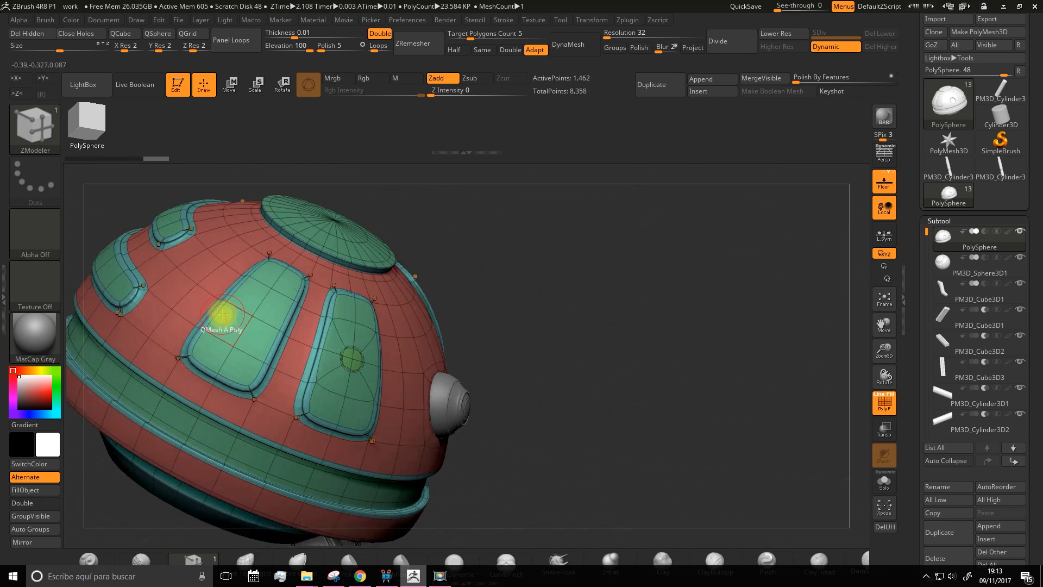
click(251, 315)
drag(566, 366, 676, 335)
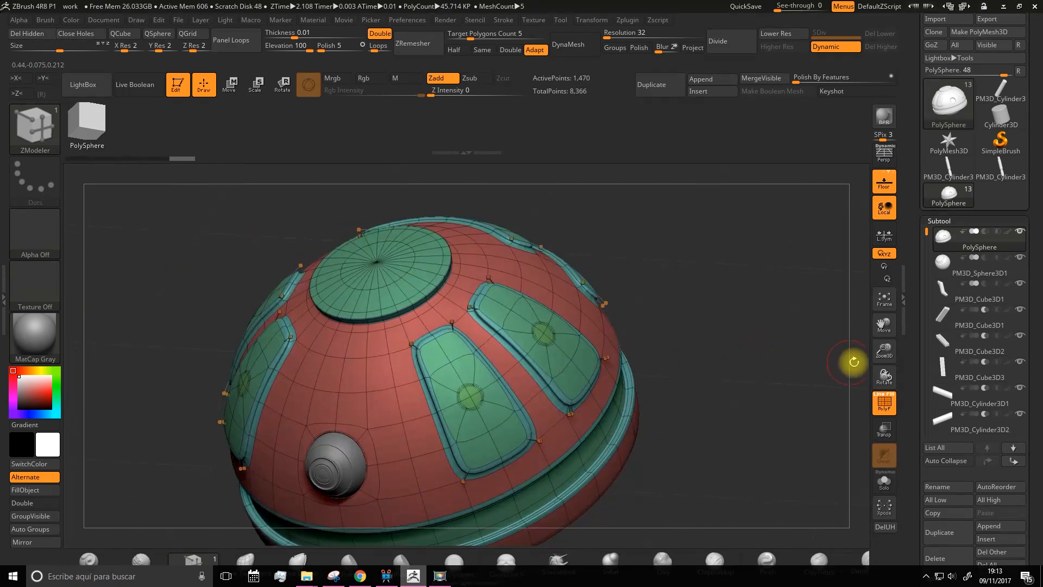
Push the panels' circular faces inward as recesses using QMesh with the Polygroup All target, and check them from the front without the polyframe.
drag(886, 352, 786, 385)
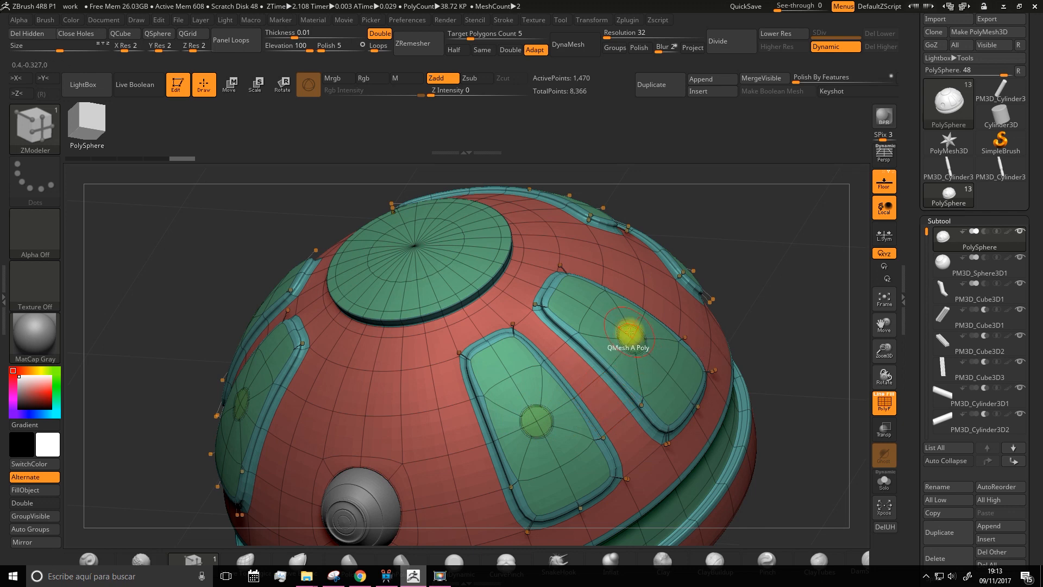
key(space)
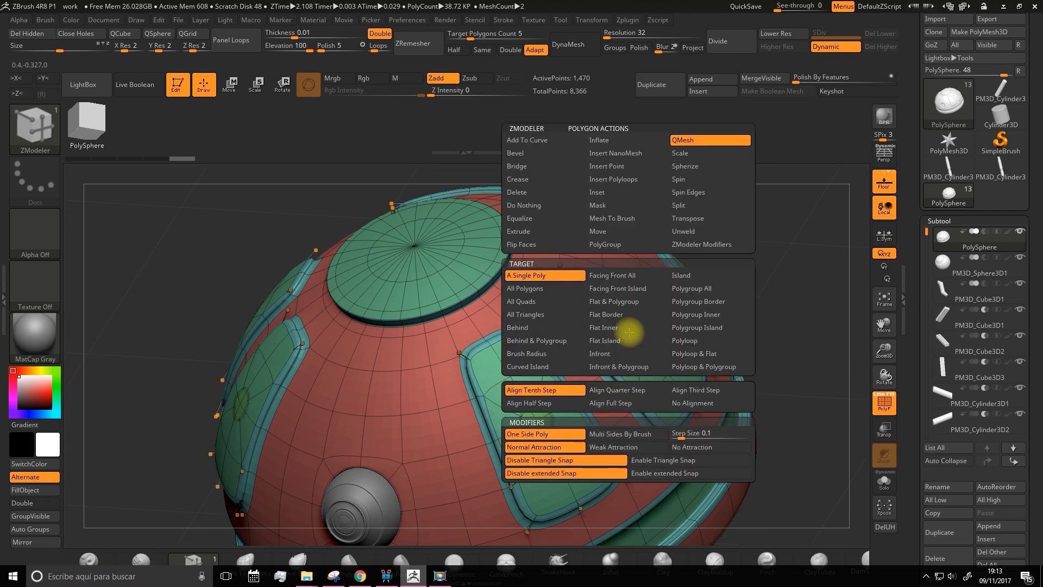
click(706, 291)
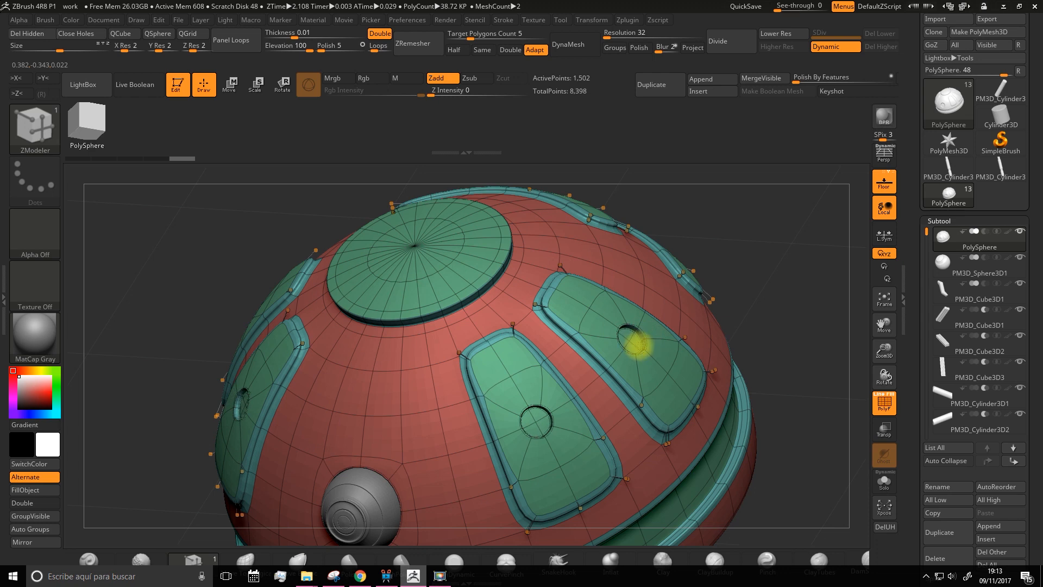
shift+drag(758, 324, 834, 374)
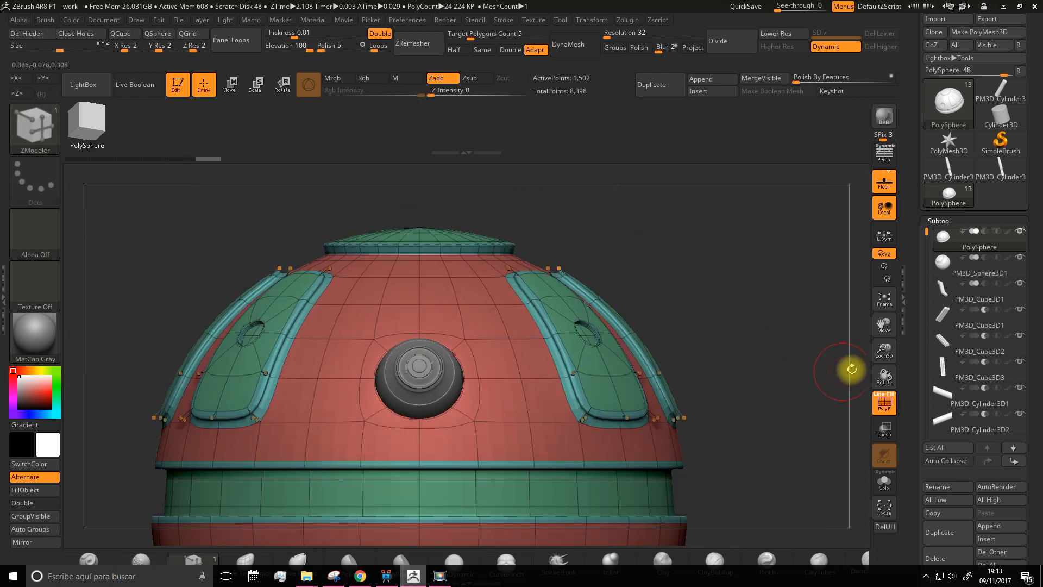
click(877, 401)
drag(884, 352, 811, 359)
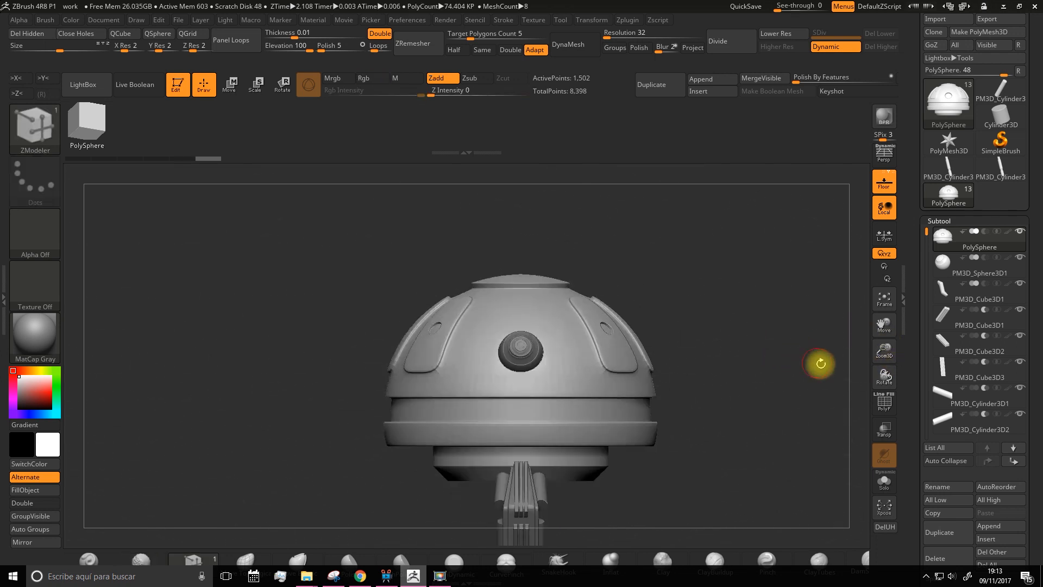
Insert supporting edge loops around the dome's lower bands with Dynamic subdivision off and the polyframe shown, and restore the Dynamic smoothing.
click(845, 48)
click(884, 402)
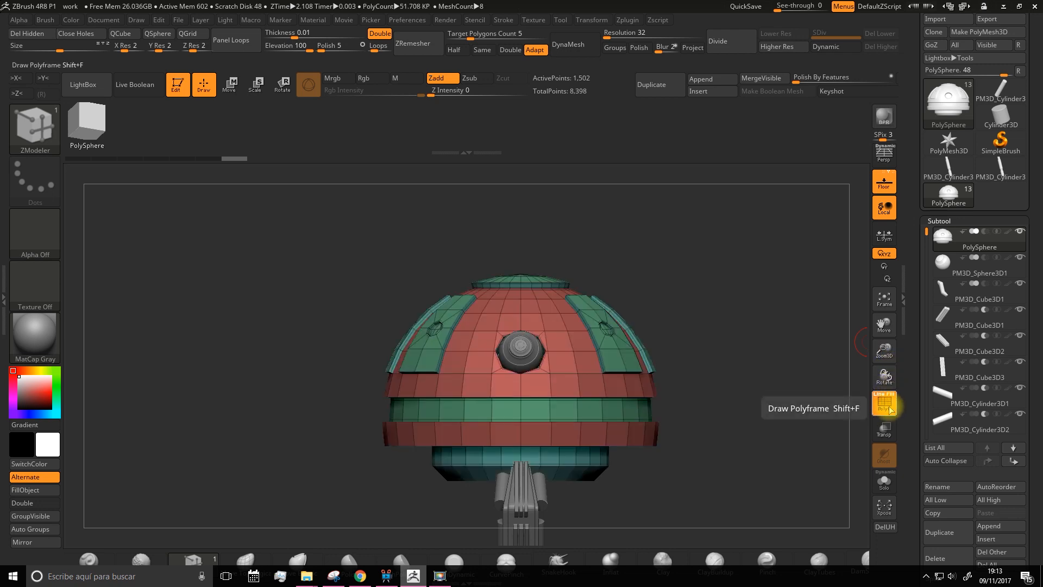
drag(886, 354, 596, 384)
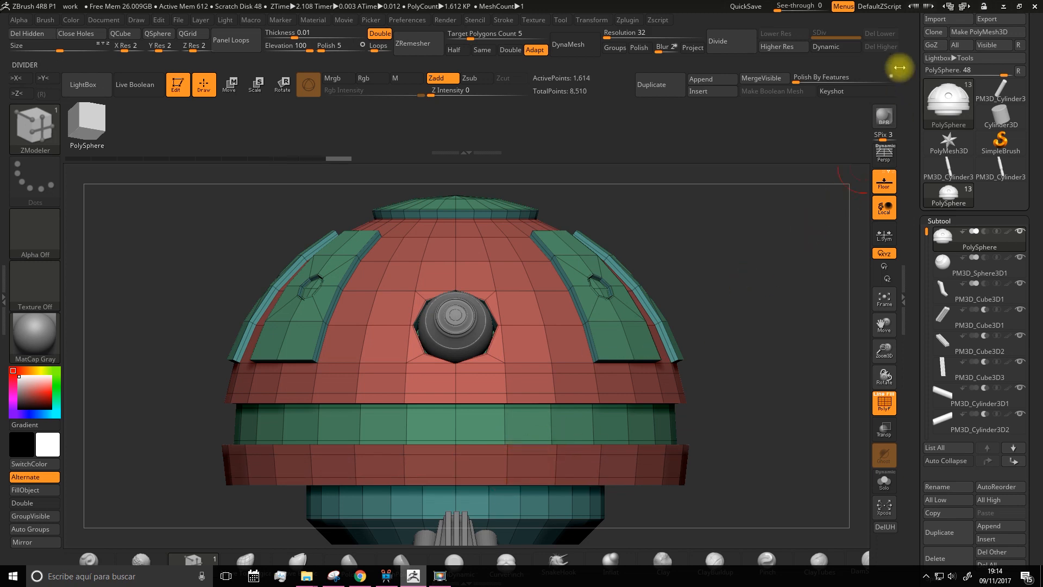
click(845, 47)
Hide the polyframe and compare the dome's smoothed and unsmoothed shape from an angle and from the front.
drag(823, 253, 820, 329)
click(891, 405)
drag(886, 356, 867, 315)
mouse_move(794, 346)
mouse_down()
mouse_move(842, 338)
mouse_move(774, 368)
mouse_move(741, 402)
mouse_move(731, 397)
mouse_move(734, 282)
mouse_move(703, 319)
mouse_move(782, 372)
mouse_up()
drag(885, 352, 812, 136)
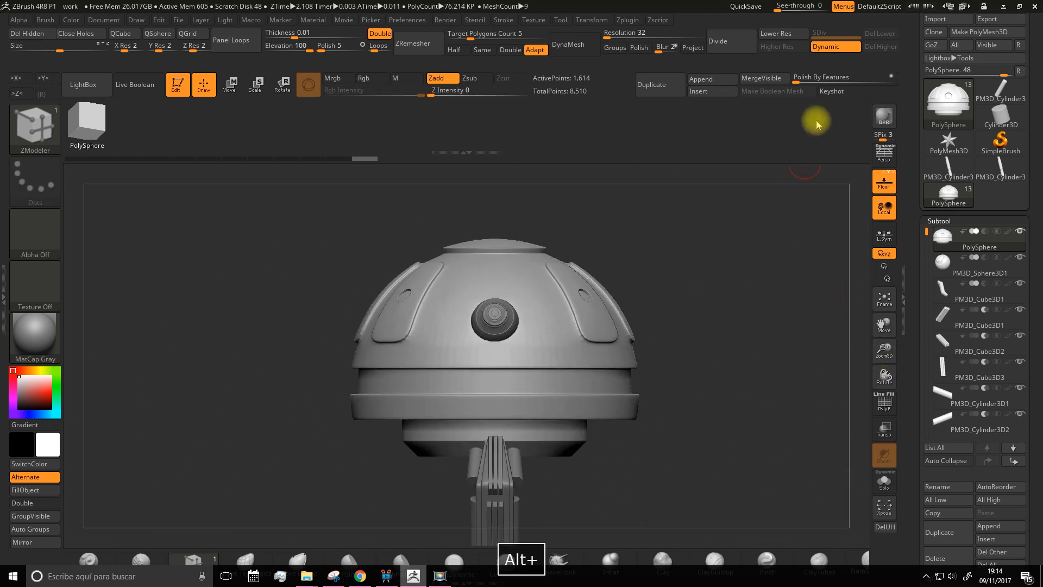
click(846, 48)
drag(764, 247, 817, 325)
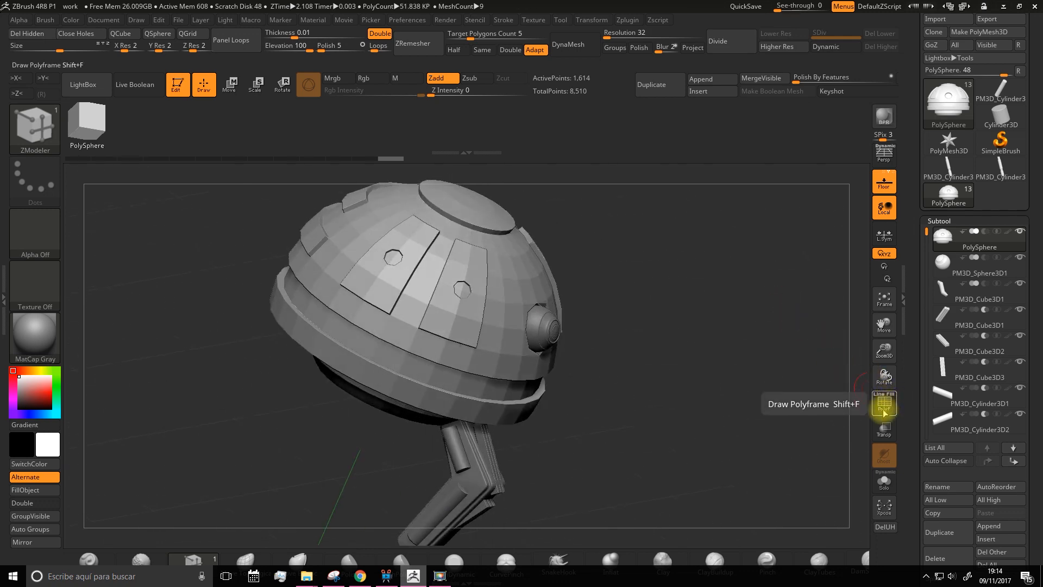
click(834, 43)
shift+drag(745, 238, 722, 249)
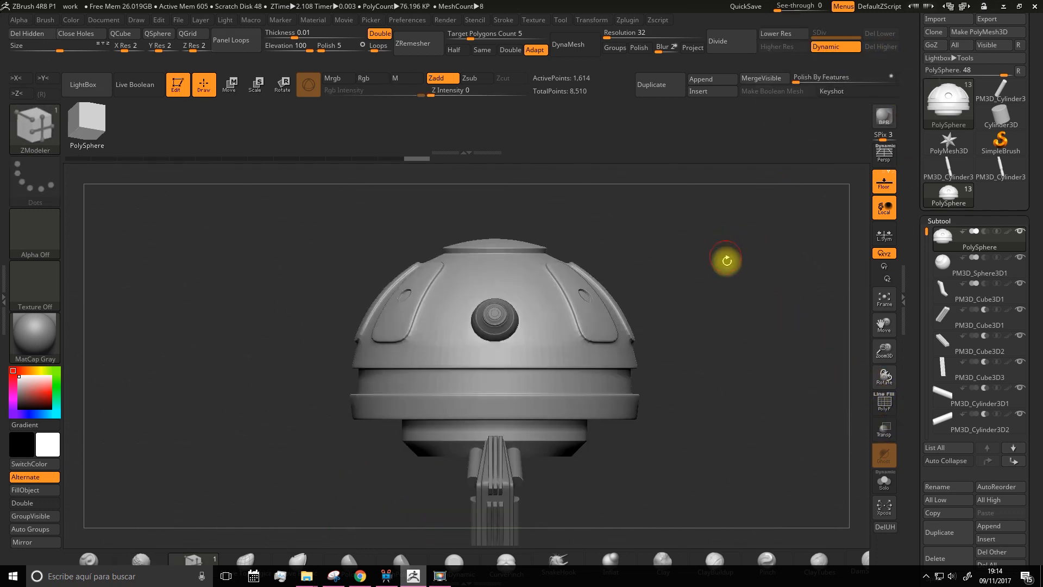
Show the polyframe again and insert a Cylinder3D as a new subtool directly below the PolySphere dome.
click(885, 401)
drag(829, 368, 752, 343)
mouse_move(746, 497)
alt+mouse_down()
mouse_move(720, 491)
mouse_move(605, 391)
mouse_move(617, 392)
mouse_move(597, 391)
mouse_move(692, 384)
mouse_move(649, 367)
mouse_move(645, 380)
mouse_move(718, 423)
mouse_move(715, 410)
mouse_move(669, 403)
mouse_move(691, 414)
mouse_move(666, 440)
mouse_move(652, 409)
alt+mouse_up()
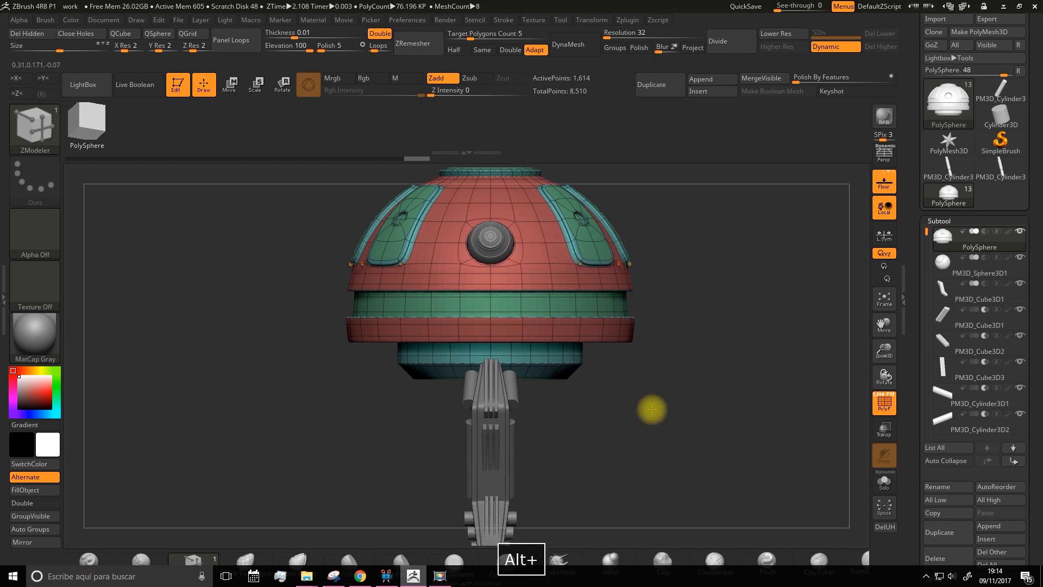
click(525, 326)
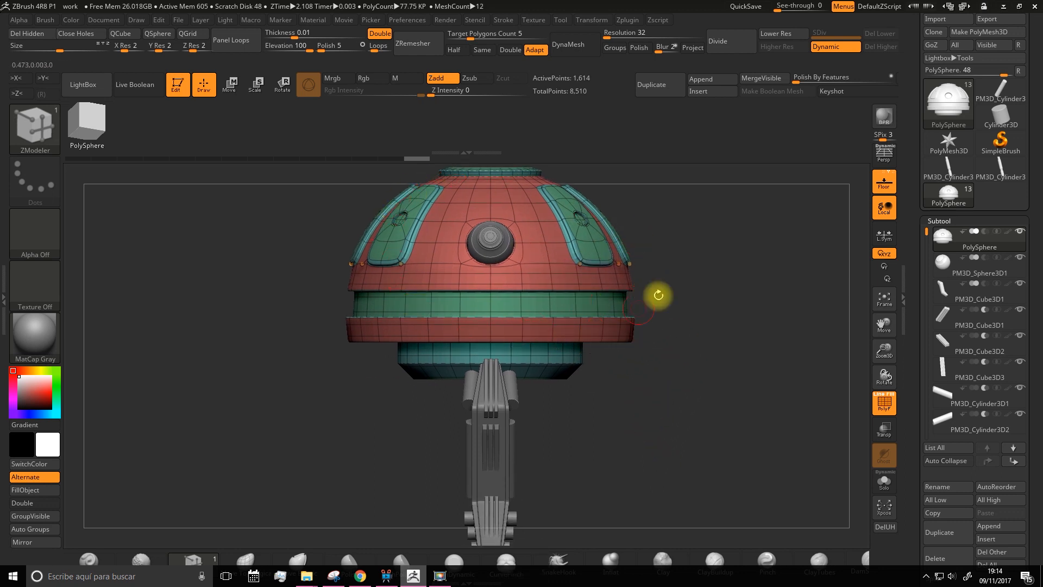
alt+drag(668, 387, 664, 375)
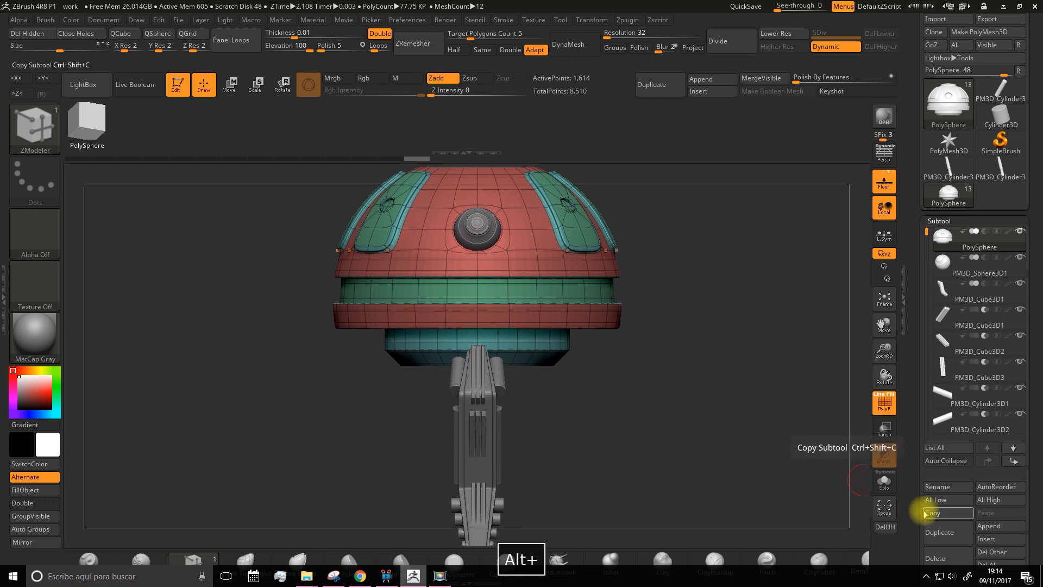
click(996, 540)
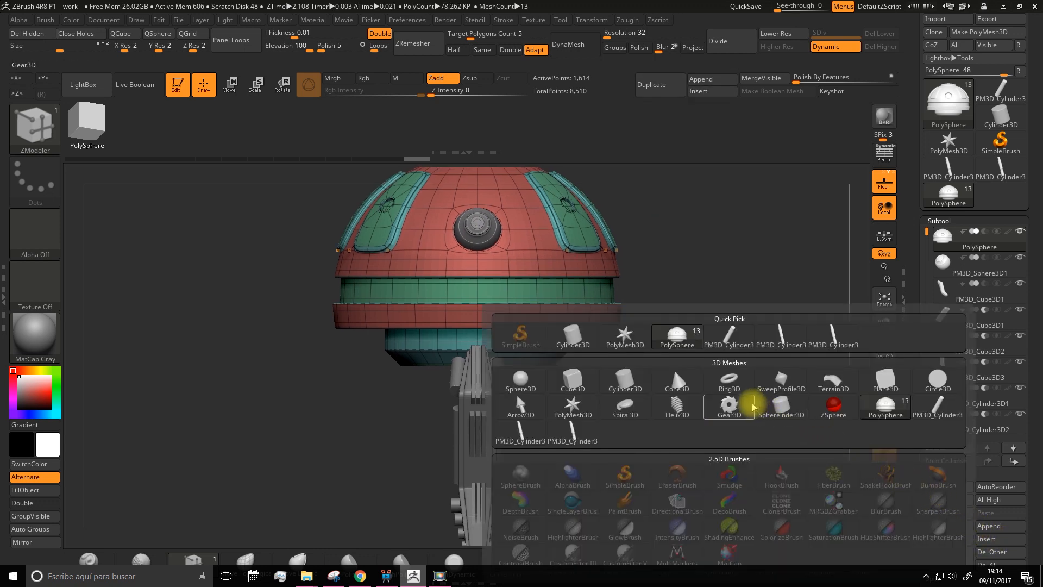
click(623, 383)
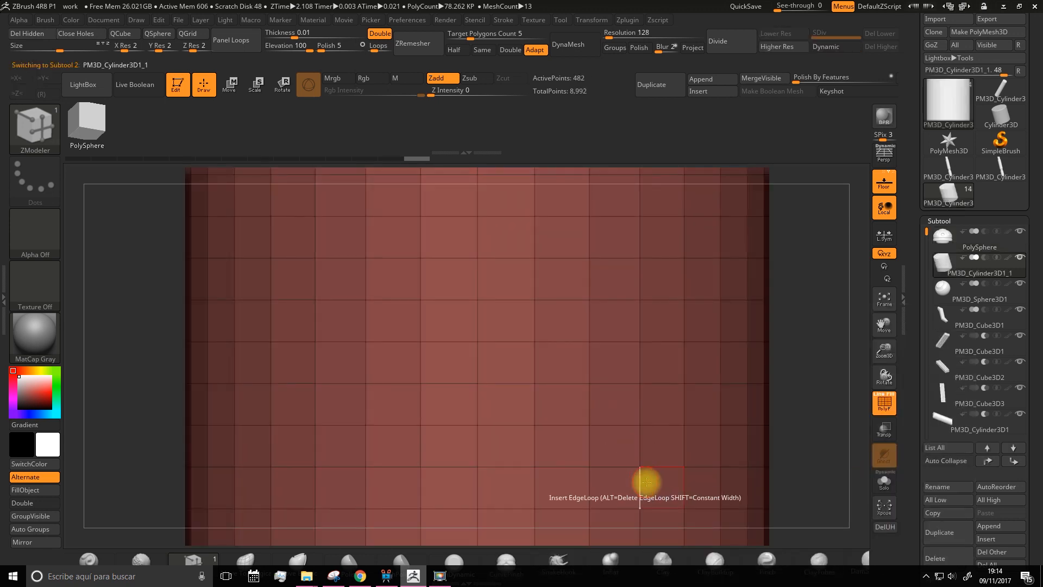
Delete all the horizontal edge loops along the new cylinder's side, keeping only its vertical edges.
drag(888, 353, 690, 345)
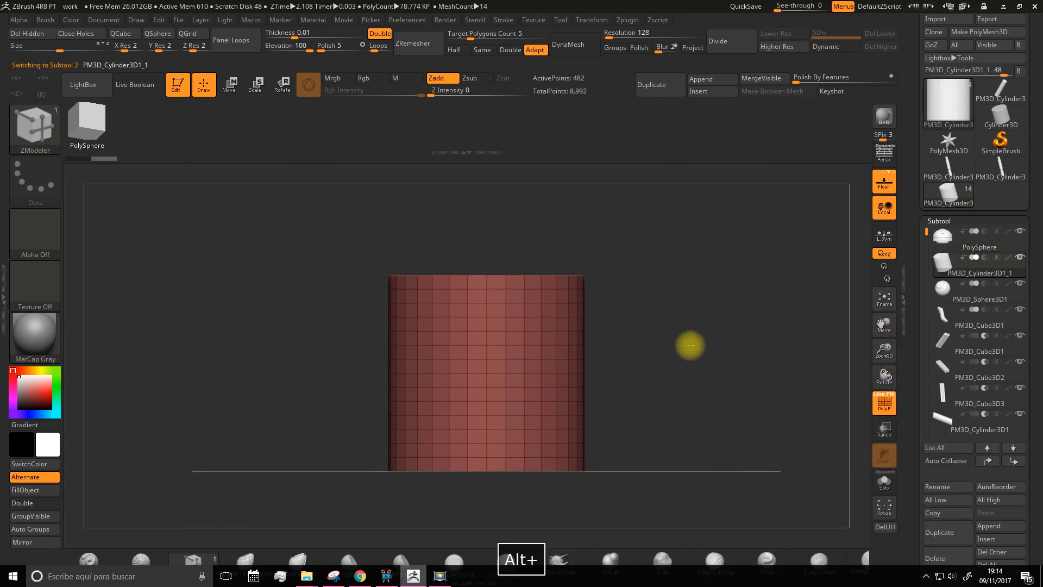
alt+click(470, 286)
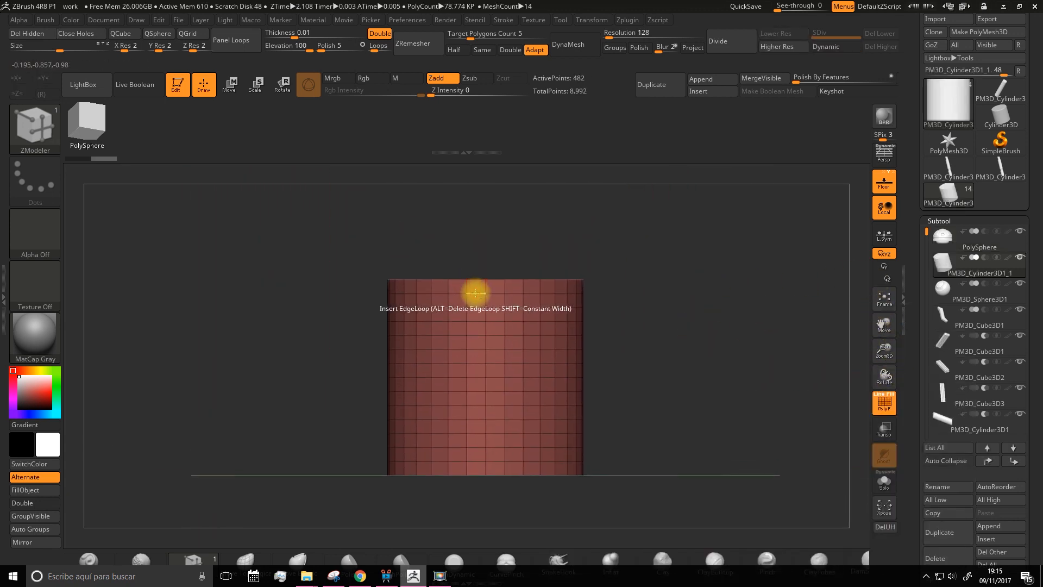
alt+click(474, 321)
alt+click(473, 334)
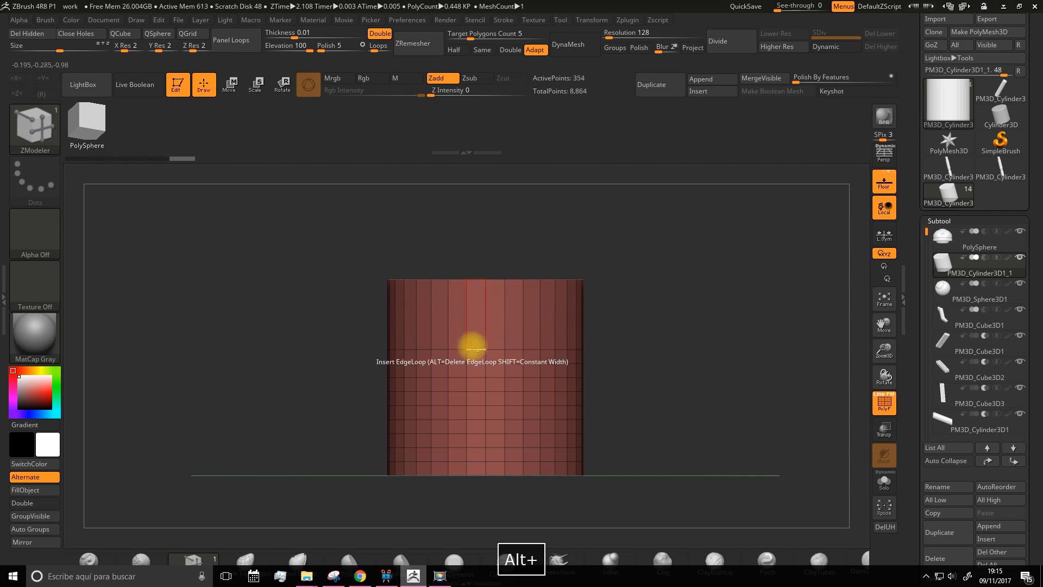
alt+click(474, 362)
alt+click(474, 377)
alt+click(473, 390)
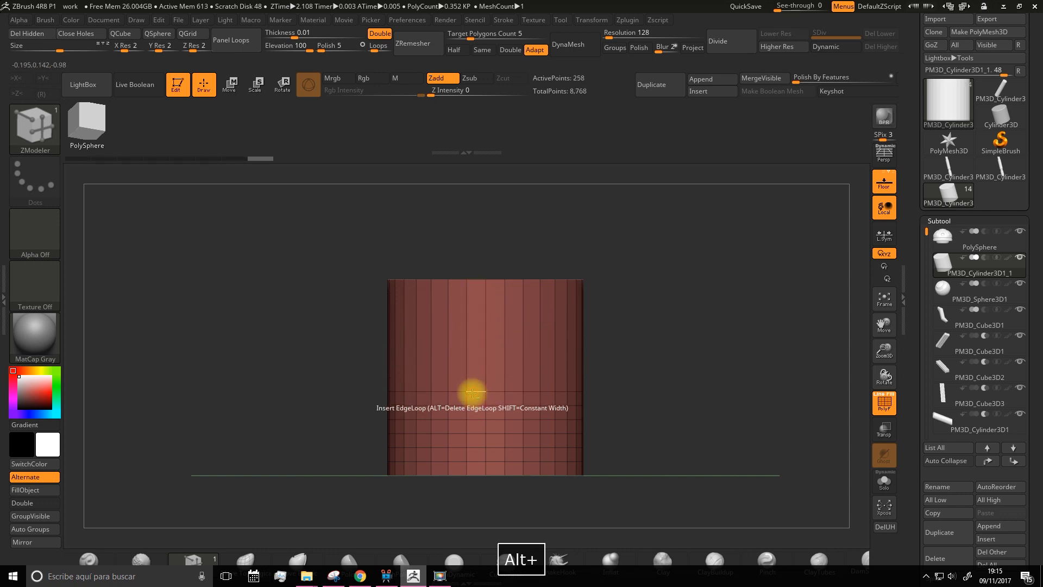
alt+click(474, 404)
key(ctrl+z)
alt+click(478, 419)
alt+click(475, 446)
alt+click(473, 462)
drag(605, 253, 618, 277)
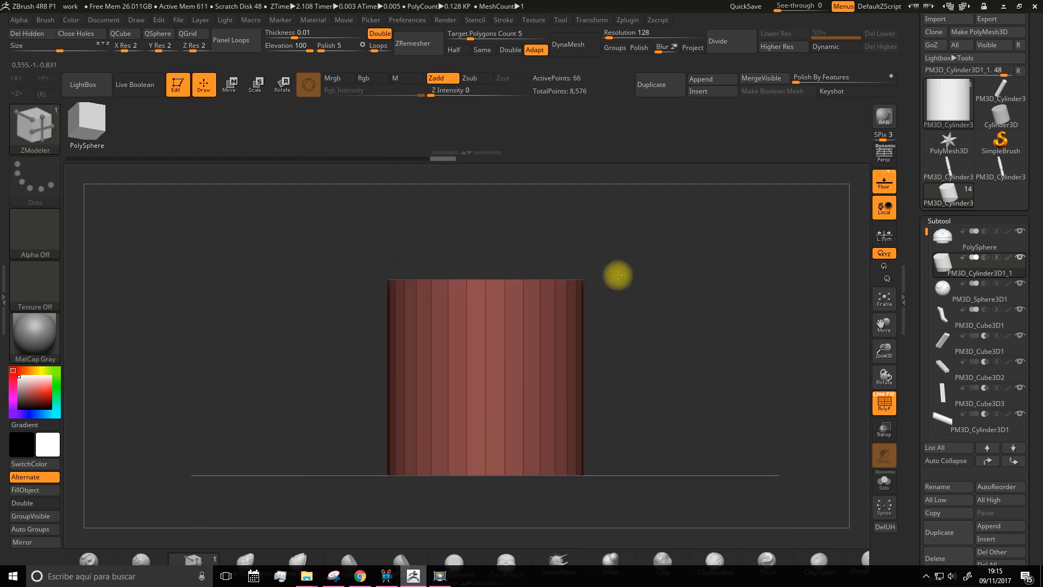
Flatten the new cylinder along its vertical axis into a thin, wide disc cutting through the robot's dome.
click(305, 87)
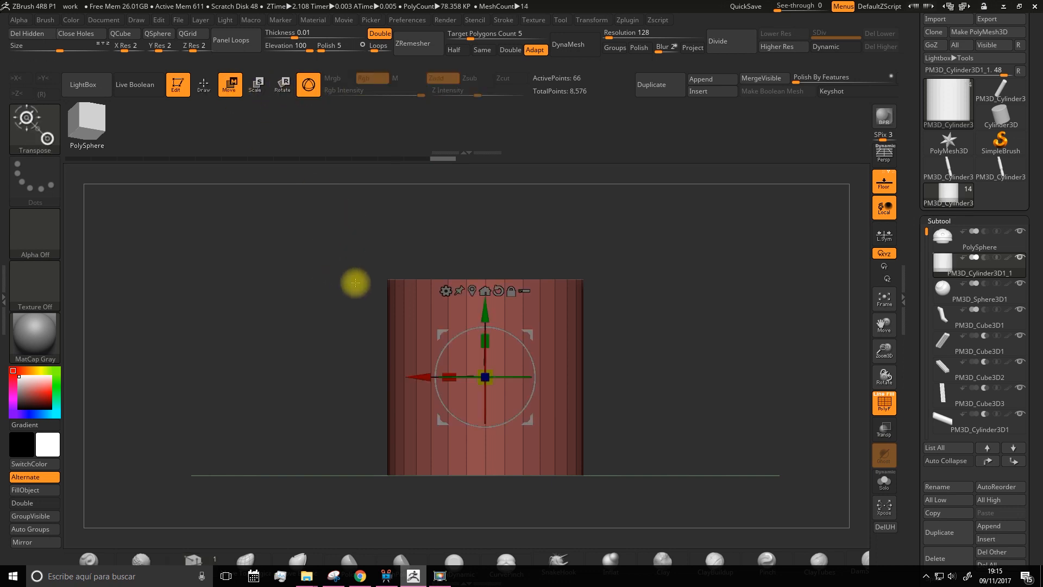
drag(485, 341, 505, 258)
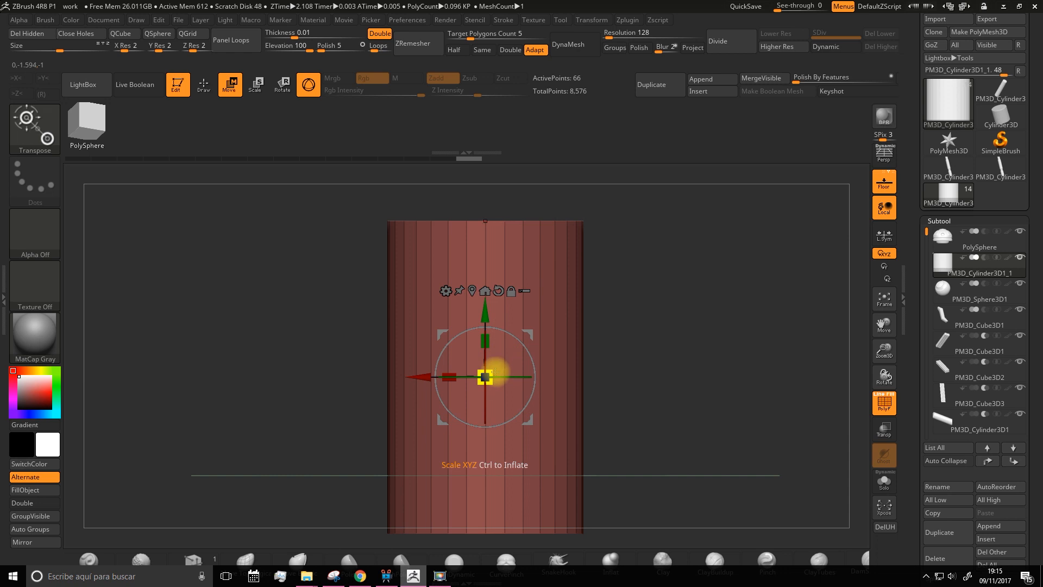
drag(494, 372, 501, 514)
drag(485, 342, 485, 344)
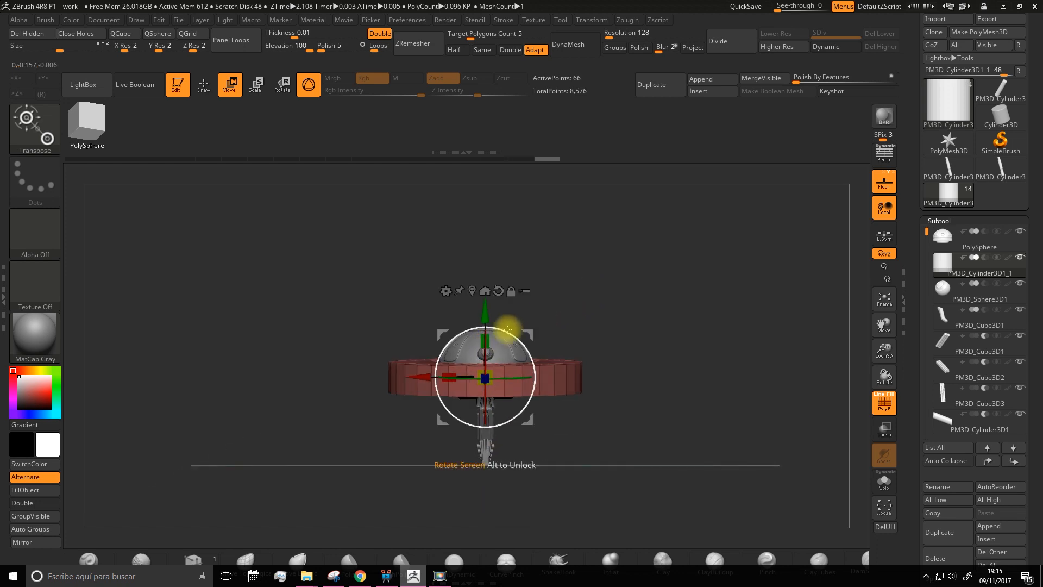
key(ctrl+z)
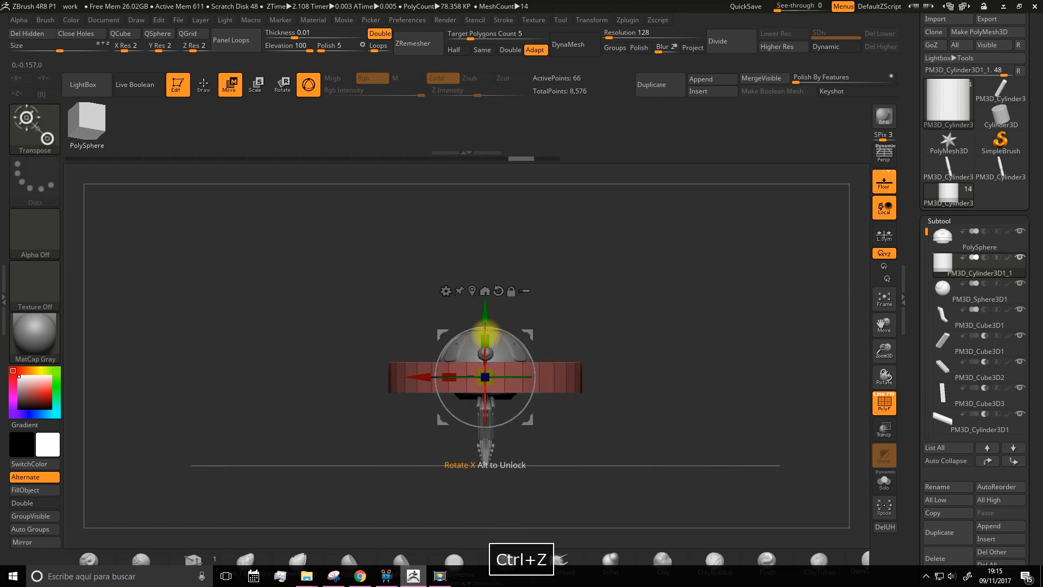
drag(485, 333, 484, 341)
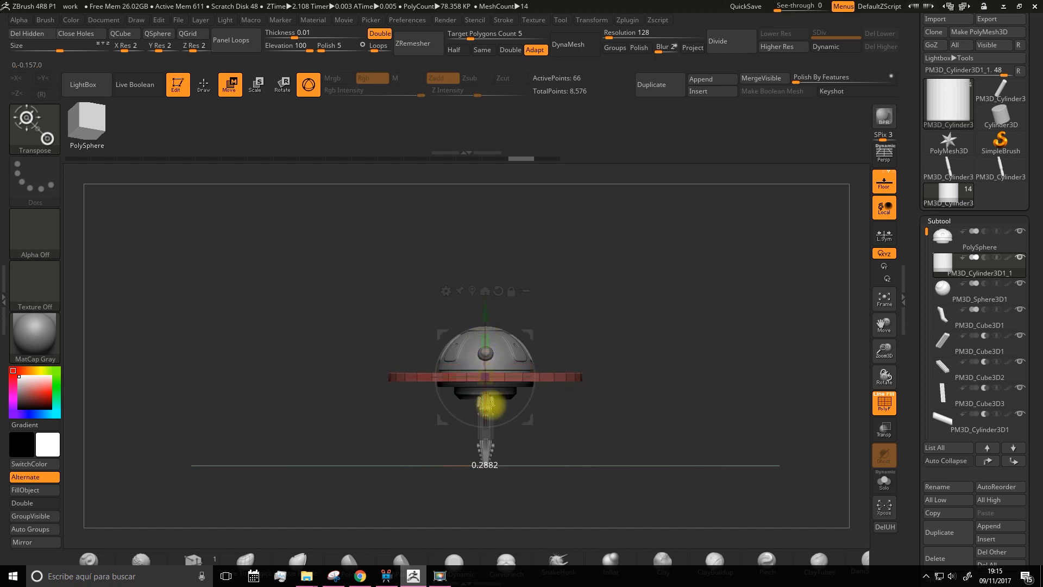
drag(492, 420, 493, 421)
Raise the disc above the dome's lower bands and thin it further along its vertical axis.
drag(885, 352, 877, 429)
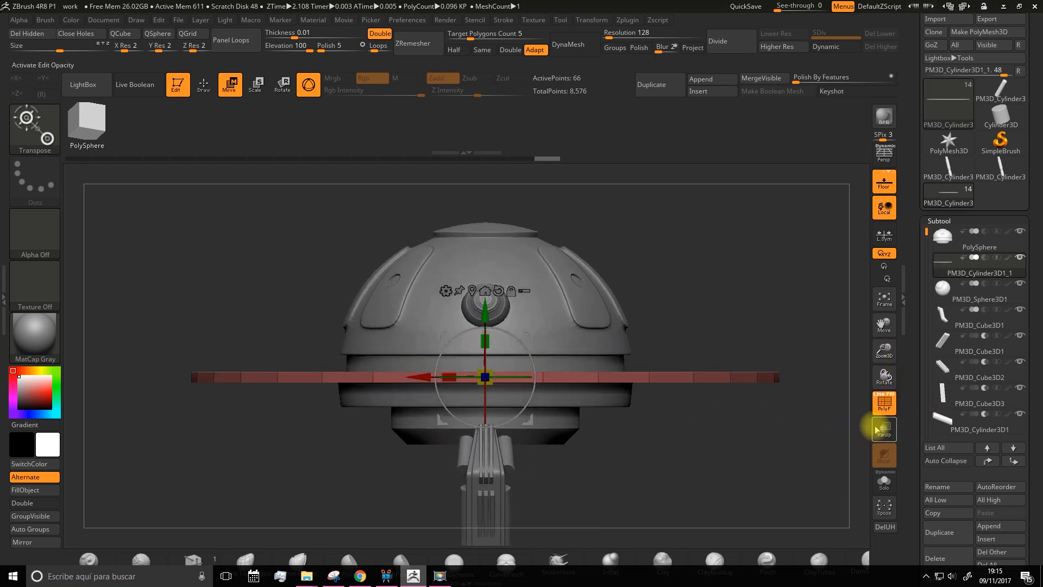
drag(471, 326, 505, 266)
drag(668, 246, 748, 269)
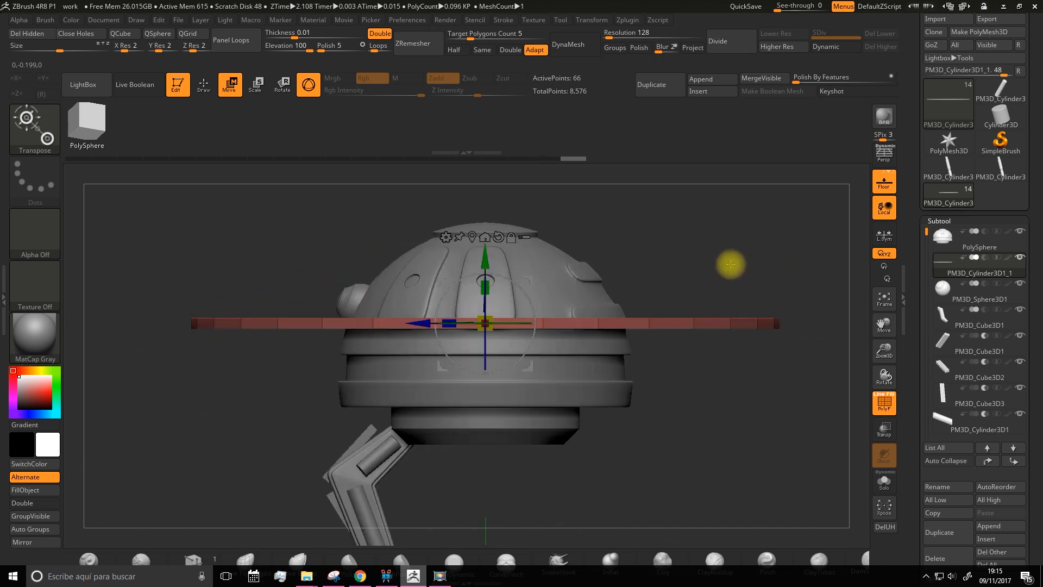
drag(506, 279, 506, 270)
drag(605, 242, 646, 288)
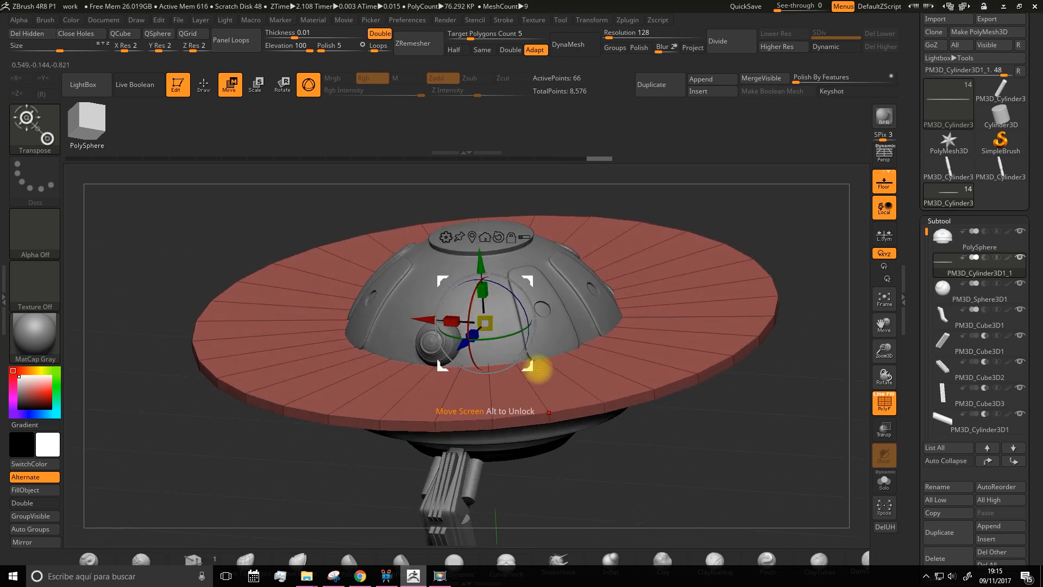
drag(484, 306, 487, 332)
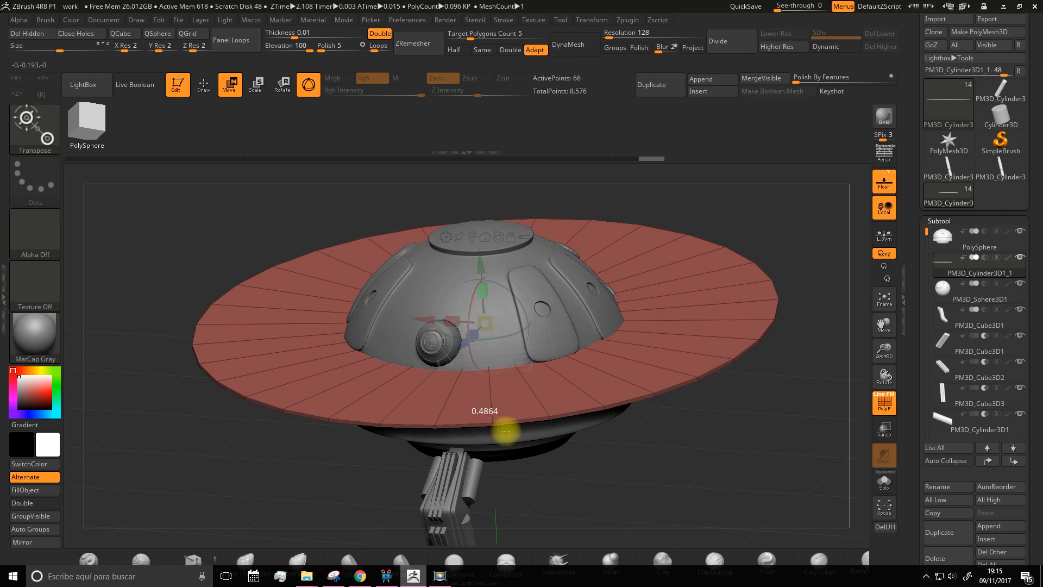
drag(521, 464, 523, 465)
shift+drag(734, 540, 749, 532)
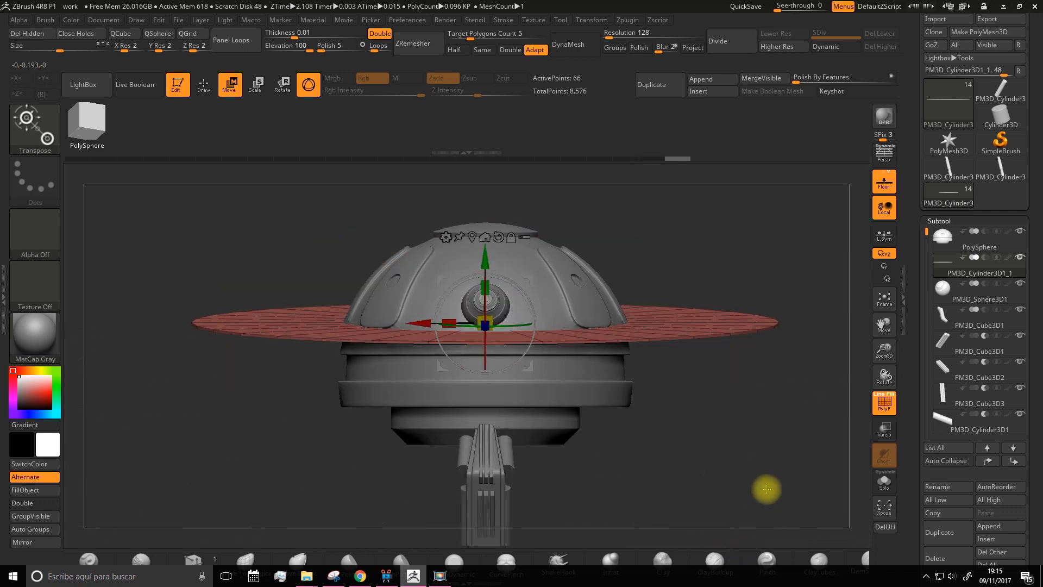
Set the disc subtool to subtract, turn on Live Boolean and hide the polyframe.
mouse_move(987, 263)
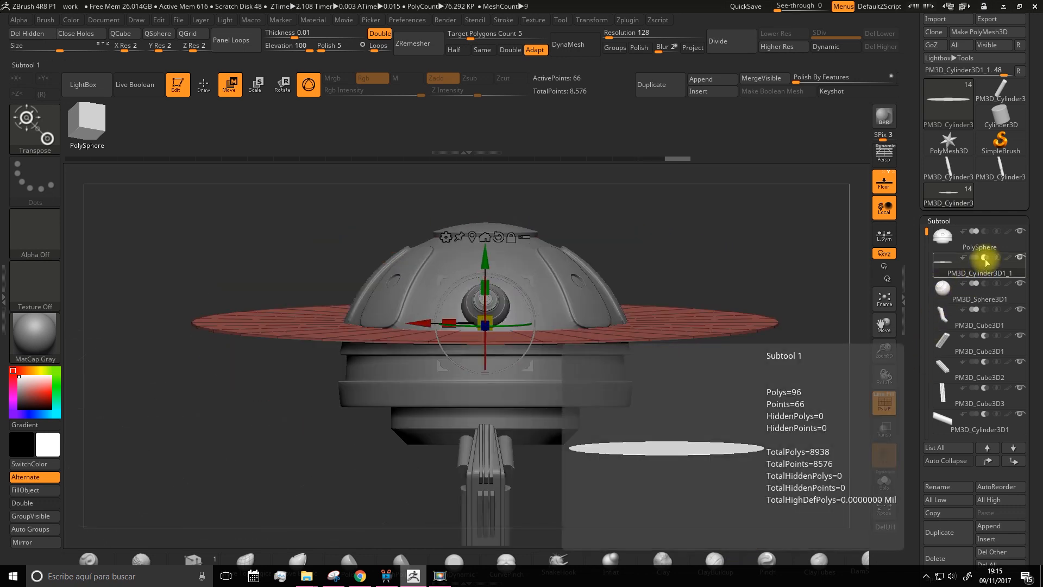
drag(761, 256, 346, 164)
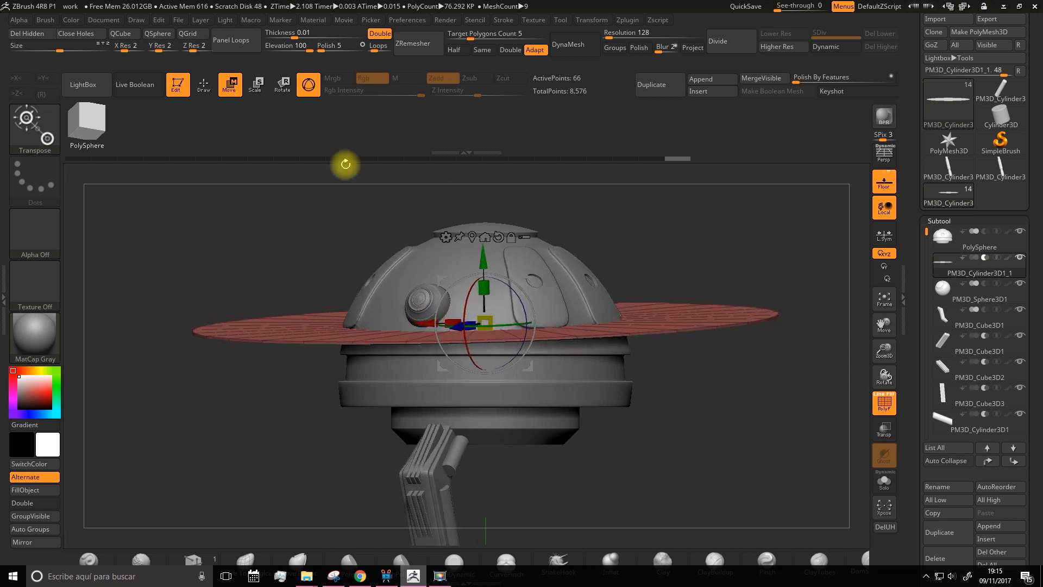
click(160, 93)
drag(177, 181, 884, 504)
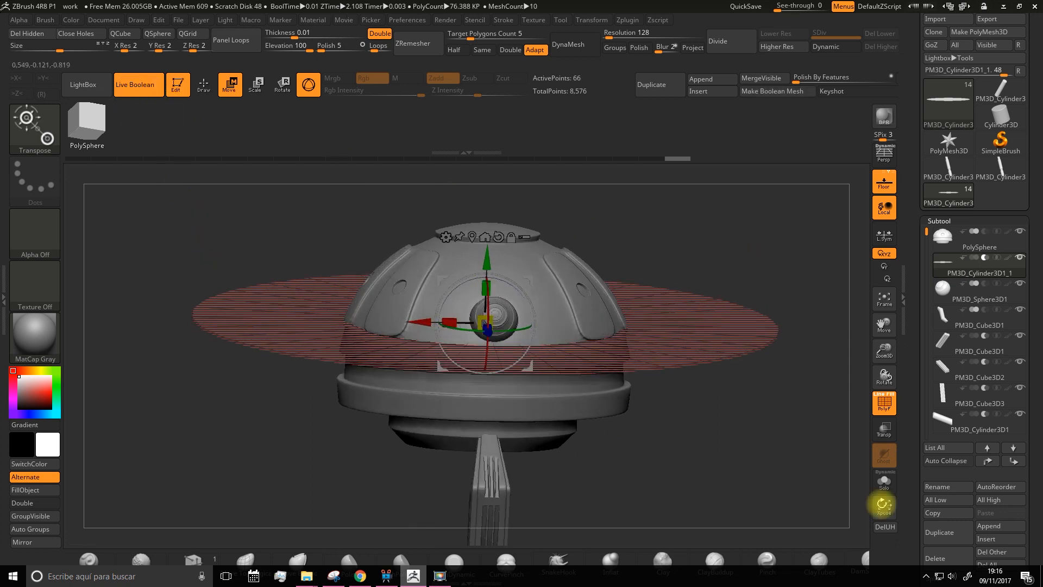
click(885, 406)
Try small adjustments to the subtractive disc's position, and undo its recent changes back to the thicker disc.
drag(733, 546, 730, 498)
drag(490, 256, 494, 263)
drag(701, 317, 651, 333)
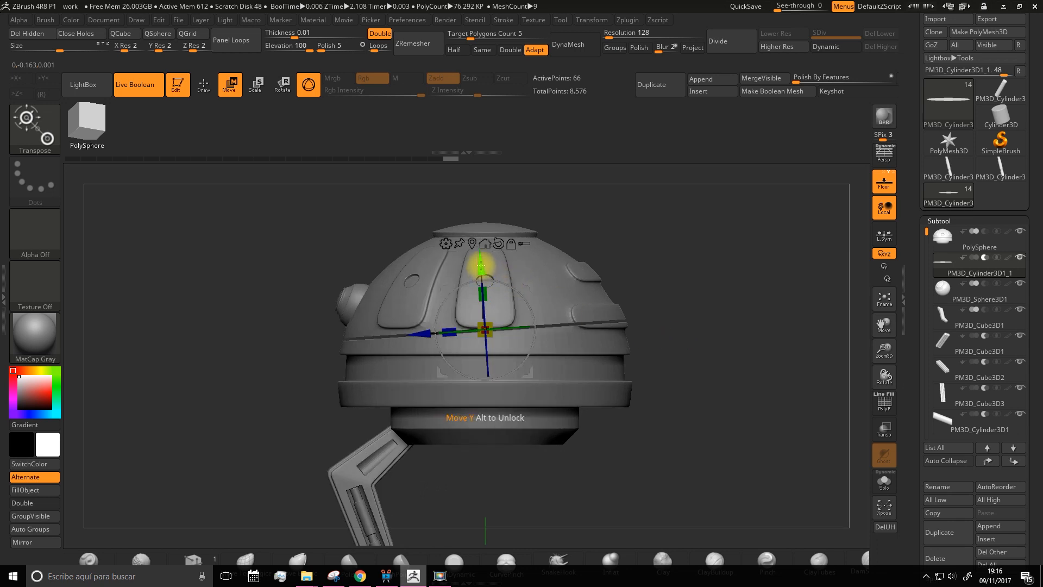
ctrl+drag(480, 266, 481, 273)
drag(703, 298, 611, 352)
key(ctrl+z)
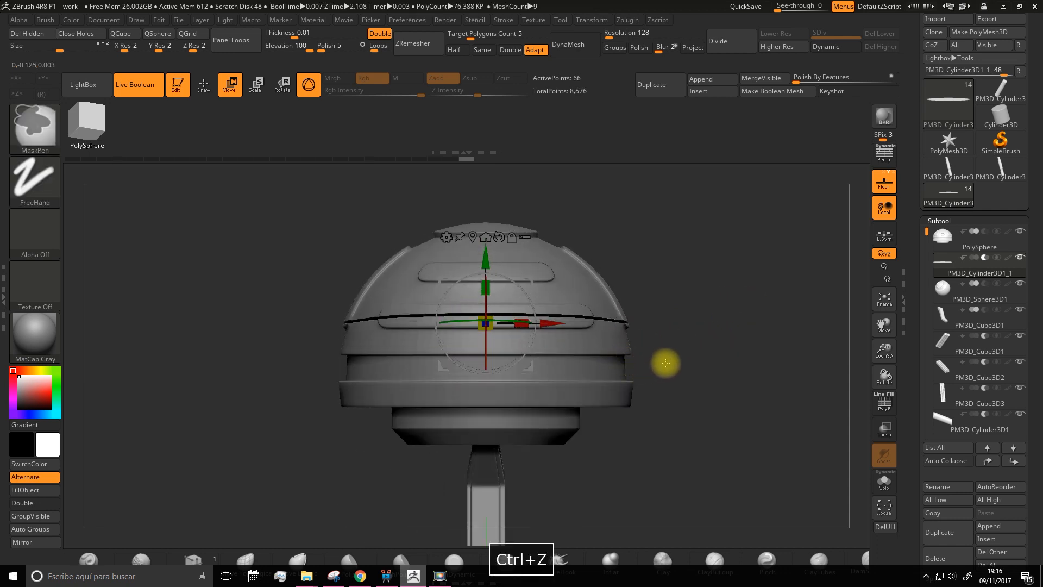
mouse_move(684, 364)
mouse_down()
mouse_move(734, 370)
mouse_move(697, 375)
mouse_up()
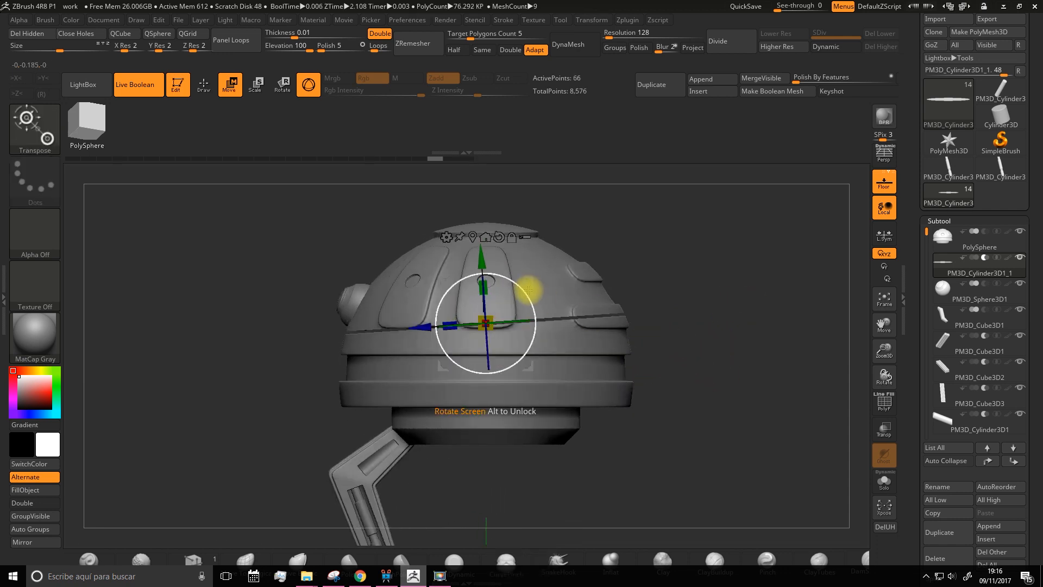
drag(528, 290, 554, 317)
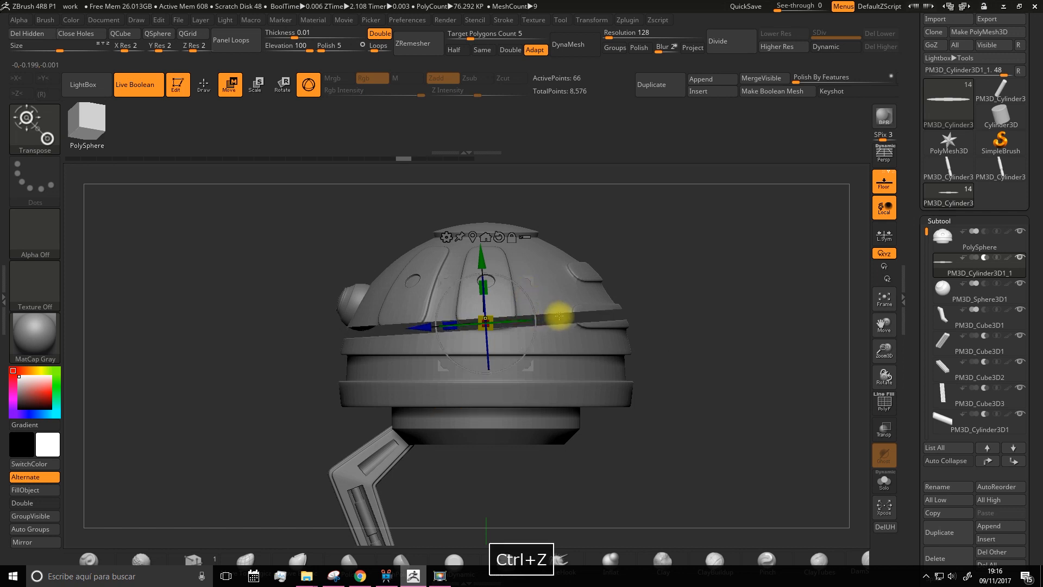
key(ctrl+z)
Lower the subtractive disc to just above the dome's lower bands and thin it to cut a narrow groove.
drag(486, 261, 486, 281)
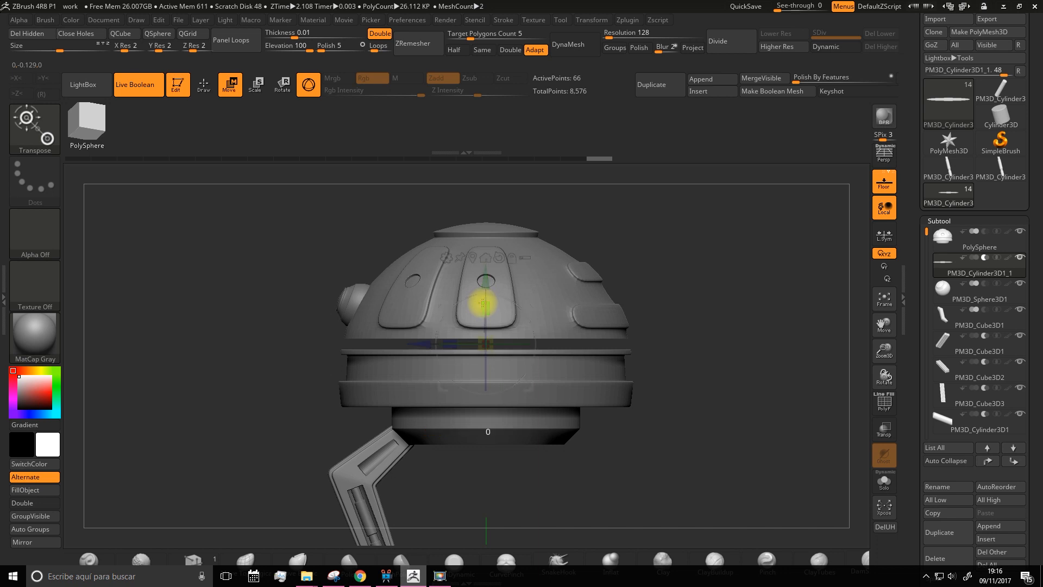
drag(479, 323, 437, 509)
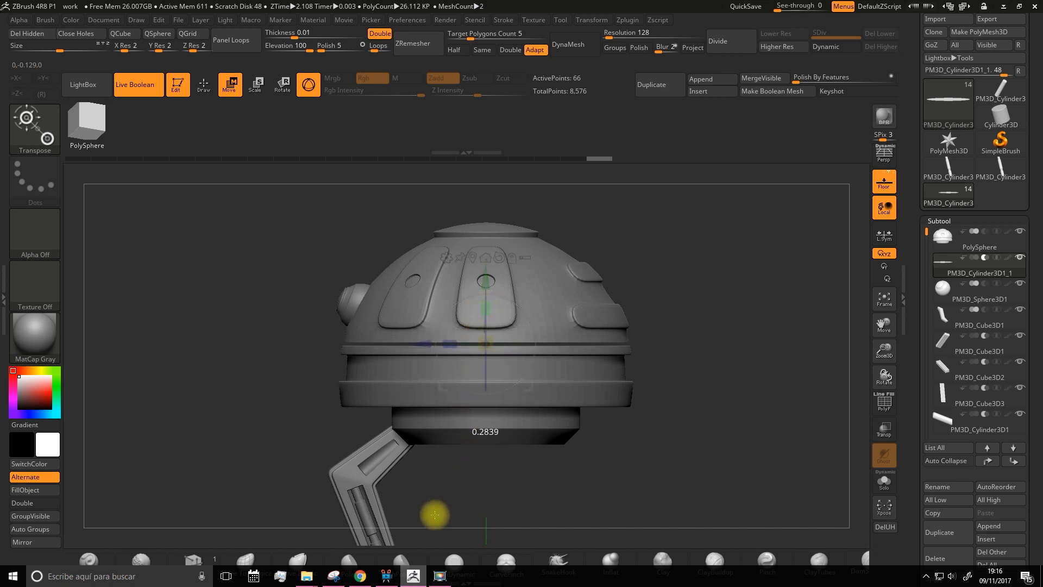
drag(426, 551, 426, 551)
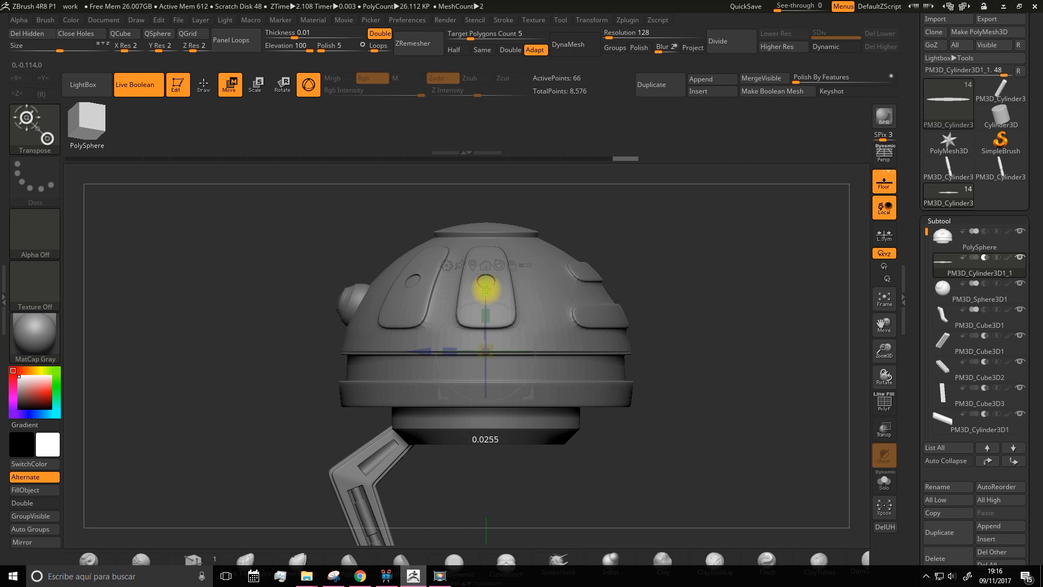
drag(485, 284, 486, 286)
drag(884, 352, 849, 390)
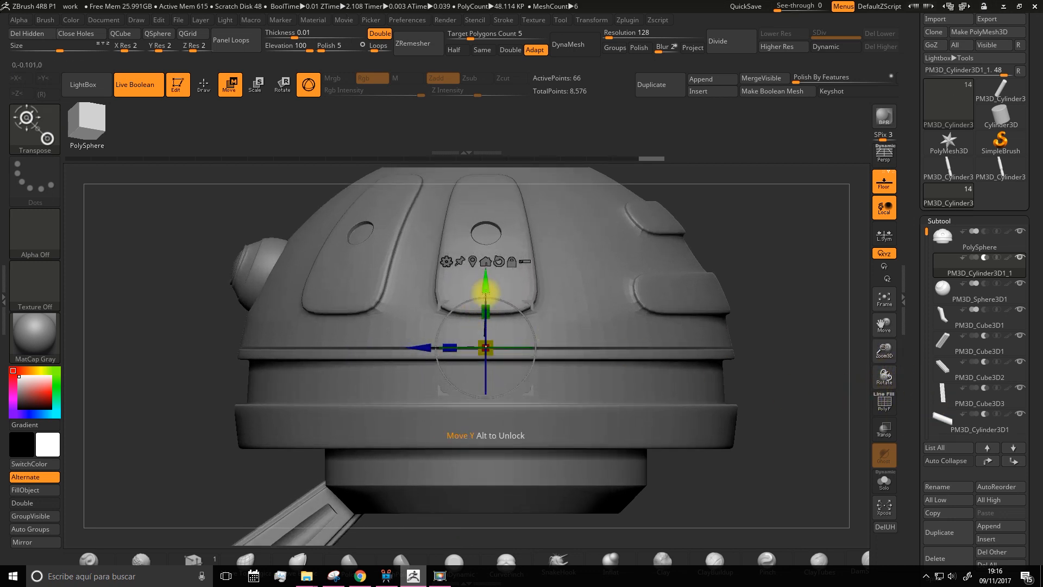
Copy the subtractive disc slightly upward to cut a second parallel groove around the dome's lower edge.
ctrl+drag(486, 283, 497, 274)
drag(787, 326, 863, 284)
mouse_move(740, 348)
mouse_down()
mouse_move(703, 365)
mouse_move(757, 361)
mouse_move(744, 362)
mouse_up()
drag(910, 354, 880, 389)
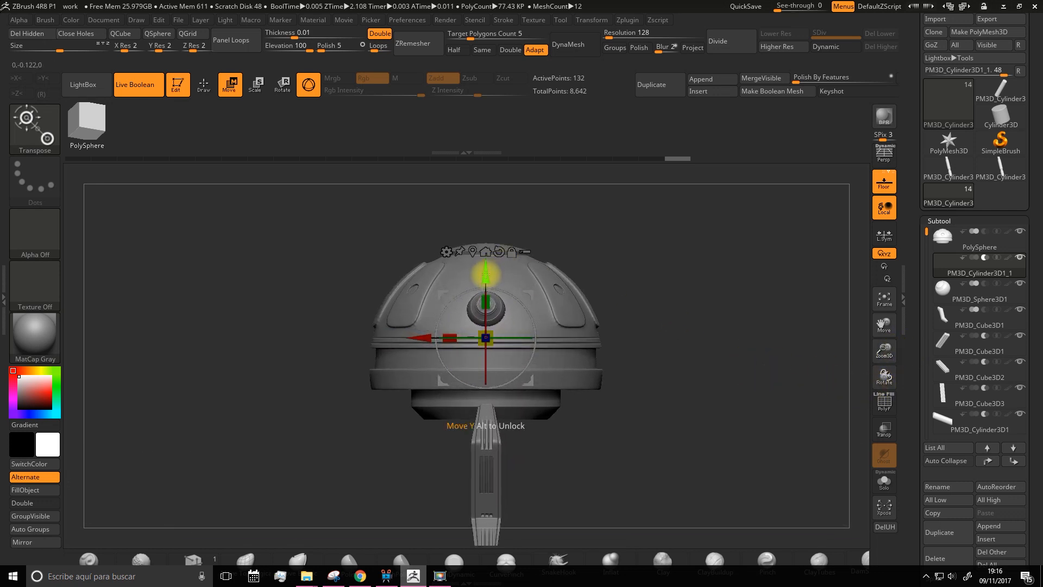
ctrl+drag(486, 275, 516, 197)
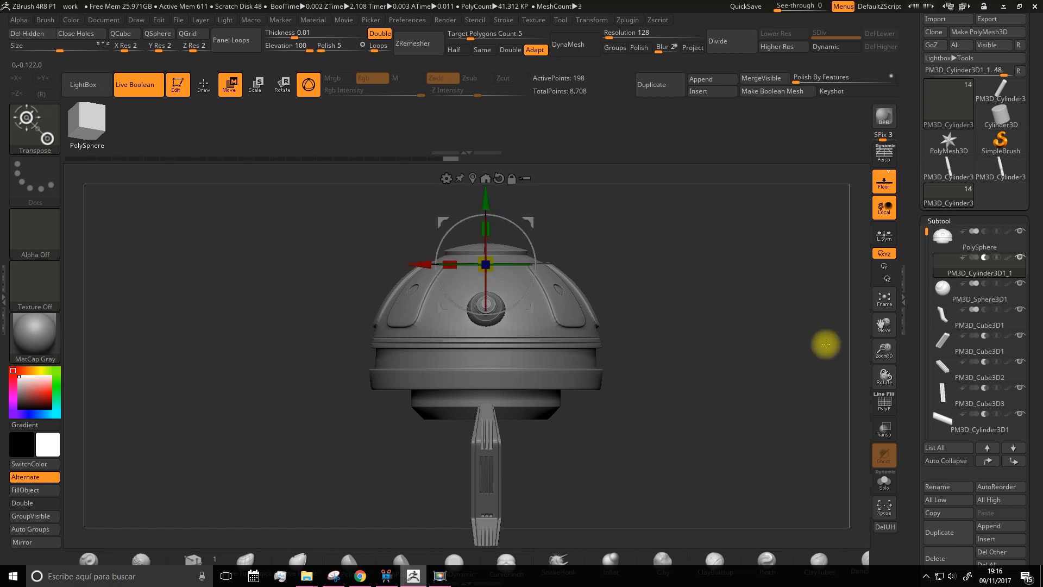
alt+drag(727, 314, 726, 334)
drag(886, 351, 840, 426)
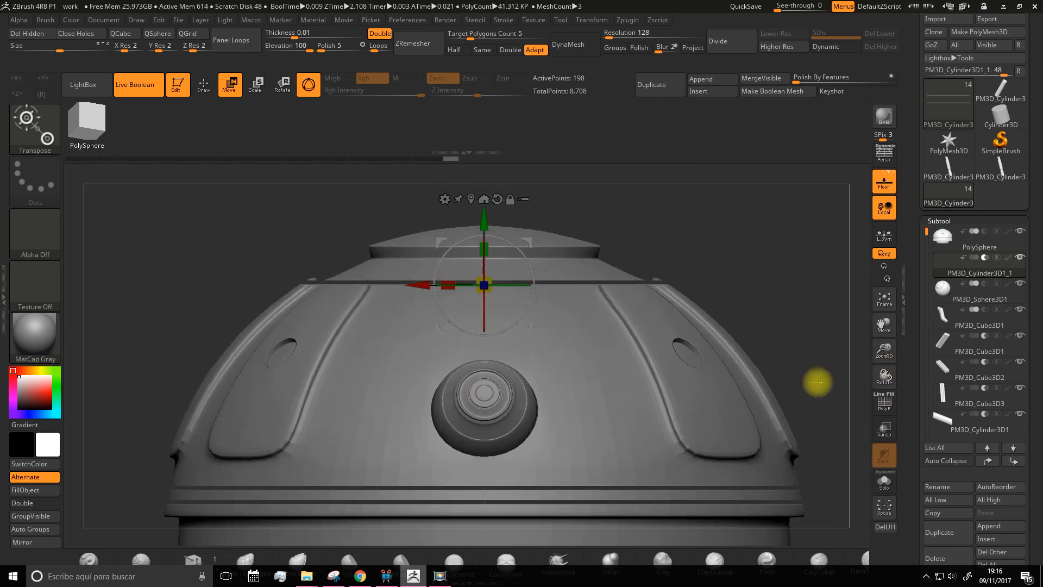
alt+drag(752, 232, 742, 278)
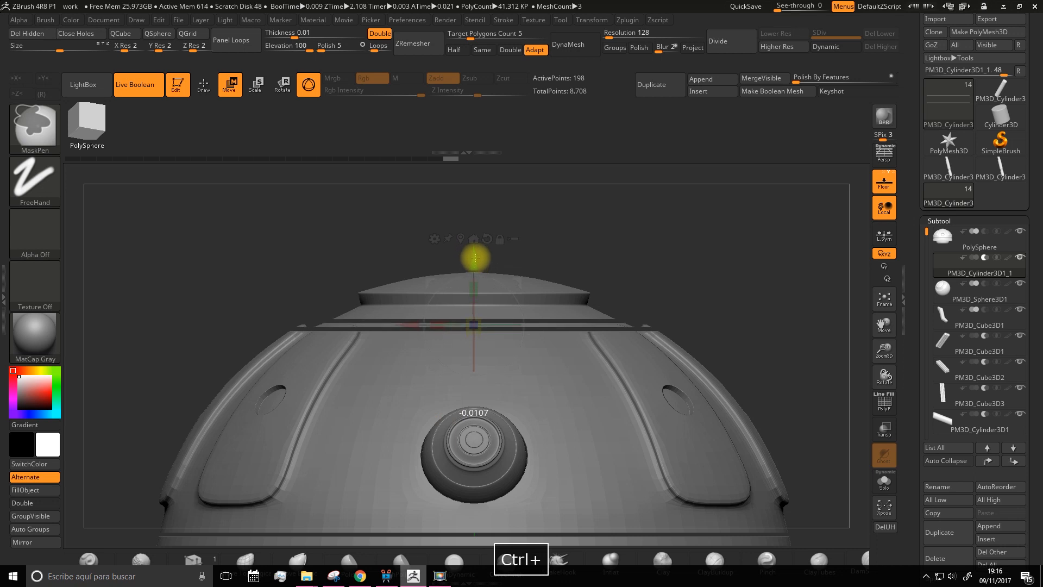
key(ctrl+z)
key(ctrl+z)
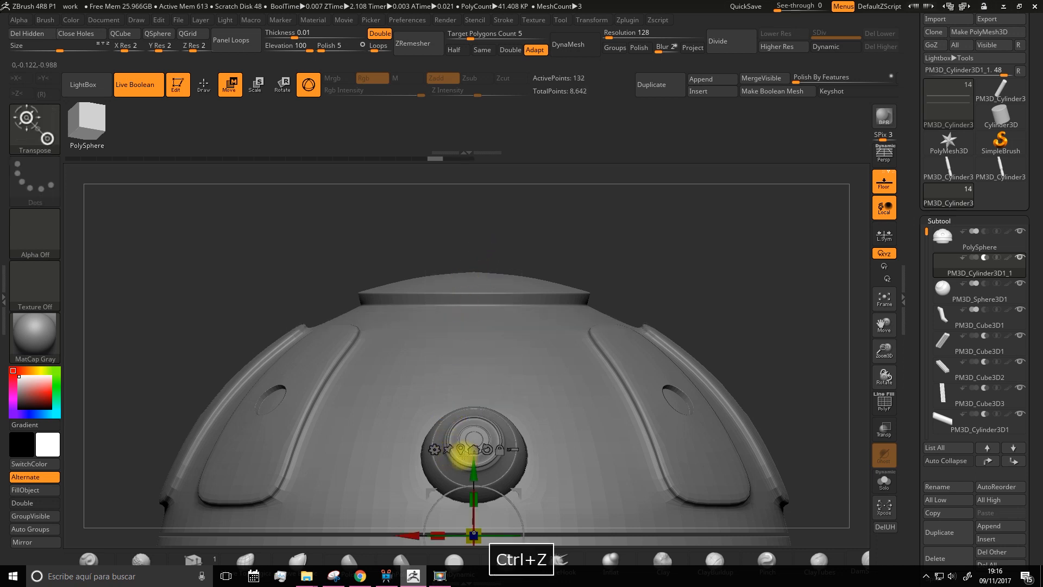
Copy the subtractive disc up to the dome's top, thin it and nudge it directly beneath the cap's rim.
ctrl+drag(473, 465, 544, 251)
mouse_move(652, 264)
mouse_down()
mouse_move(638, 302)
mouse_move(646, 267)
mouse_up()
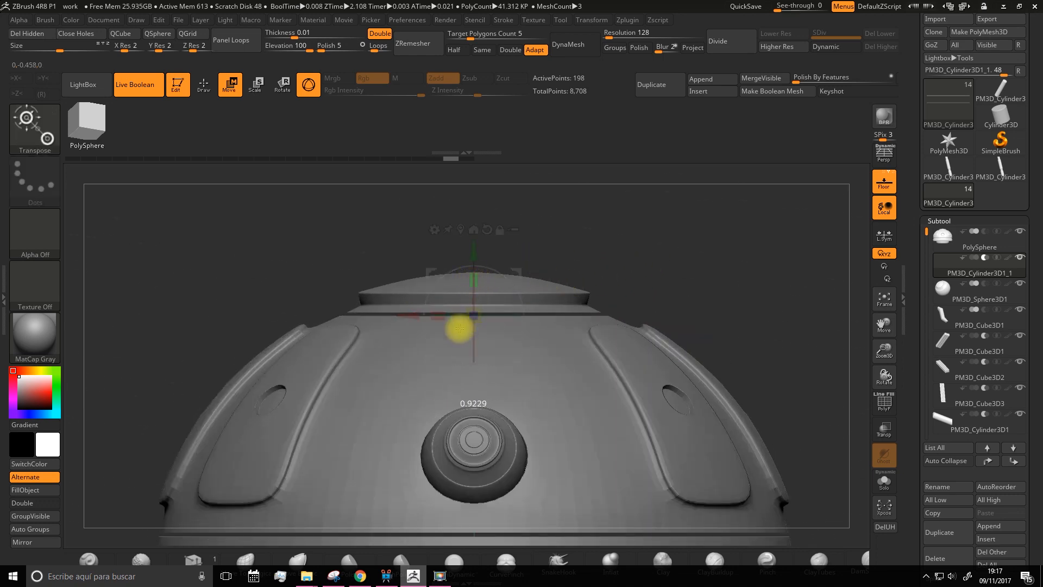
drag(367, 584, 370, 580)
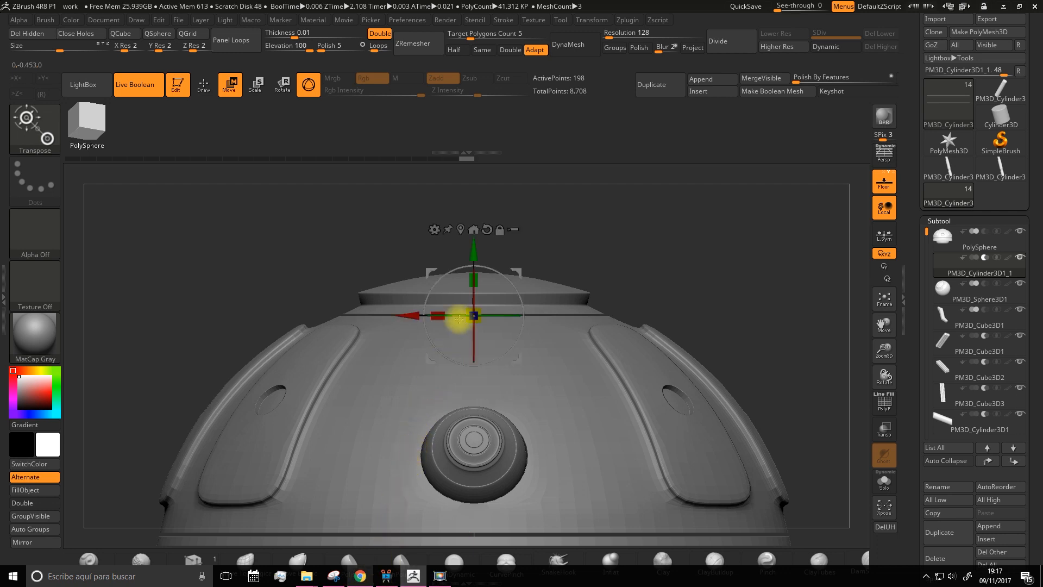
drag(474, 253, 474, 249)
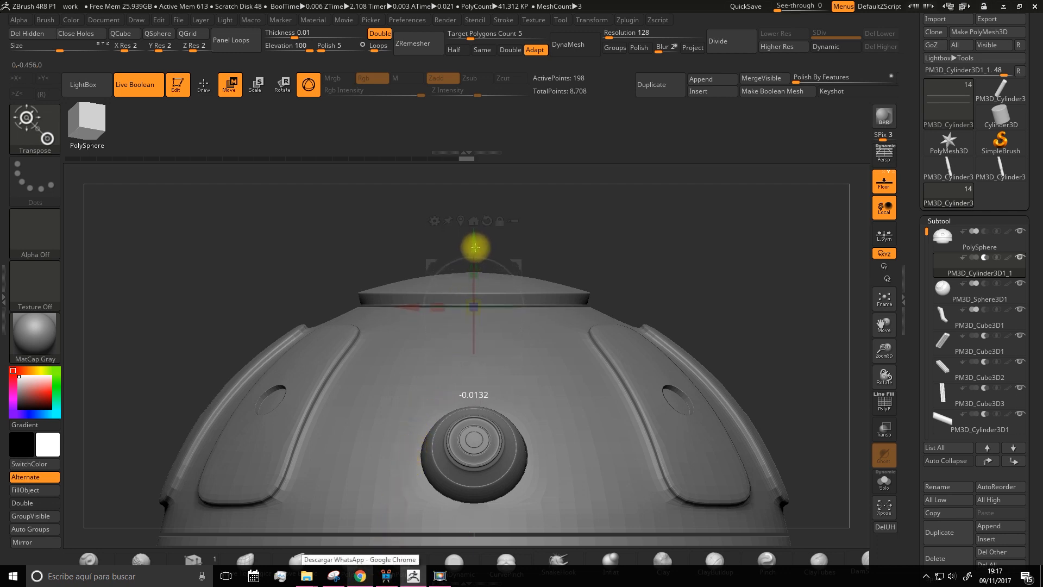
drag(476, 248, 476, 246)
Make the PM3D_Cube3D1 leg subtool active and insert a Sphere3D as a new subtool below it.
drag(650, 259, 631, 285)
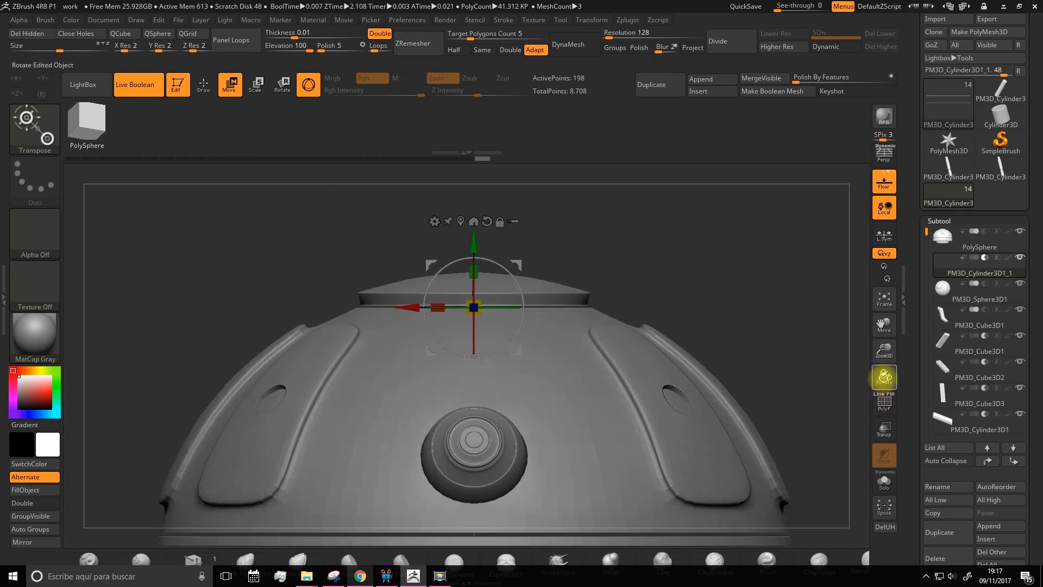
click(884, 302)
drag(718, 315, 690, 382)
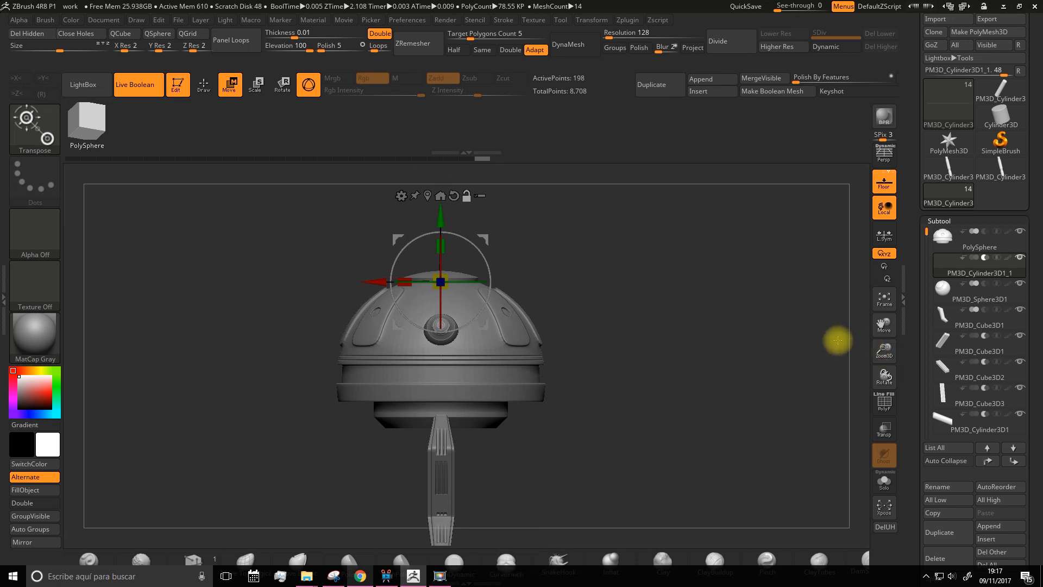
key(q)
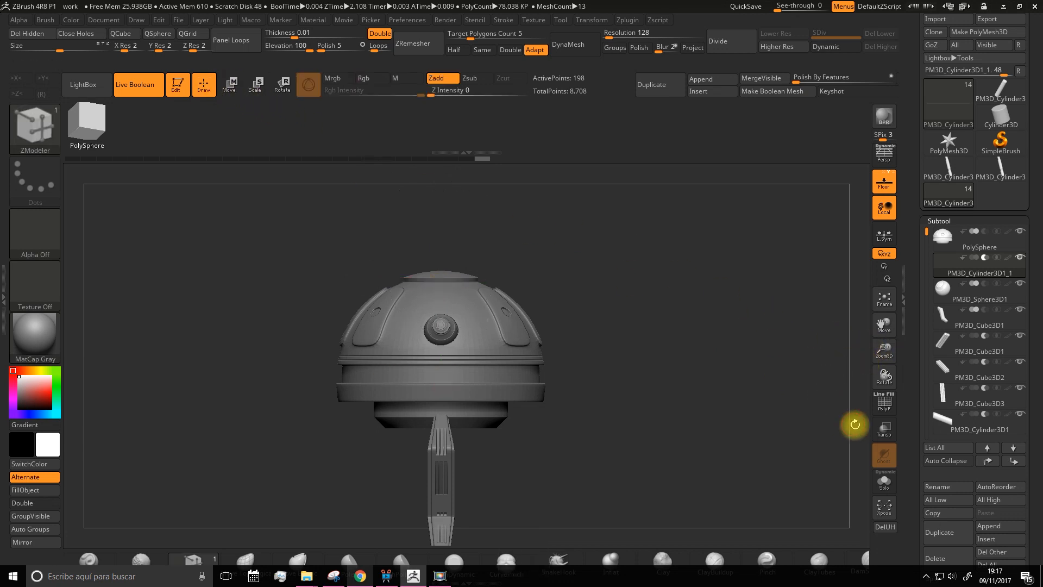
alt+drag(846, 422, 780, 401)
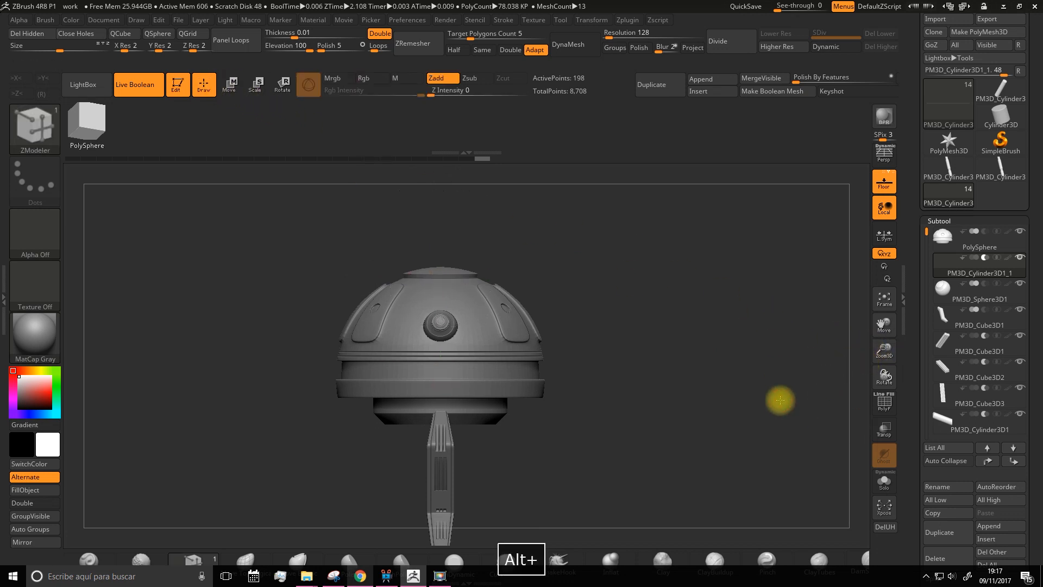
click(998, 539)
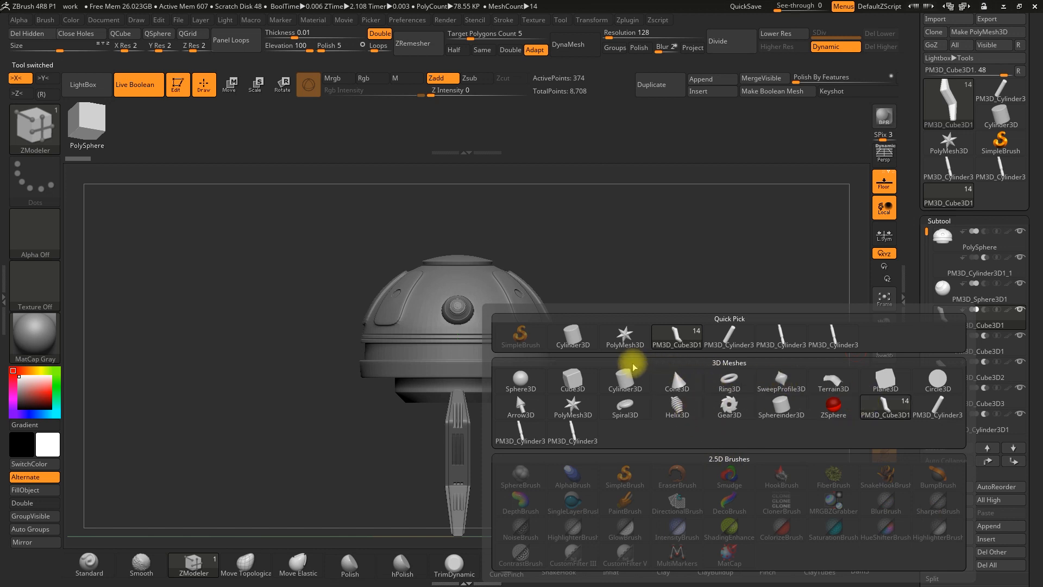
click(518, 377)
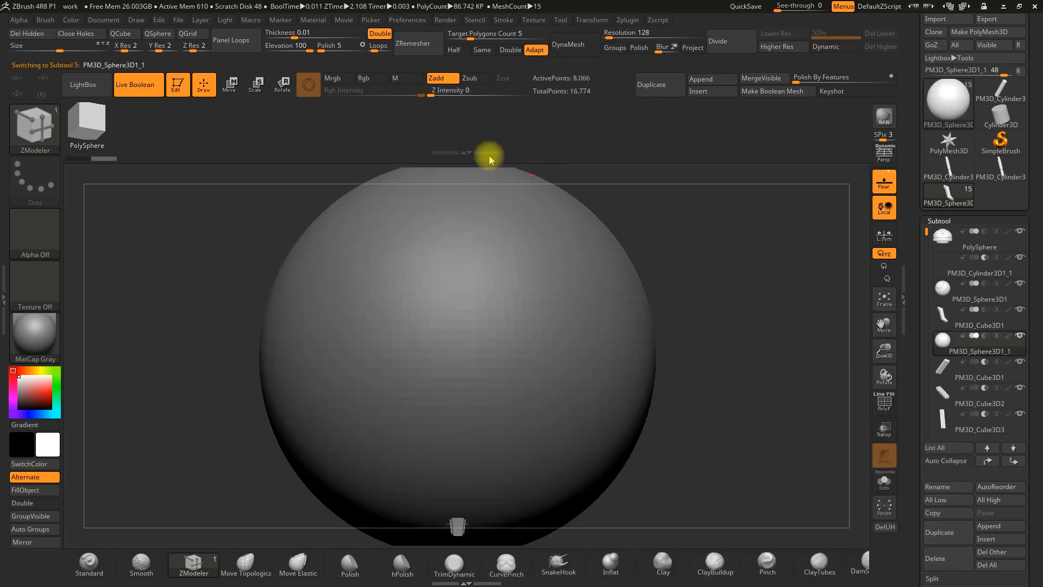
Scale the new sphere down to a small ball and raise it above the dome's cap.
click(228, 87)
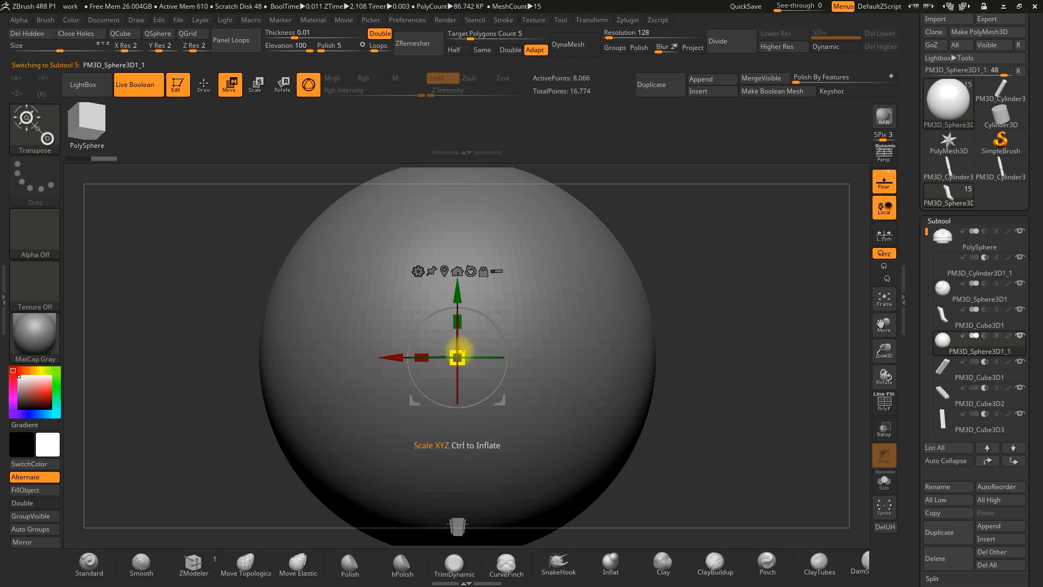
drag(457, 357, 530, 482)
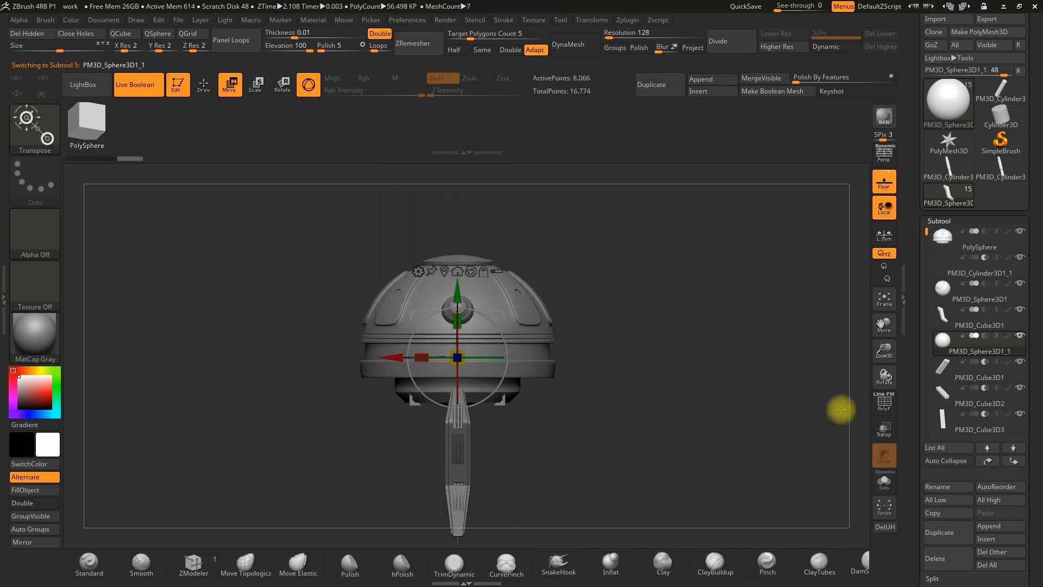
drag(886, 327, 907, 292)
drag(488, 226, 496, 149)
alt+drag(706, 284, 711, 417)
drag(491, 288, 498, 223)
shift+drag(631, 319, 586, 324)
drag(492, 222, 492, 213)
shift+drag(786, 338, 735, 302)
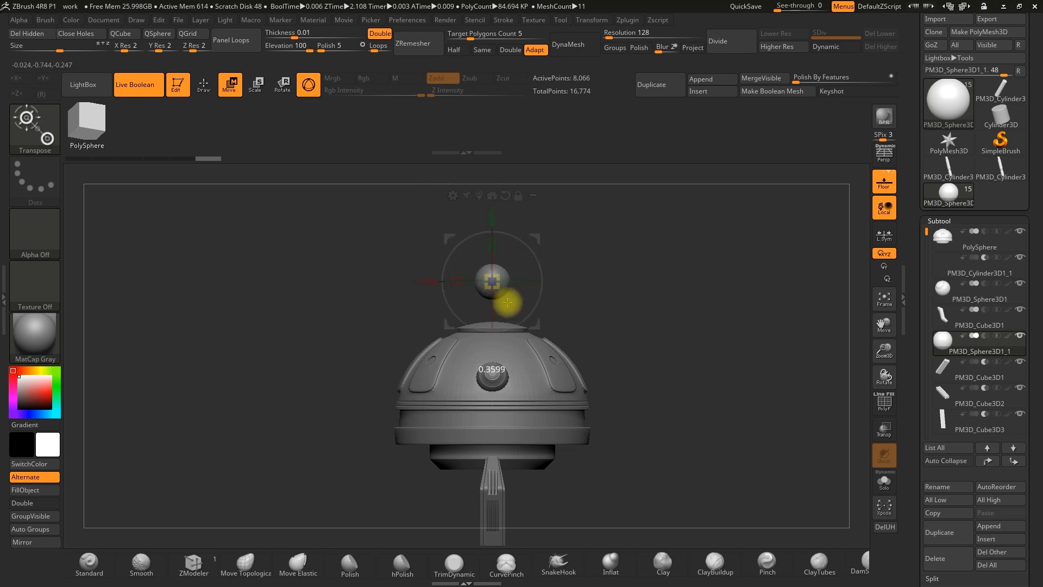
drag(508, 302, 508, 303)
mouse_move(634, 288)
shift+mouse_down()
mouse_move(608, 299)
mouse_move(631, 301)
mouse_move(618, 290)
shift+mouse_up()
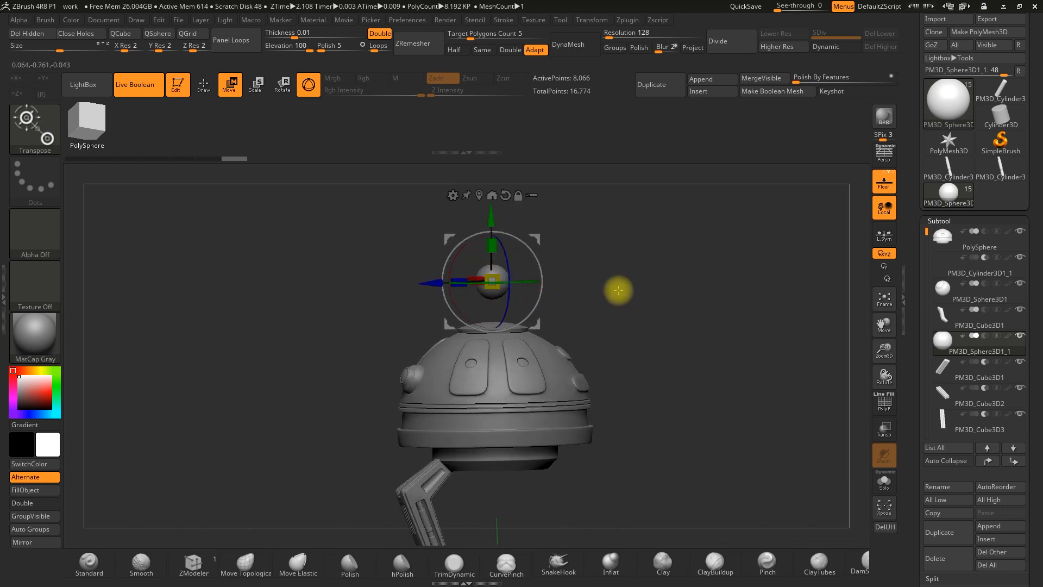
Move the sphere forward and down onto the dome above the front knob, and enlarge it to slightly wider than the knob.
drag(424, 274, 389, 244)
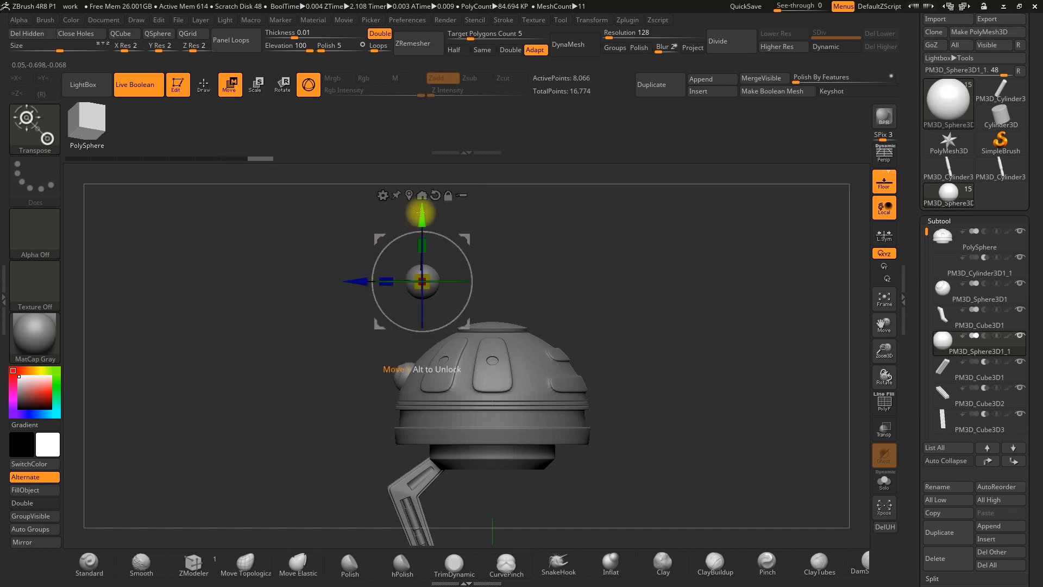
drag(421, 213, 421, 246)
drag(317, 366, 435, 375)
drag(882, 367, 599, 353)
click(421, 315)
drag(429, 311, 450, 302)
shift+drag(634, 308, 574, 302)
drag(413, 249, 438, 296)
drag(362, 358, 373, 360)
shift+drag(325, 410, 409, 417)
alt+drag(708, 361, 736, 309)
drag(888, 352, 654, 316)
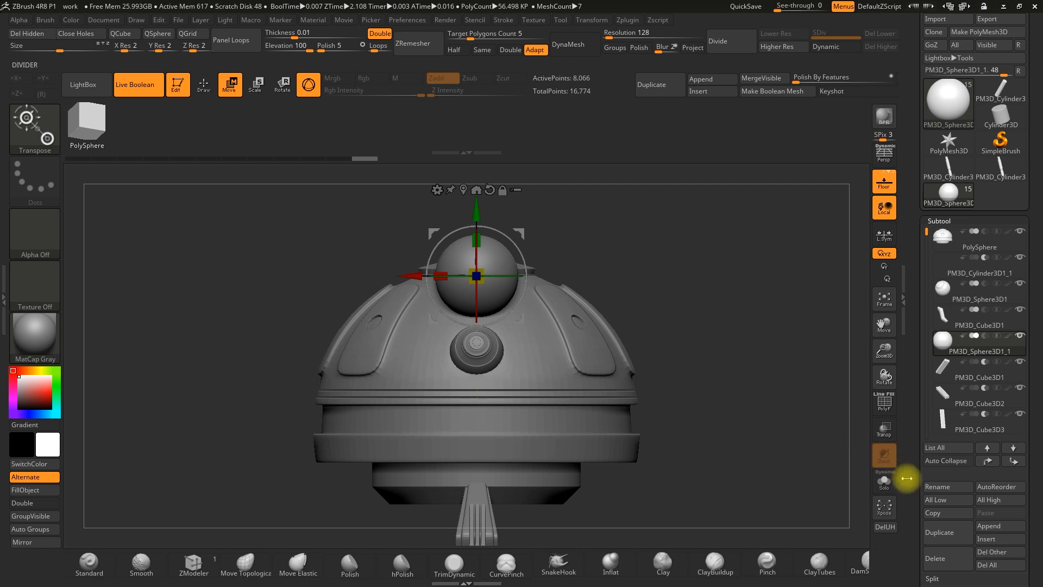
Set the sphere to subtract and position it to carve a shallow round recess into the dome above the front knob.
drag(906, 478, 920, 457)
click(1038, 462)
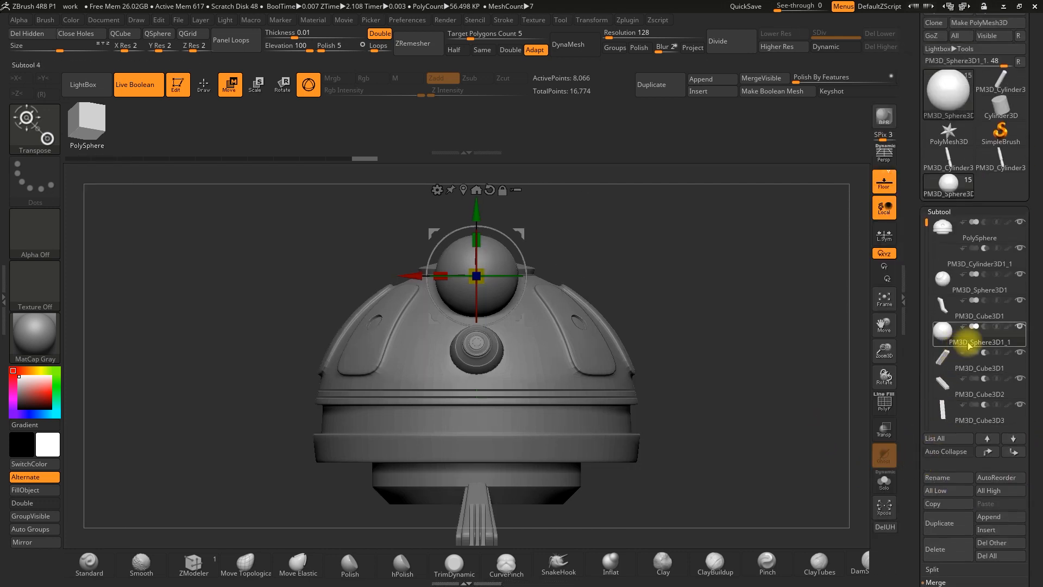
click(984, 326)
mouse_move(729, 315)
mouse_down()
mouse_move(715, 342)
mouse_move(697, 340)
mouse_move(727, 397)
mouse_move(729, 422)
mouse_move(698, 402)
mouse_move(437, 348)
mouse_move(286, 373)
mouse_move(296, 342)
mouse_move(277, 344)
mouse_up()
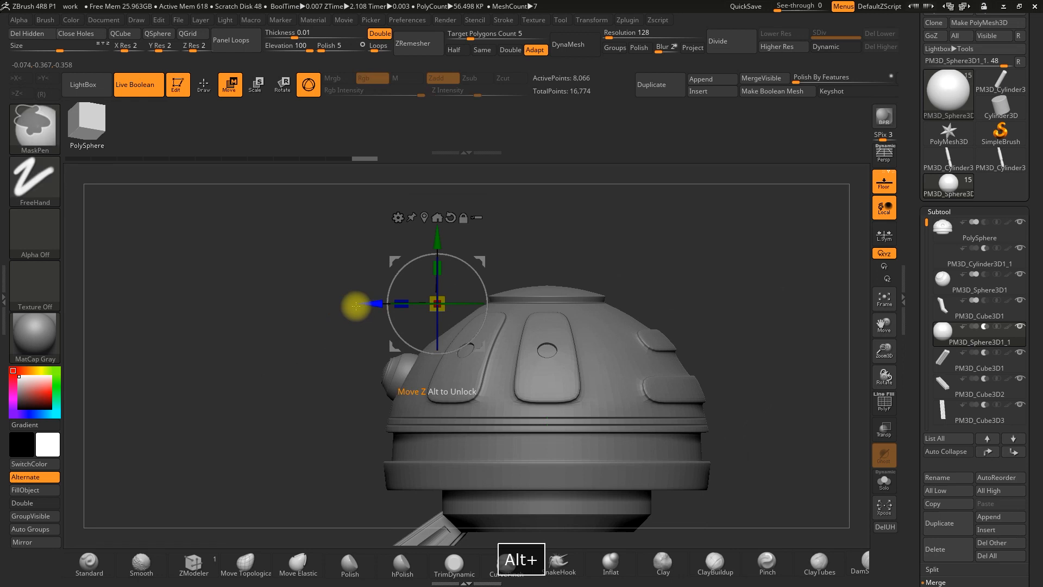
ctrl+drag(385, 309, 568, 337)
drag(778, 351, 736, 396)
drag(652, 300, 637, 306)
drag(445, 272, 505, 304)
drag(567, 302, 567, 302)
drag(640, 240, 641, 240)
Make the PM3D_Cube3D1 subtool below the subtractive sphere active and insert a Sphere3D beneath it.
drag(801, 291, 632, 244)
click(943, 358)
mouse_move(883, 352)
mouse_down()
mouse_move(880, 340)
mouse_move(857, 336)
mouse_up()
mouse_move(718, 352)
alt+mouse_down()
mouse_move(714, 371)
mouse_move(563, 407)
mouse_move(608, 423)
alt+mouse_up()
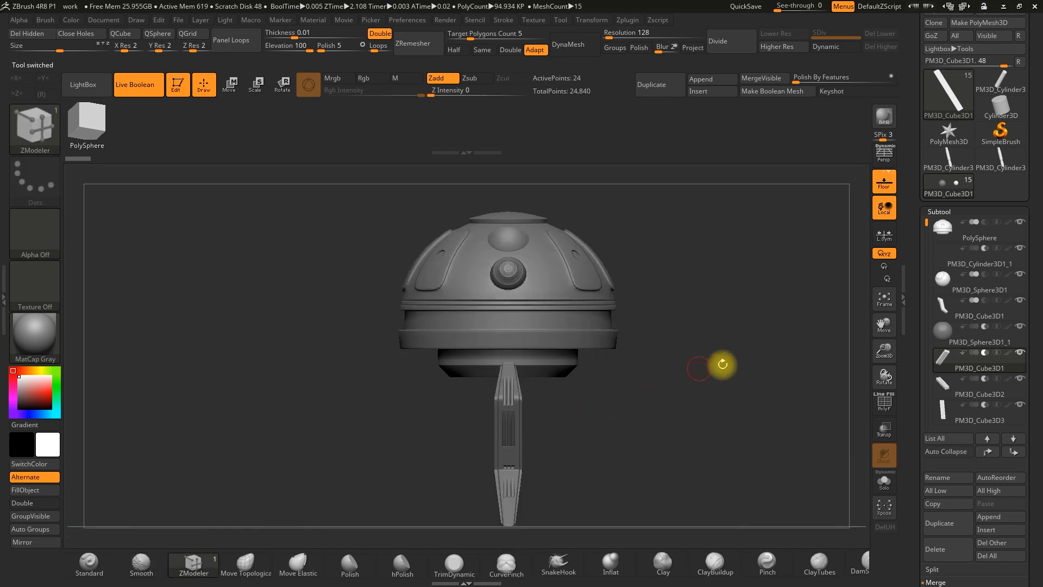
click(988, 534)
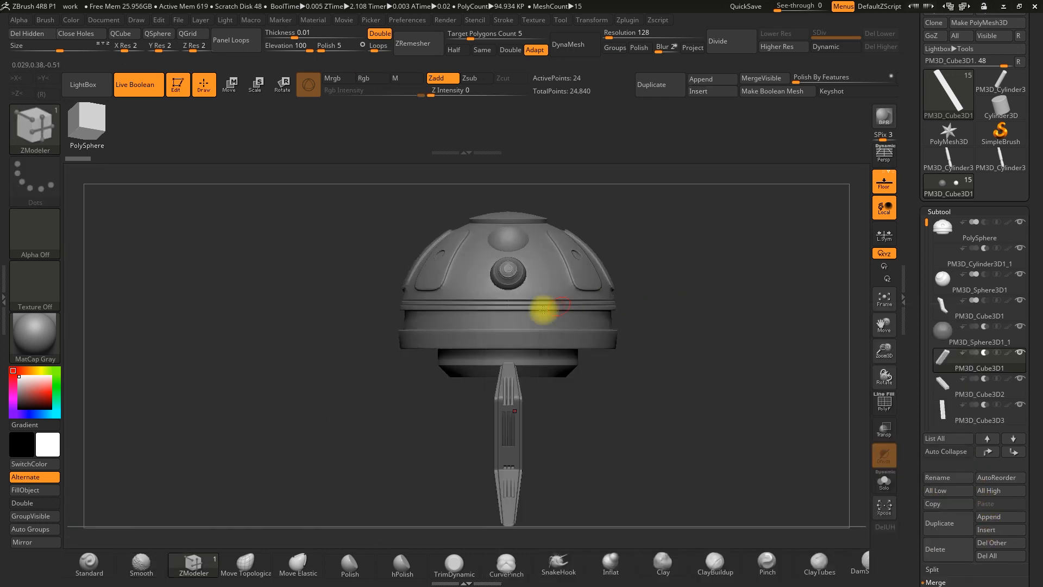
click(999, 528)
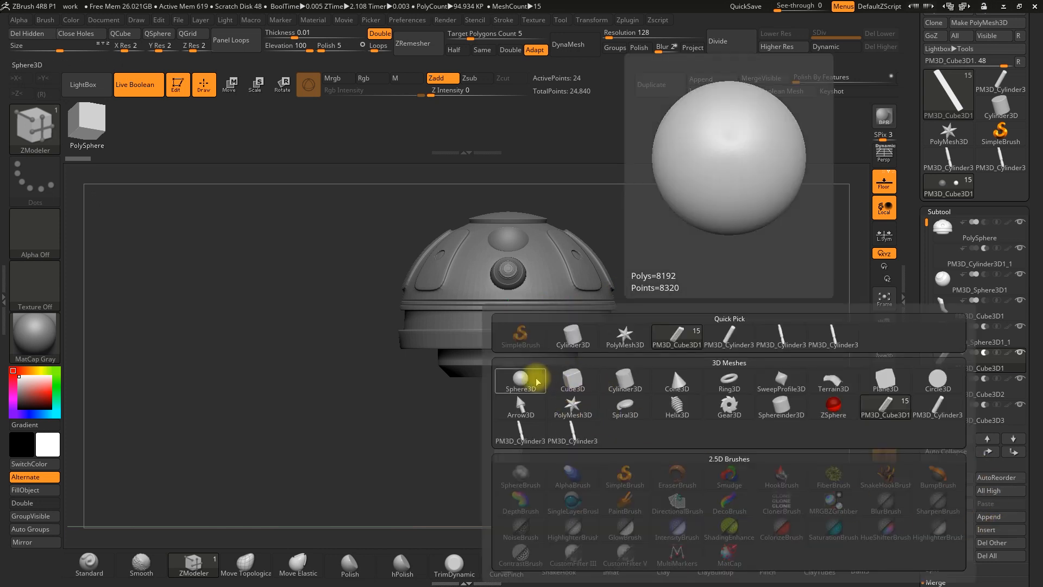
click(535, 381)
Shrink the inserted sphere to a small ball and move it out beside the dome, level with the side panel's round hole.
drag(884, 349, 877, 325)
alt+drag(726, 312, 702, 389)
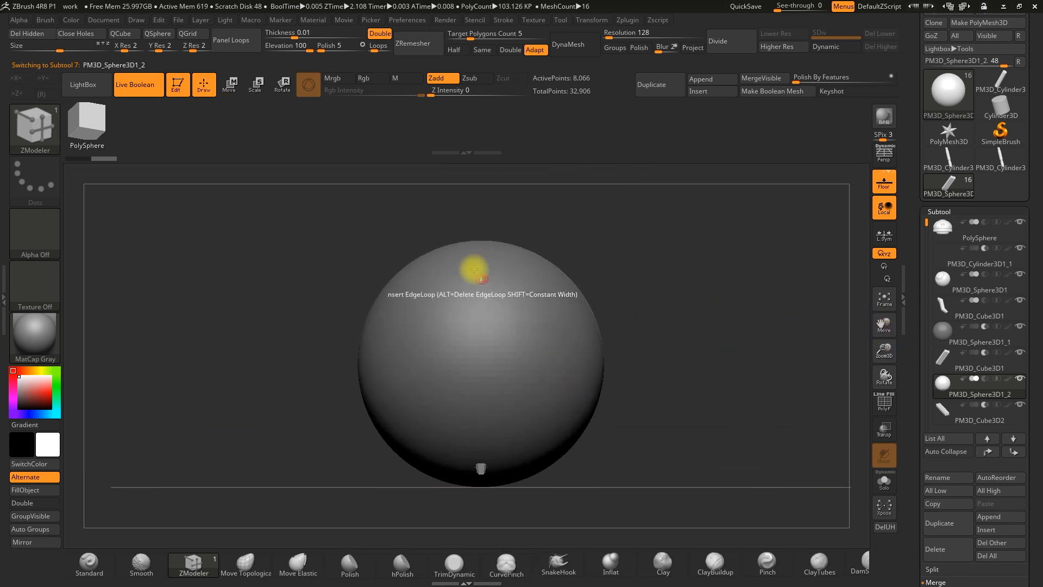
click(229, 84)
drag(480, 361, 533, 426)
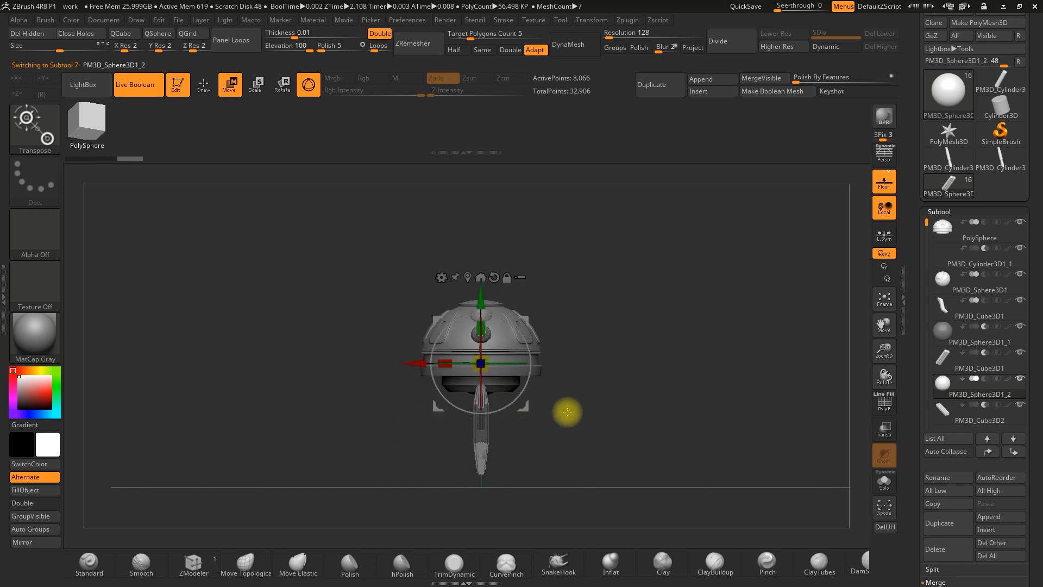
drag(422, 364, 549, 372)
drag(542, 303, 541, 262)
drag(884, 353, 859, 489)
drag(647, 372, 626, 381)
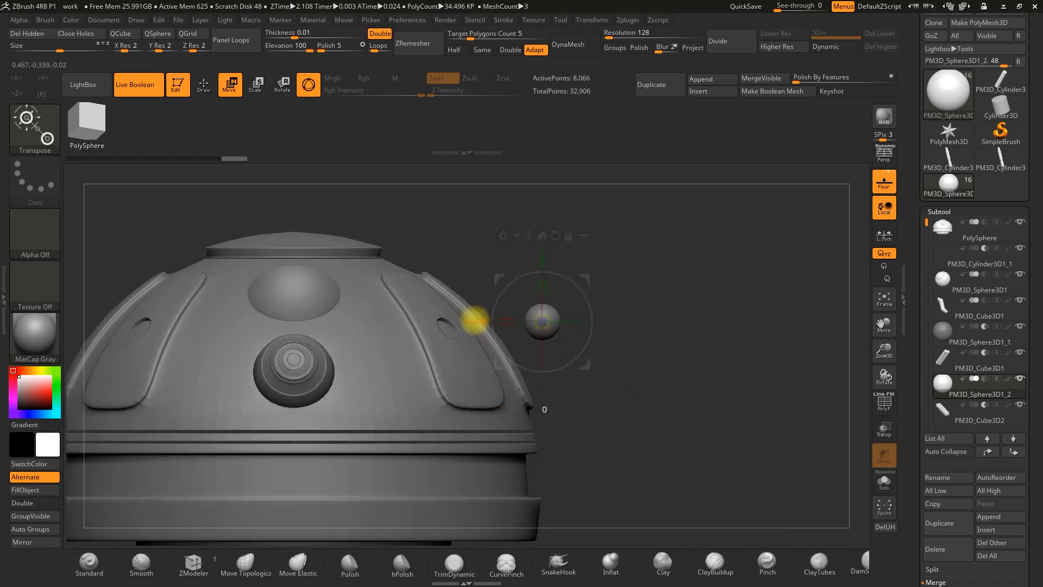
Scale the small sphere down further and sink it halfway into the side panel's round hole.
drag(578, 332, 603, 366)
drag(890, 354, 860, 478)
drag(725, 388, 585, 353)
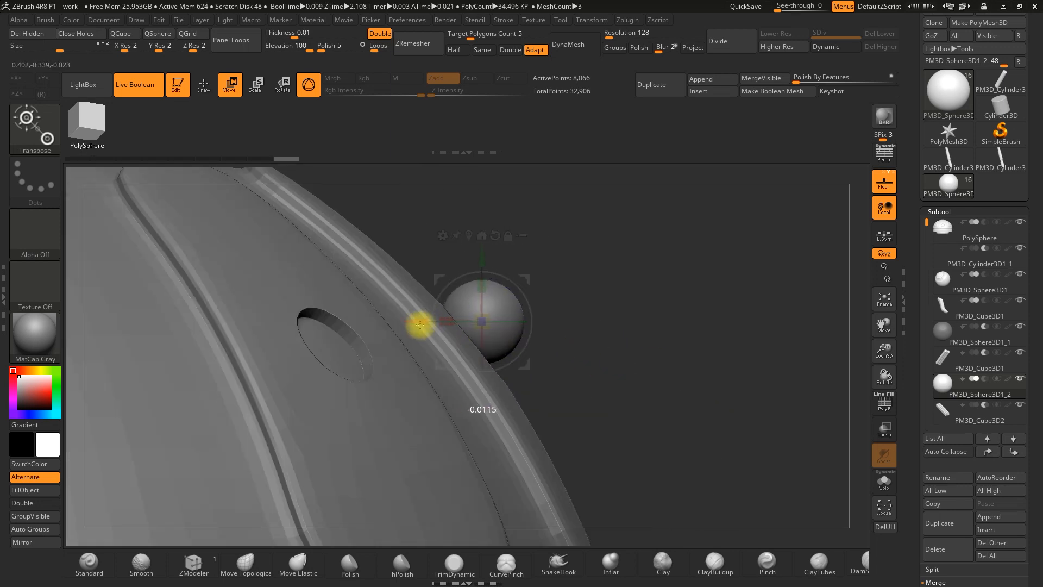
drag(479, 271, 505, 322)
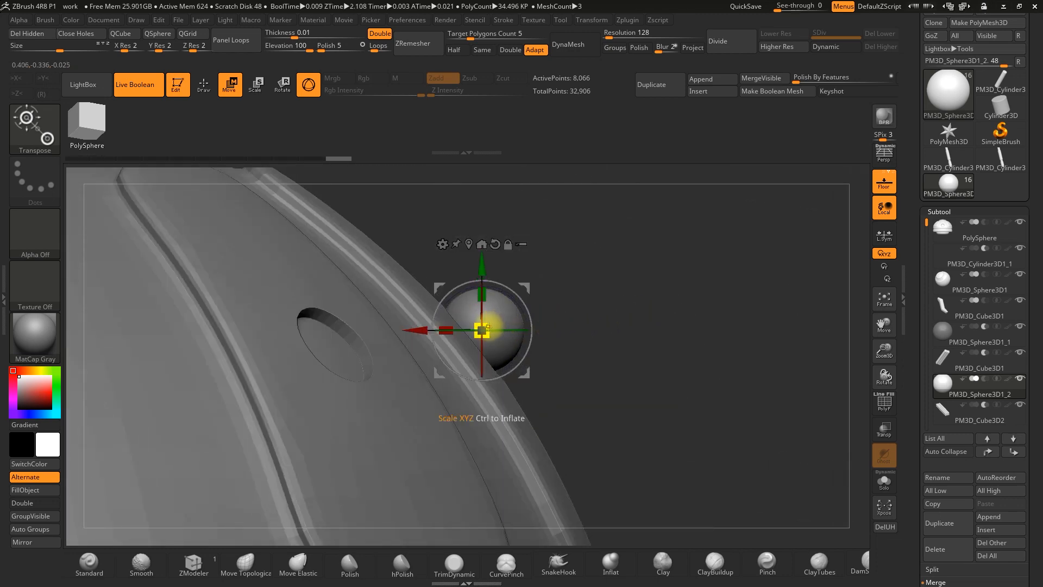
drag(483, 277, 483, 281)
drag(596, 335, 498, 350)
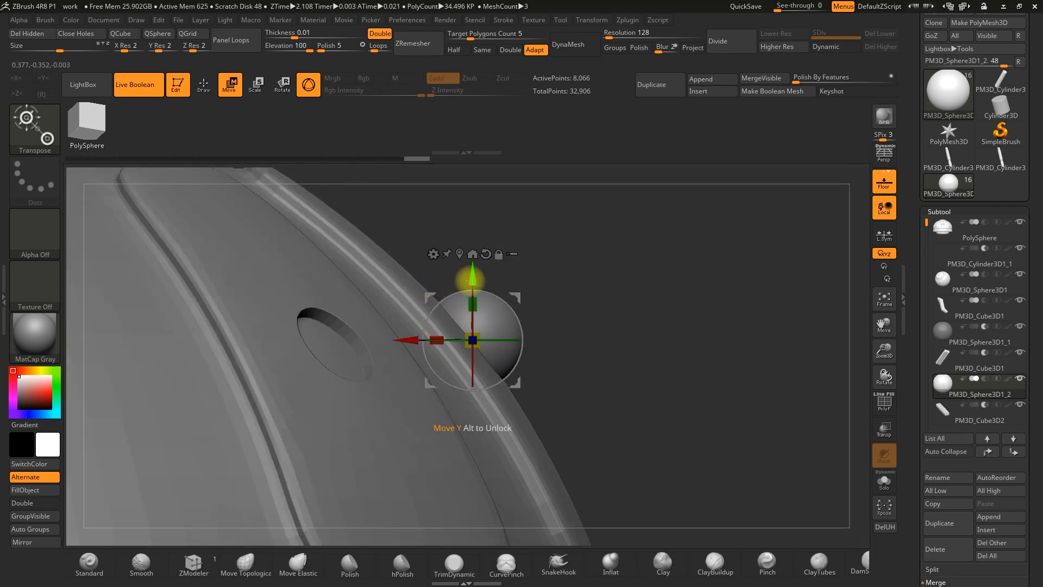
drag(474, 289, 529, 342)
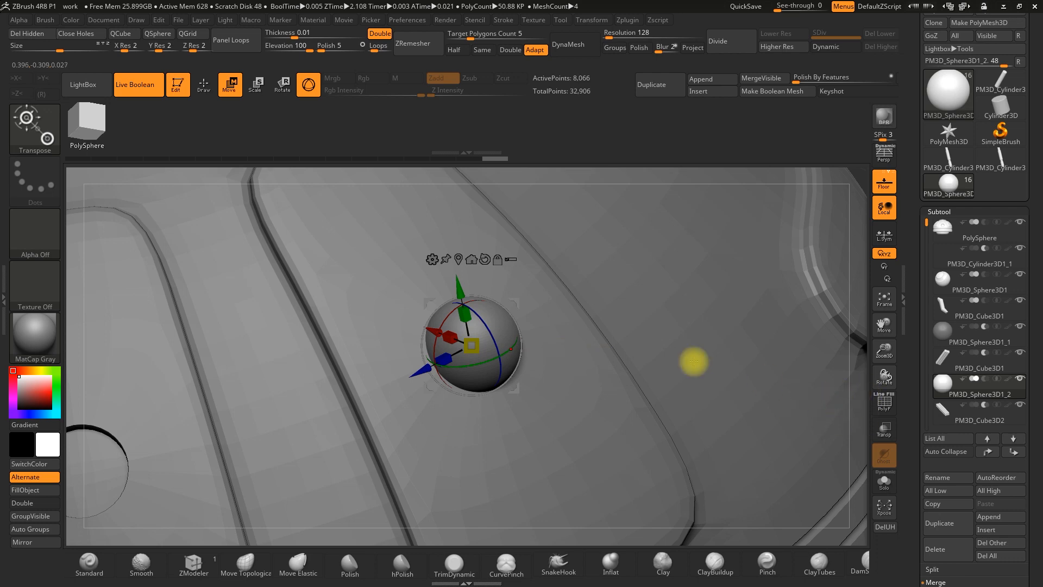
Copy the small sphere to the neighbouring panel and sink the copy partway into that panel's round hole.
mouse_move(882, 377)
mouse_down()
mouse_move(867, 377)
mouse_move(873, 383)
mouse_up()
ctrl+drag(414, 346, 175, 346)
drag(878, 328, 963, 313)
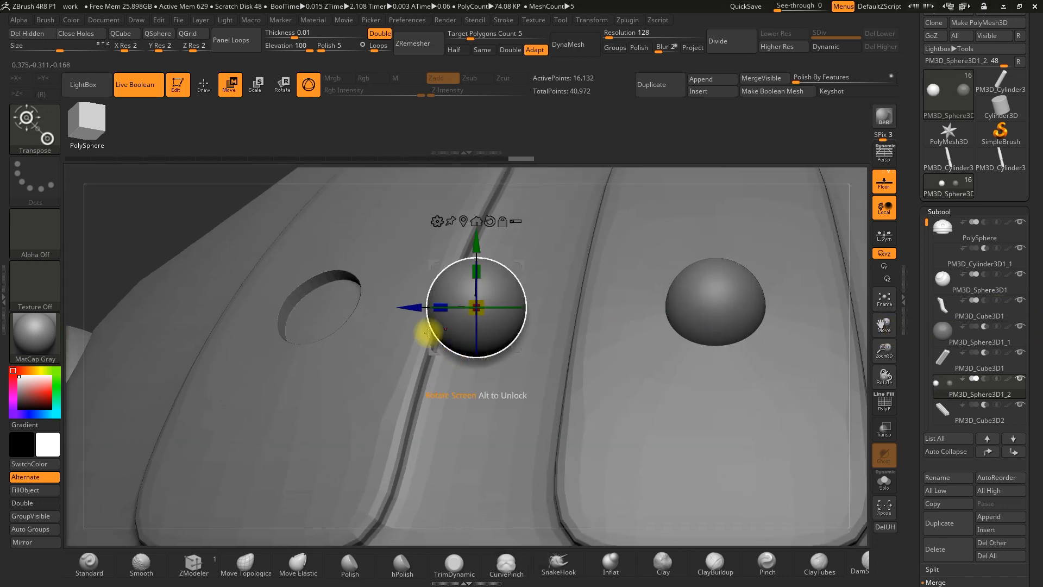
drag(413, 308, 256, 308)
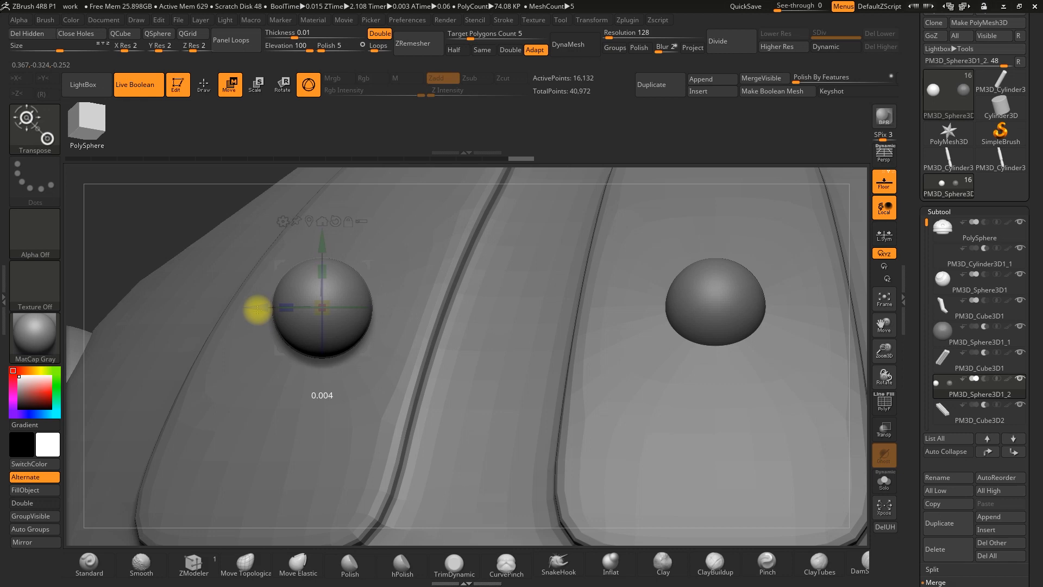
drag(83, 247, 182, 255)
drag(303, 302, 116, 315)
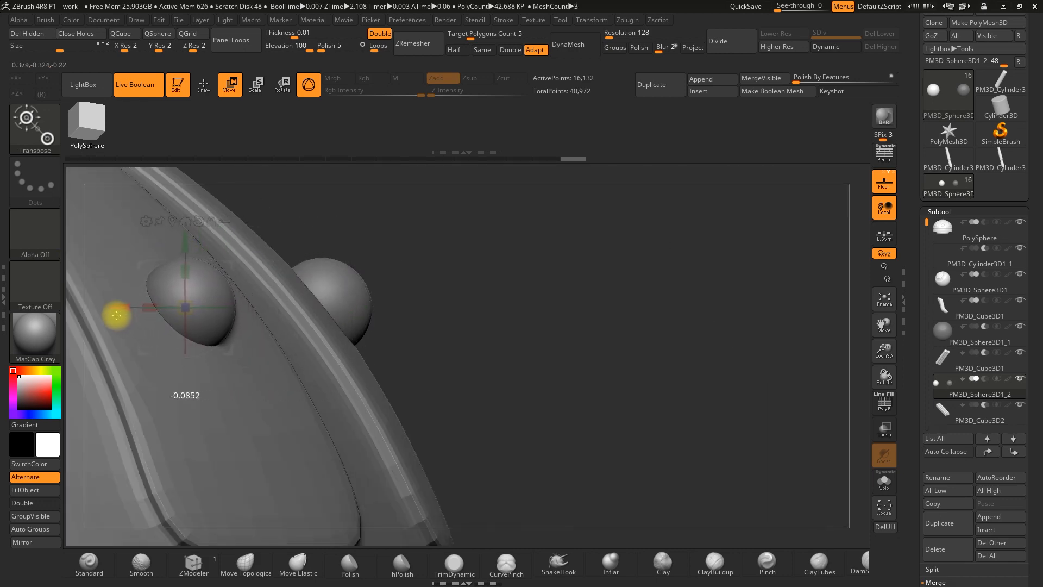
drag(617, 314, 744, 357)
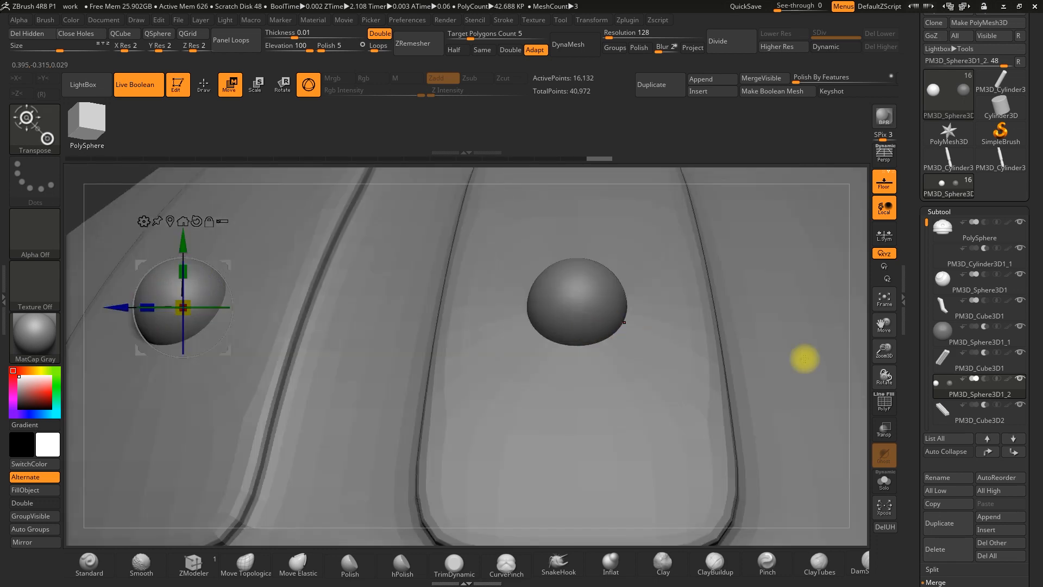
drag(889, 357, 870, 291)
mouse_move(638, 320)
mouse_down()
mouse_move(682, 335)
mouse_move(622, 328)
mouse_up()
drag(513, 337, 688, 344)
Isolate the two small spheres, invert the mask between them, and show the full model again.
click(203, 85)
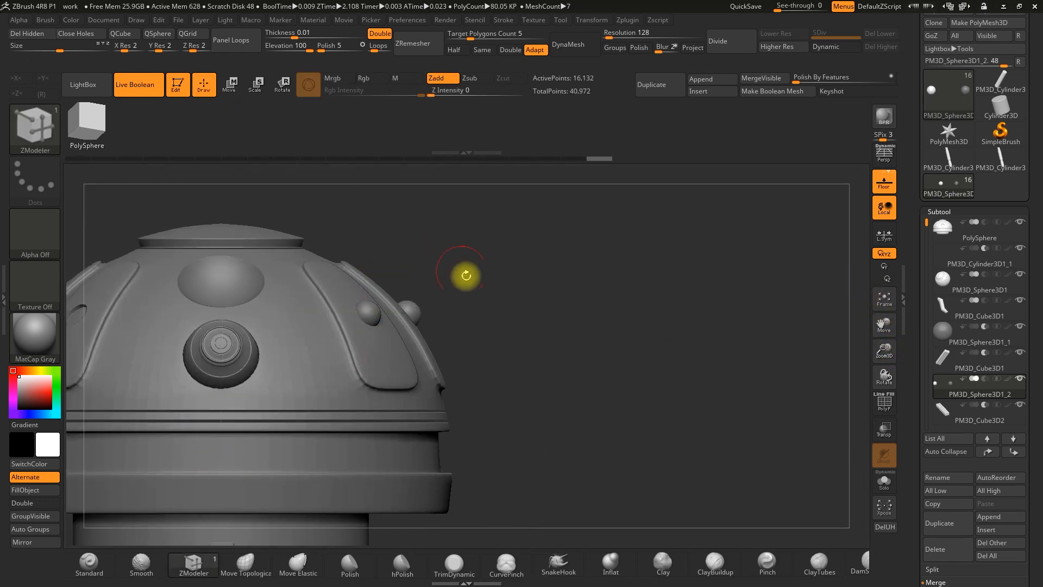
alt+drag(484, 292, 591, 315)
drag(886, 353, 866, 443)
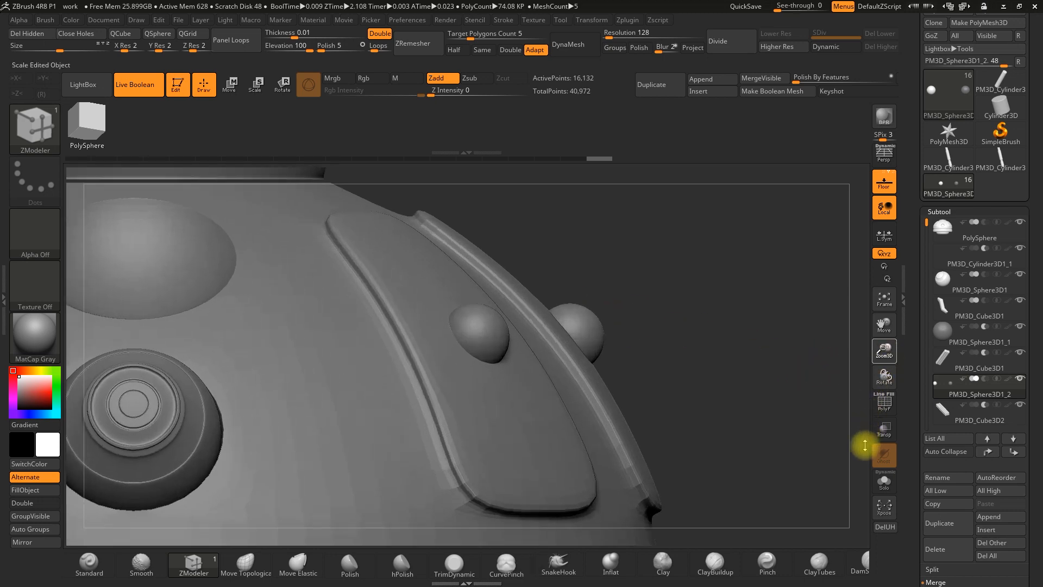
drag(783, 366, 581, 310)
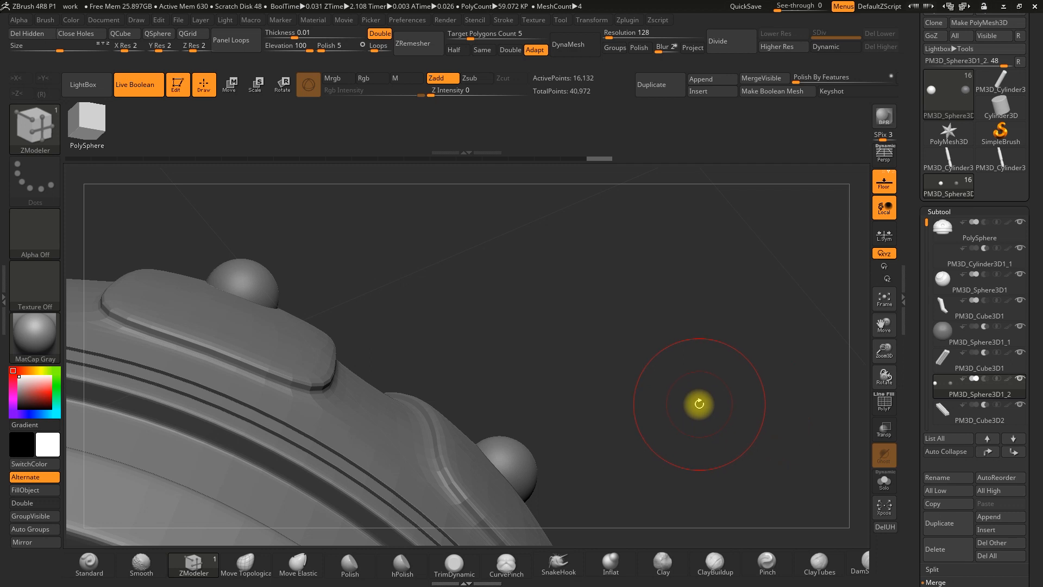
key(ctrl)
drag(547, 373, 621, 352)
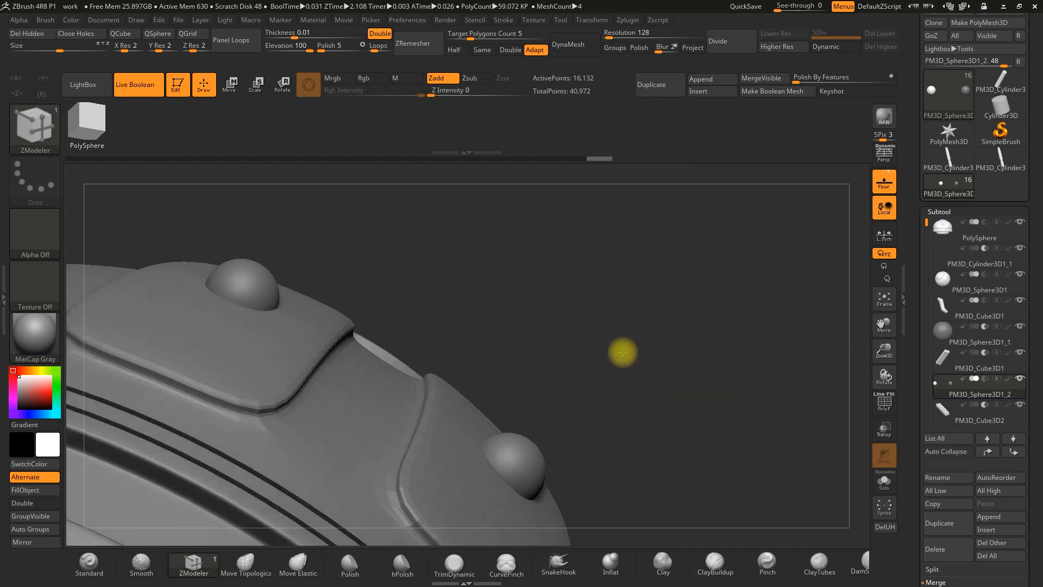
click(886, 481)
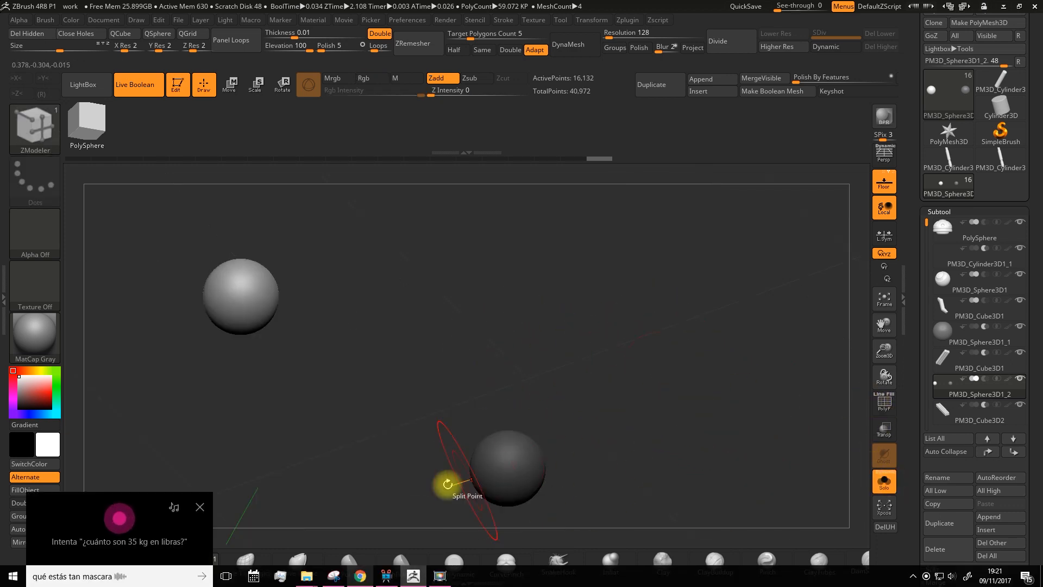
click(207, 518)
alt+drag(429, 382, 596, 353)
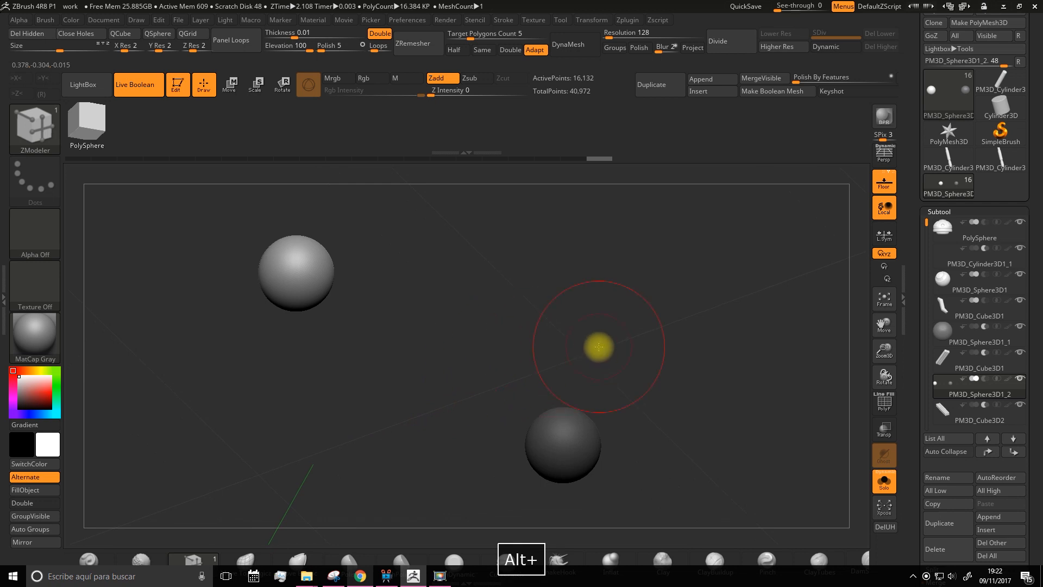
key(ctrl)
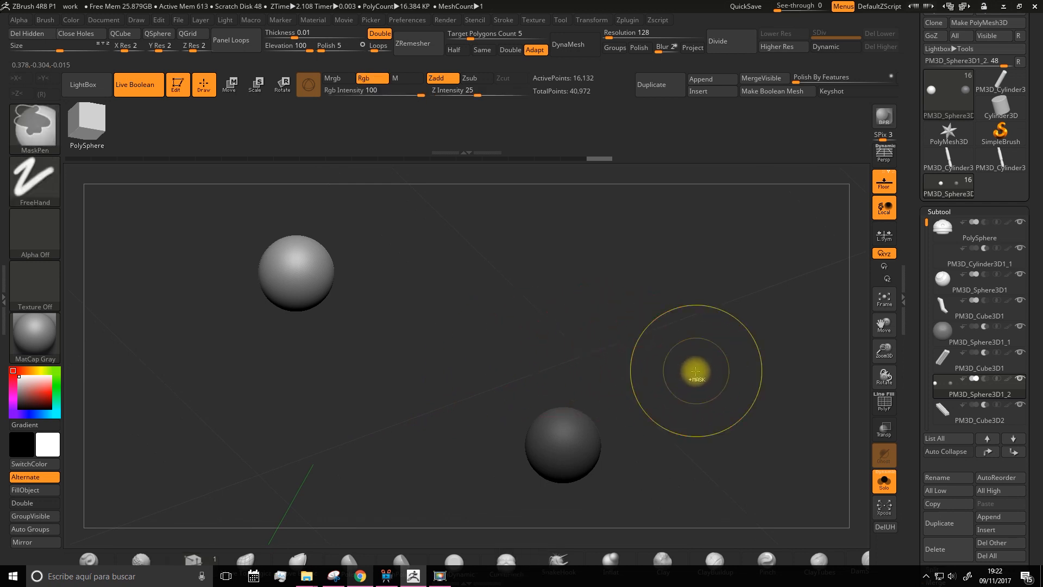
ctrl+click(695, 371)
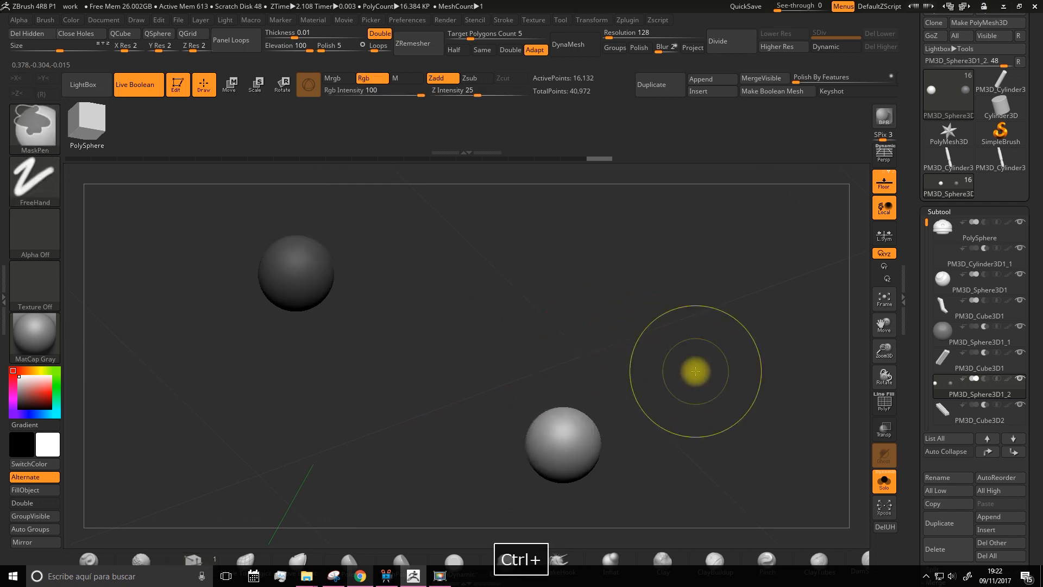
drag(670, 393, 677, 415)
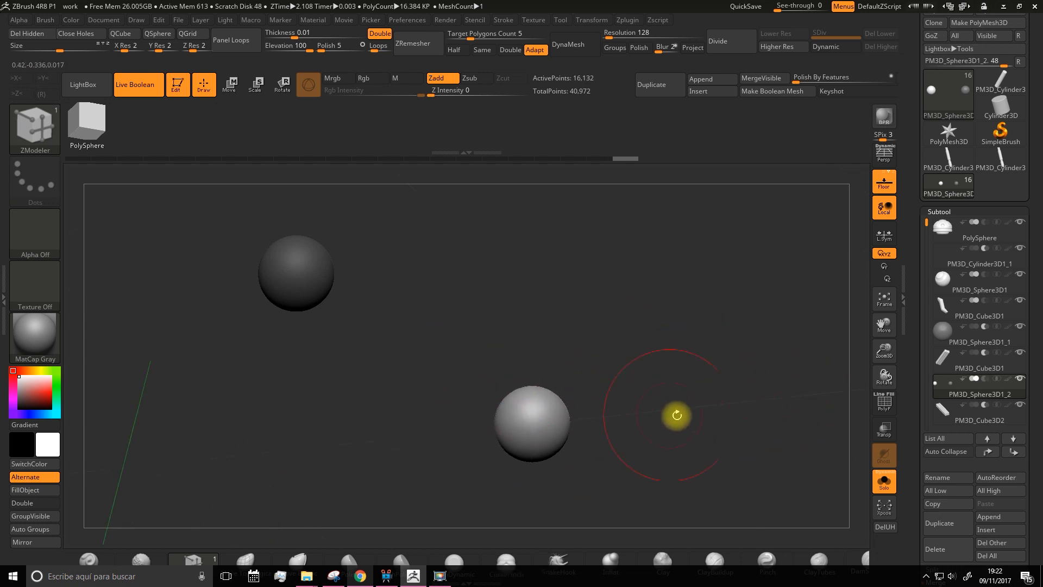
click(883, 487)
Lay a 45-degree Transpose line outward from the unmasked small sphere and use it to adjust the sphere's depth in its panel's round hole.
drag(738, 375, 636, 313)
click(230, 87)
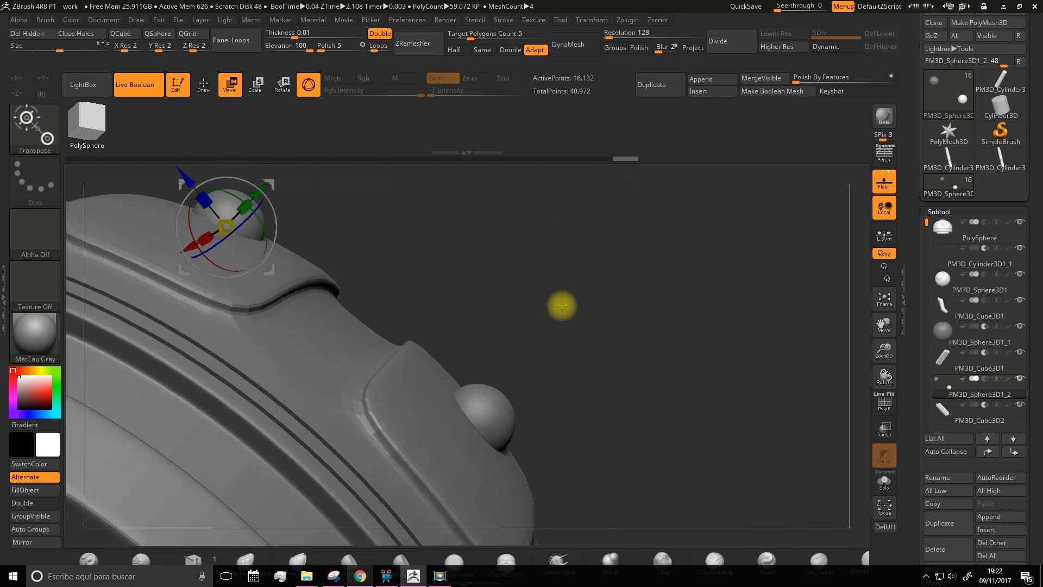
drag(561, 303, 571, 294)
drag(635, 377, 655, 403)
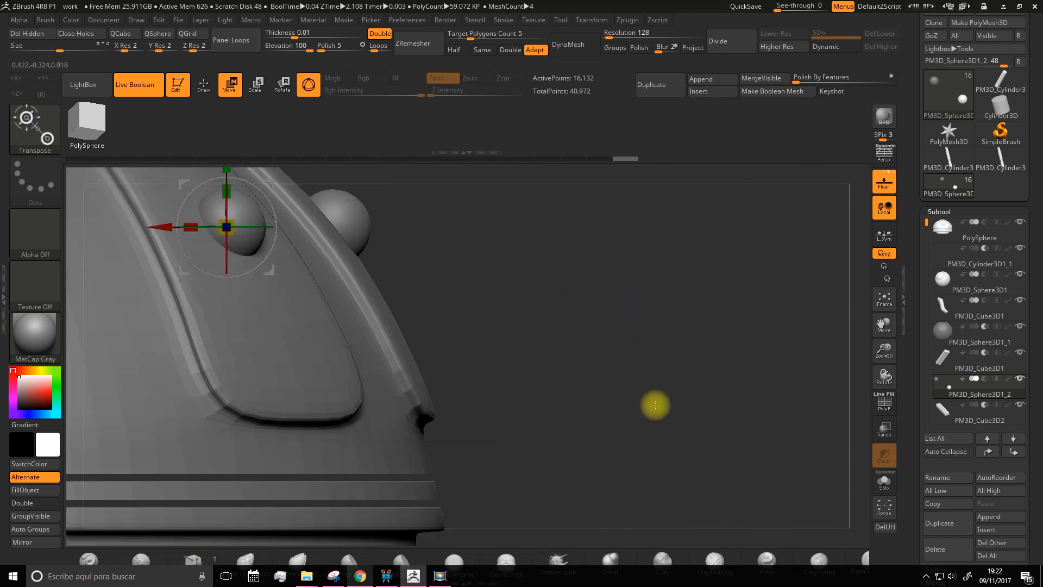
drag(894, 356, 891, 321)
alt+drag(550, 326, 717, 399)
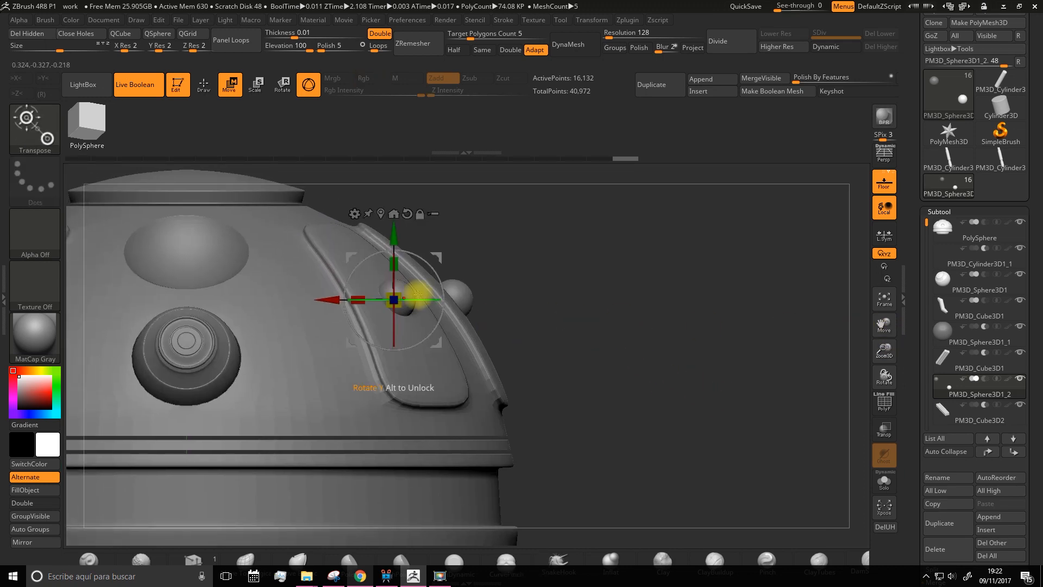
drag(557, 277, 484, 252)
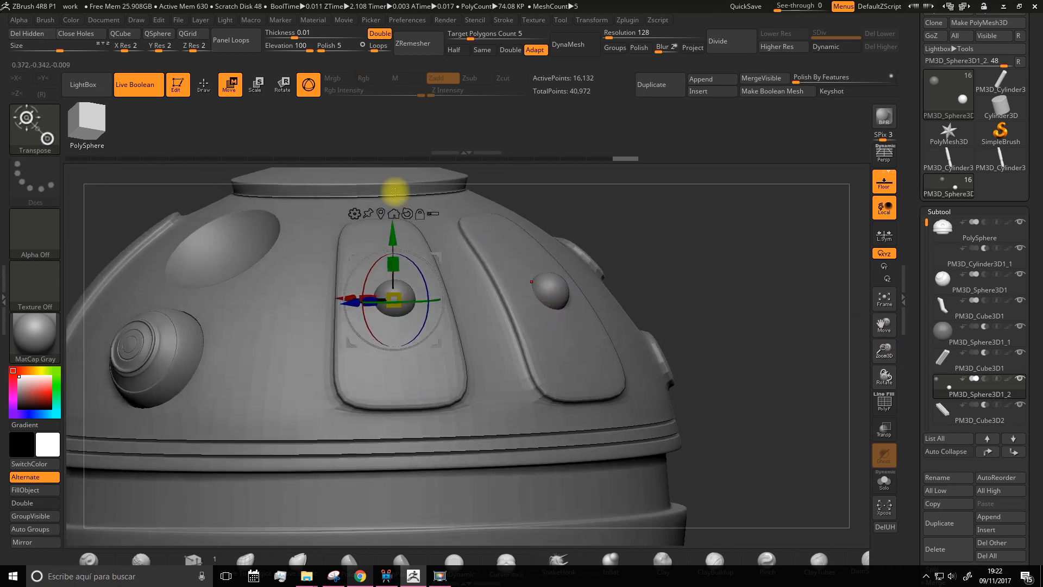
click(307, 85)
drag(734, 301, 629, 312)
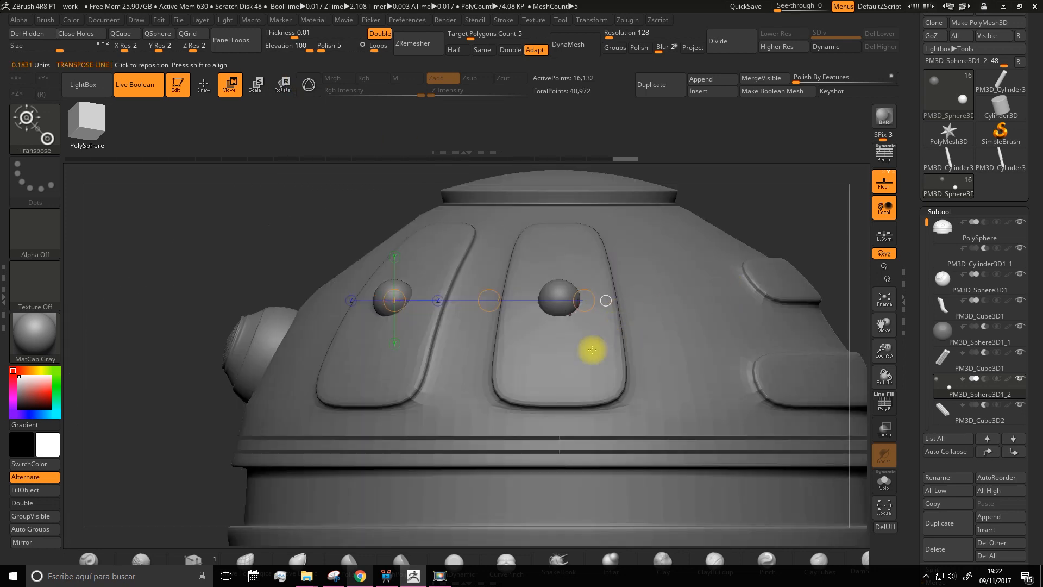
drag(779, 256, 431, 248)
shift+drag(334, 299, 268, 251)
alt+drag(224, 309, 275, 315)
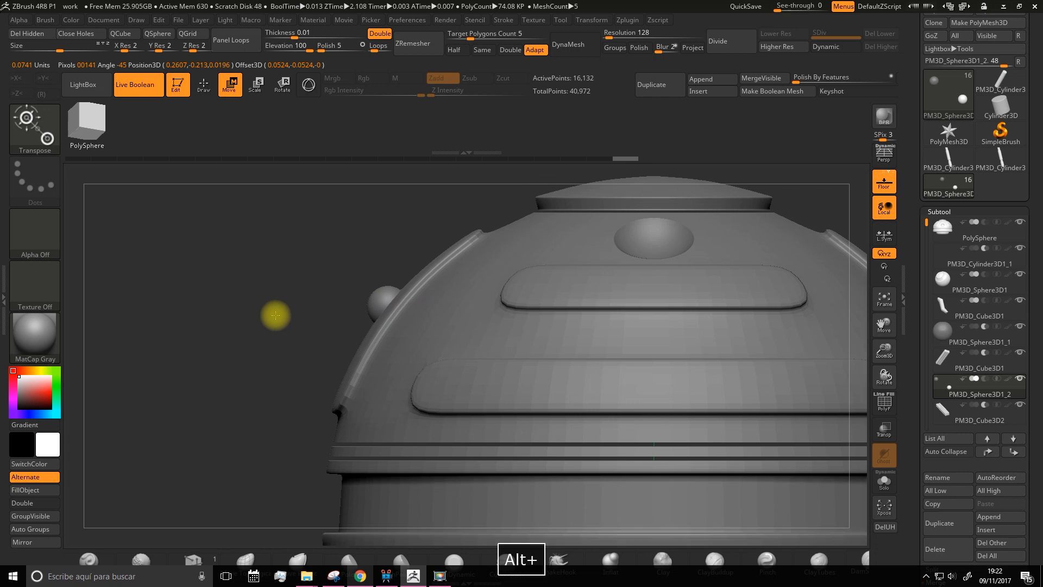
drag(885, 354, 898, 429)
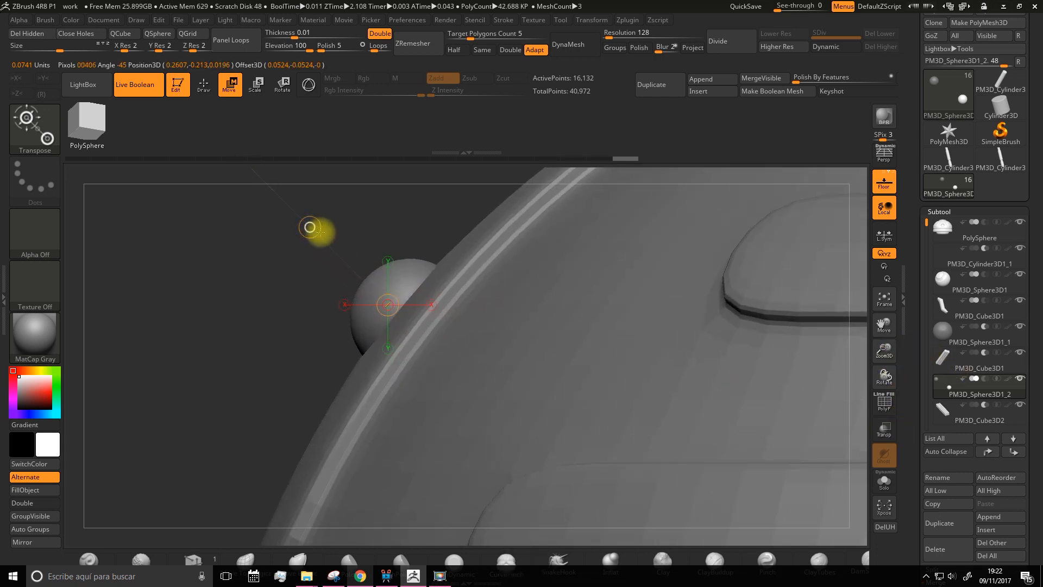
drag(322, 235, 304, 405)
drag(876, 355, 667, 316)
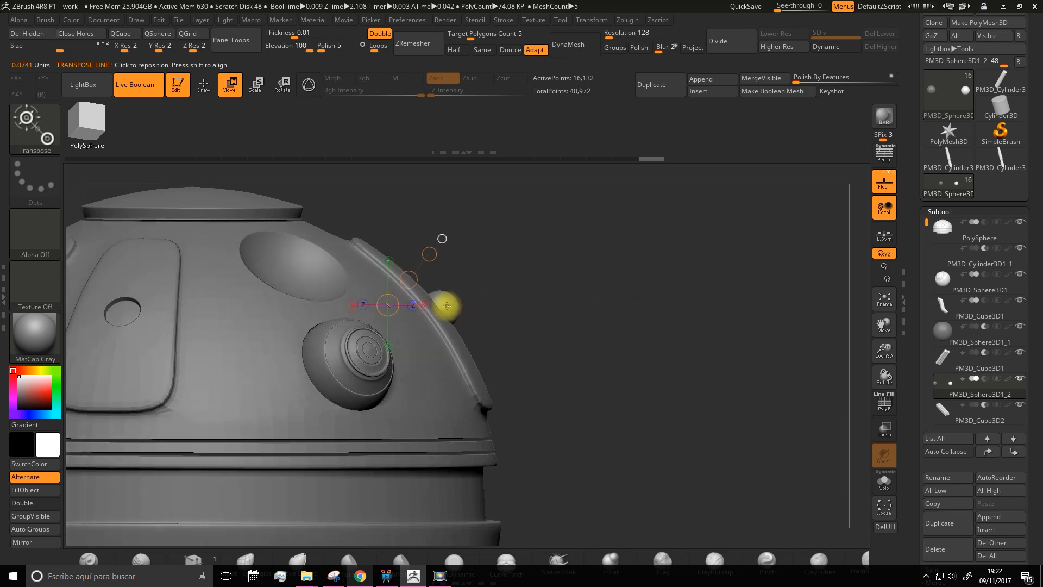
mouse_move(511, 300)
mouse_down()
mouse_move(543, 298)
mouse_move(517, 298)
mouse_move(522, 315)
mouse_up()
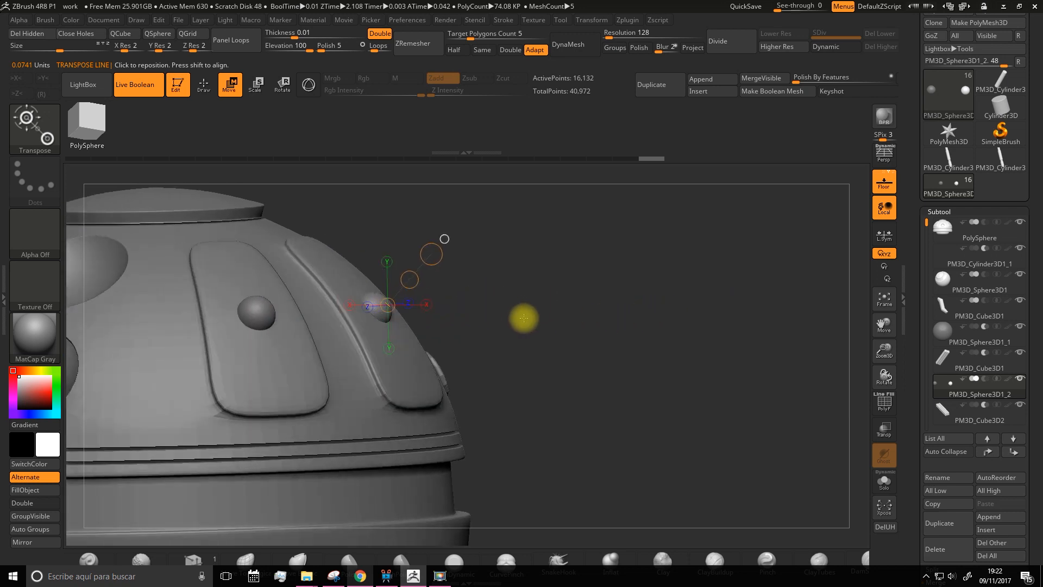
Isolate the two small spheres, swap the mask to the other sphere, and bring back the full model.
key(ctrl)
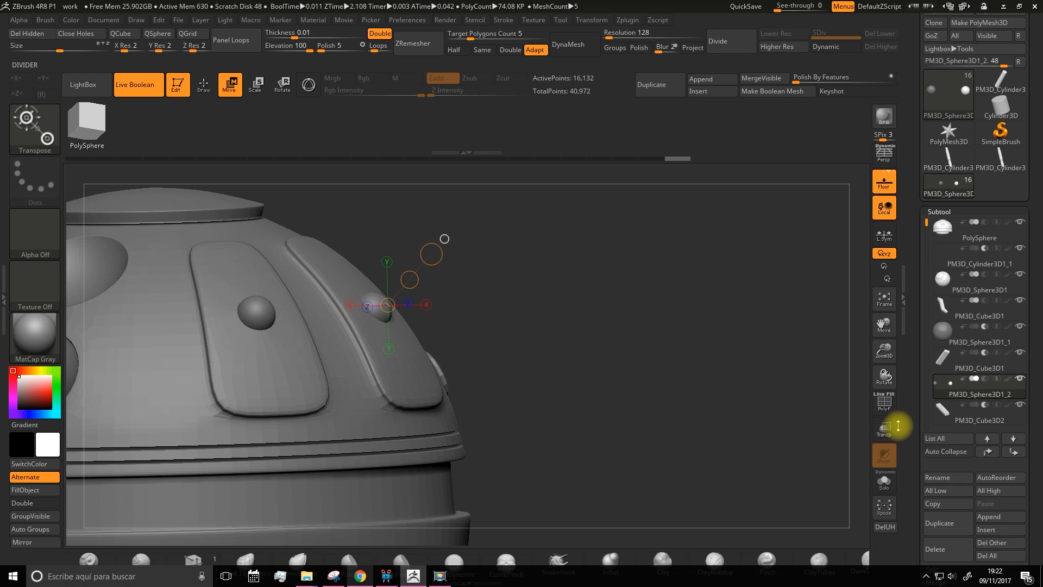
click(885, 481)
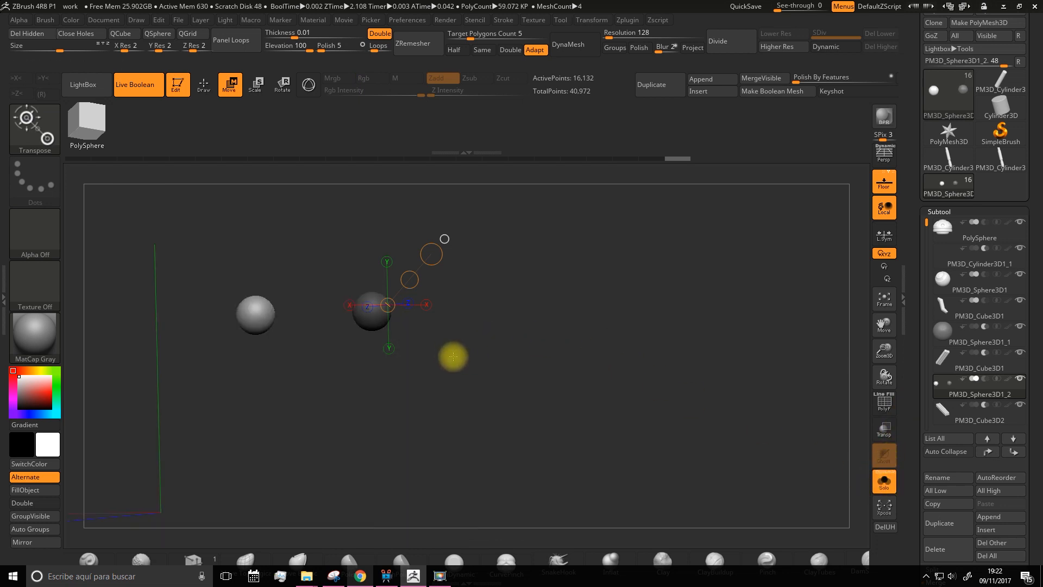
key(ctrl)
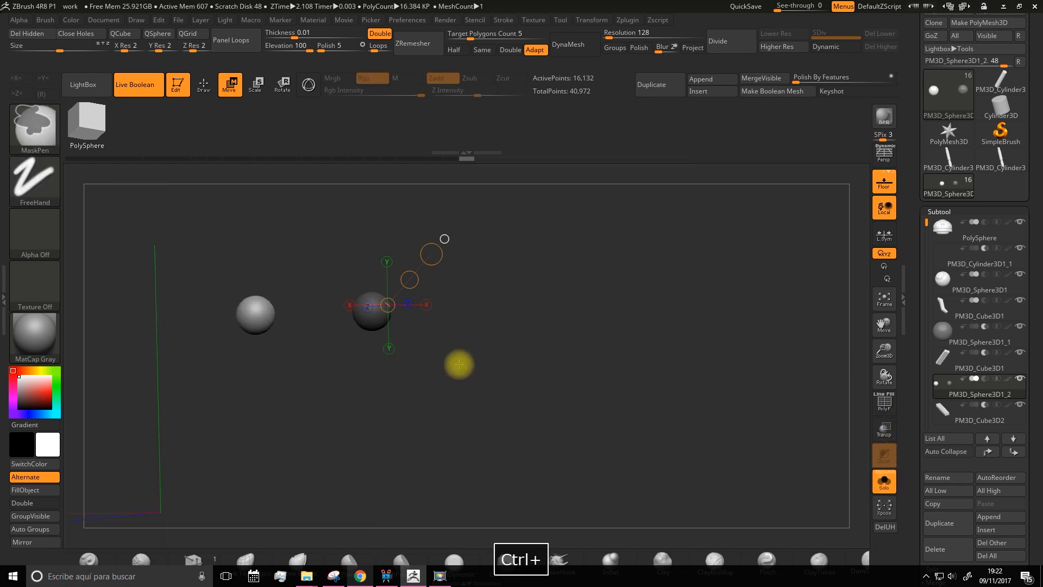
ctrl+click(459, 364)
ctrl+click(459, 364)
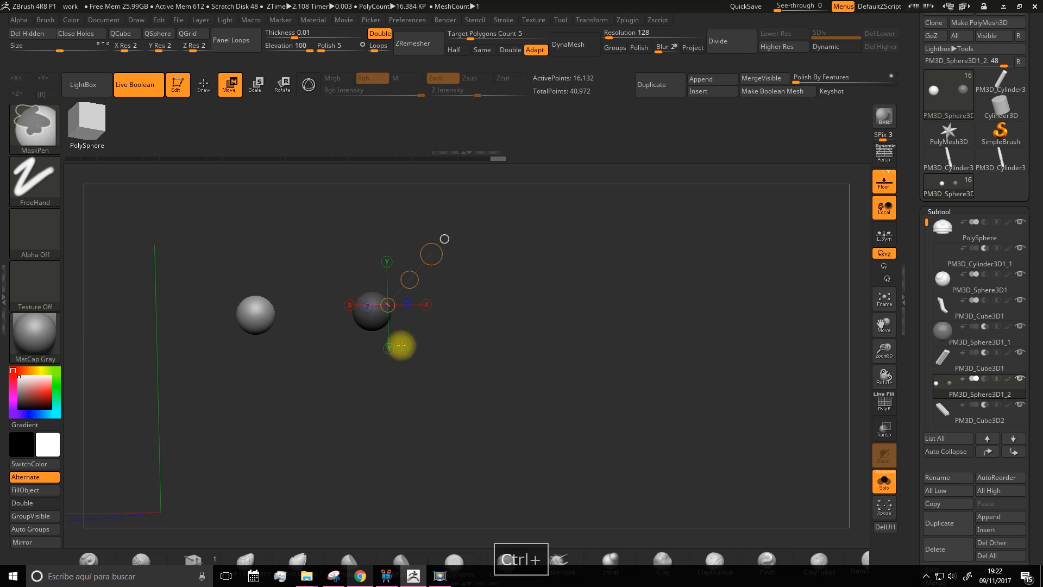
ctrl+click(516, 410)
ctrl+click(496, 401)
shift+drag(496, 400, 508, 398)
click(881, 480)
Align a 45-degree Transpose line with the sphere on the front side panel and sink the sphere about halfway into the panel.
alt+drag(555, 323, 581, 368)
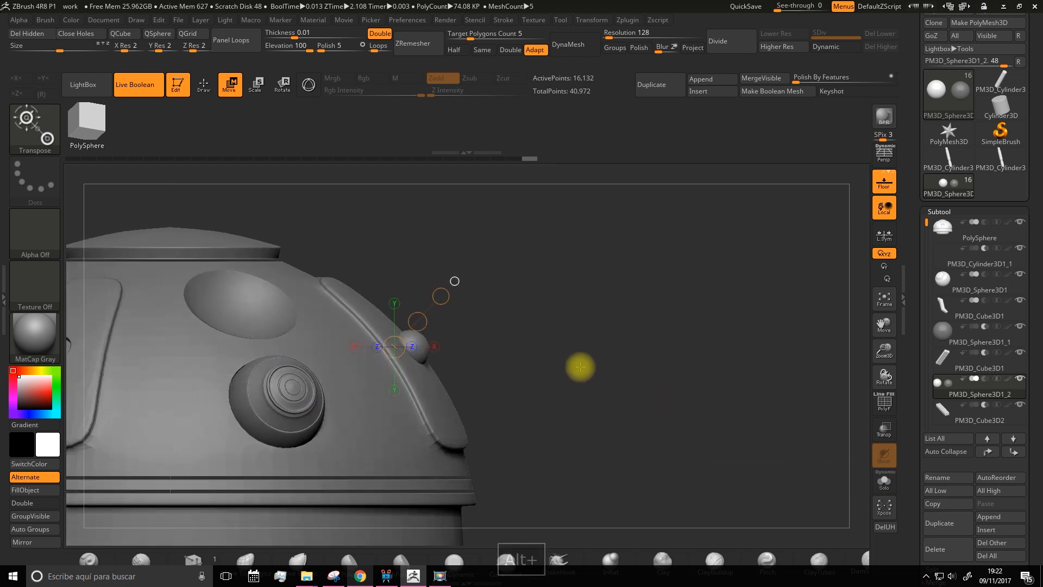
drag(884, 352, 855, 435)
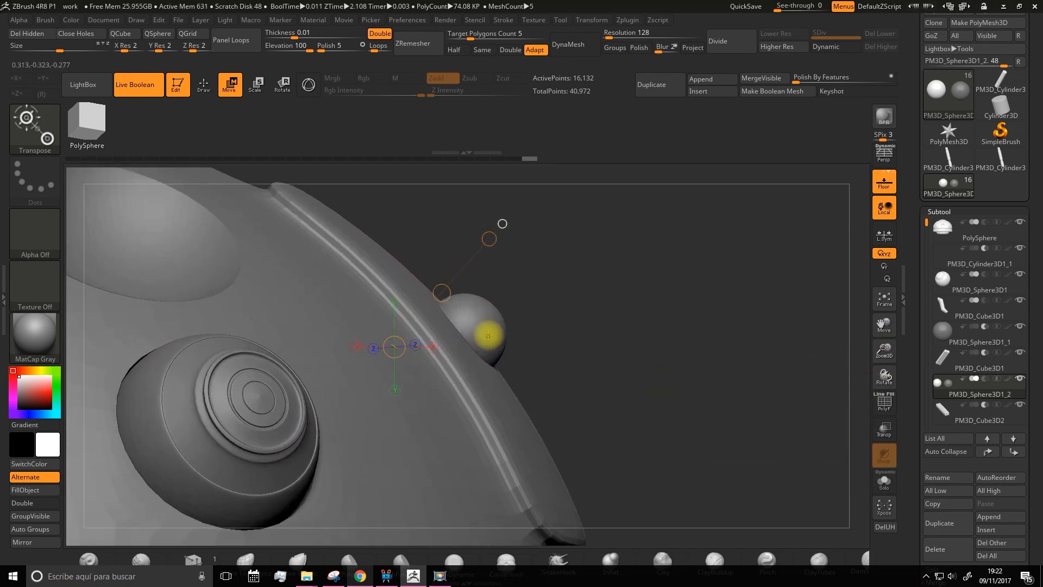
drag(469, 326, 524, 296)
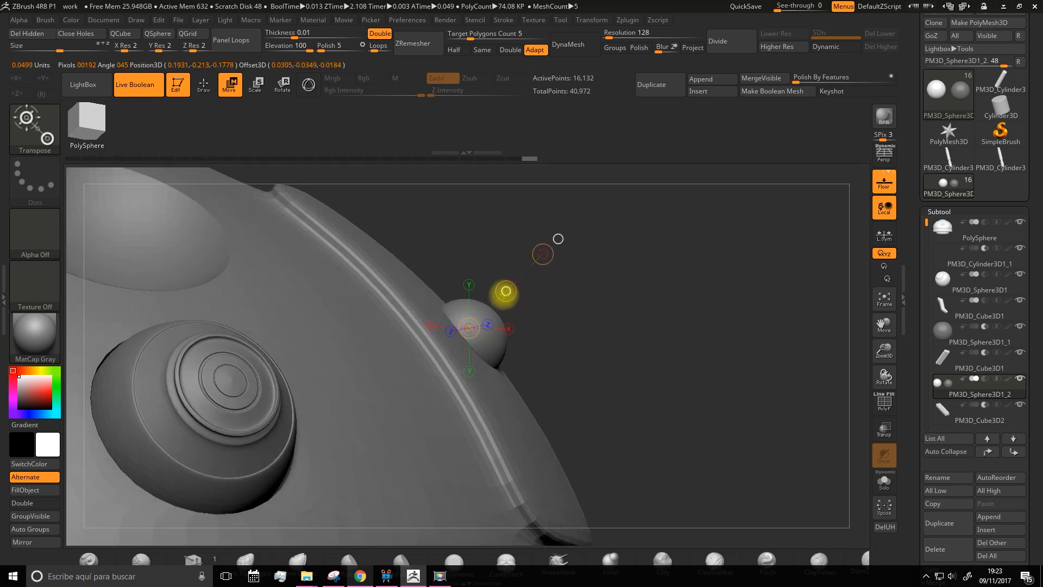
drag(708, 396, 847, 372)
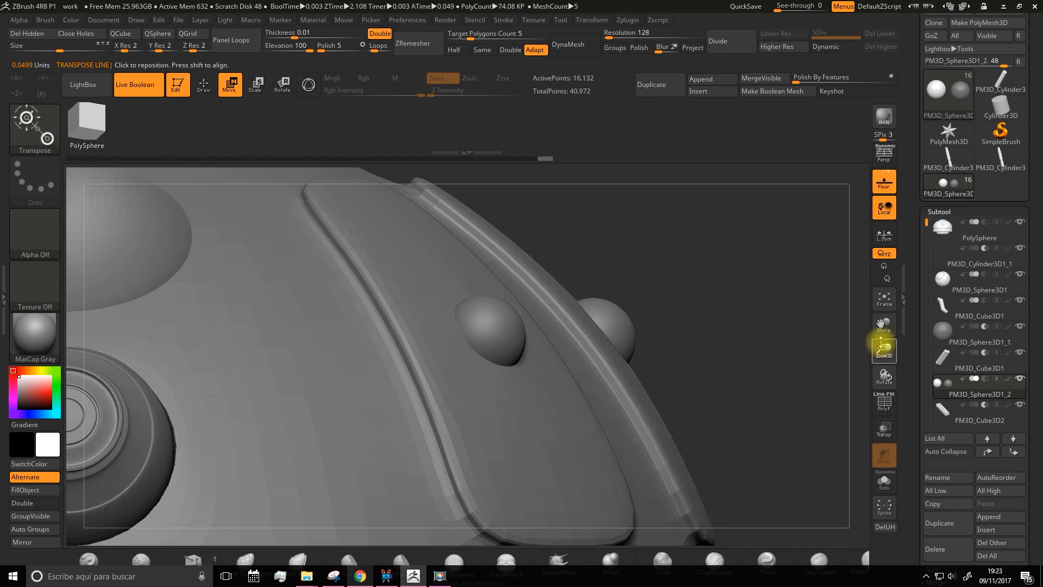
drag(883, 343, 706, 333)
Return to Draw mode, isolate the two small spheres, and clear their mask.
click(203, 90)
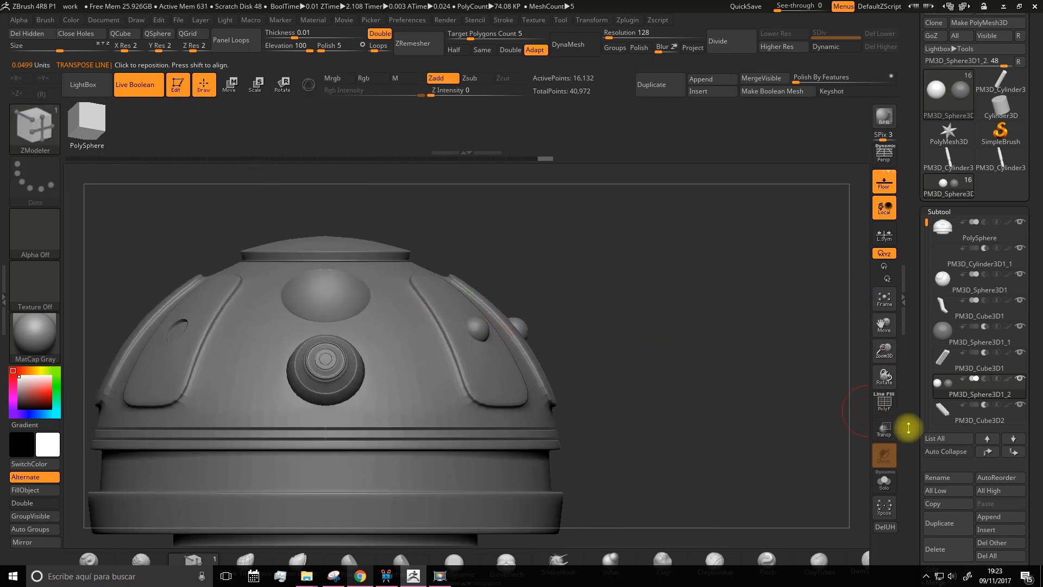
click(884, 482)
drag(701, 400, 690, 406)
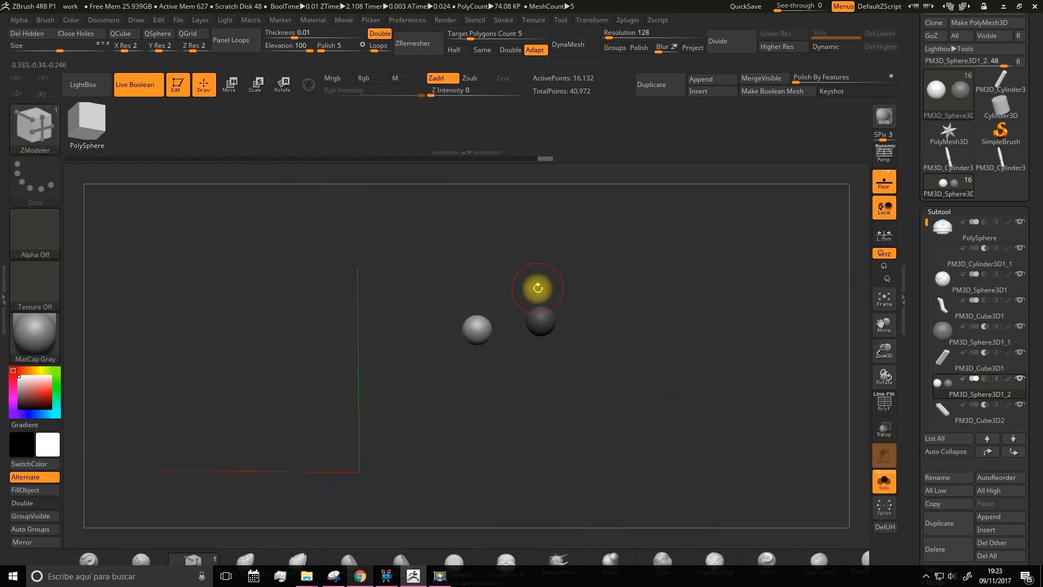
ctrl+drag(601, 434, 712, 316)
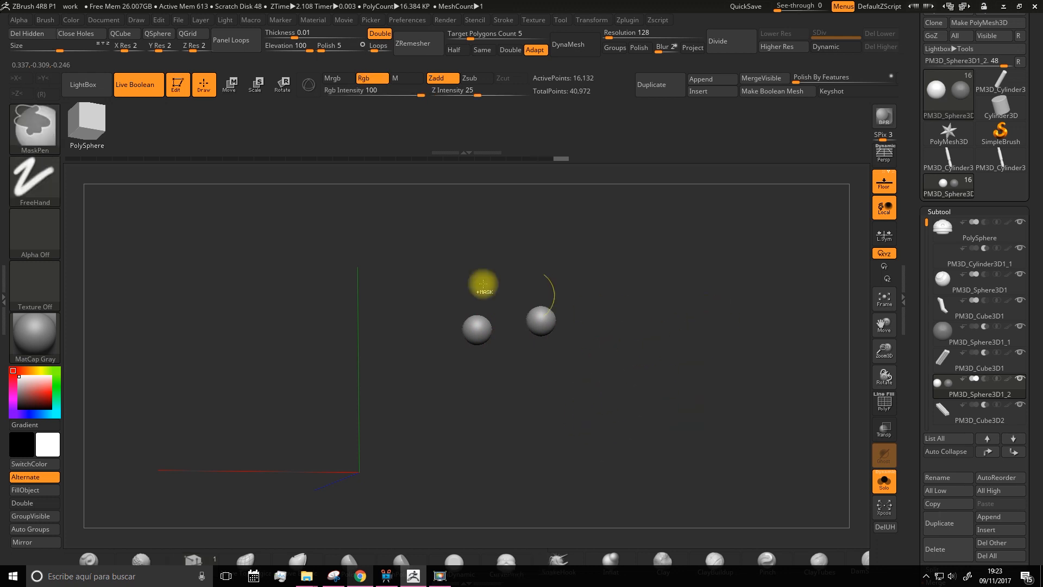
Mirror the two small spheres across the X axis with SubTool Master, appending the result as a new SubTool.
drag(584, 370, 604, 359)
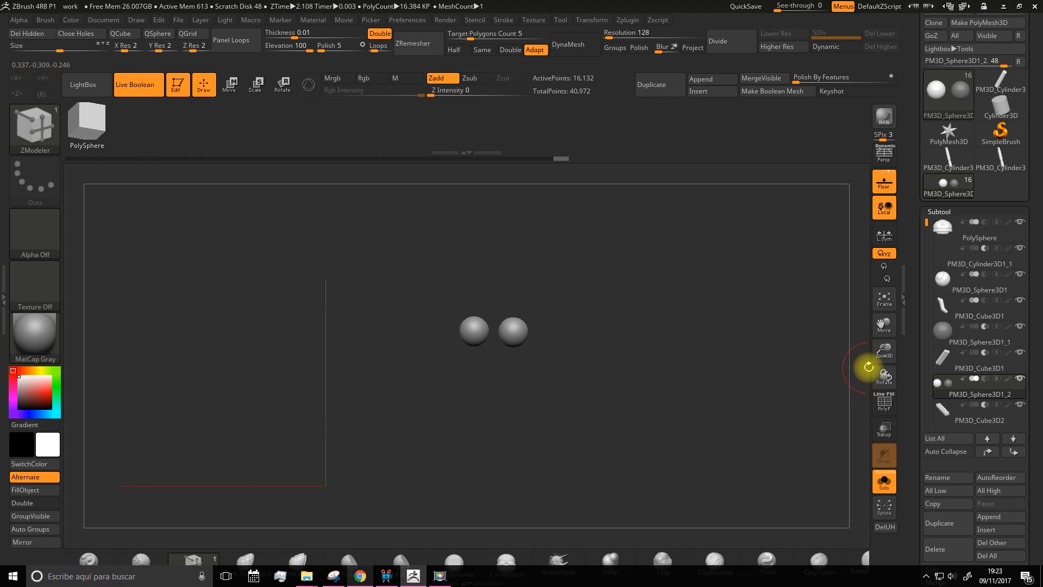
alt+drag(660, 338, 686, 347)
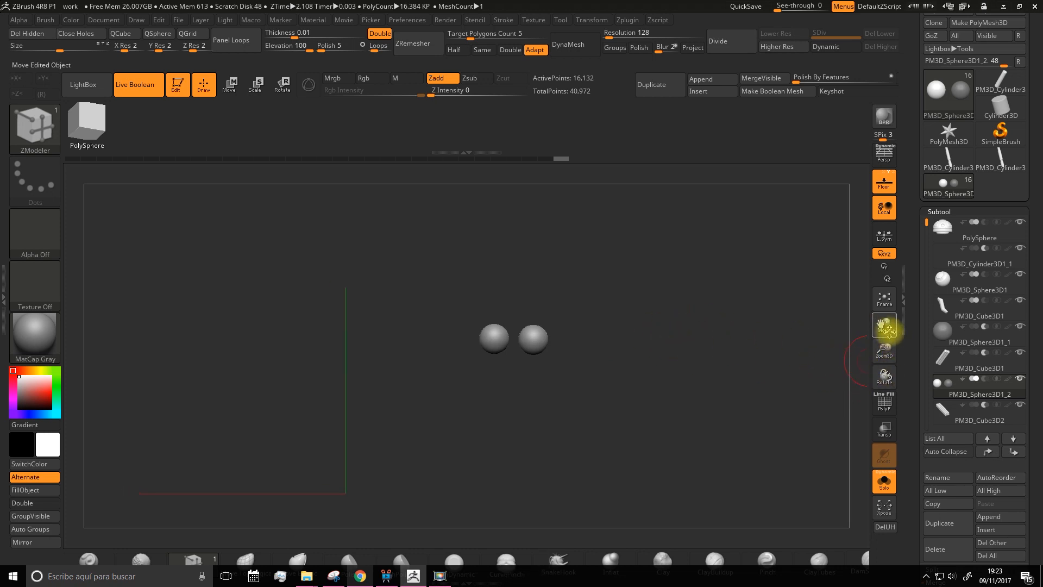
drag(880, 348, 865, 316)
alt+drag(721, 309, 734, 328)
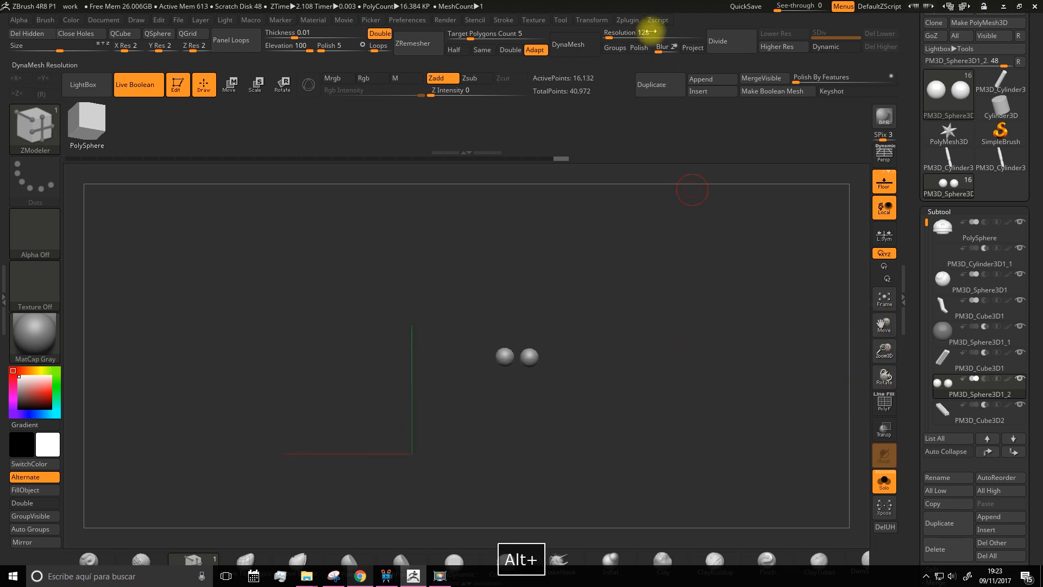
click(628, 20)
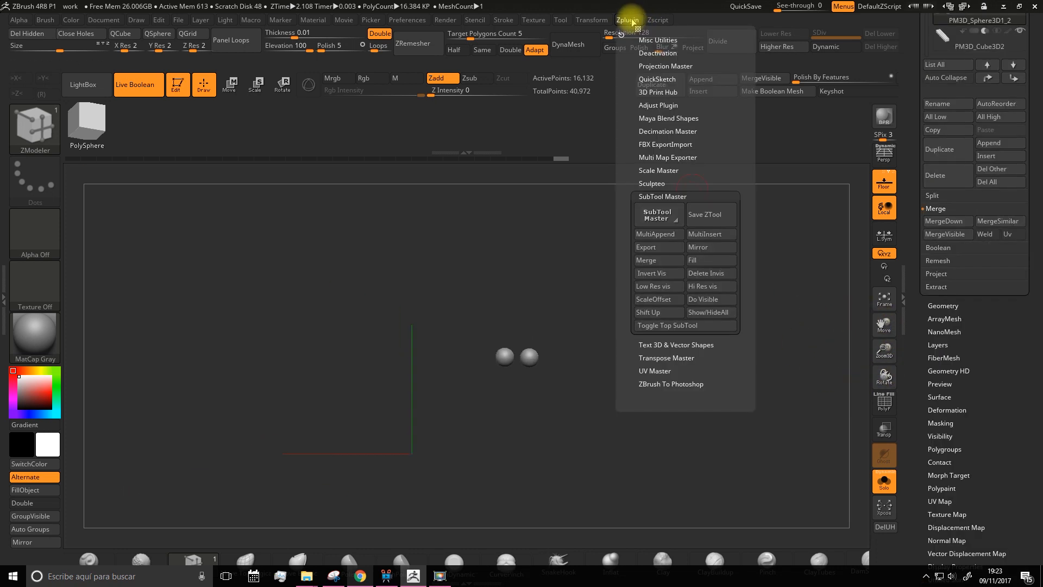
click(689, 248)
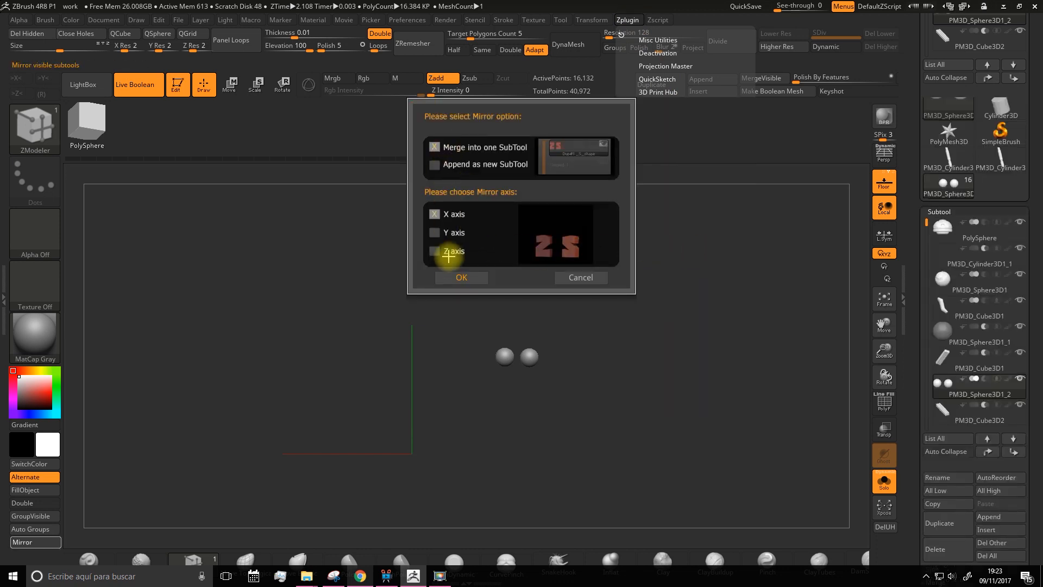
click(435, 166)
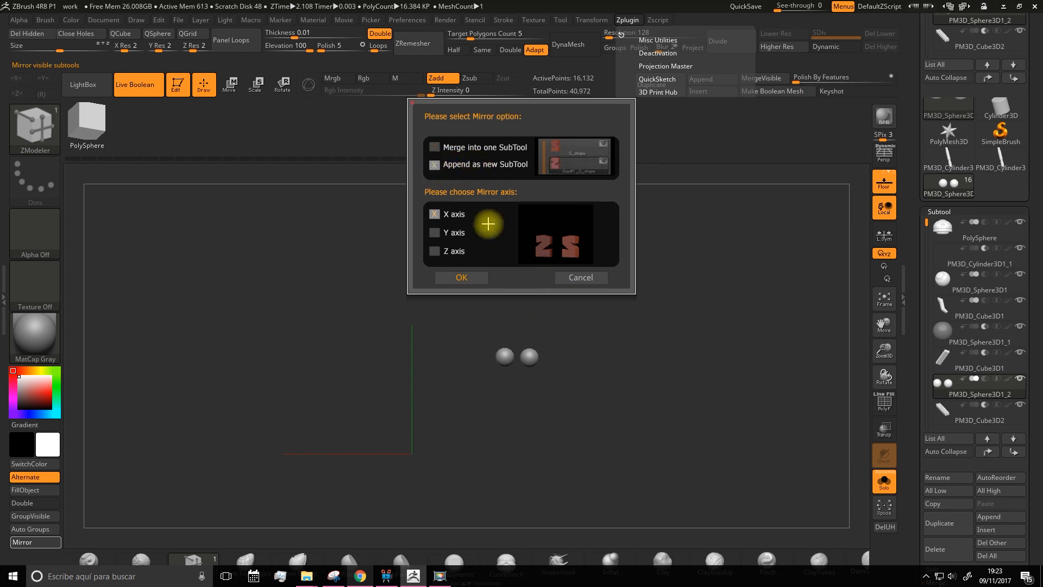
click(459, 277)
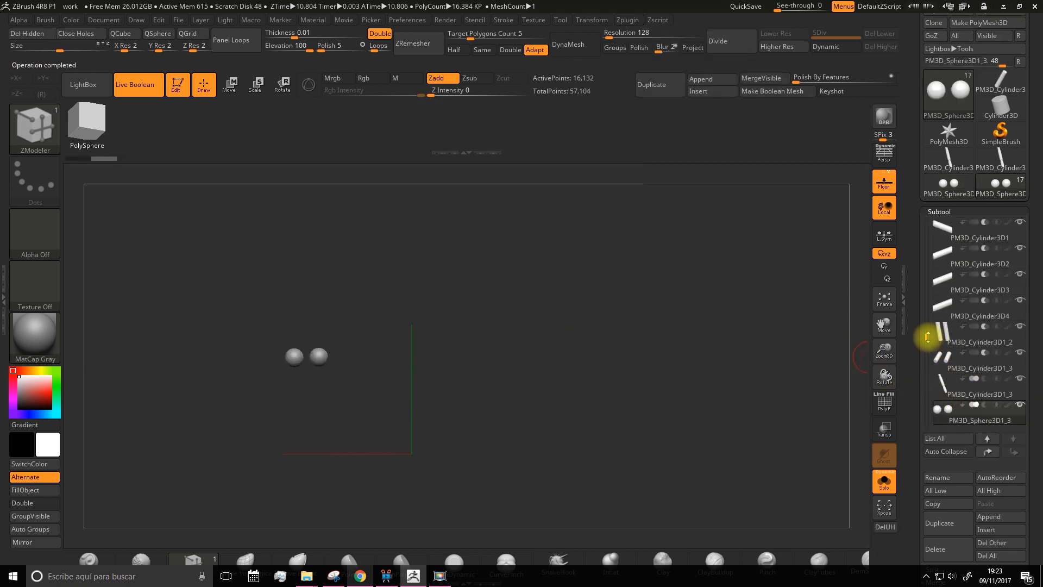
Show the full model again and check the mirrored spheres on the dome from several angles.
drag(927, 338, 927, 348)
click(884, 481)
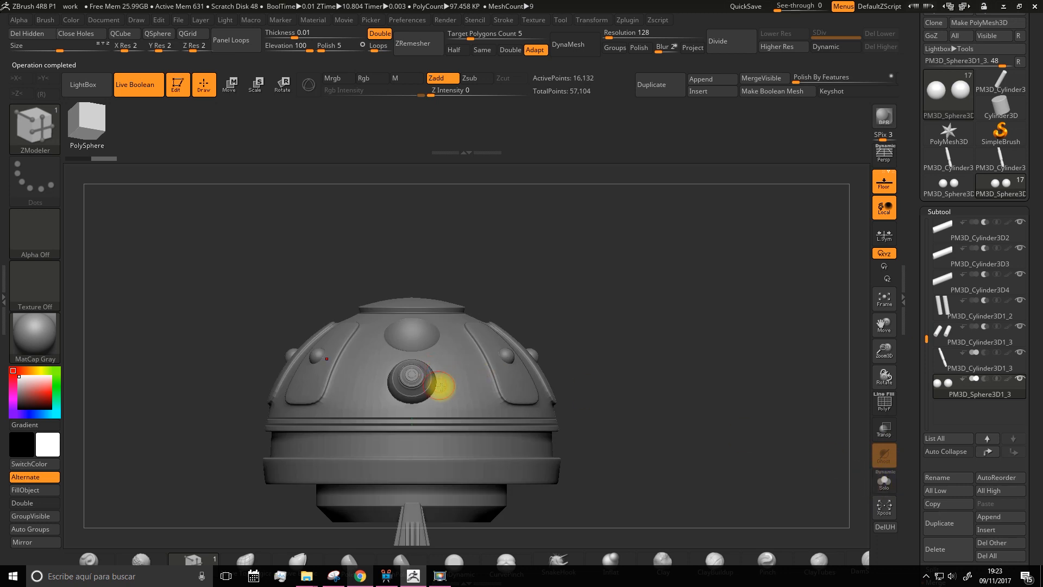
drag(593, 370, 304, 388)
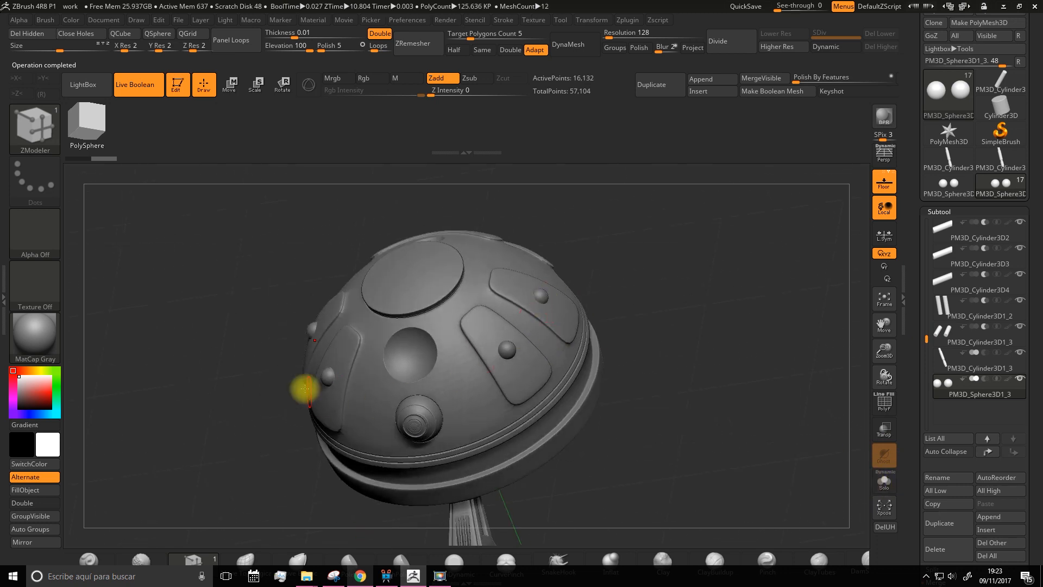
drag(663, 257, 680, 377)
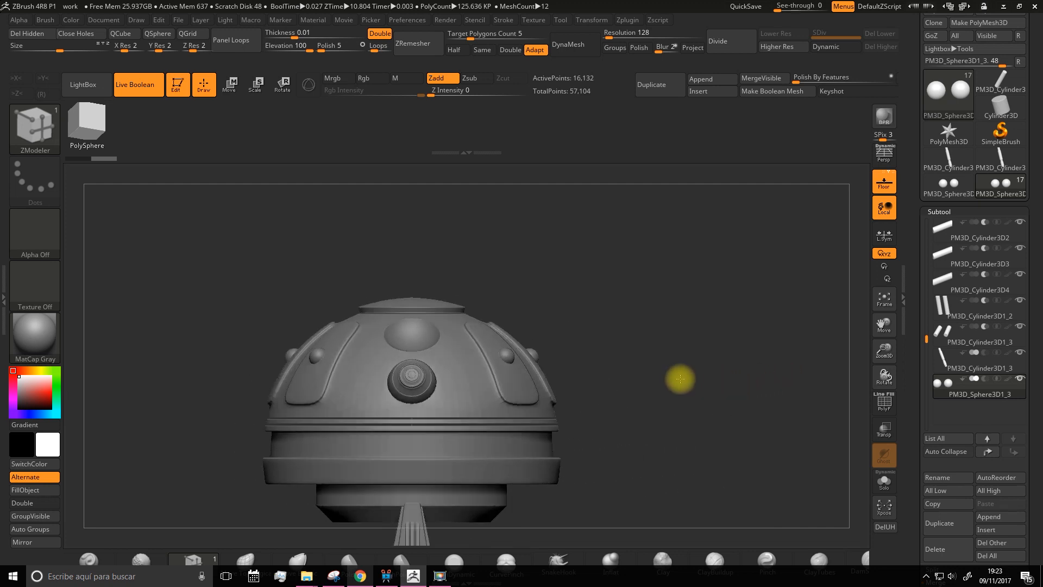
drag(882, 357, 891, 328)
alt+drag(772, 373, 758, 249)
drag(741, 284, 666, 311)
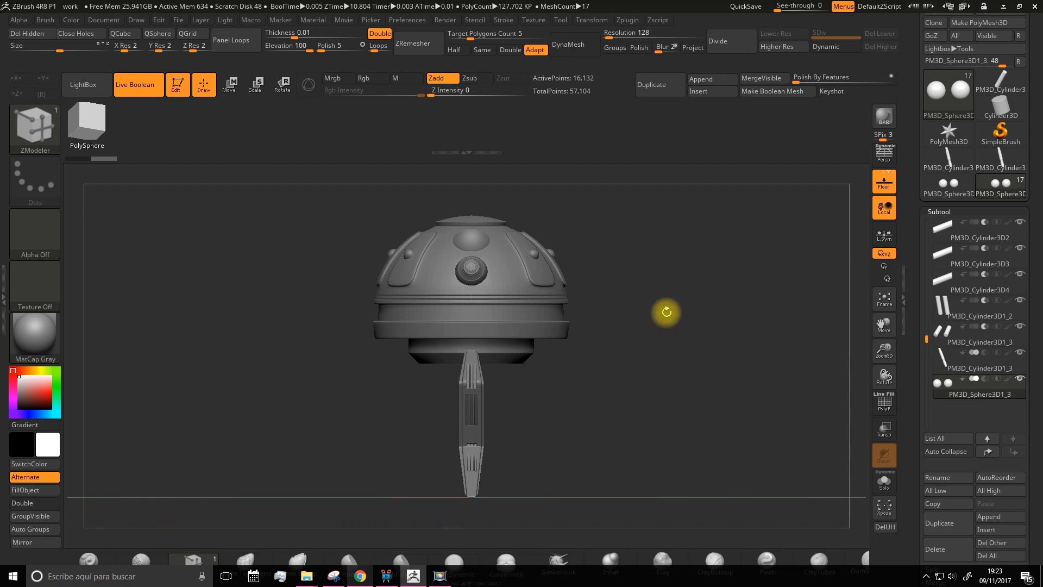